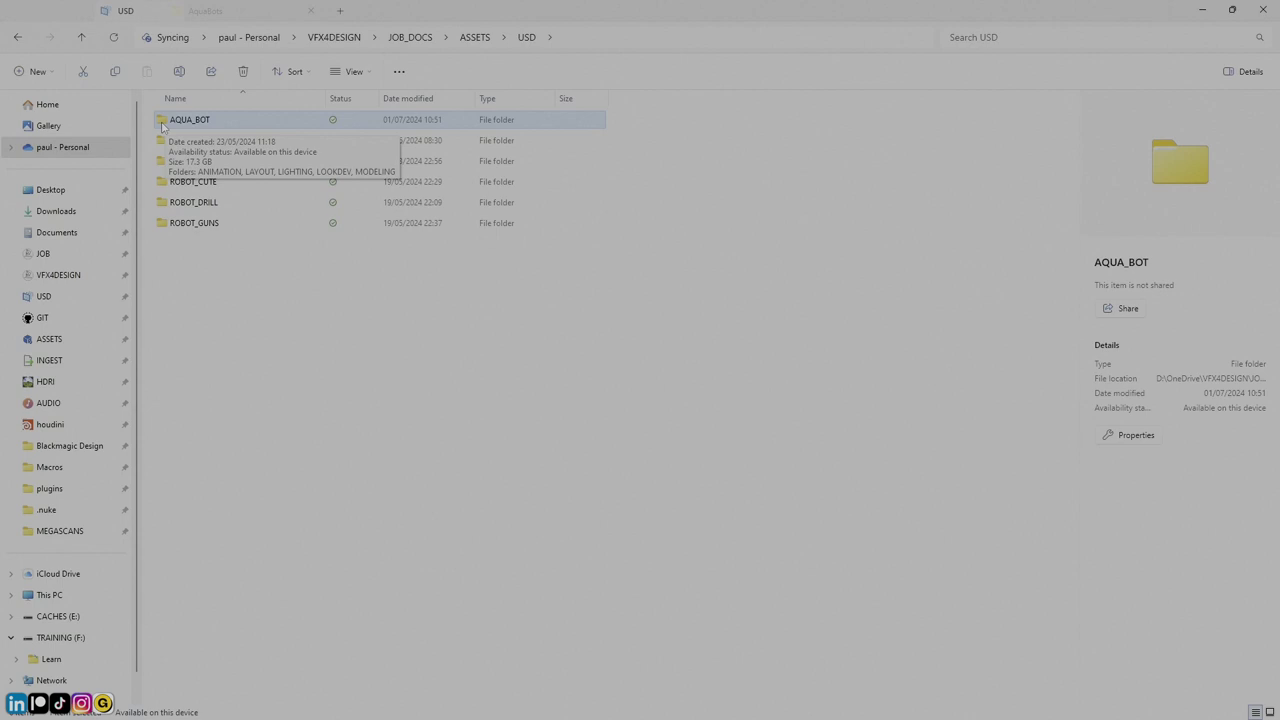
Open the AQUA_BOT asset folder and examine its department folders, including LOOKDEV and MODELING
double_click(185, 120)
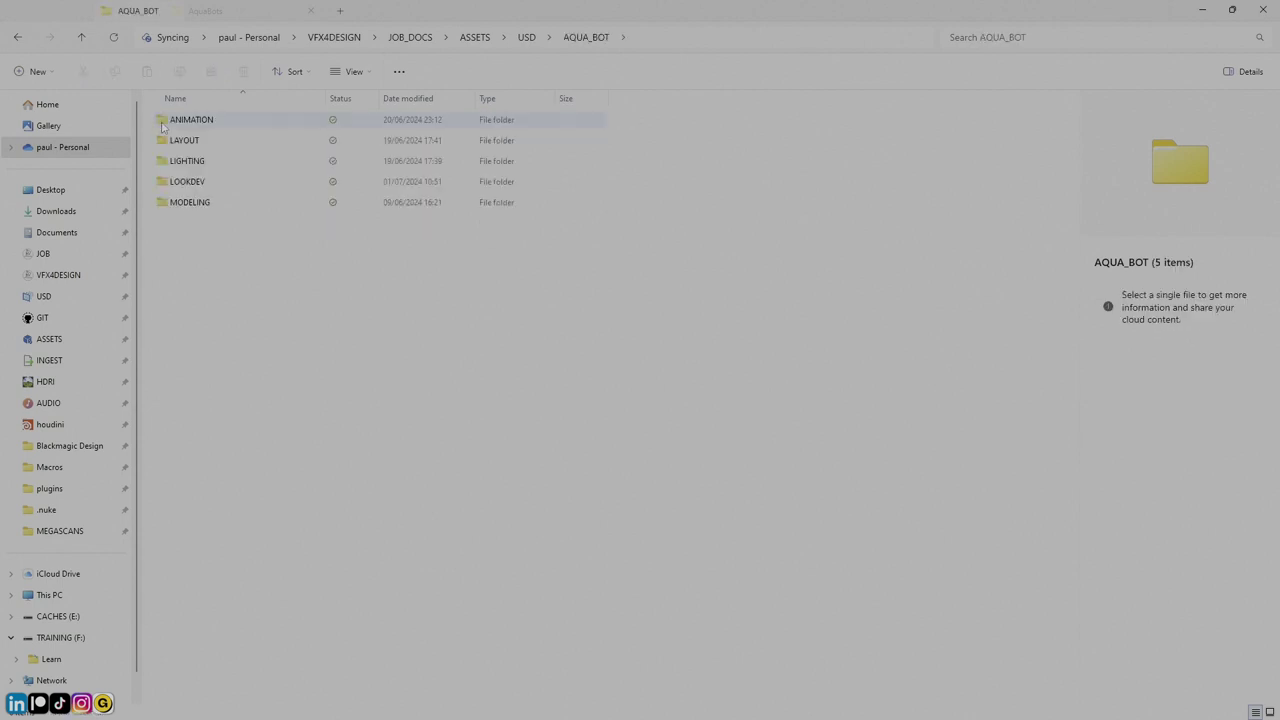
left_click(198, 205)
left_click(214, 184)
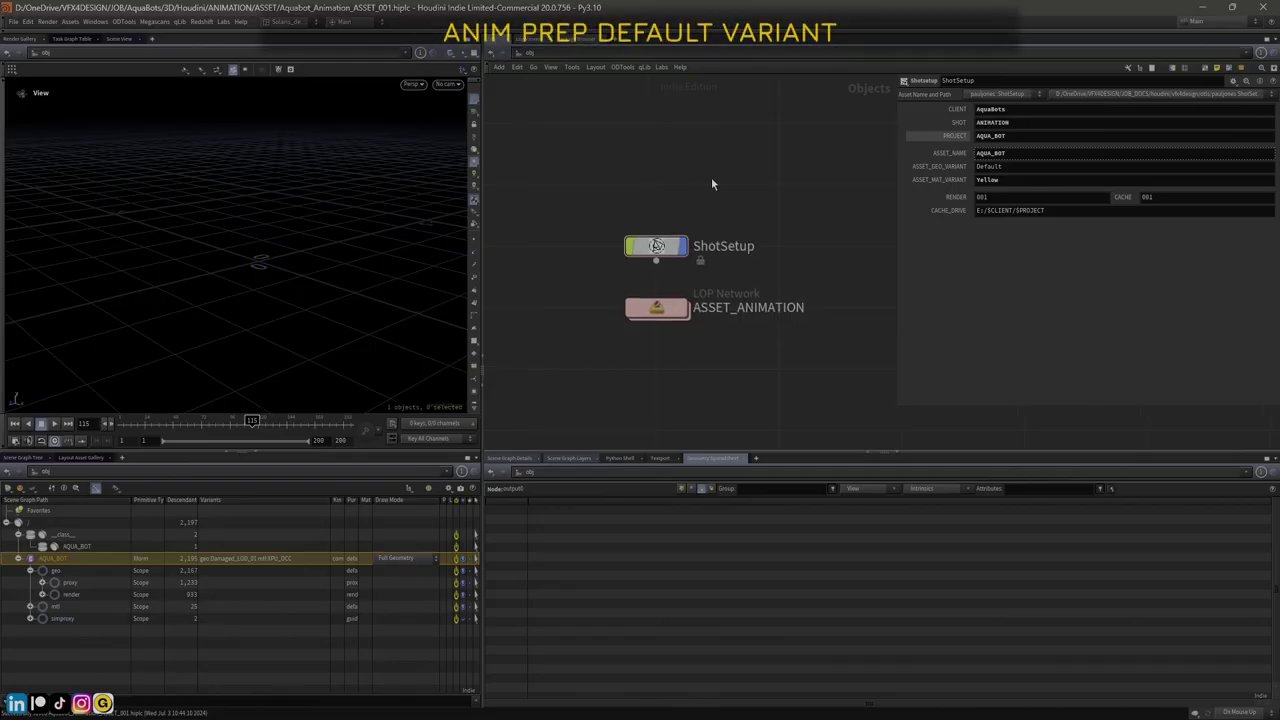
Review the ShotSetup and ASSET_ANIMATION nodes, and browse the job's Houdini ANIMATION folder without opening another scene
left_click_drag(570, 208, 676, 268)
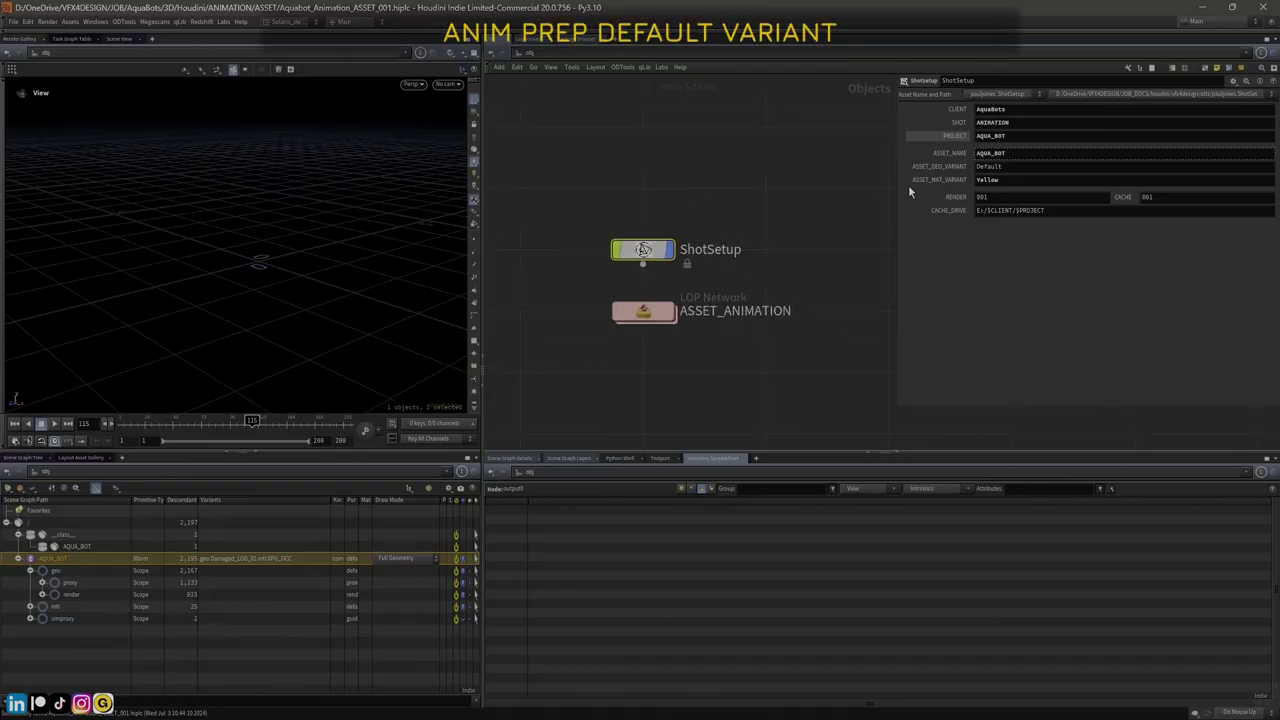
left_click(645, 312)
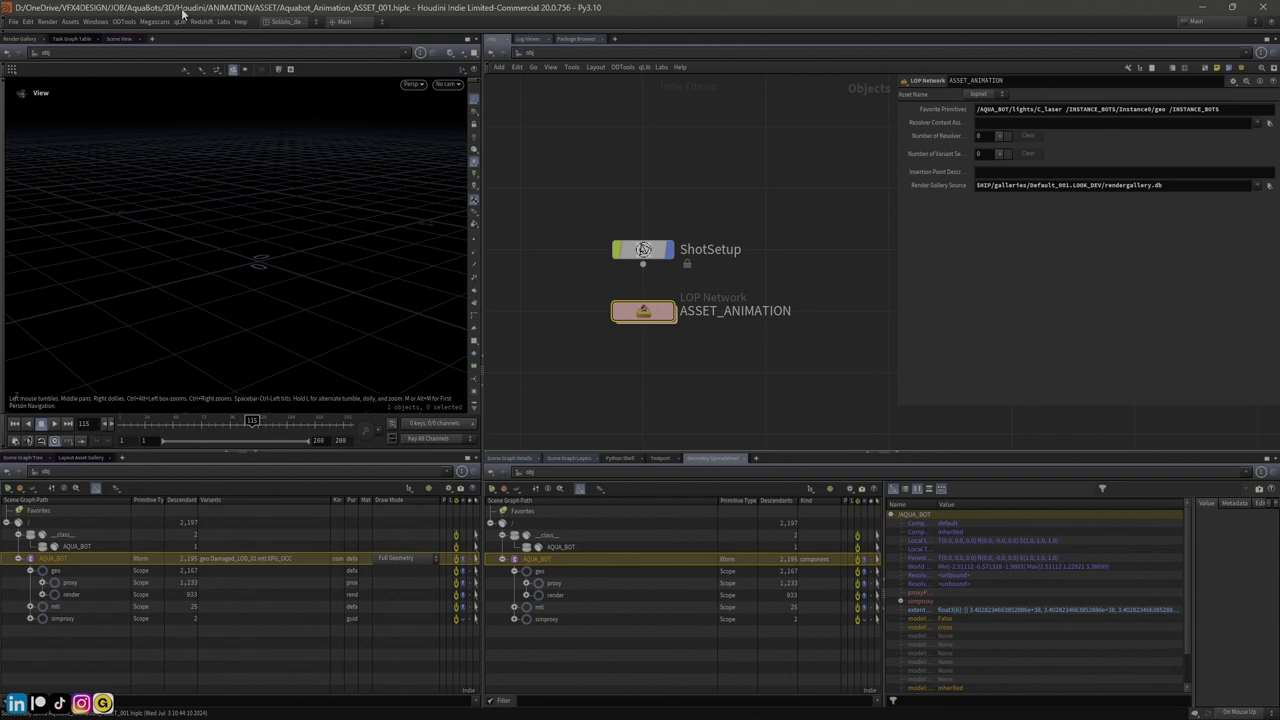
left_click(14, 21)
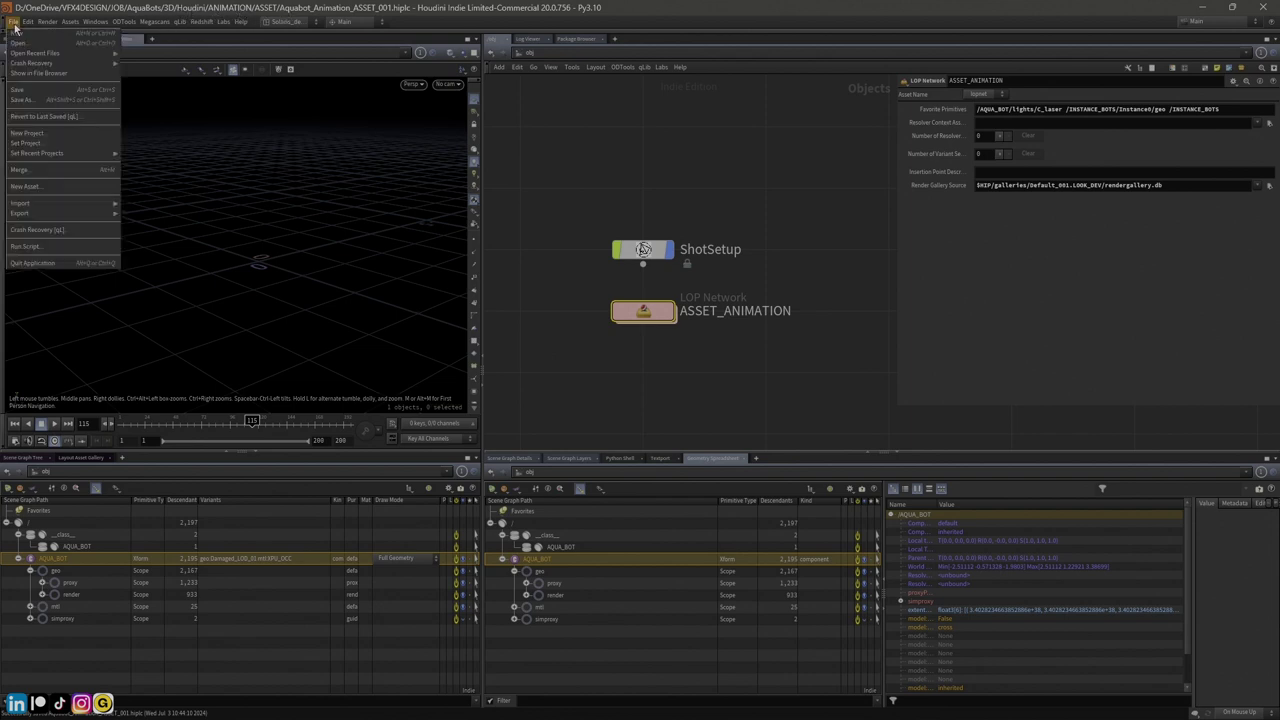
left_click(27, 44)
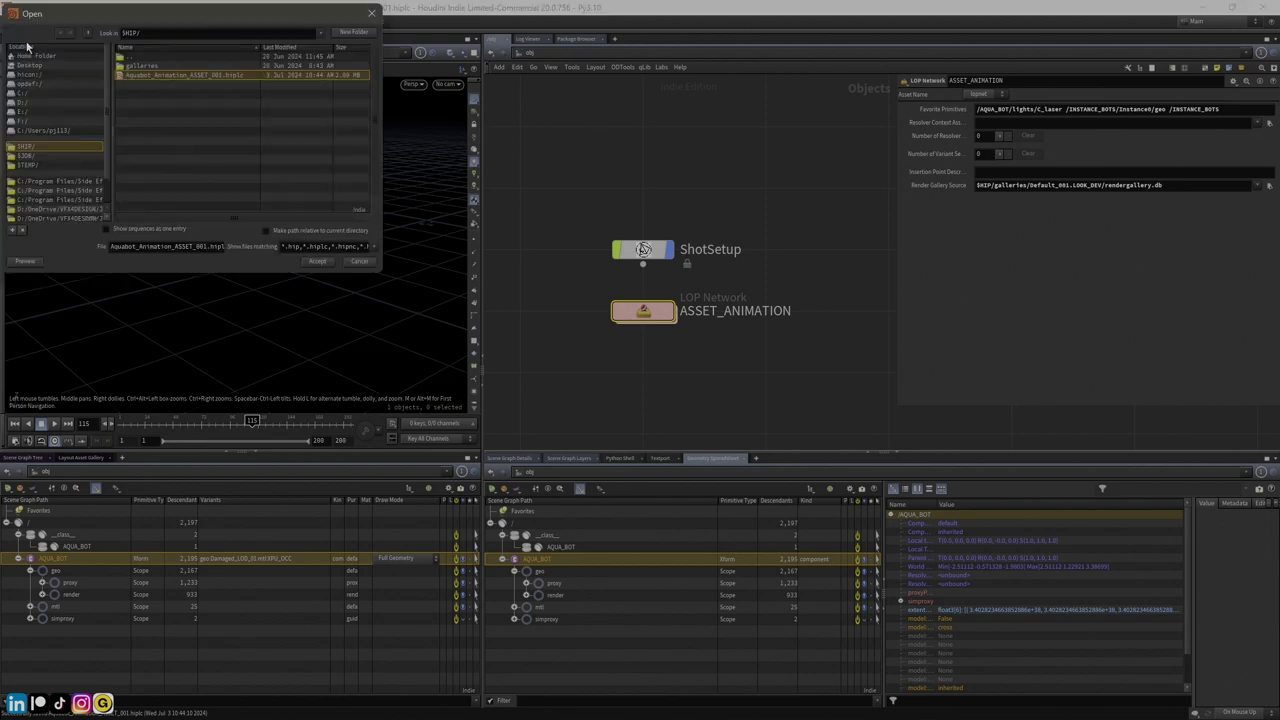
left_click(88, 33)
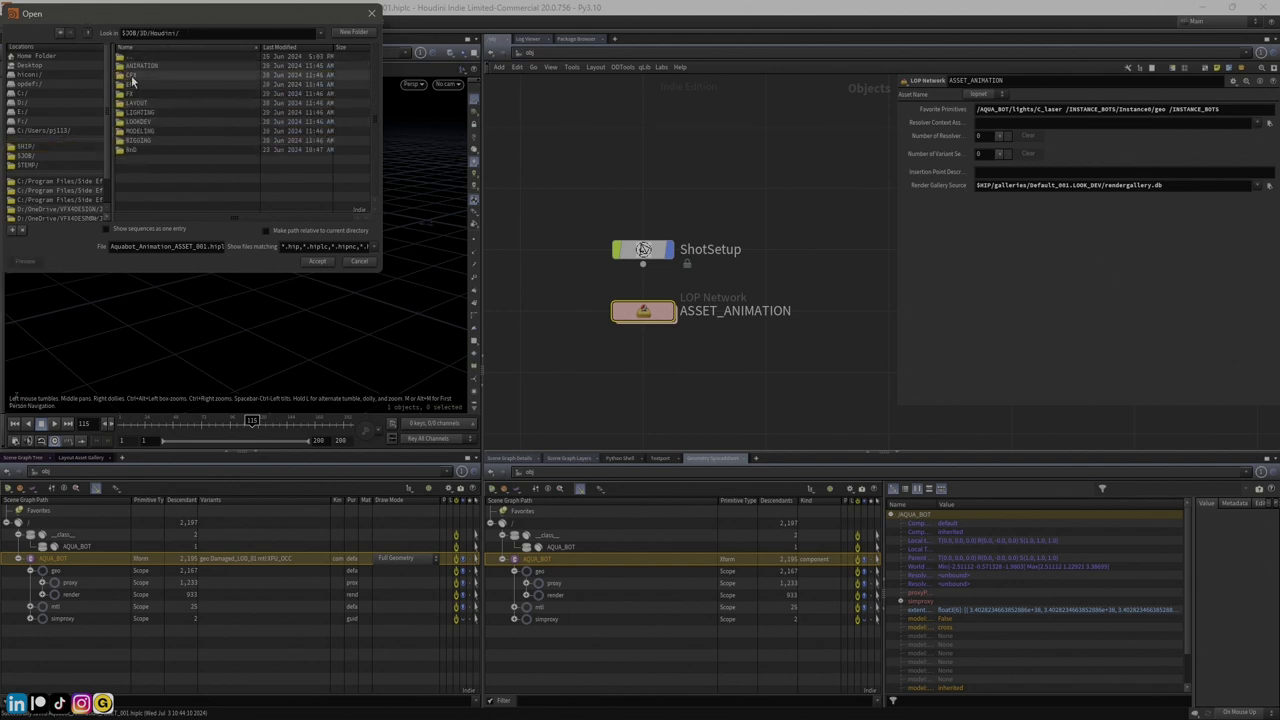
double_click(185, 66)
left_click(140, 68)
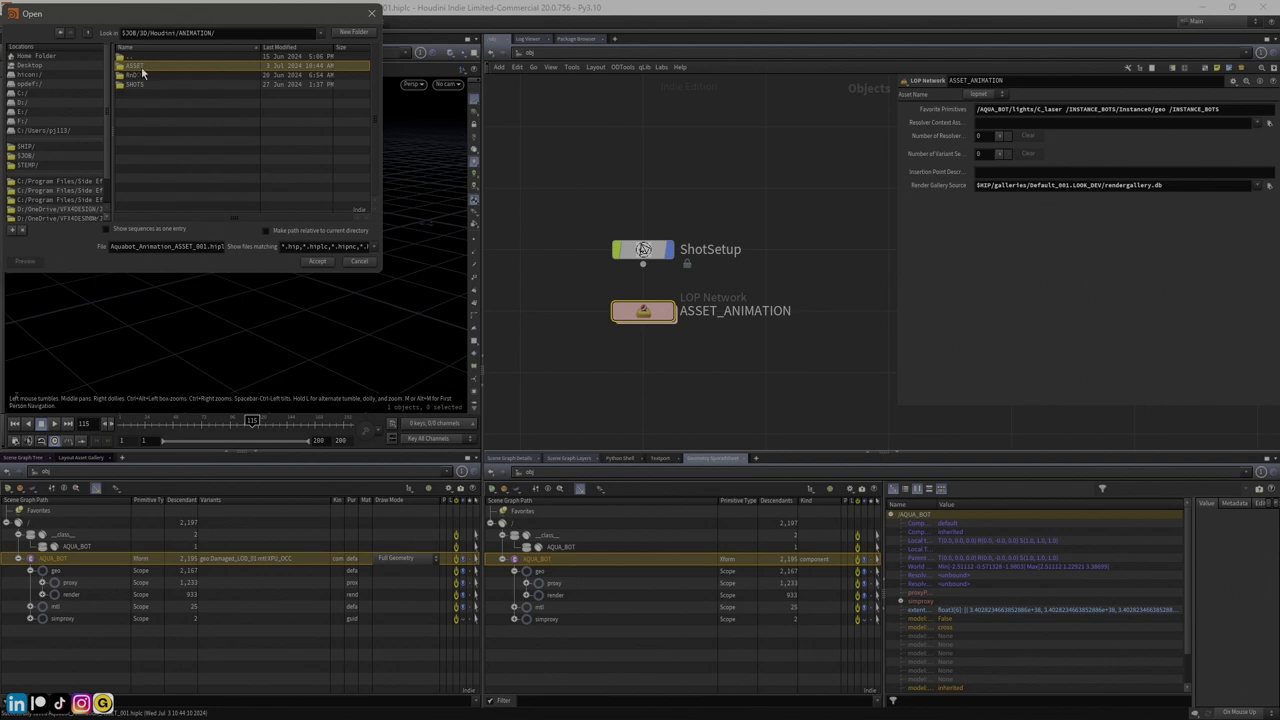
left_click(359, 261)
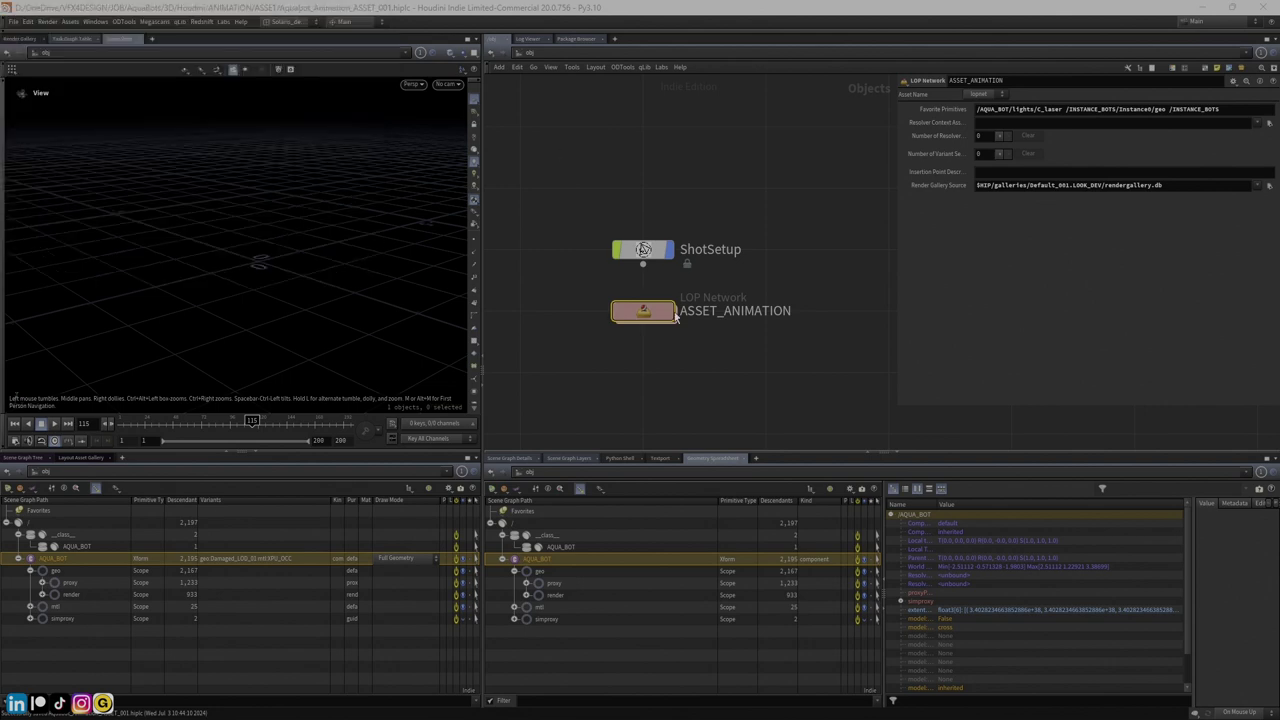
Check the asset name in ShotSetup, enter the ASSET_ANIMATION network and widen its node view
left_click(642, 252)
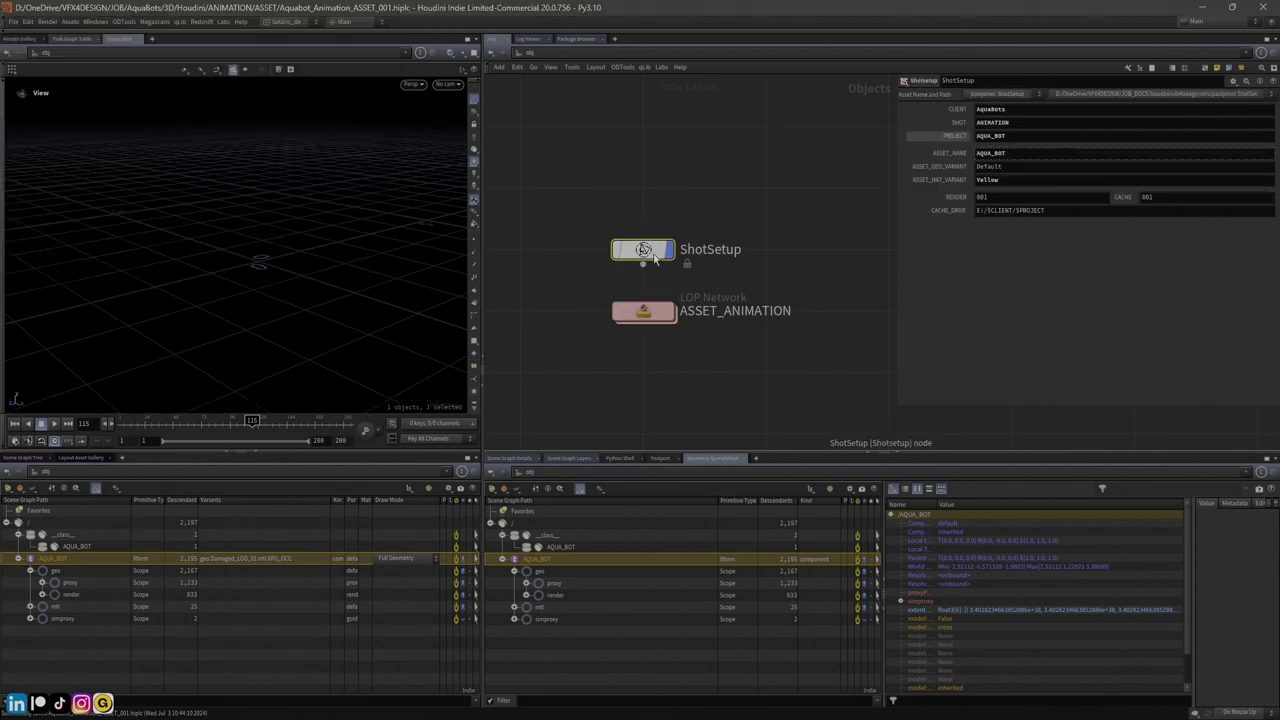
left_click_drag(1026, 154, 945, 166)
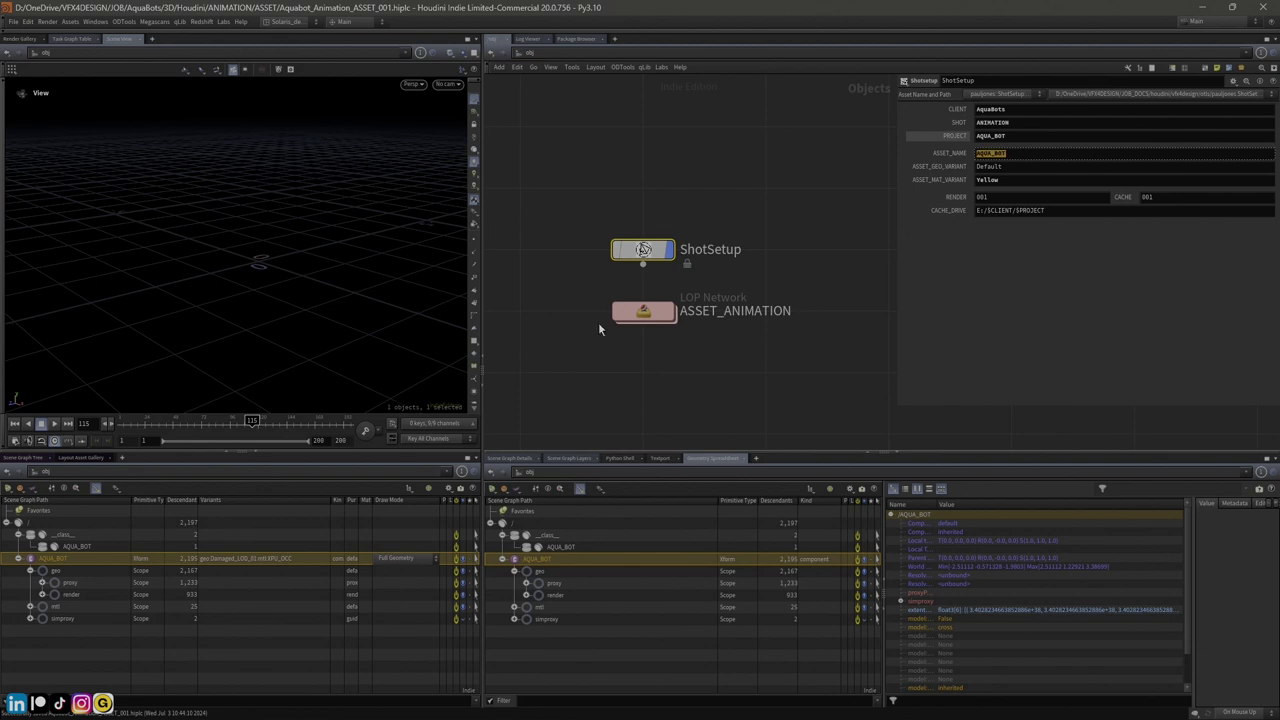
double_click(645, 314)
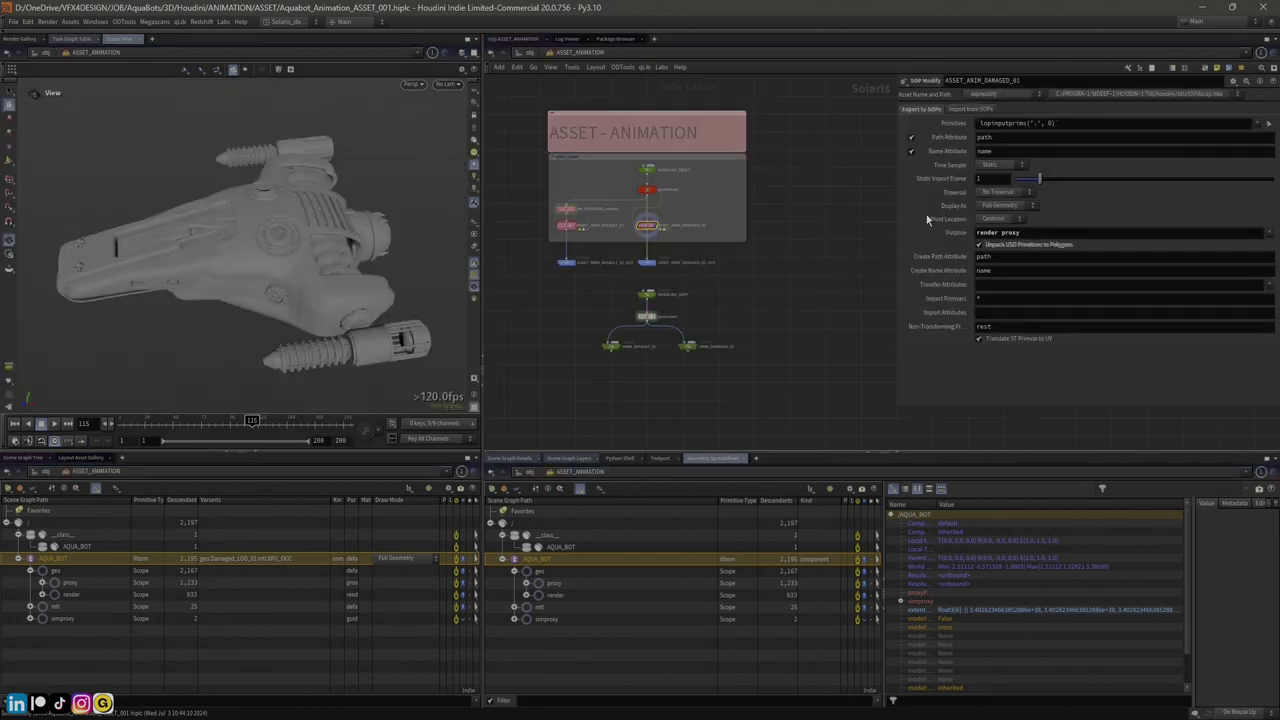
left_click_drag(895, 205, 968, 205)
scroll(576, 172, "up", 3)
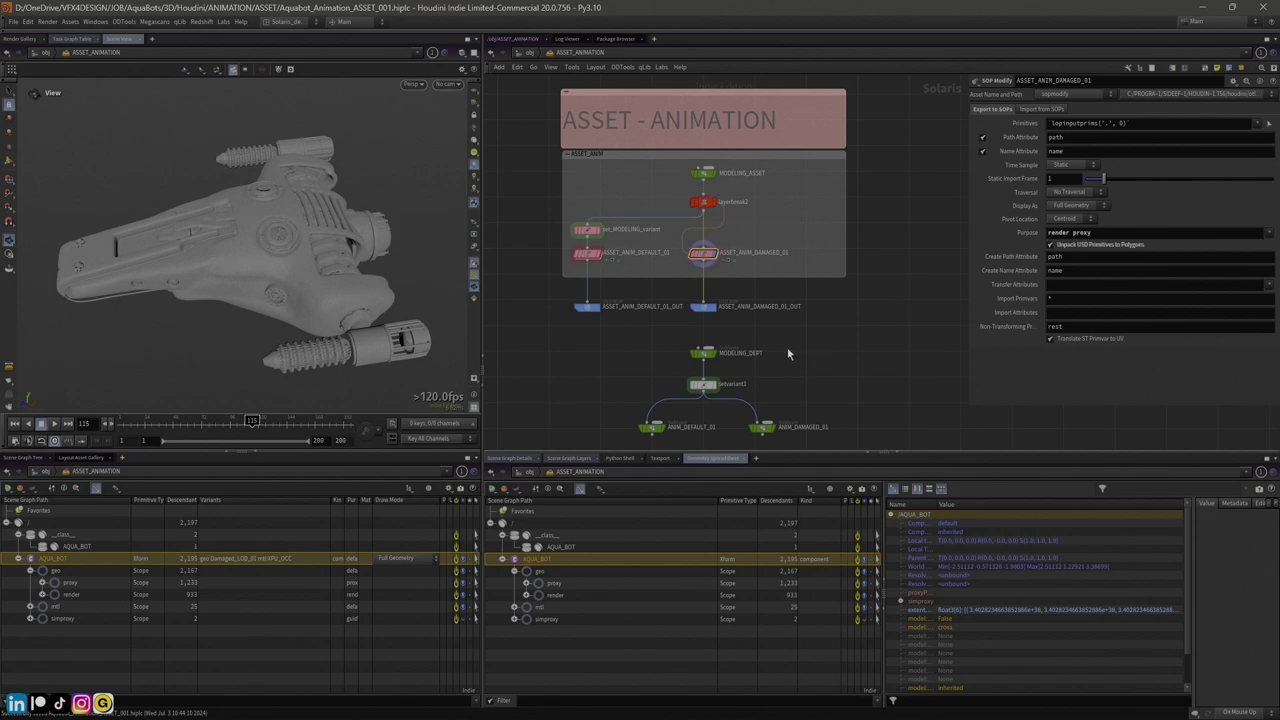
Move the timeline to frame 128 and inspect the robot model's damaged surface from several angles
left_click_drag(274, 198, 274, 232)
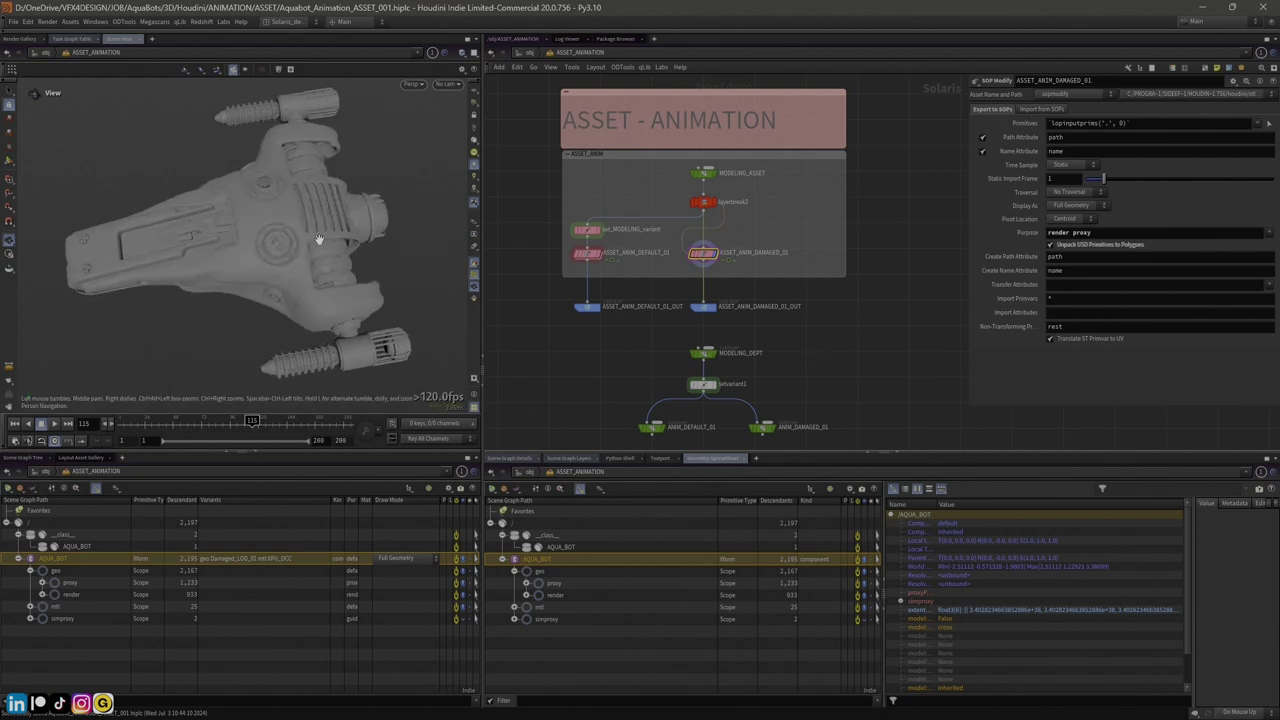
left_click_drag(169, 424, 260, 424)
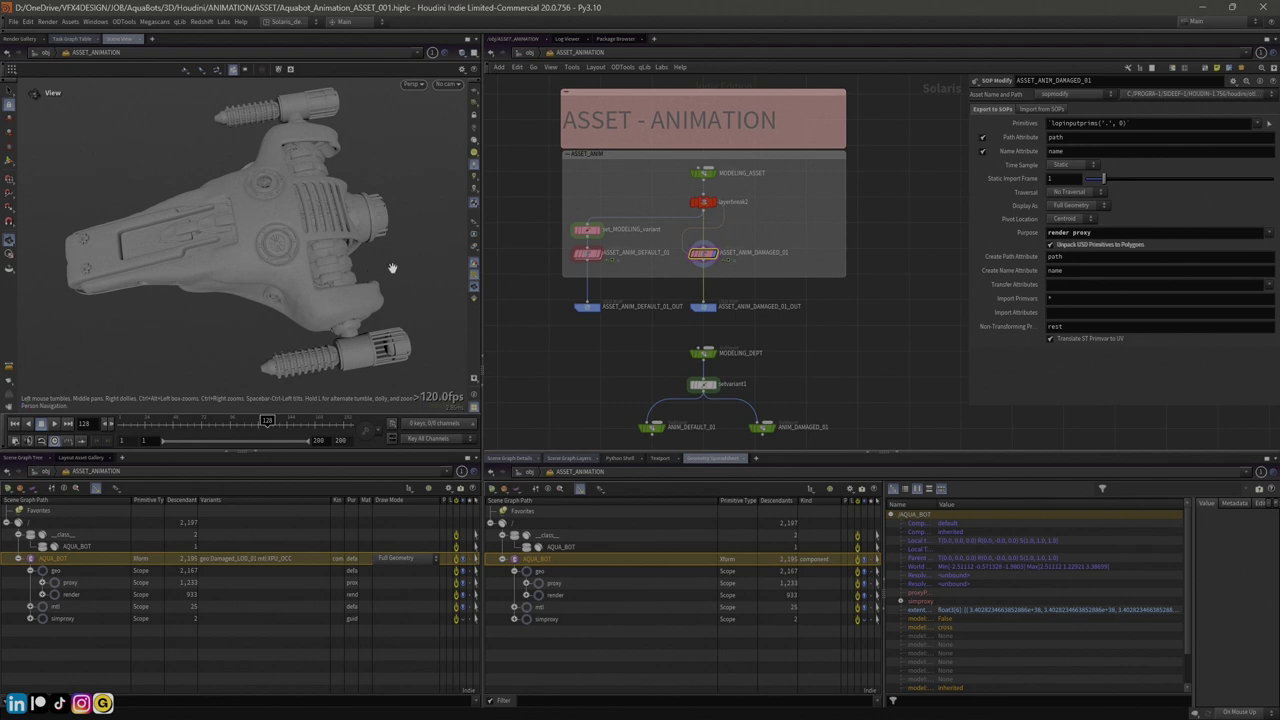
left_click_drag(420, 240, 270, 238)
left_click_drag(118, 237, 266, 191)
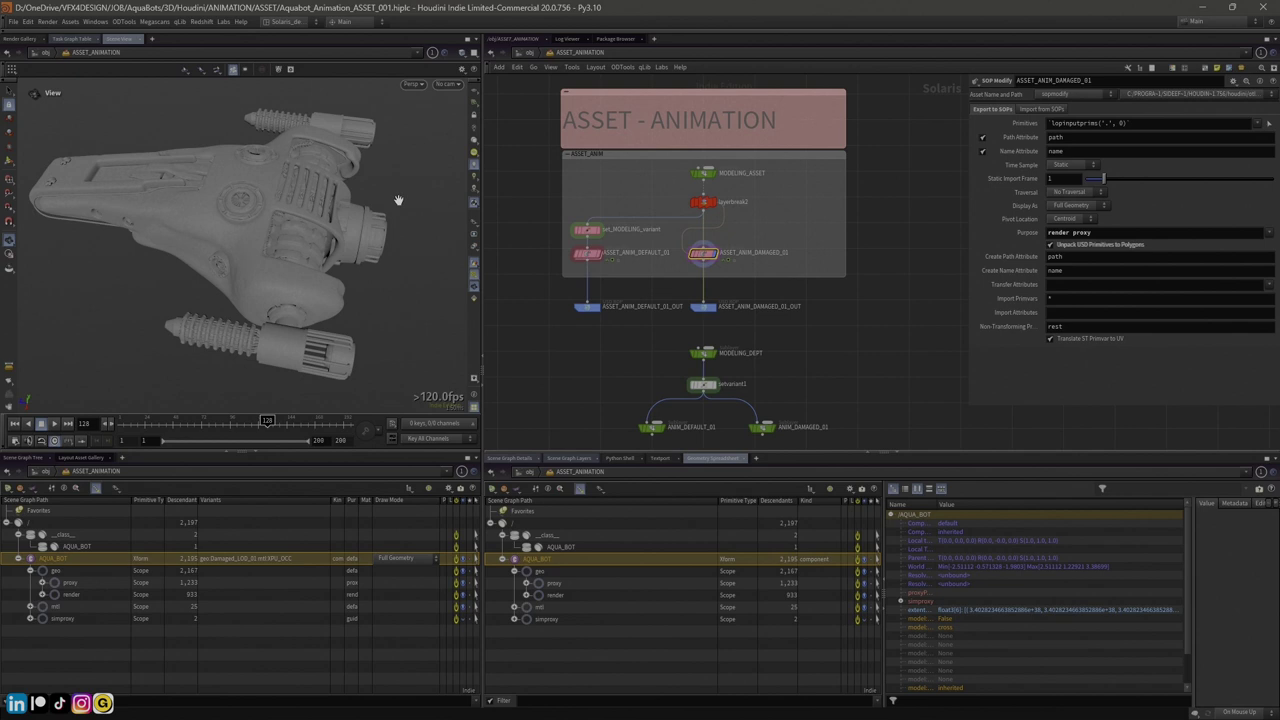
left_click_drag(343, 170, 317, 217)
right_click_drag(317, 217, 403, 193)
left_click_drag(389, 213, 365, 178)
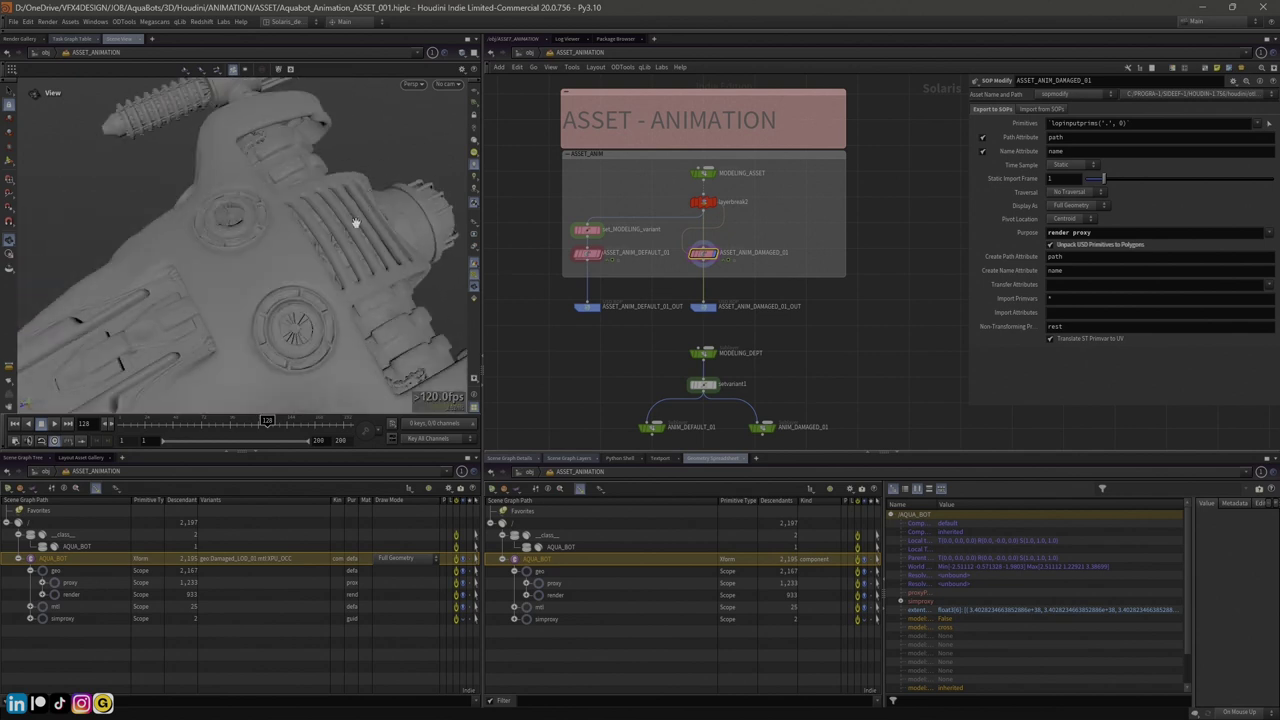
Display the MODELING_ASSET sublayer and examine the variables in its USD file path expression
scroll(690, 208, "up", 3)
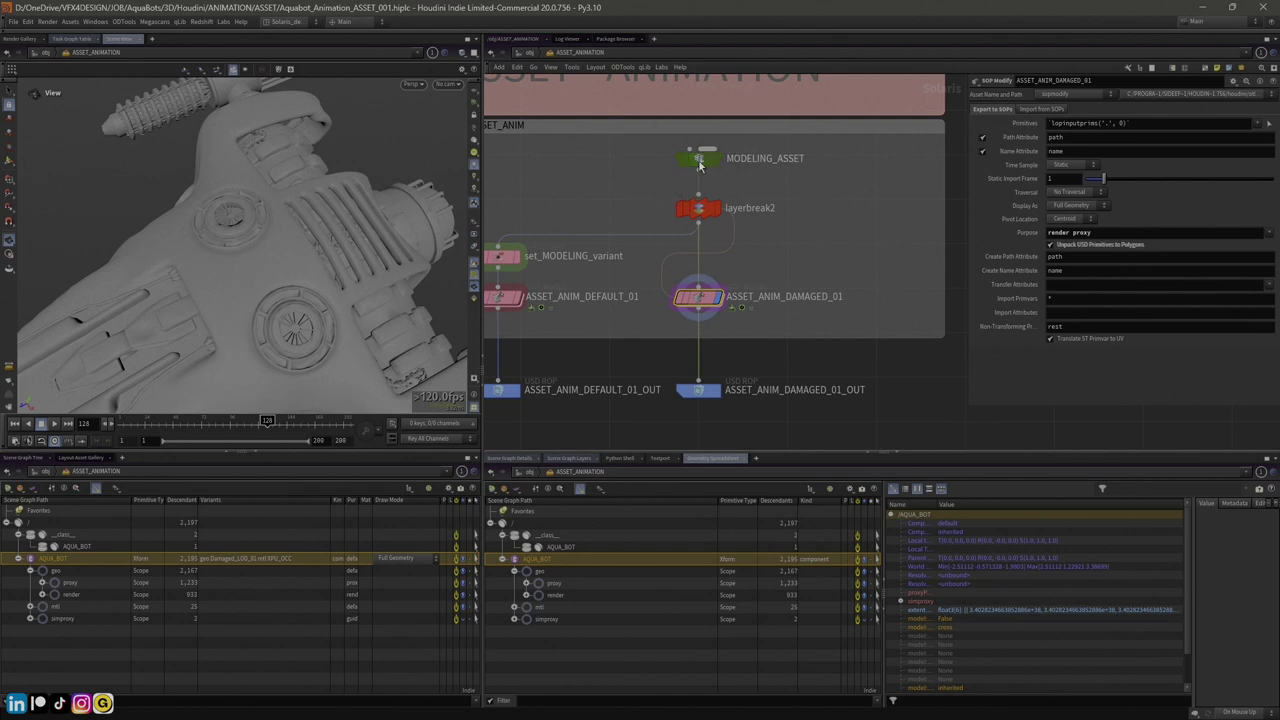
left_click(699, 163)
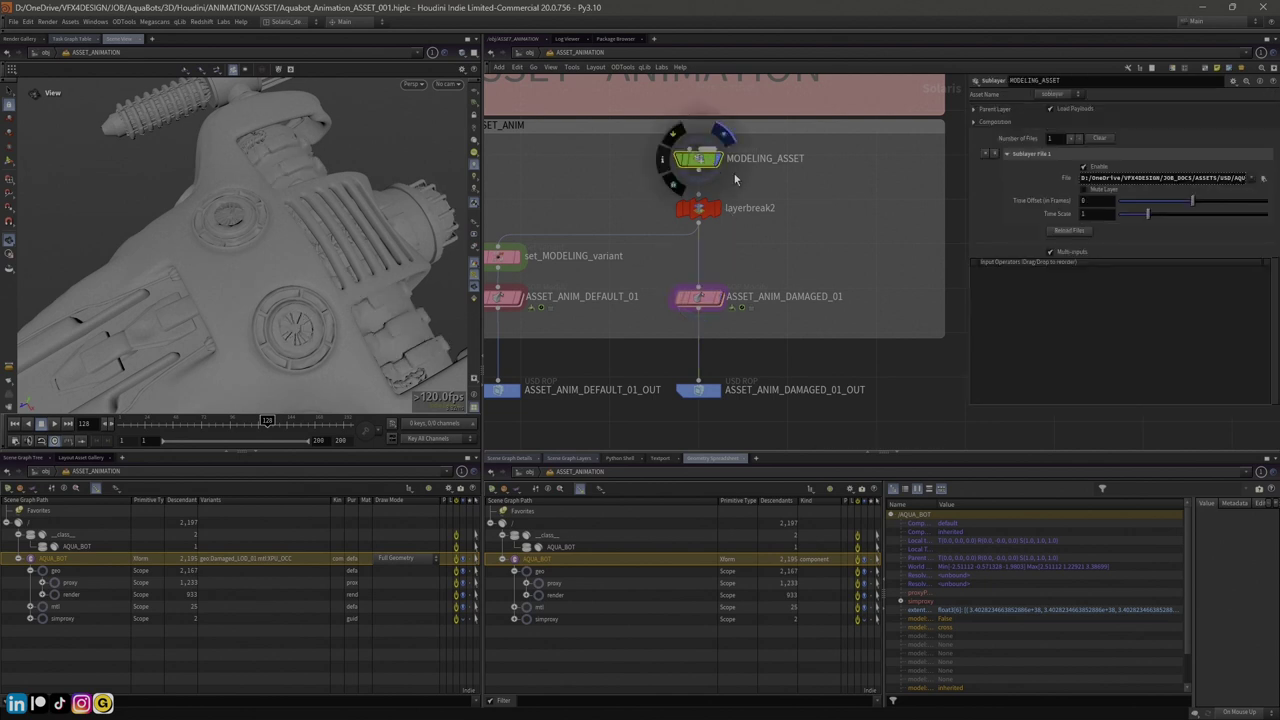
scroll(829, 187, "up", 2)
left_click_drag(965, 194, 605, 216)
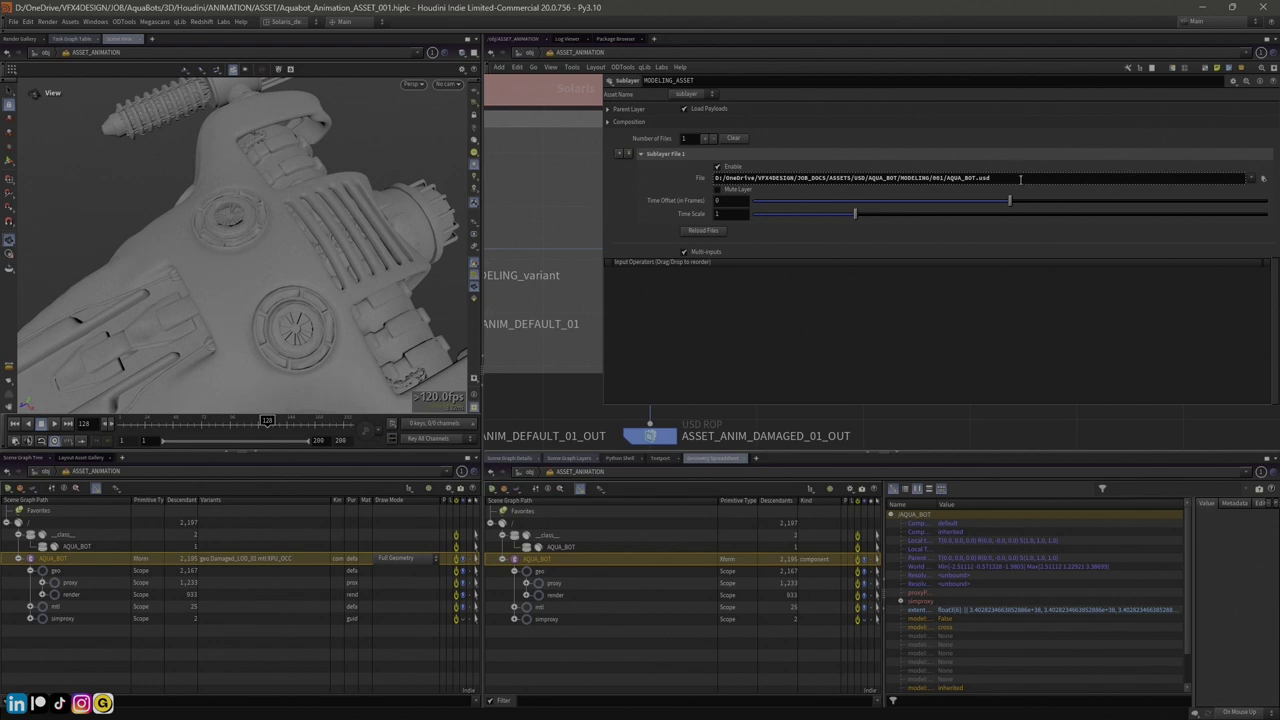
left_click(698, 179)
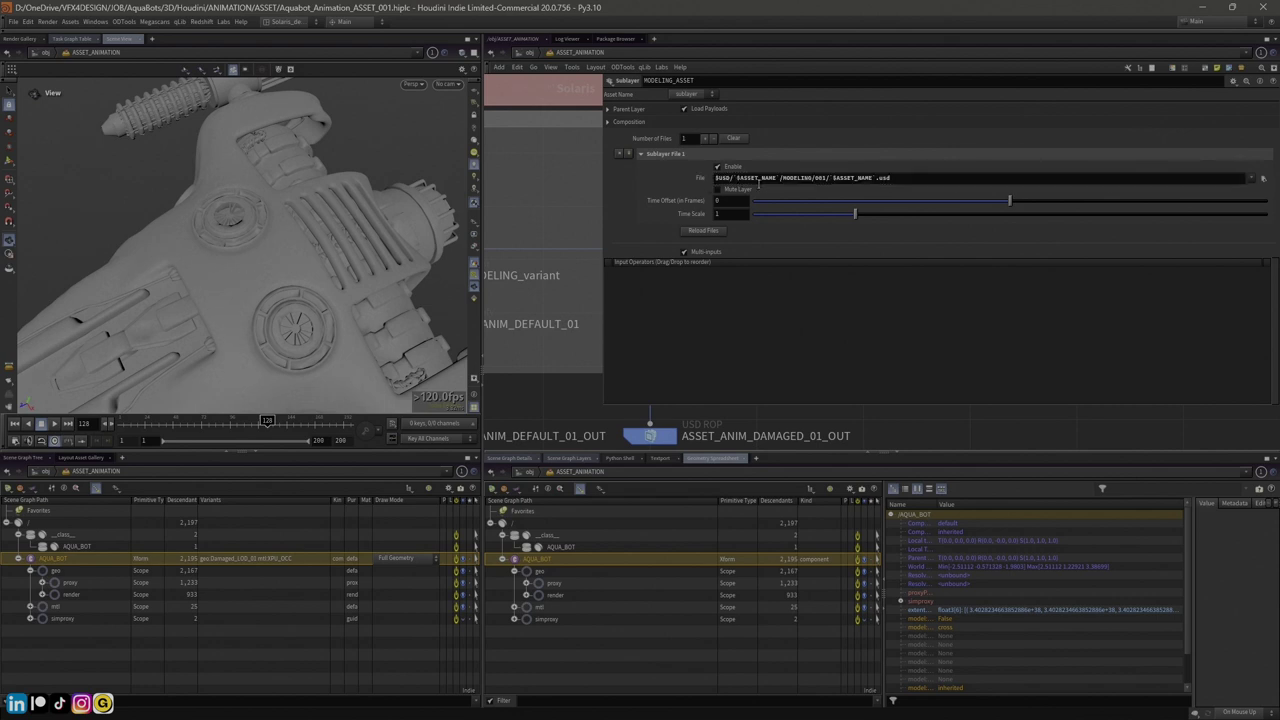
left_click_drag(735, 178, 714, 178)
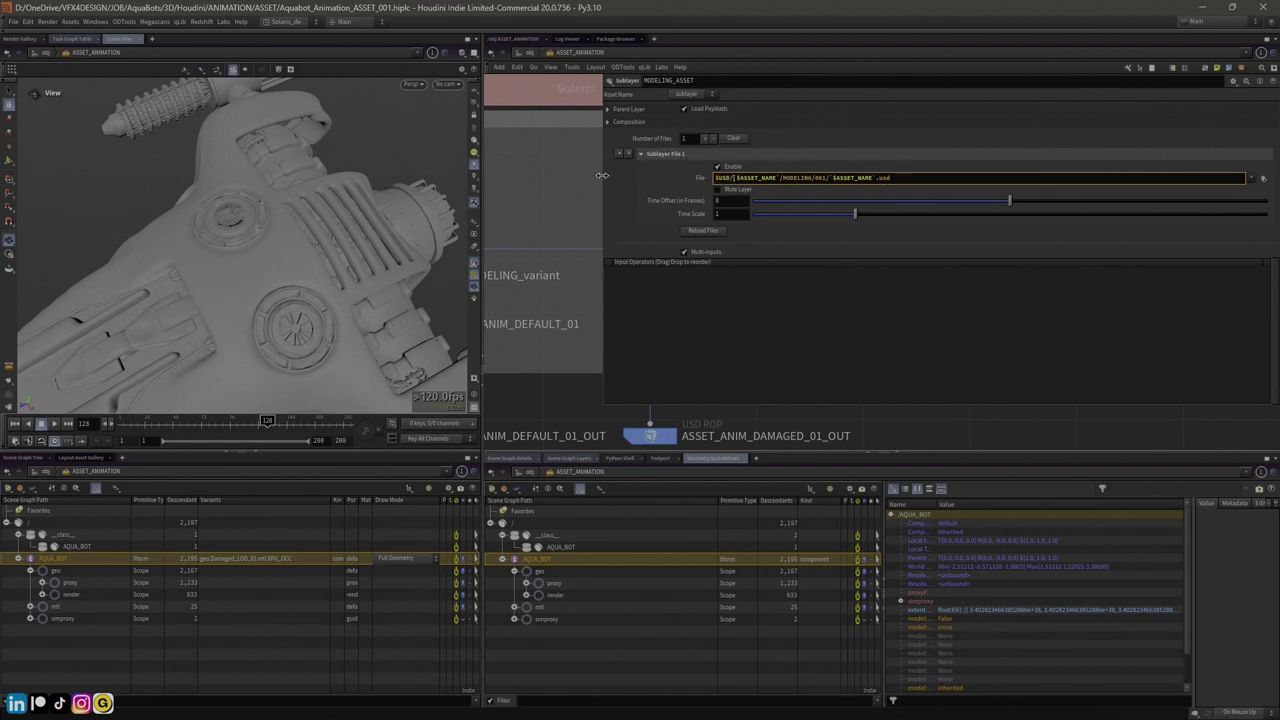
left_click_drag(602, 175, 768, 175)
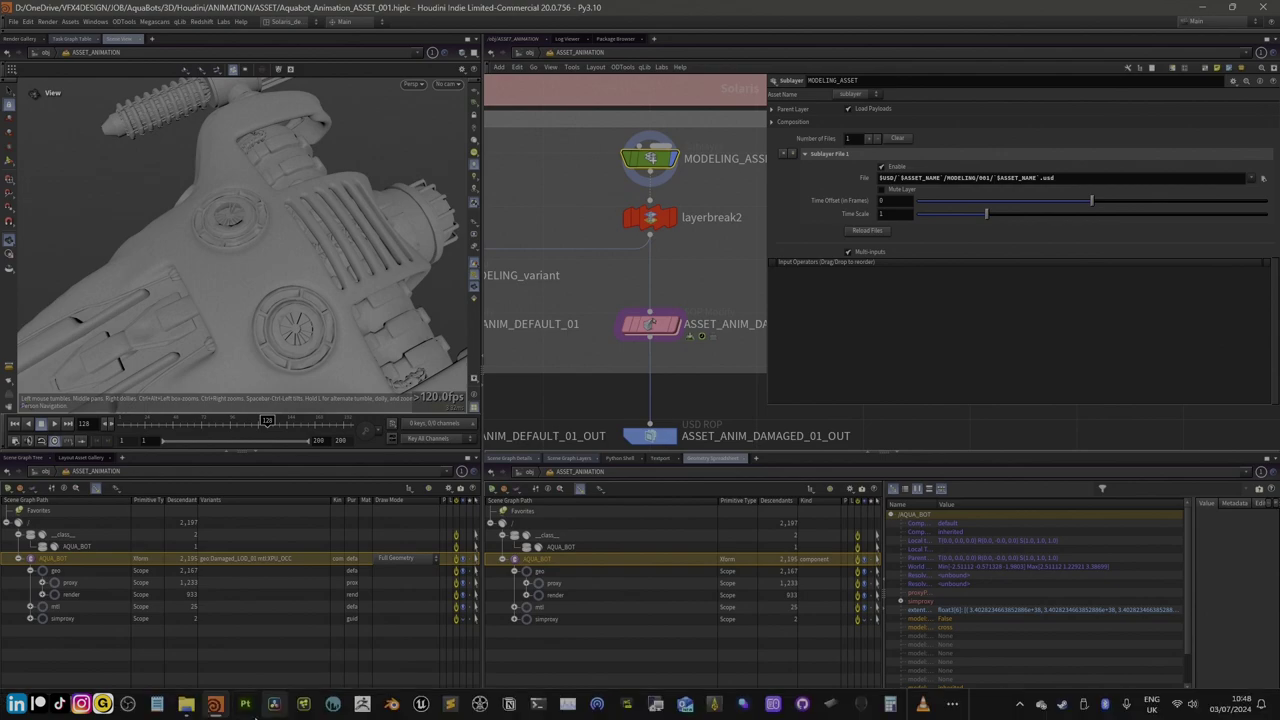
Switch to File Explorer, check the version folder inside AQUA_BOT's MODELING folder, and return to Houdini
left_click(186, 703)
left_click(176, 206)
double_click(176, 206)
double_click(160, 120)
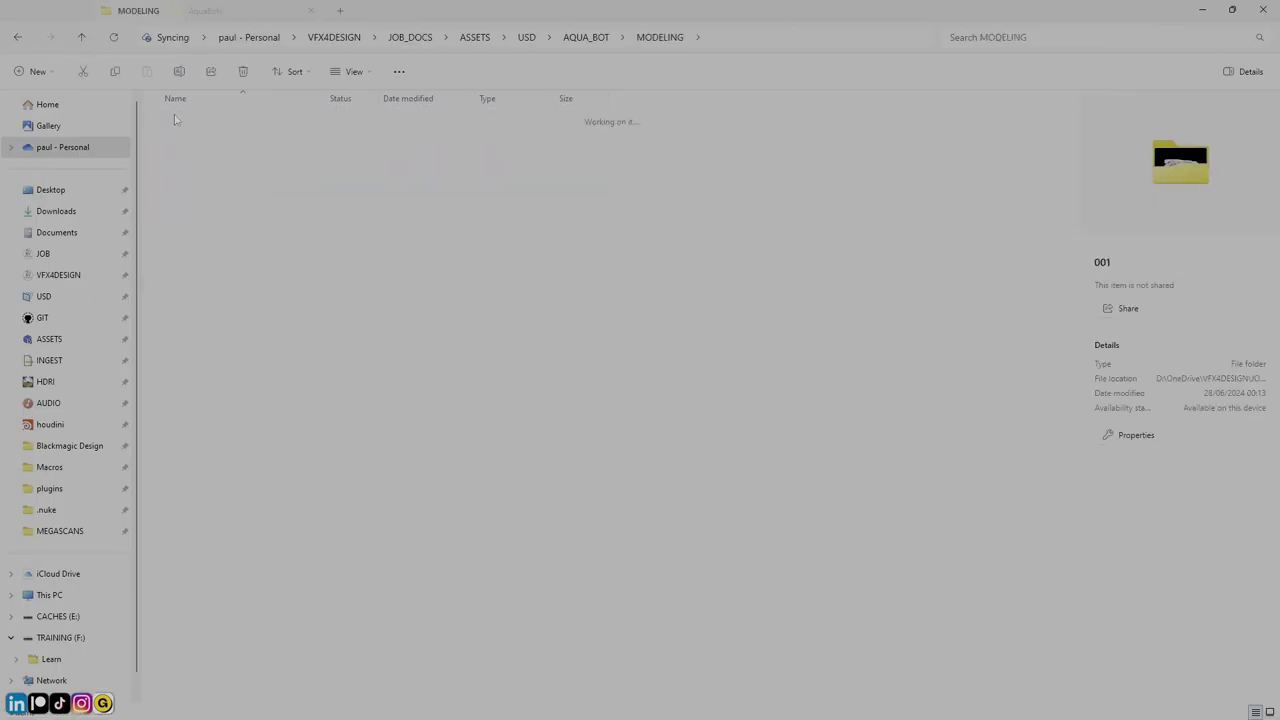
left_click(82, 40)
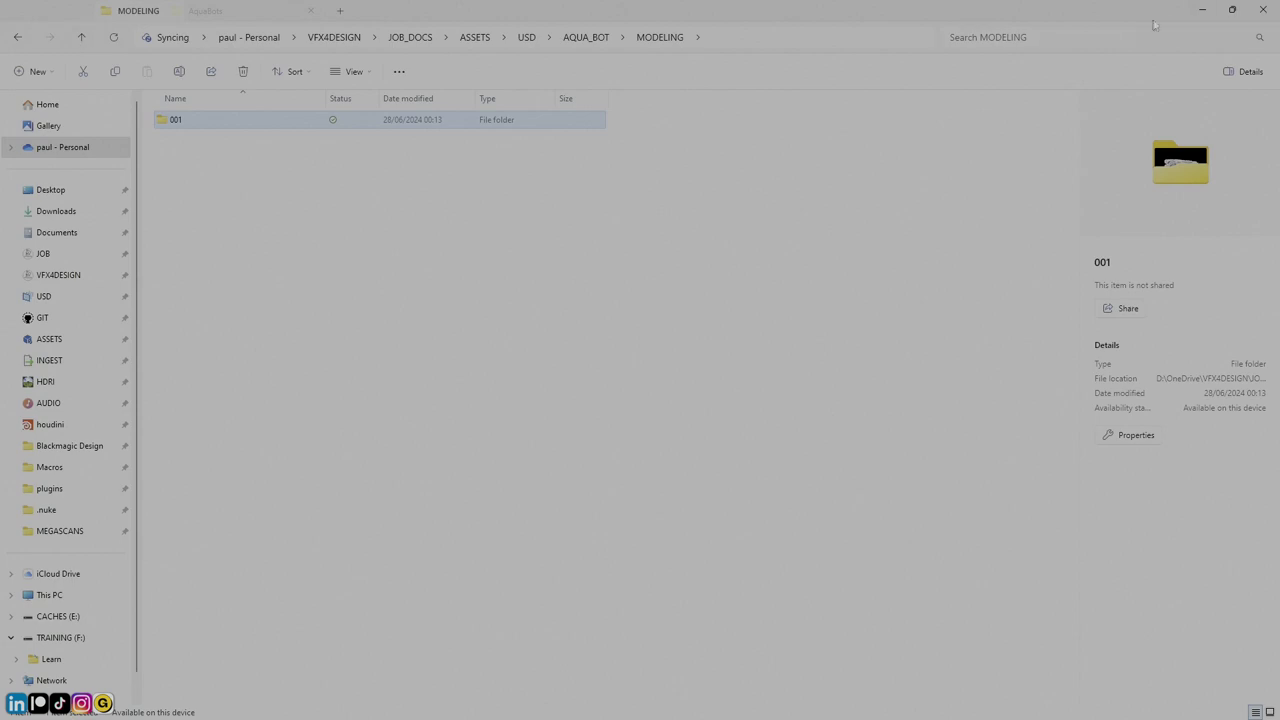
left_click(1203, 10)
Make layerbreak2 the displayed node and select it together with the MODELING_ASSET sublayer
left_click(650, 217)
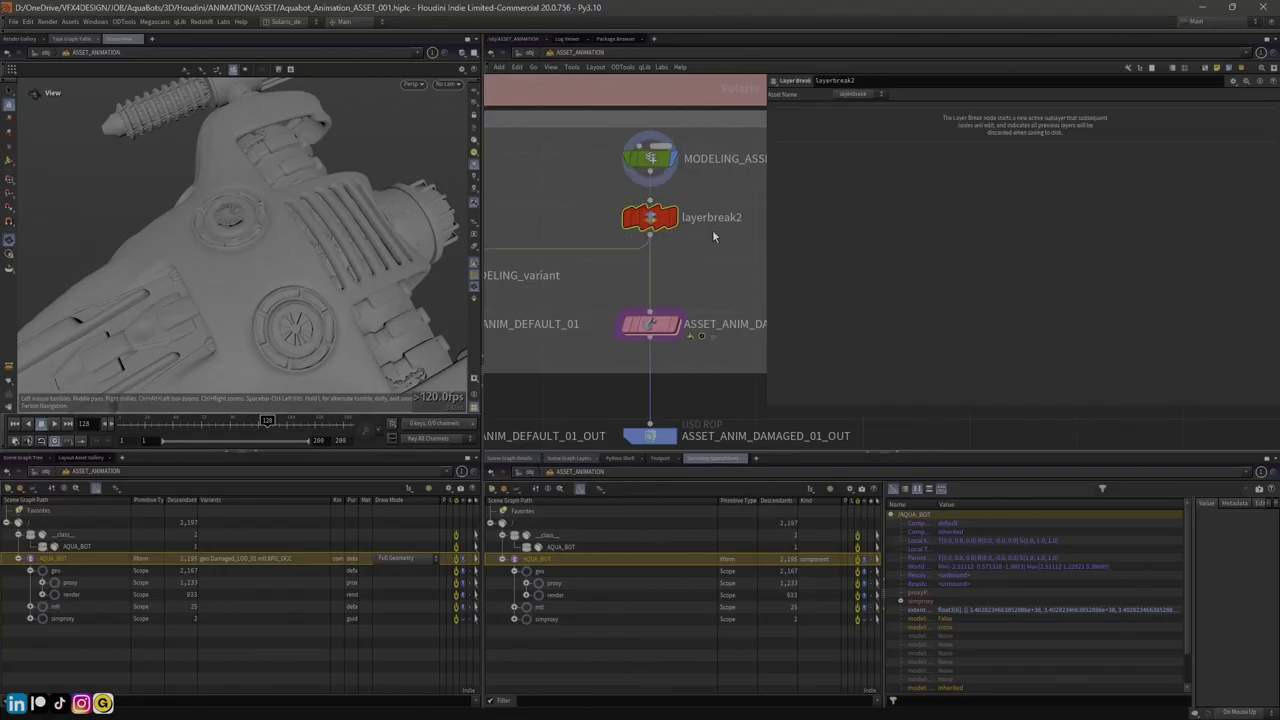
left_click_drag(766, 239, 898, 238)
left_click(673, 218)
scroll(690, 243, "down", 3)
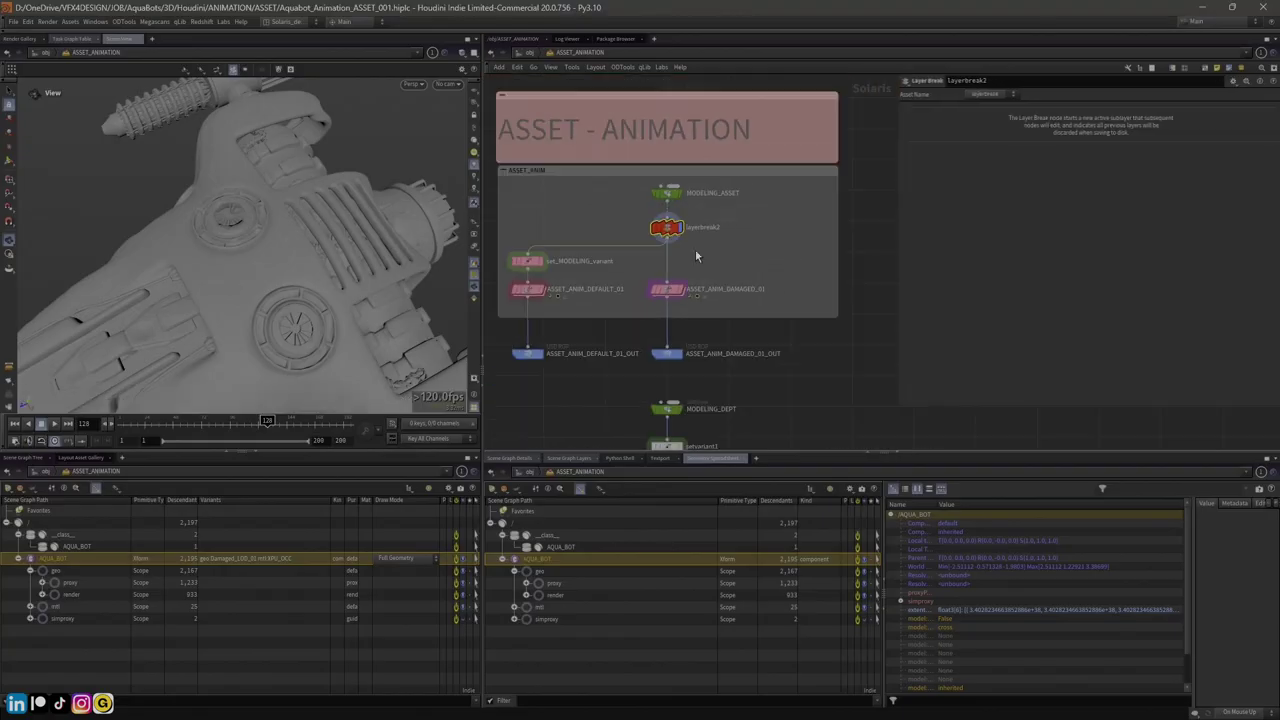
middle_click_drag(695, 252, 759, 230)
left_click_drag(650, 161, 773, 223)
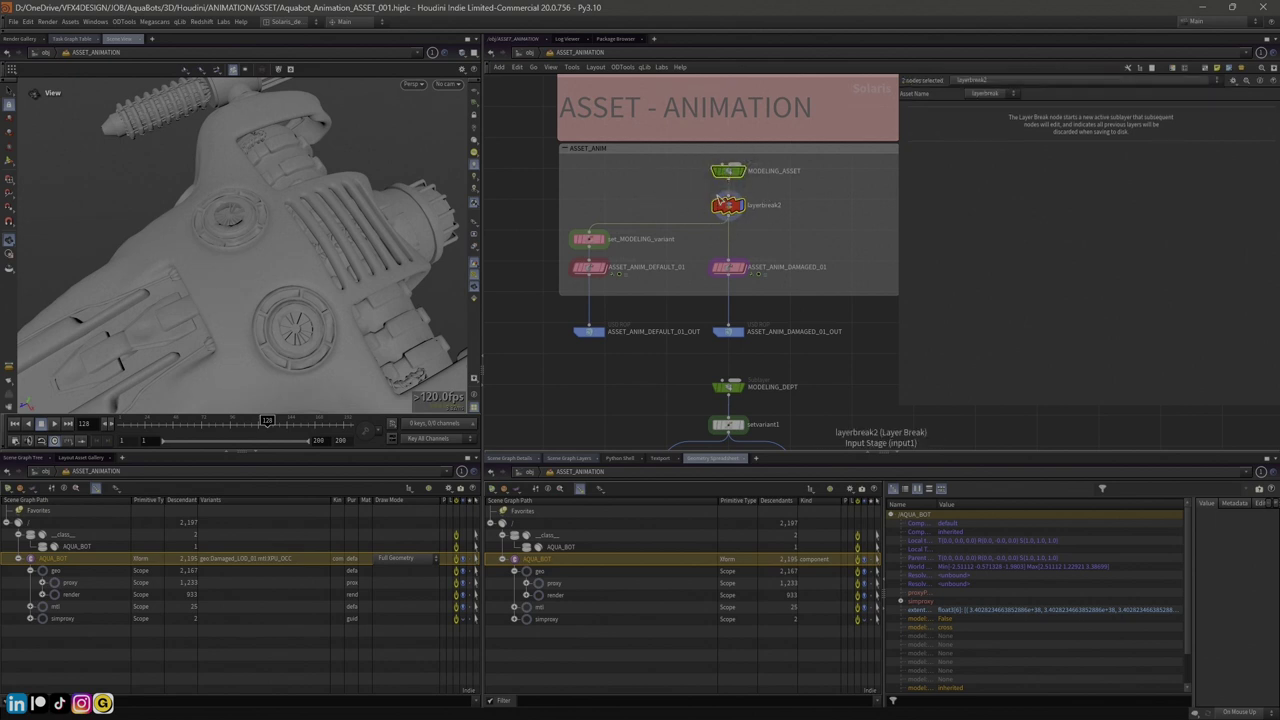
Examine the default and damaged animation branches, their SOP Modify and set_MODELING_variant nodes, and the model in the viewport
left_click_drag(575, 195, 612, 291)
left_click_drag(373, 289, 284, 241)
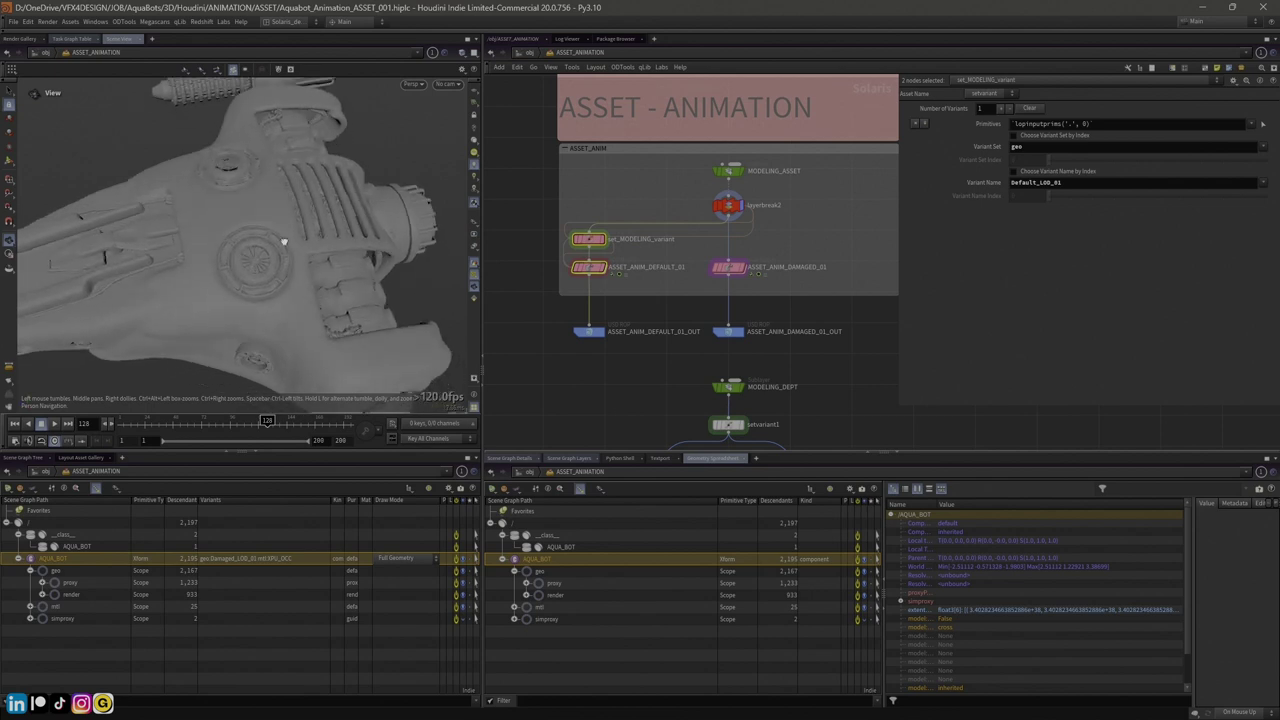
left_click(729, 267)
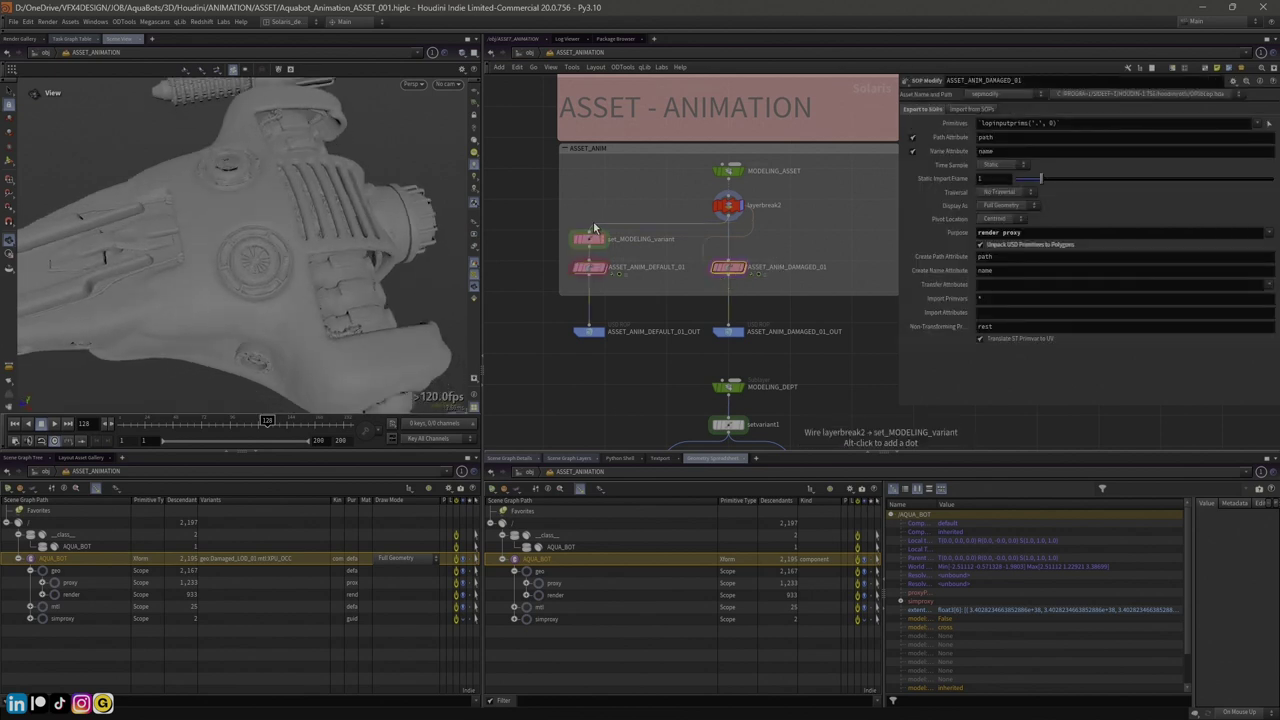
left_click_drag(374, 223, 352, 257)
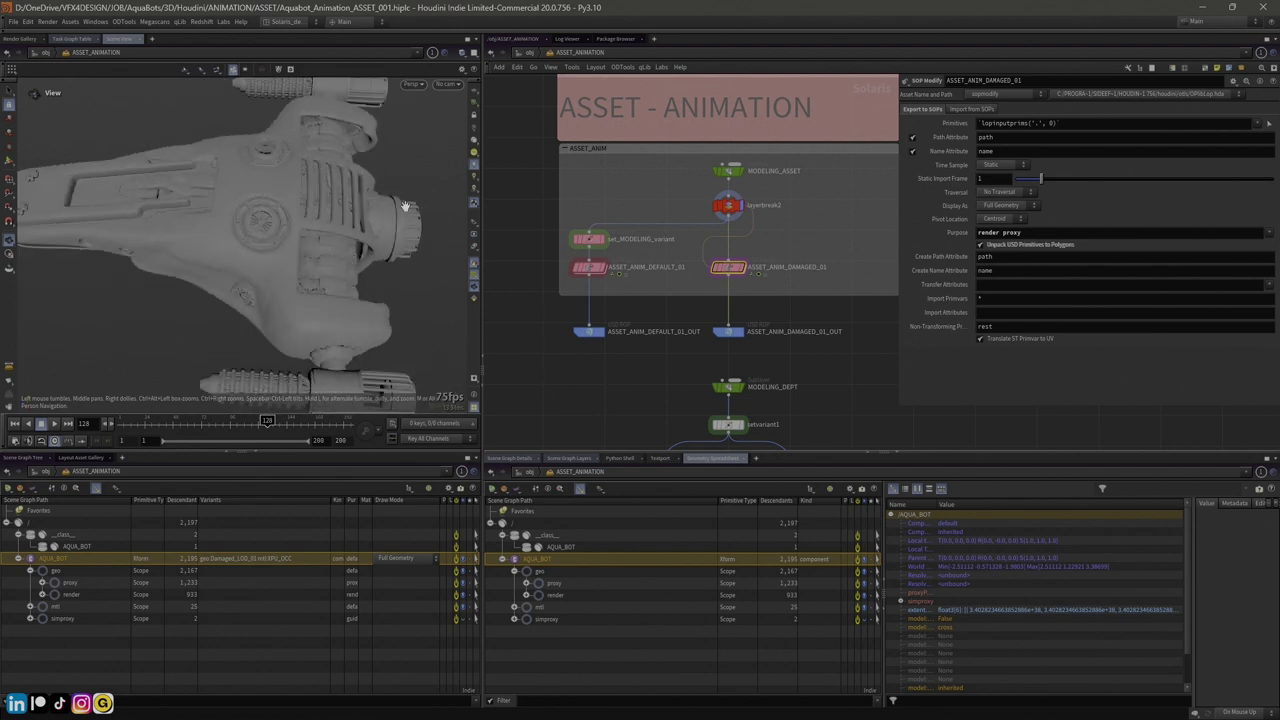
key("Caps_Lock")
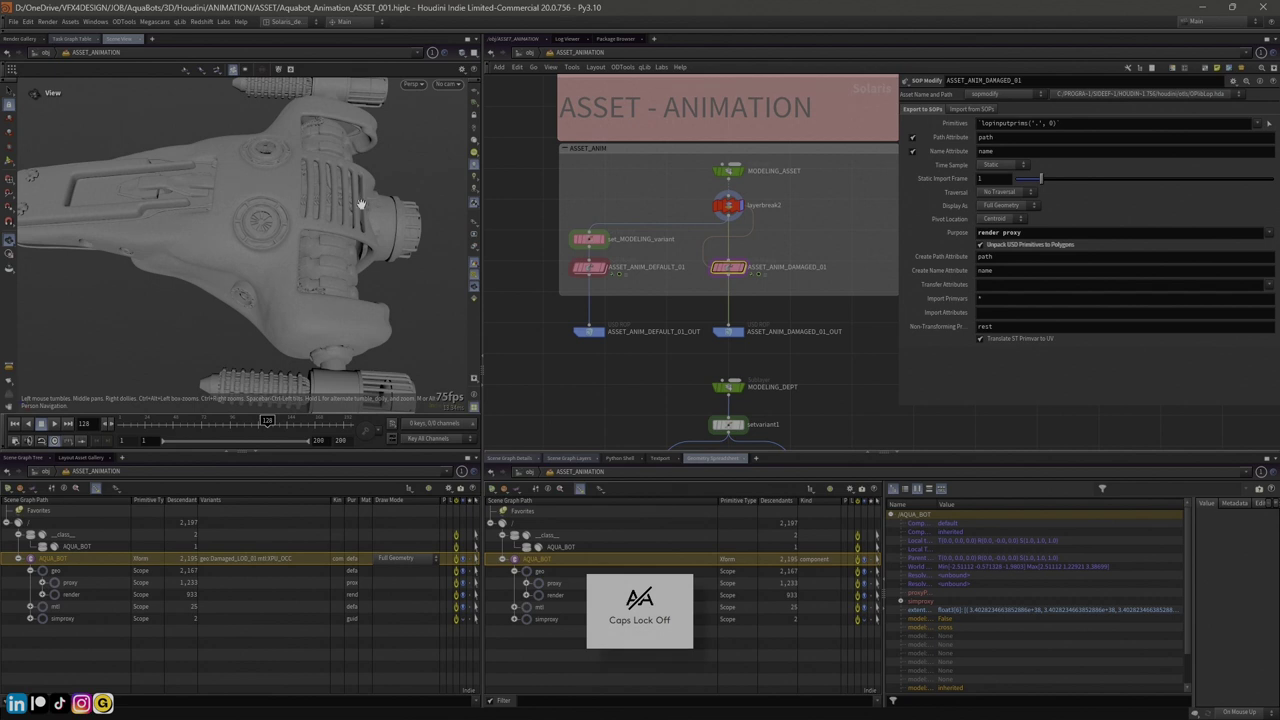
left_click_drag(357, 192, 648, 258)
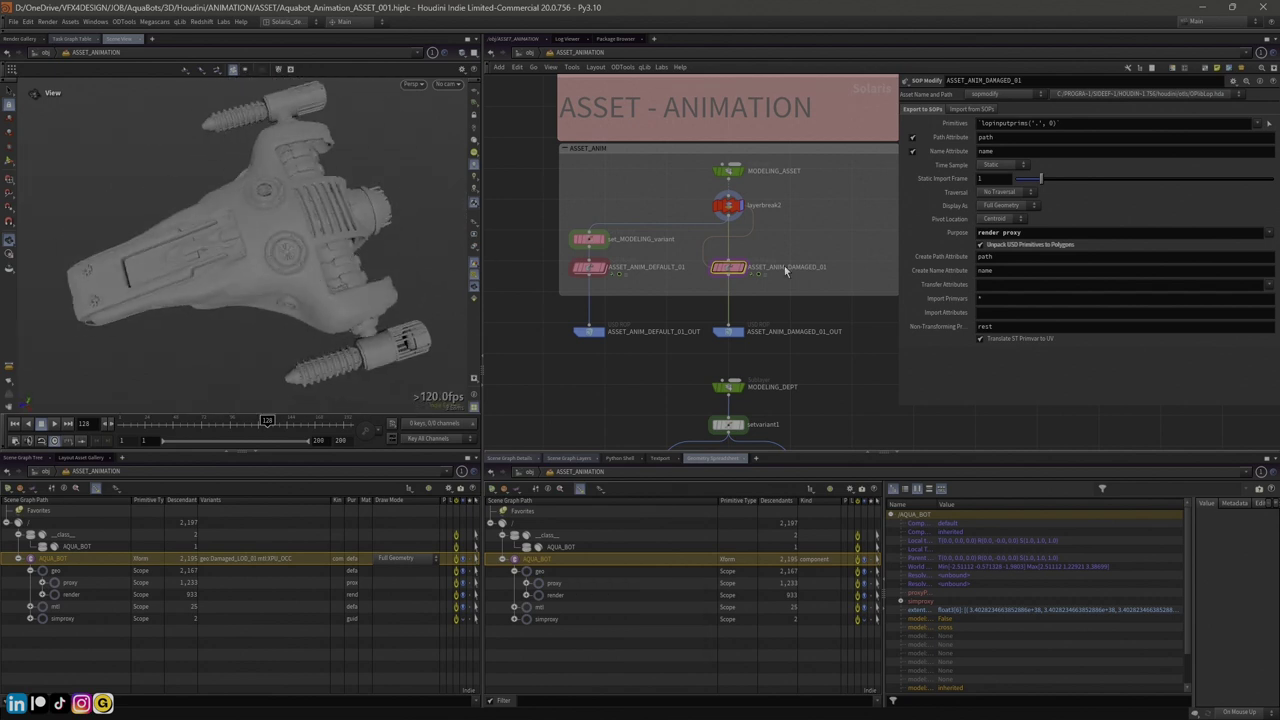
left_click_drag(379, 210, 359, 194)
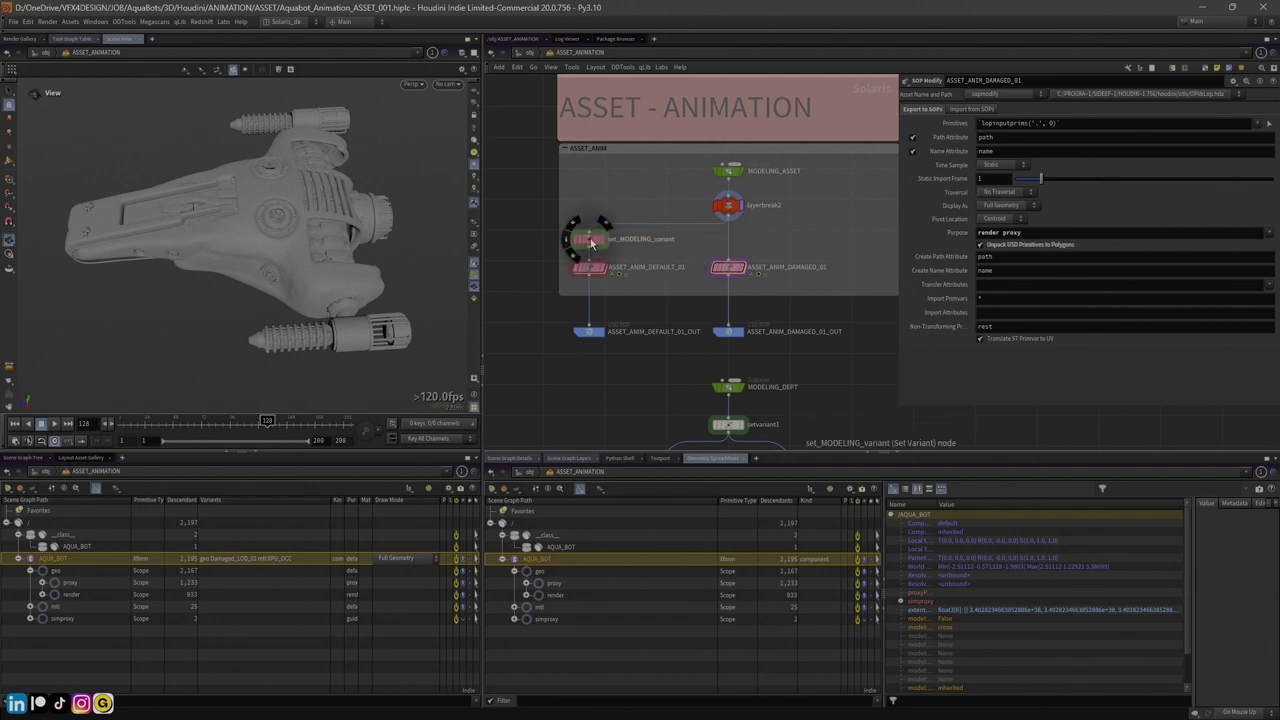
left_click(590, 240)
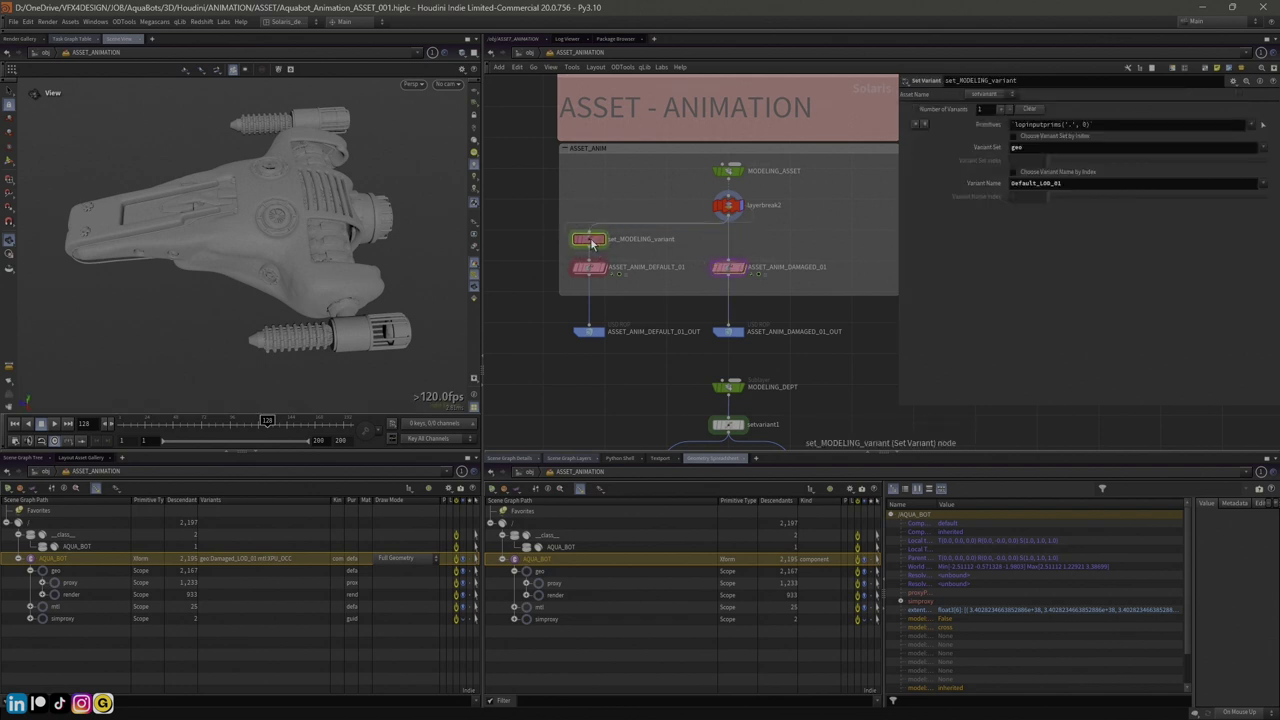
Compare layerbreak2 with set_MODELING_variant and make set_MODELING_variant the displayed node
left_click(716, 207)
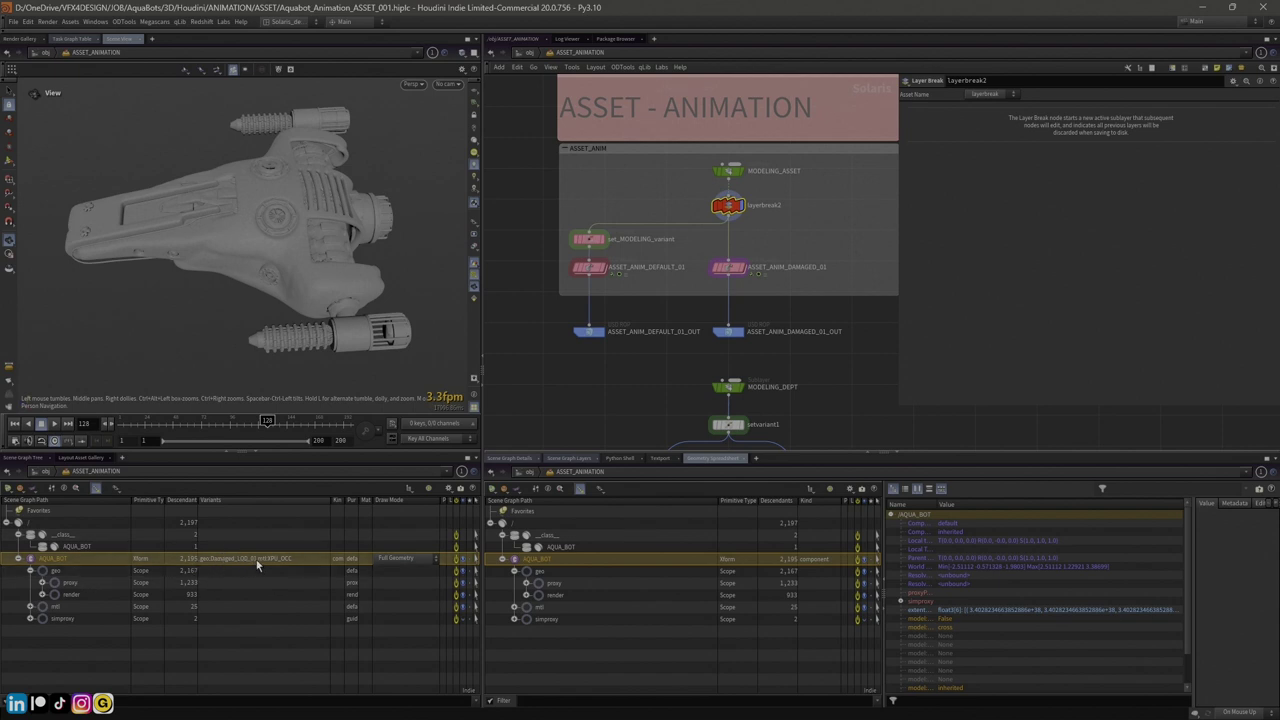
left_click(589, 240)
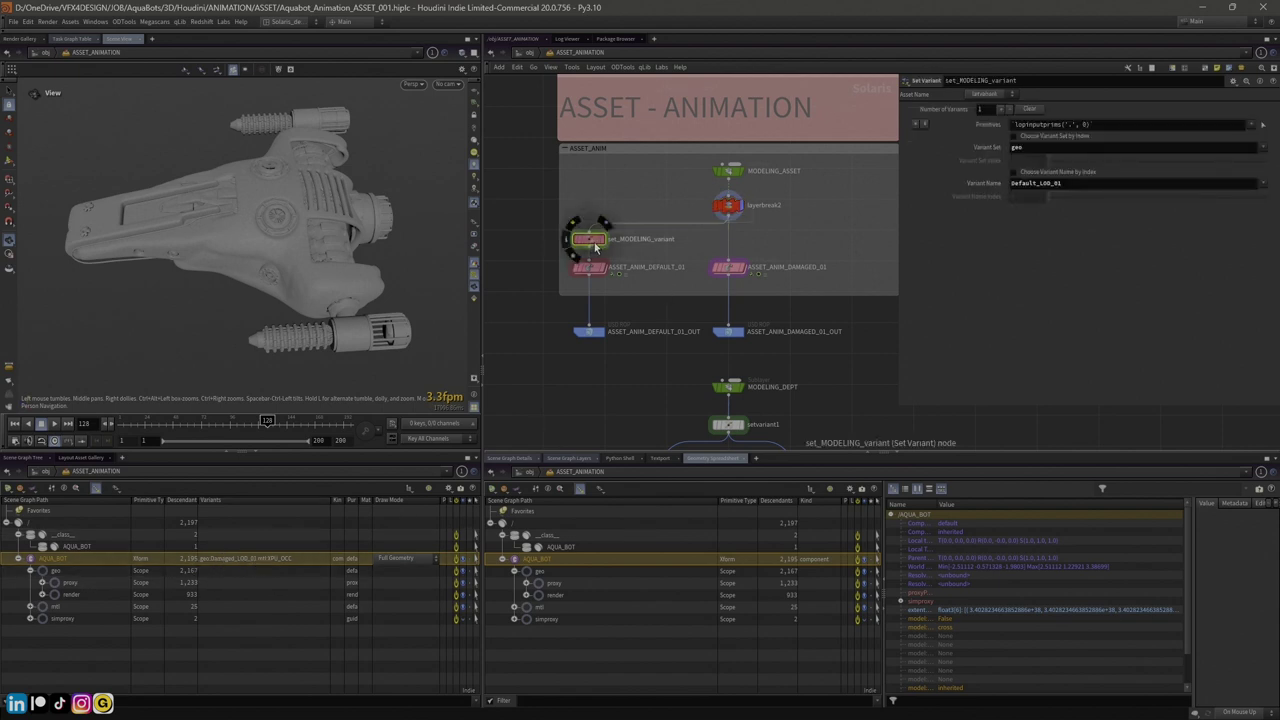
left_click(600, 244)
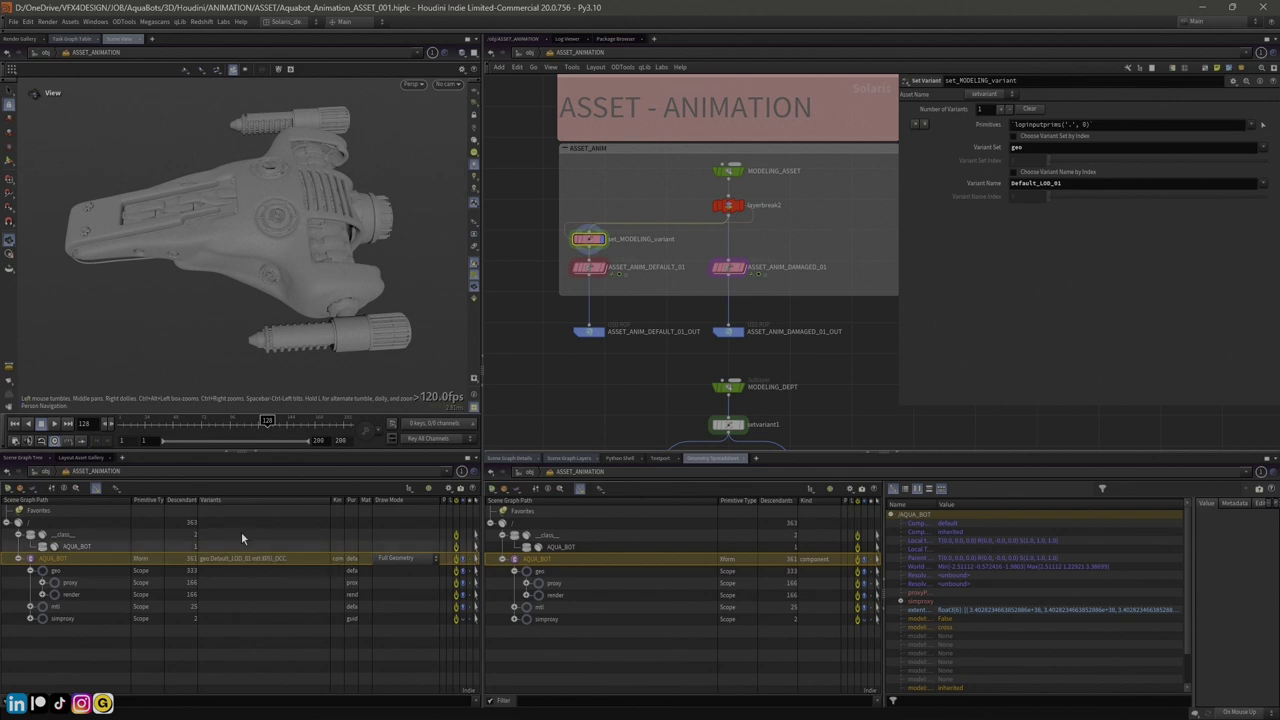
Select the ASSET_ANIM_DEFAULT_01 SOP Modify node, widen its parameters and compare the render and proxy purposes in the viewport
left_click(590, 268)
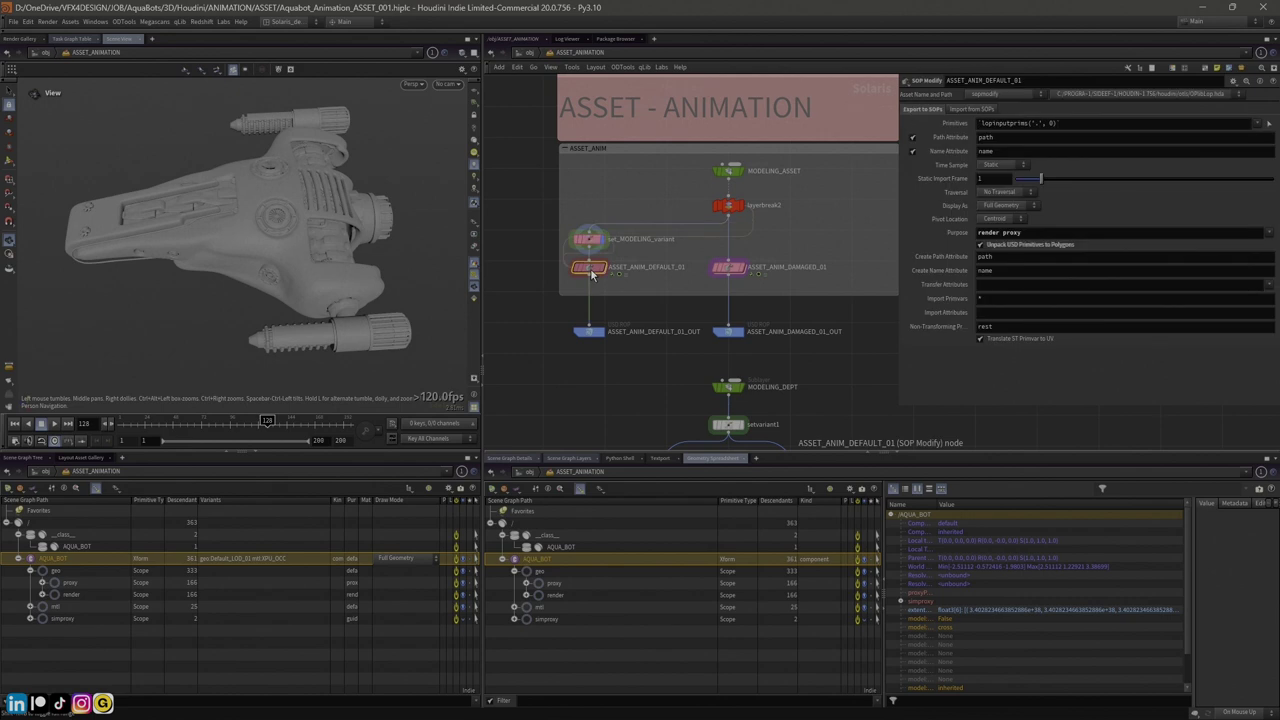
left_click_drag(893, 234, 829, 235)
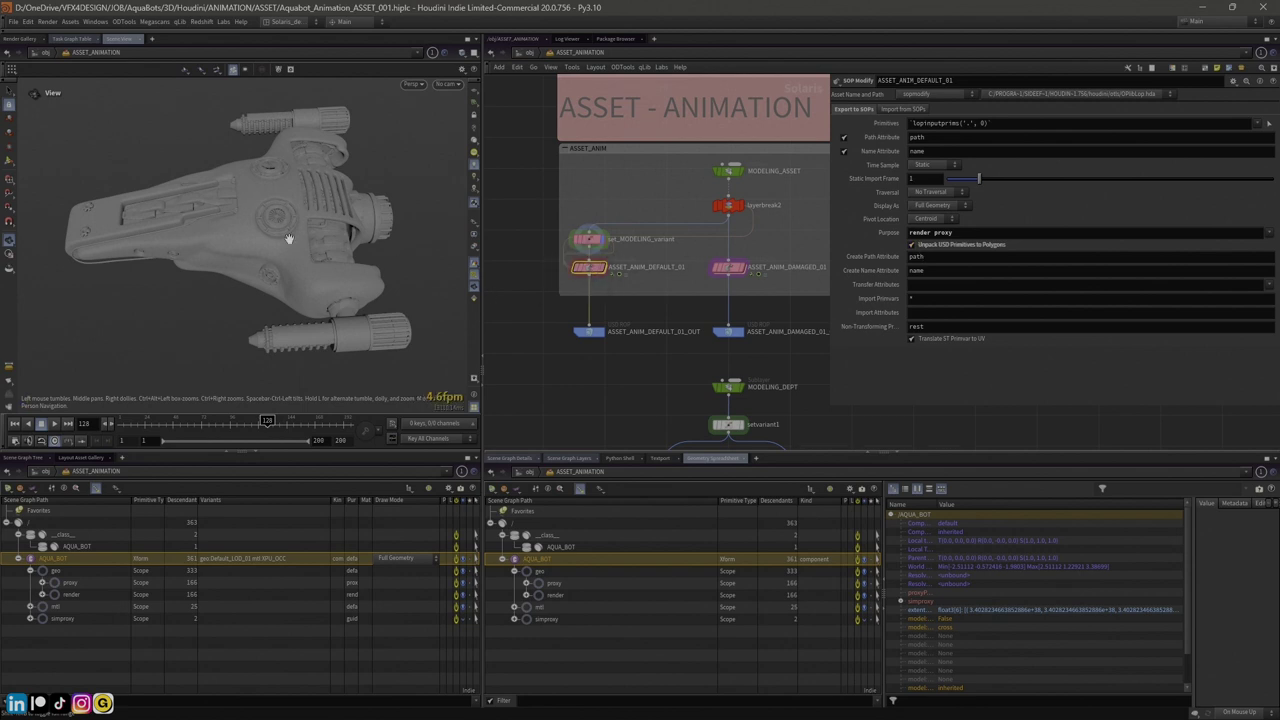
key("shift+w")
key("shift+w")
left_click(475, 220)
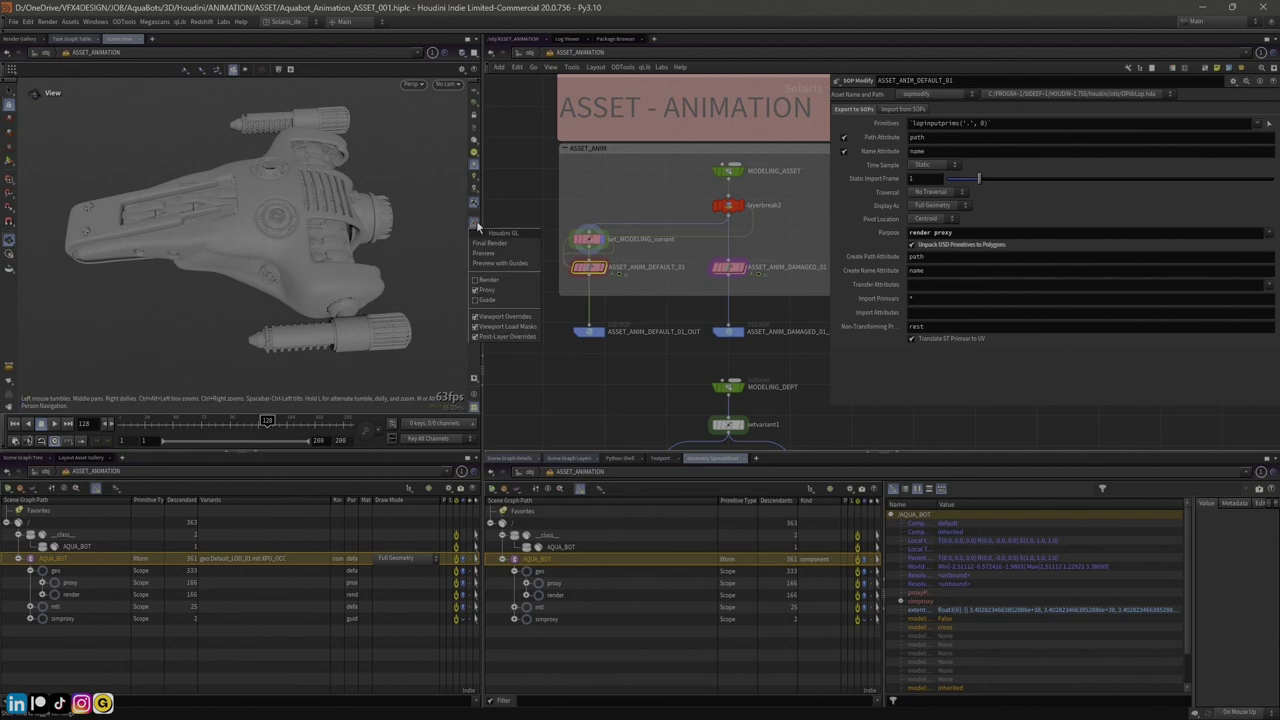
left_click(485, 254)
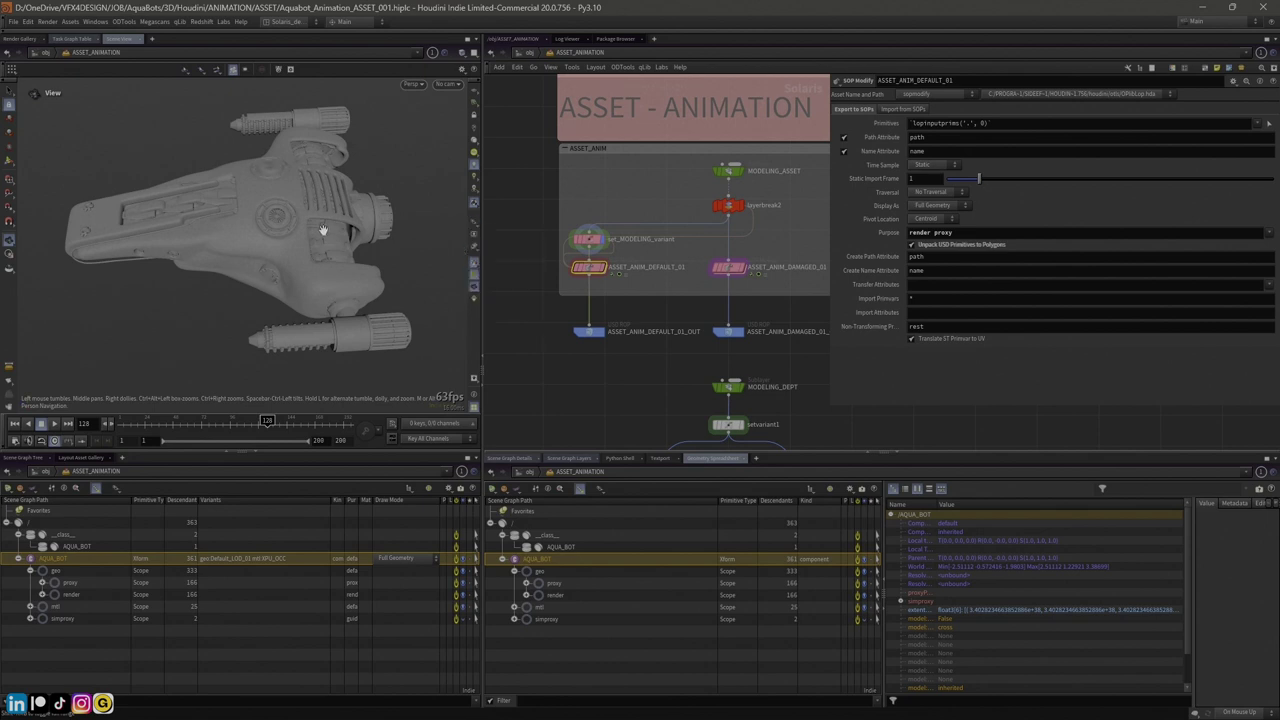
left_click(475, 221)
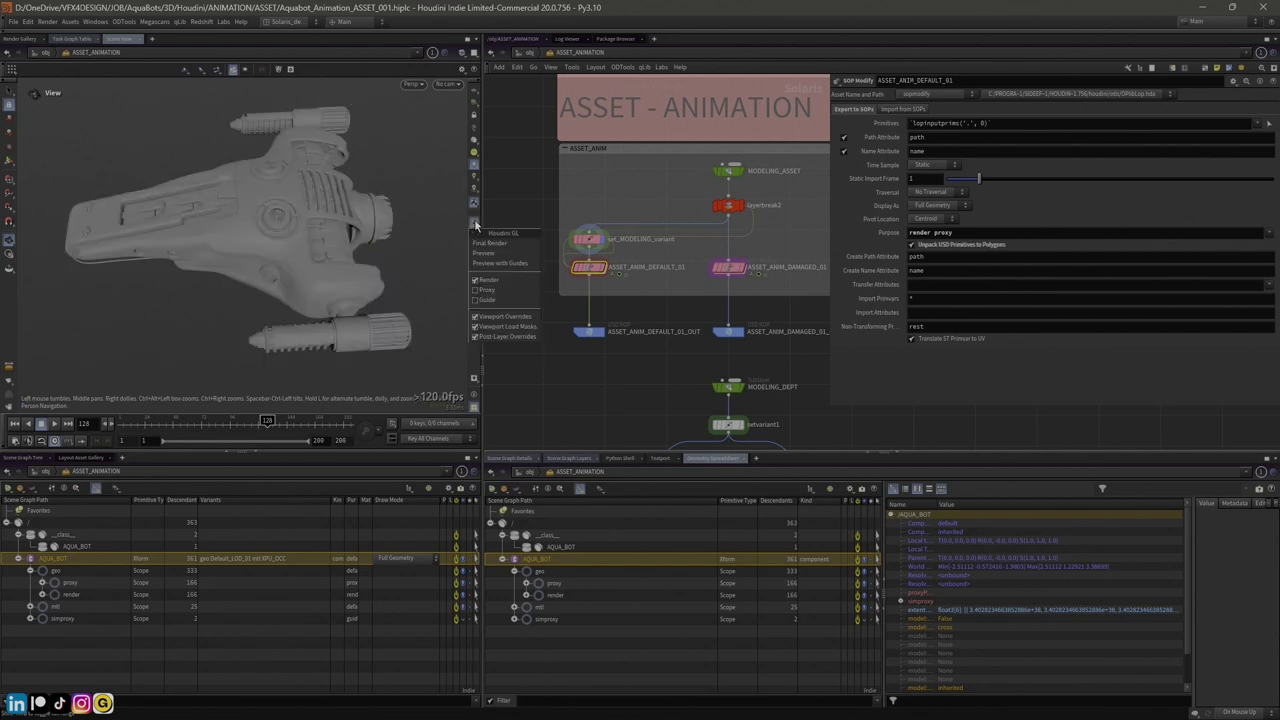
left_click(505, 290)
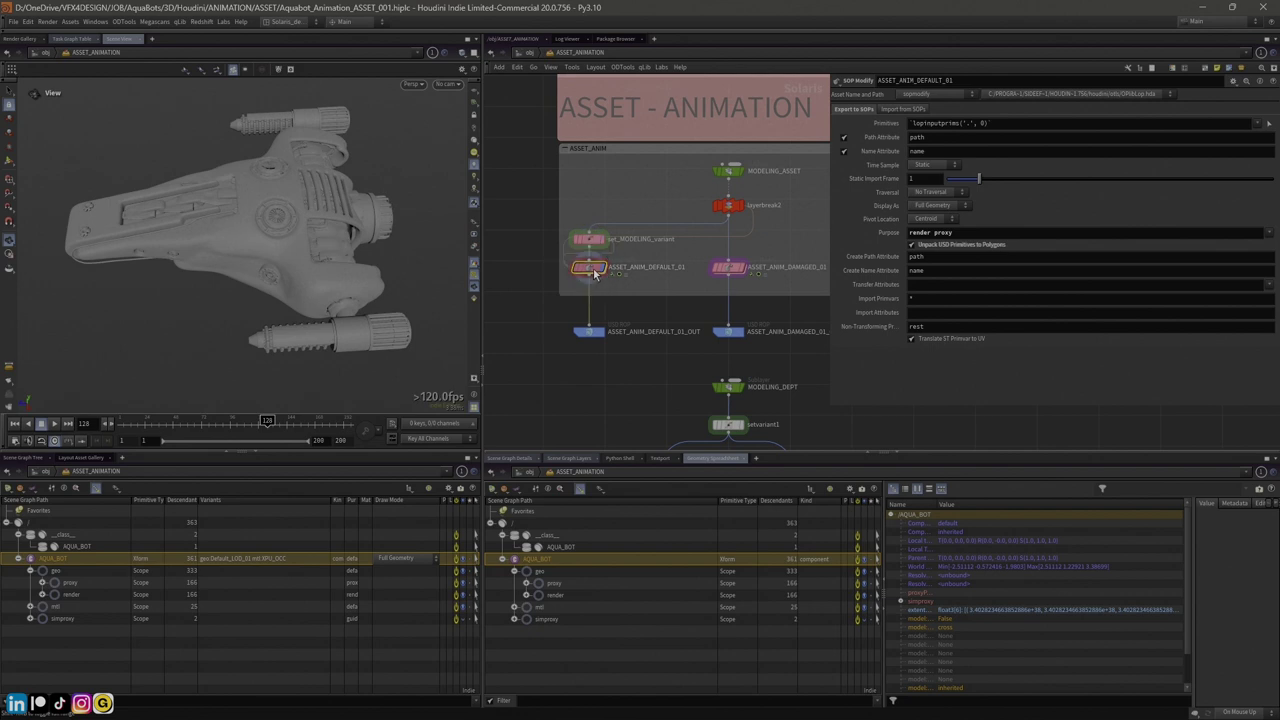
Scrub the default animation to frame 141 and examine the model's rear vents up close with different shading modes
left_click(197, 423)
left_click_drag(200, 427, 283, 421)
right_click_drag(312, 278, 346, 228)
middle_click_drag(346, 228, 279, 261)
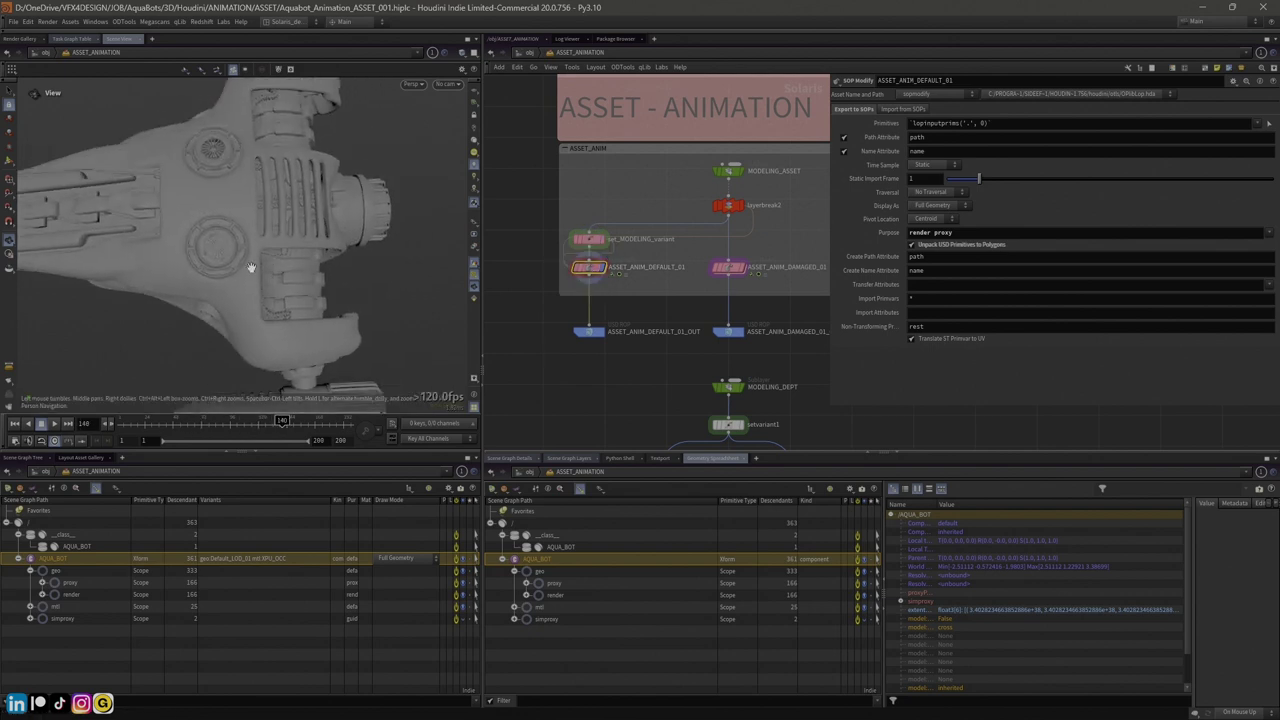
key("shift+w")
key("w")
key("Right")
key("w")
key("w")
scroll(248, 243, "down", 2)
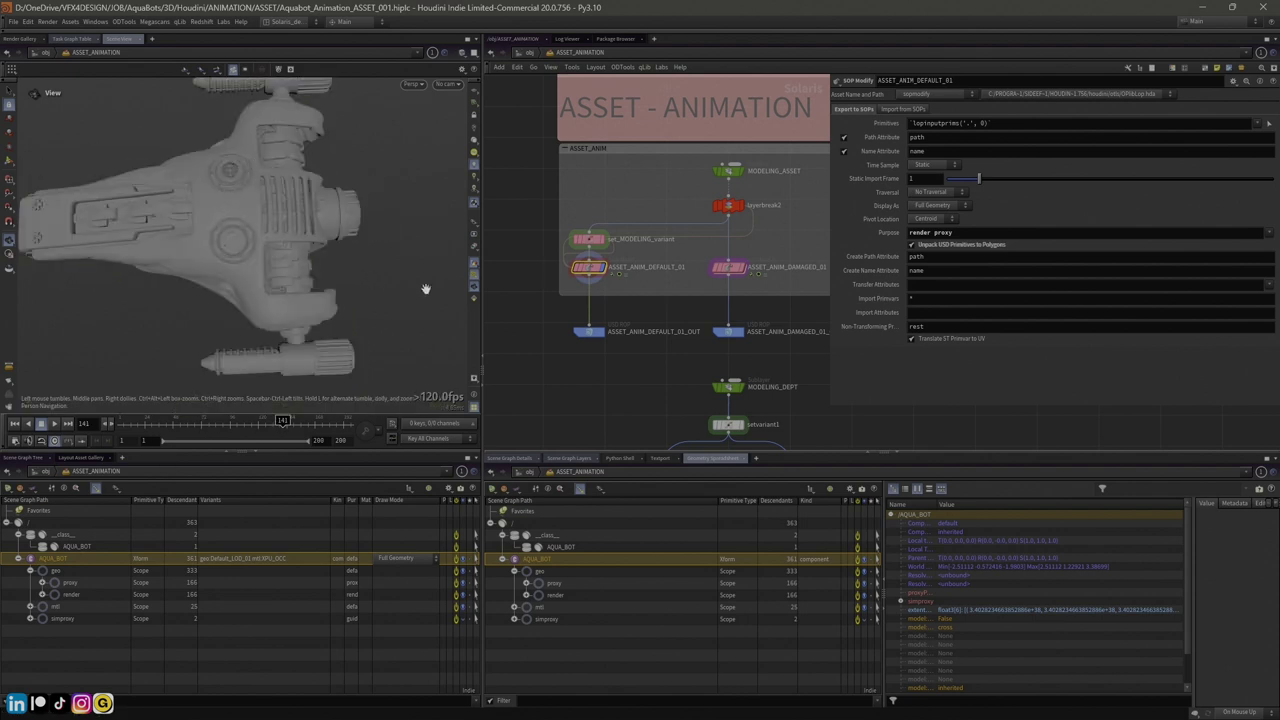
Scrub through the default animation again, stopping at frame 104
mouse_move(589, 271)
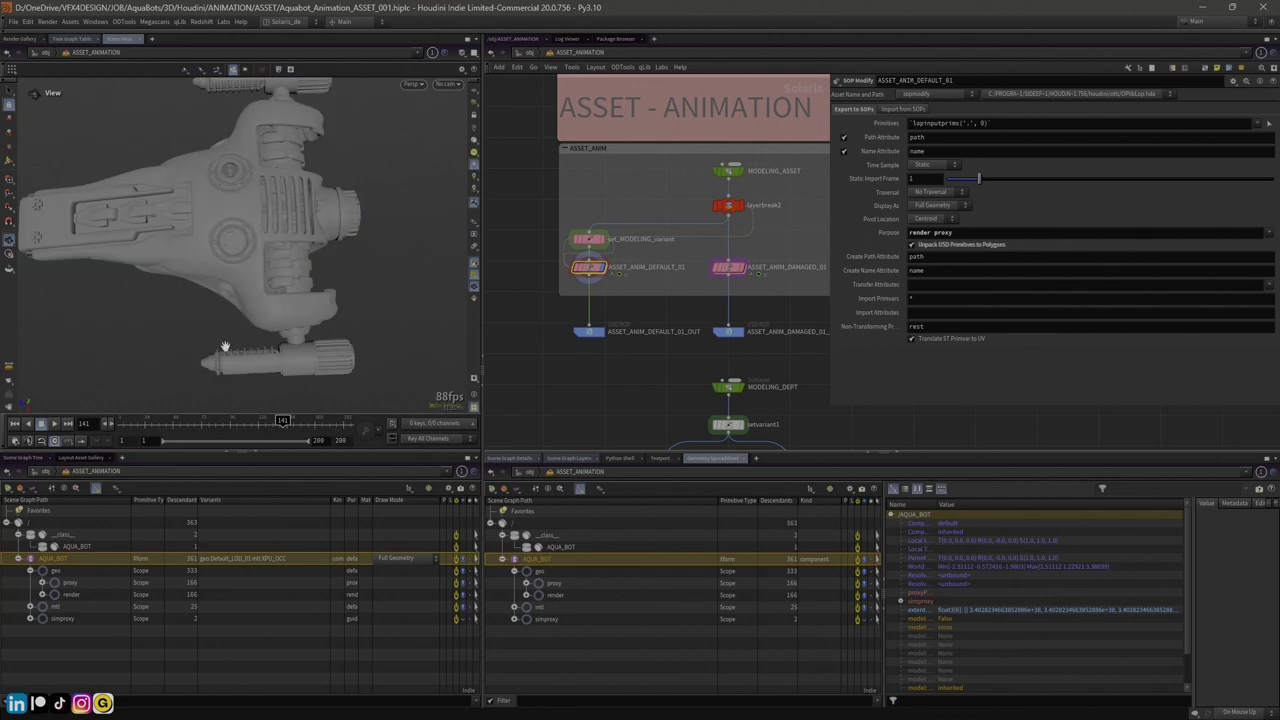
left_click_drag(246, 421, 306, 421)
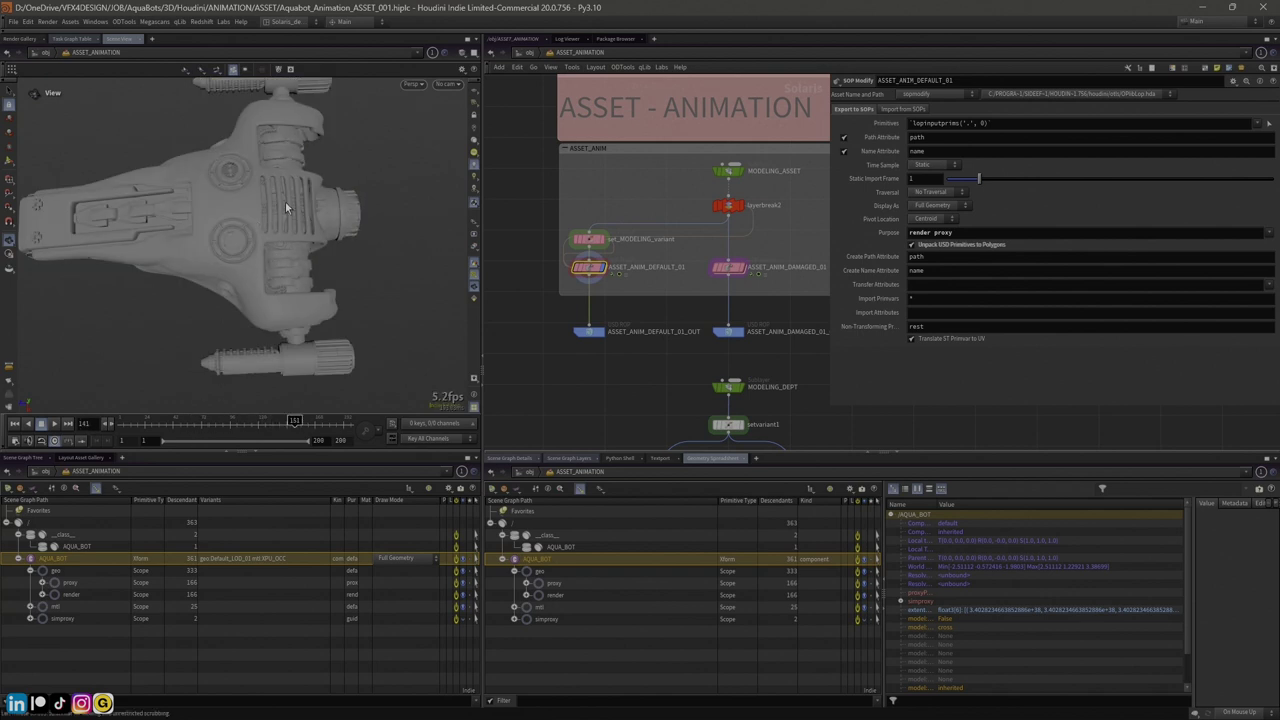
left_click_drag(155, 421, 239, 421)
Examine layerbreak2 and the Export to SOPs and Import from SOPs settings of ASSET_ANIM_DEFAULT_01
middle_click_drag(613, 196, 622, 205)
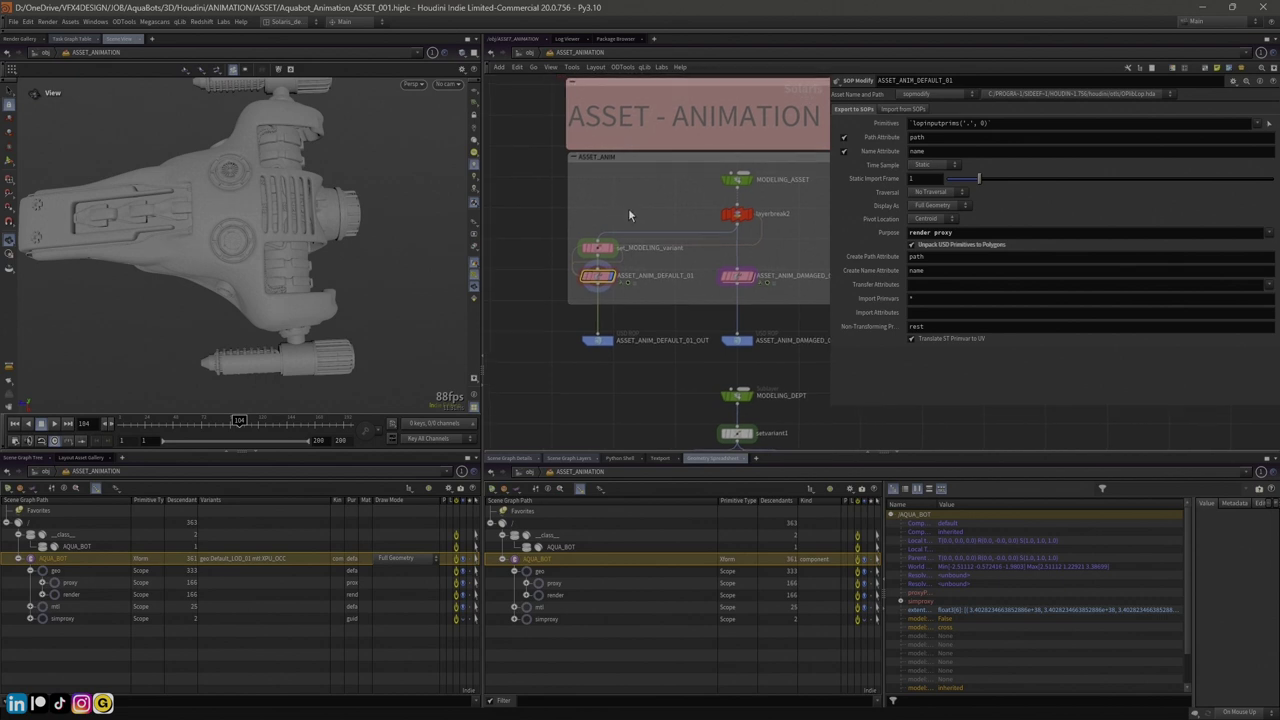
left_click(746, 186)
left_click(739, 218)
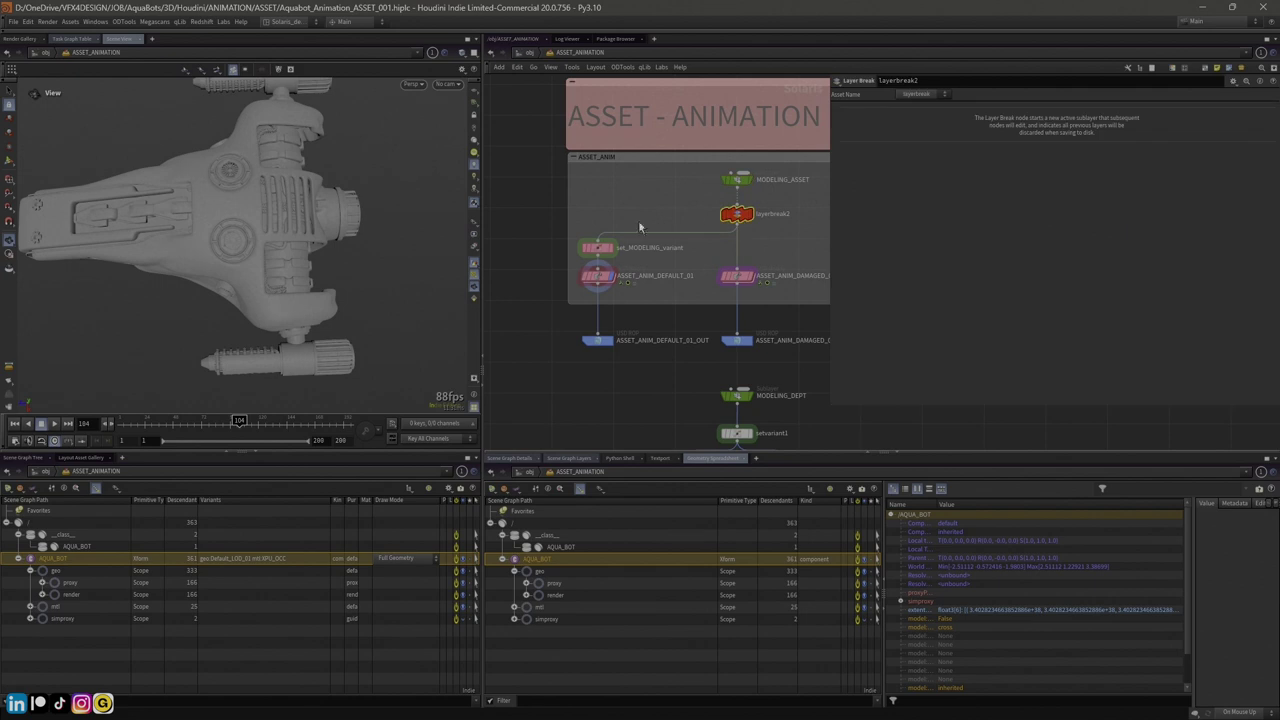
left_click(598, 276)
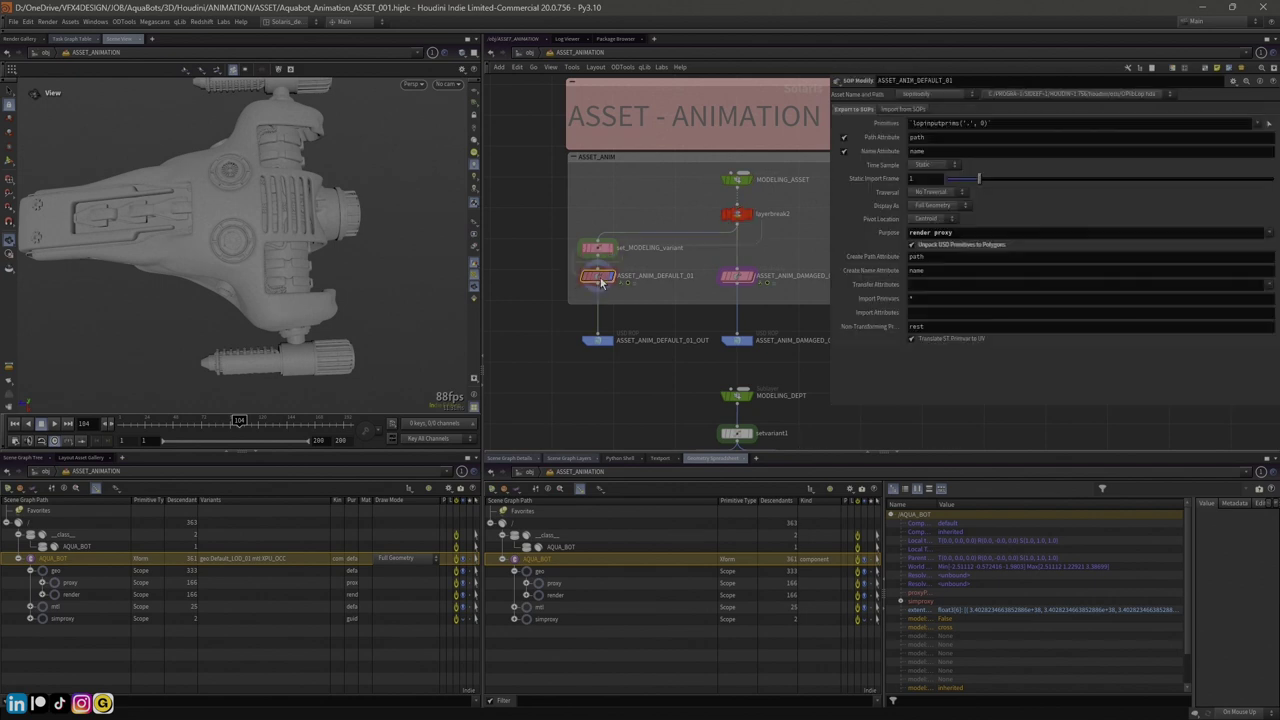
left_click(901, 109)
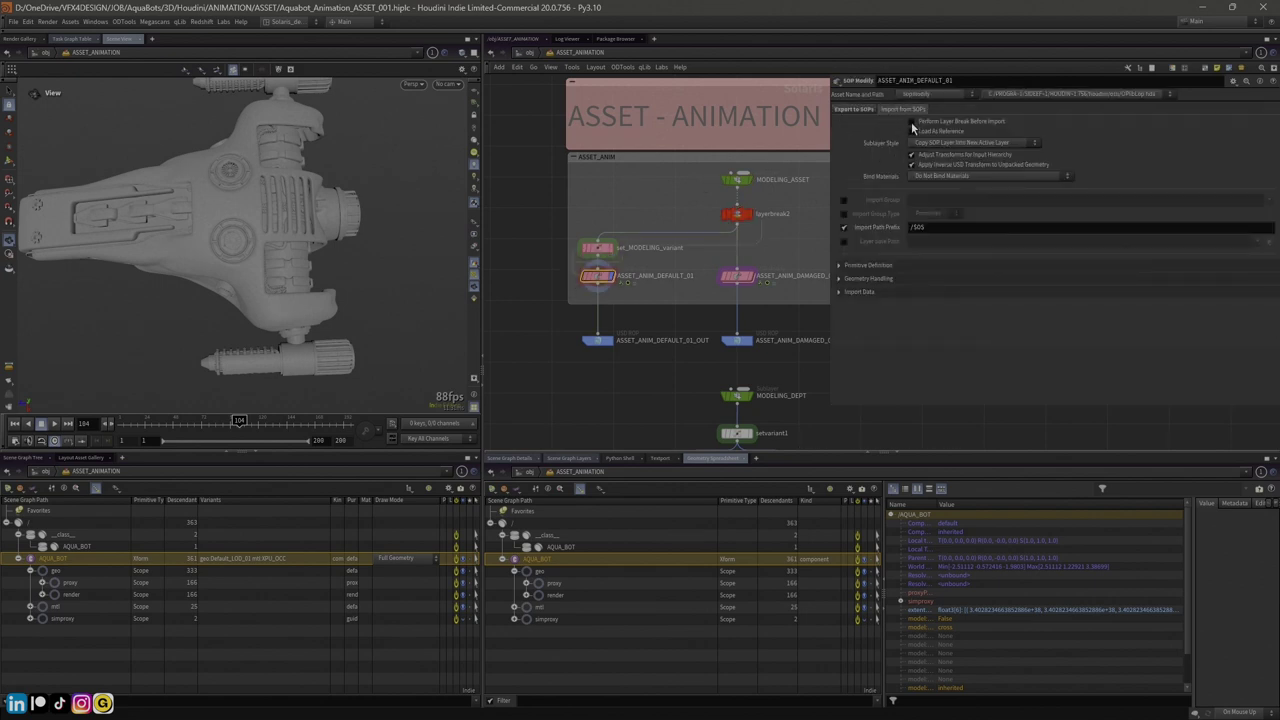
left_click(848, 109)
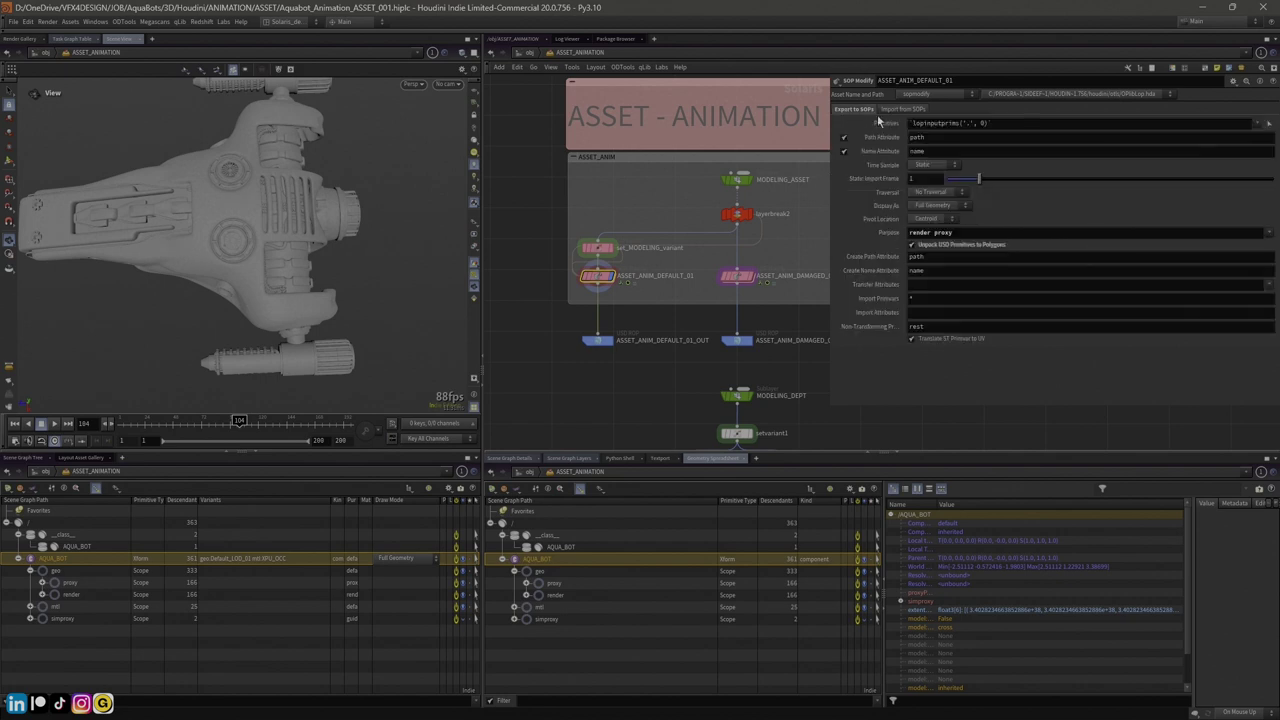
left_click(738, 216)
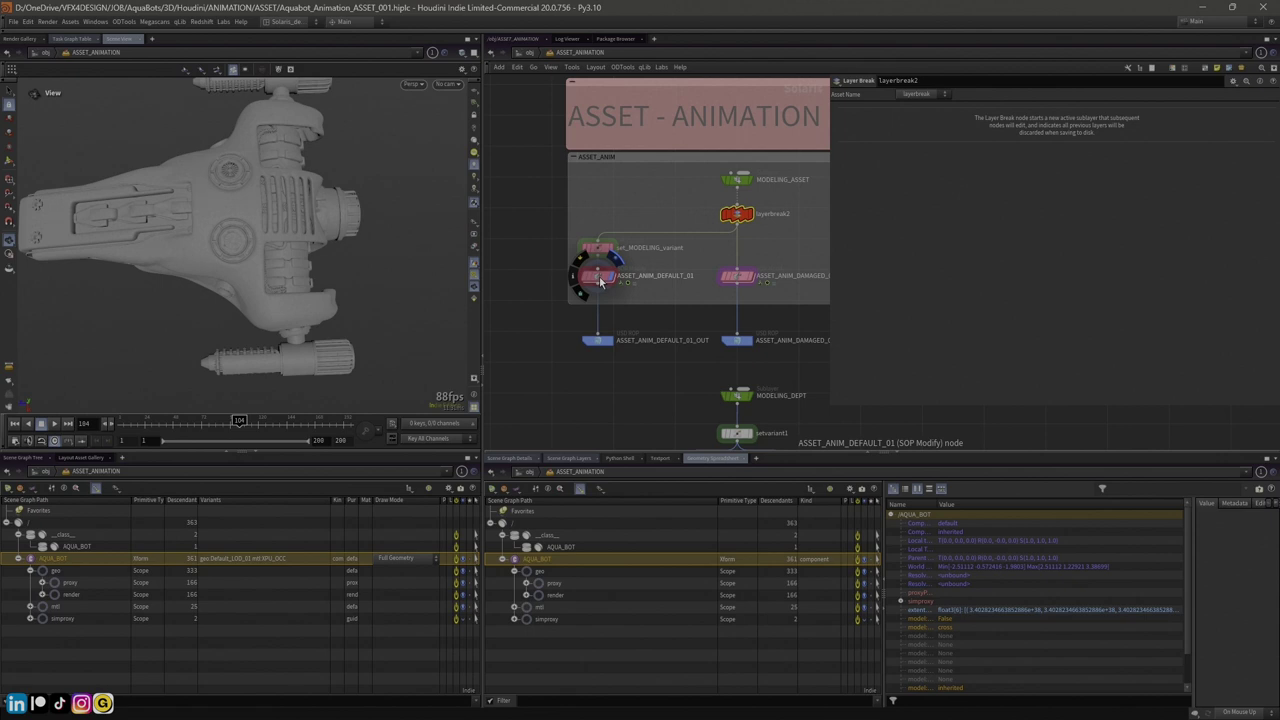
left_click(600, 279)
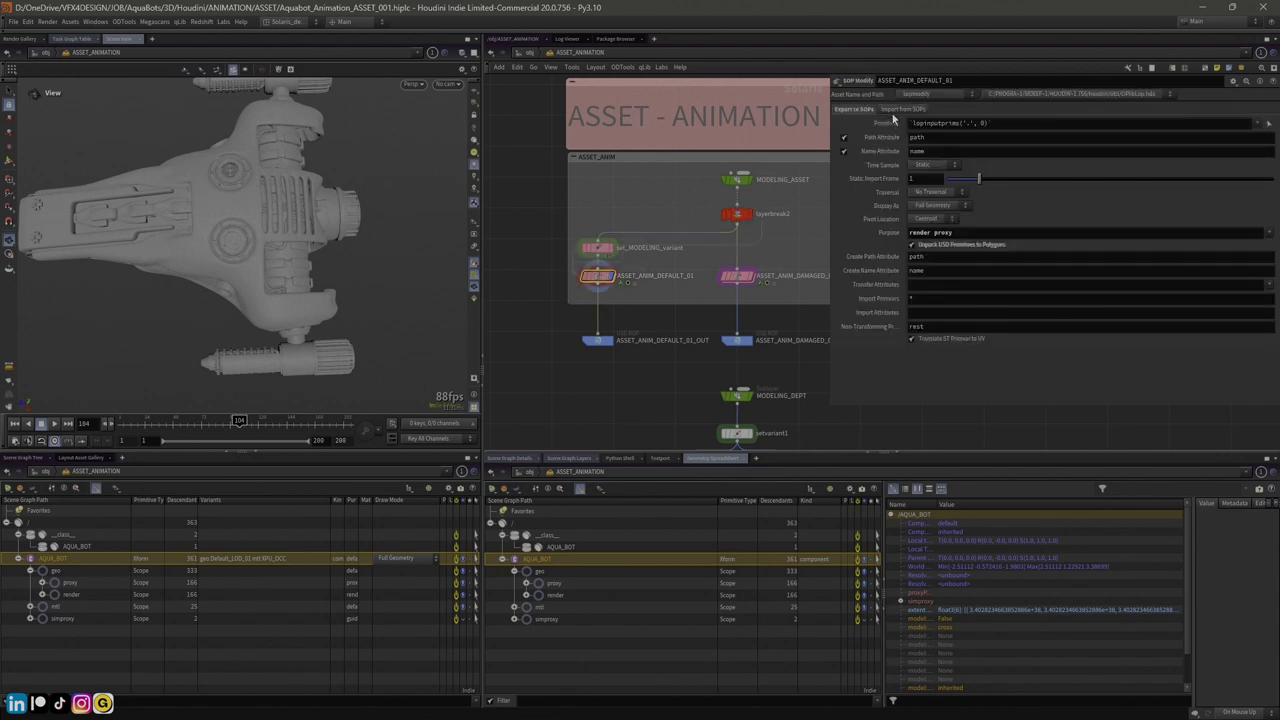
left_click(897, 110)
left_click(858, 111)
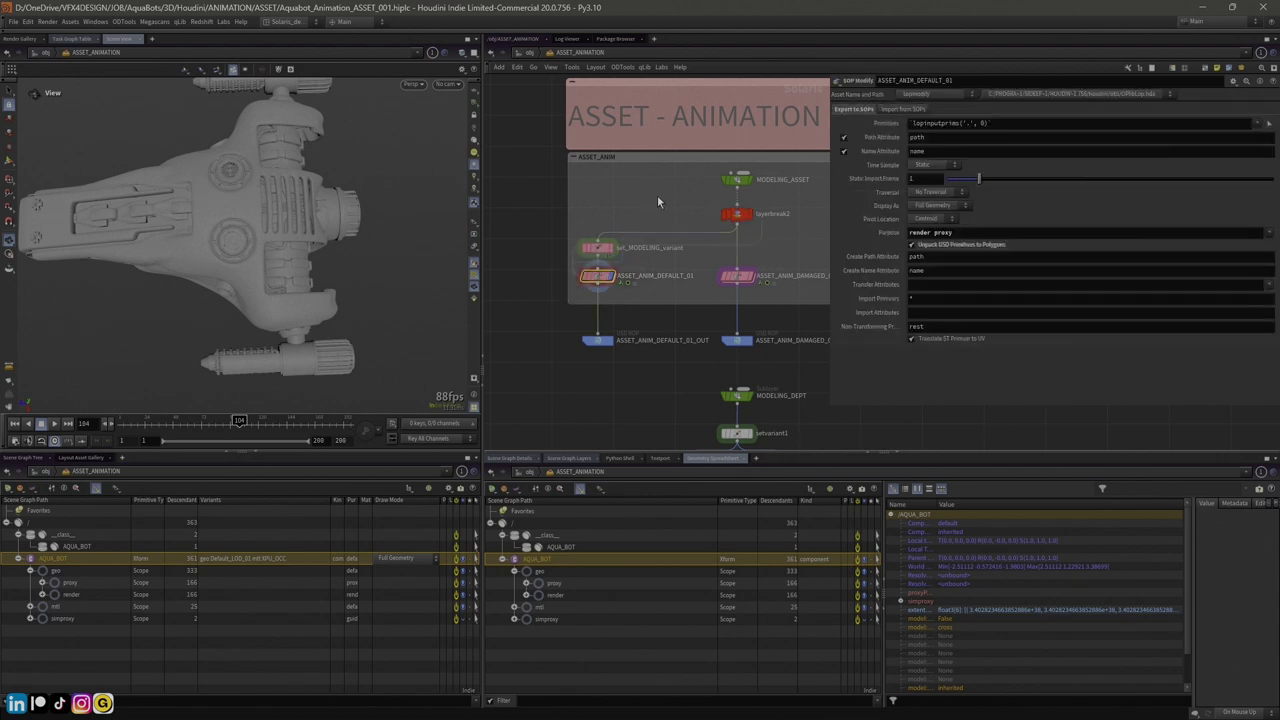
left_click(736, 213)
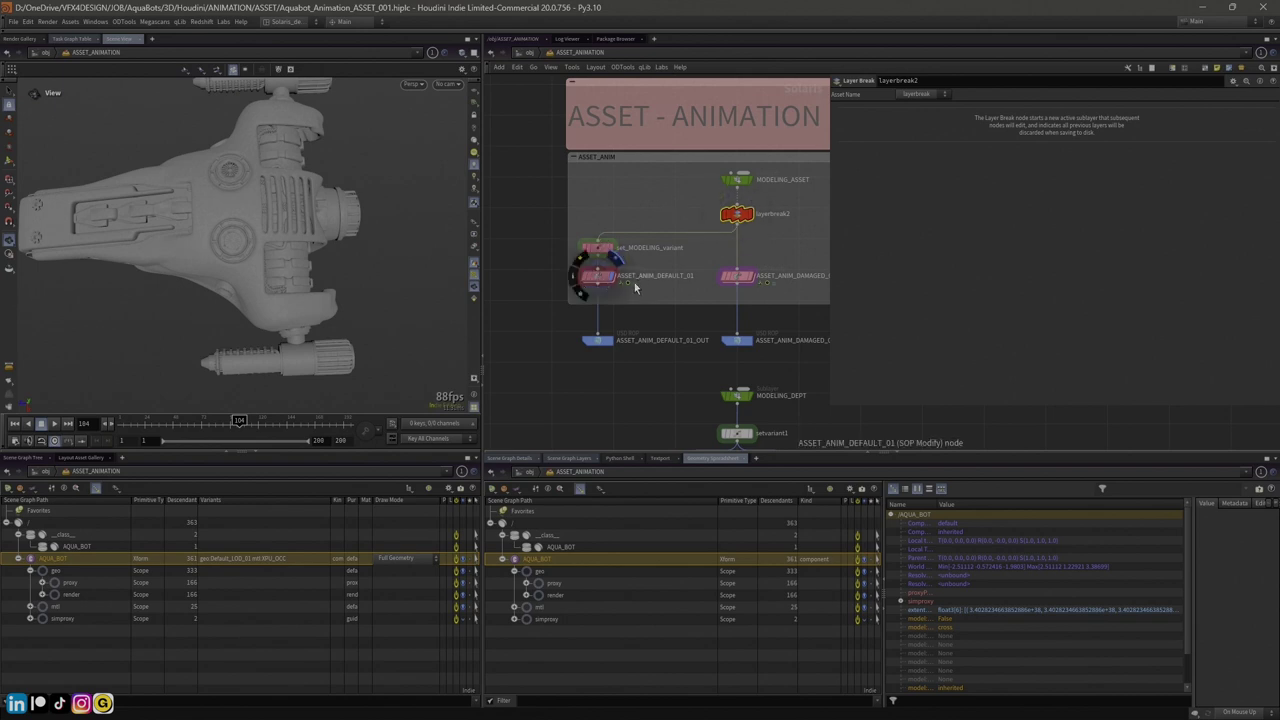
Examine the output file and save settings of the ASSET_ANIM_DEFAULT_01_OUT USD ROP and the nodes below it
left_click(597, 340)
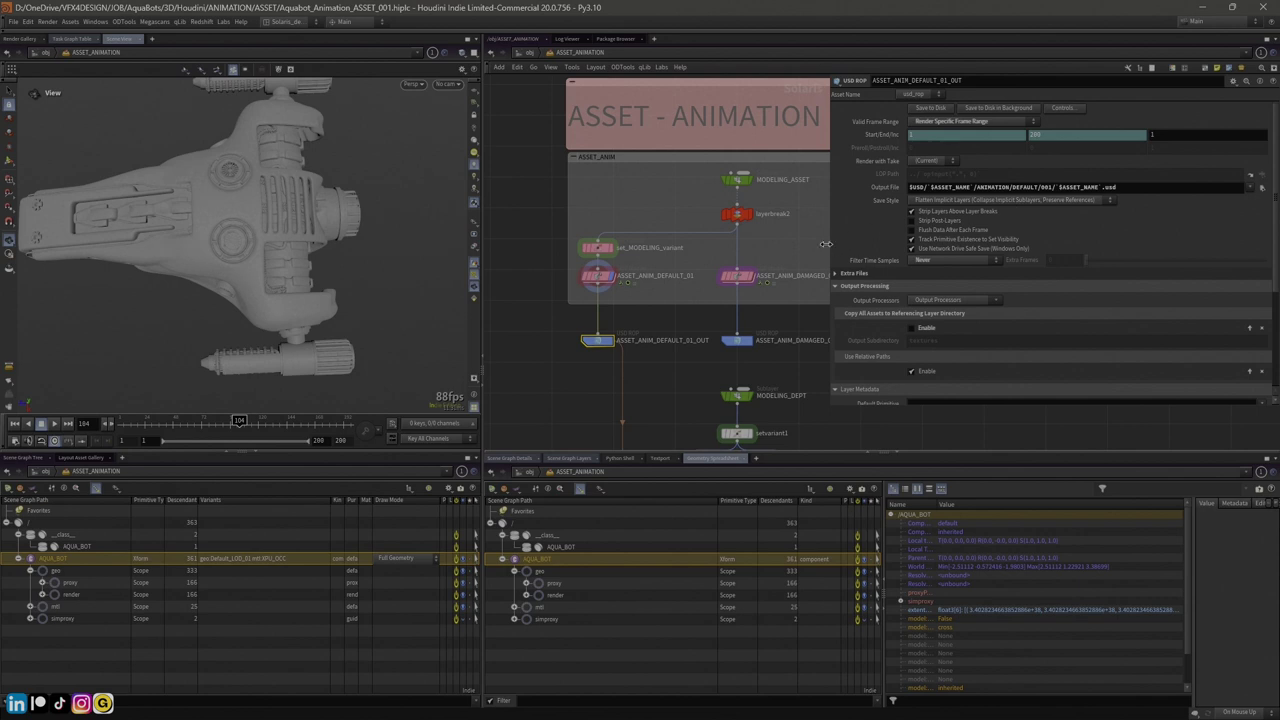
left_click_drag(832, 229, 880, 229)
middle_click_drag(815, 363, 793, 292)
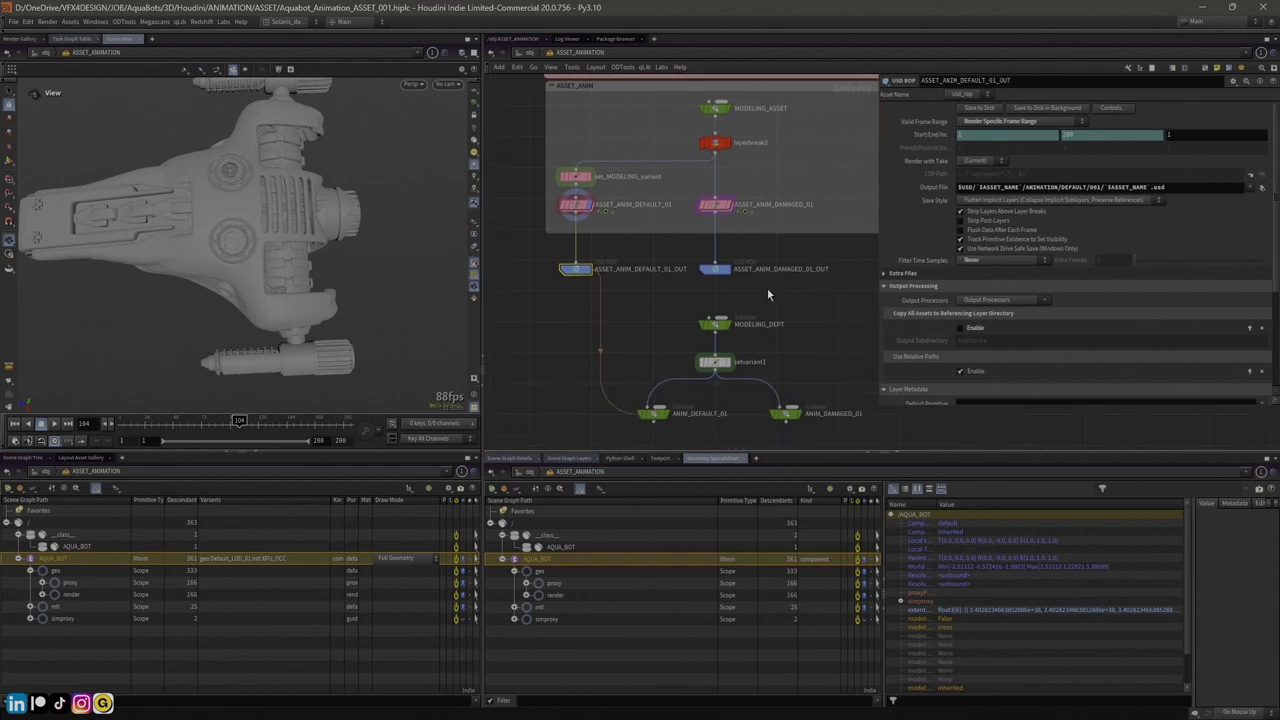
middle_click_drag(687, 326, 690, 392)
middle_click_drag(721, 269, 667, 267)
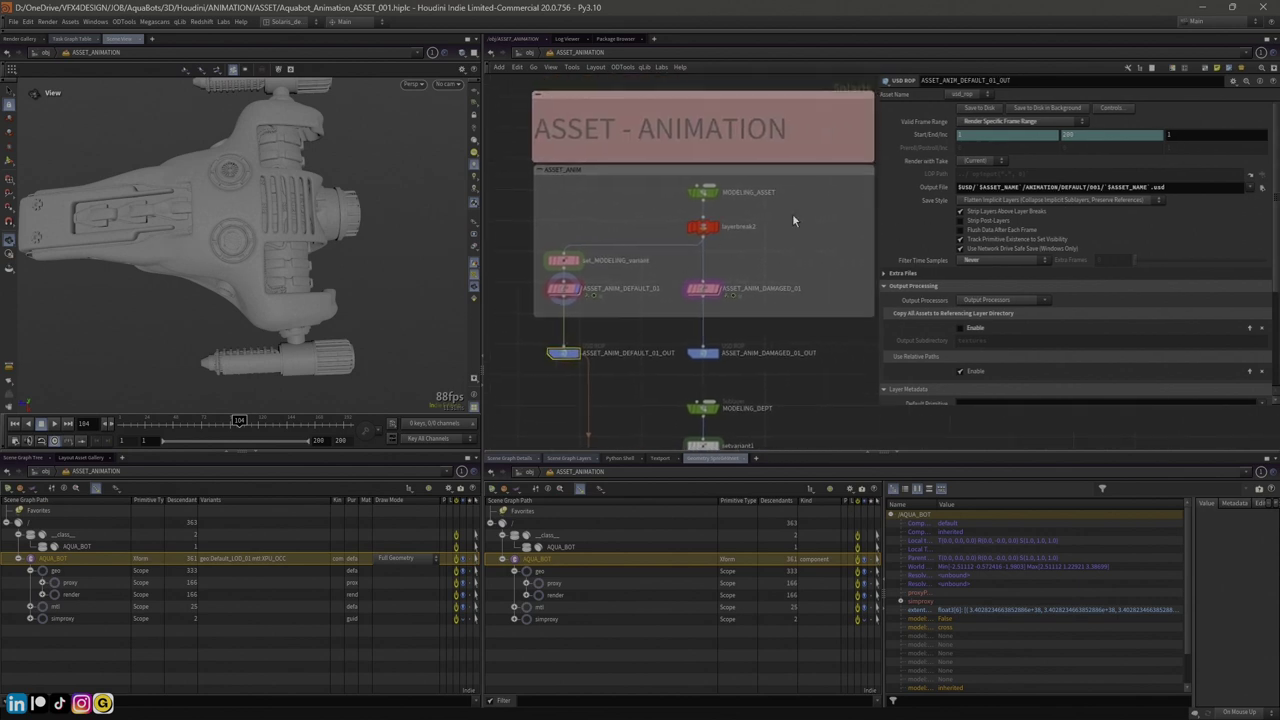
Compare the SOP Modify parameters of ASSET_ANIM_DEFAULT_01 and ASSET_ANIM_DAMAGED_01
left_click(561, 287)
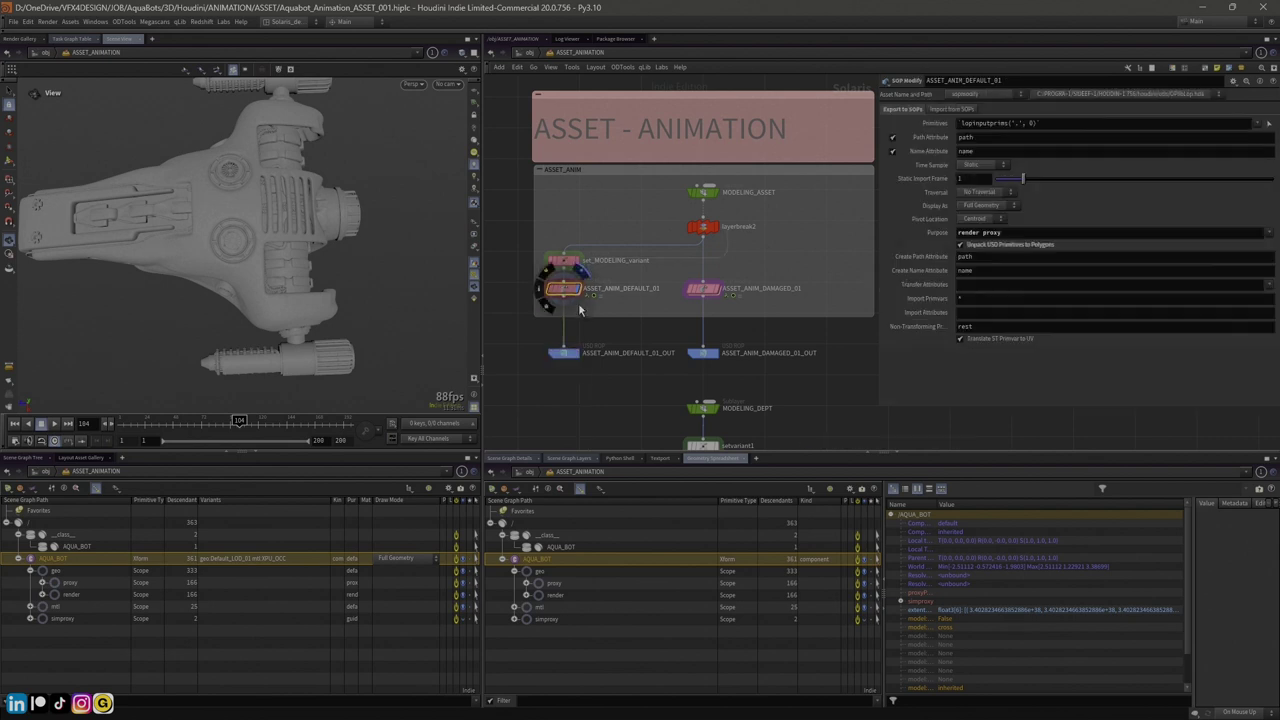
left_click_drag(733, 305, 586, 292)
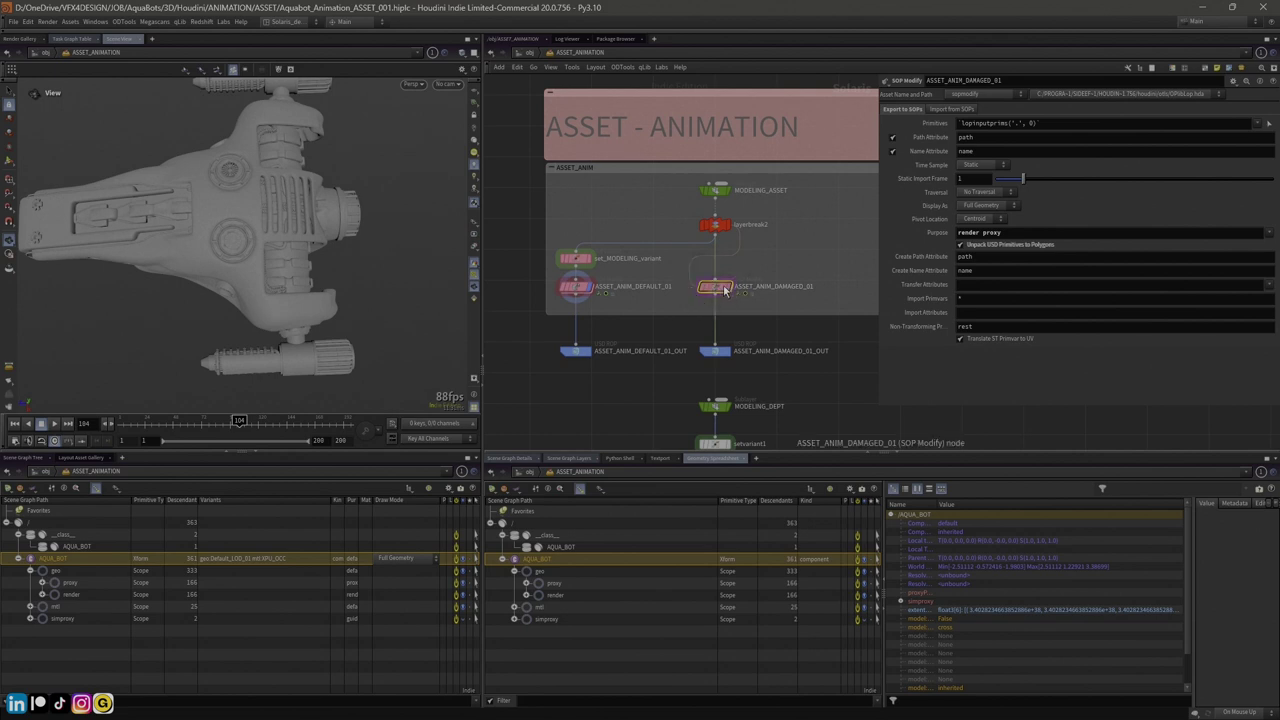
left_click(576, 290)
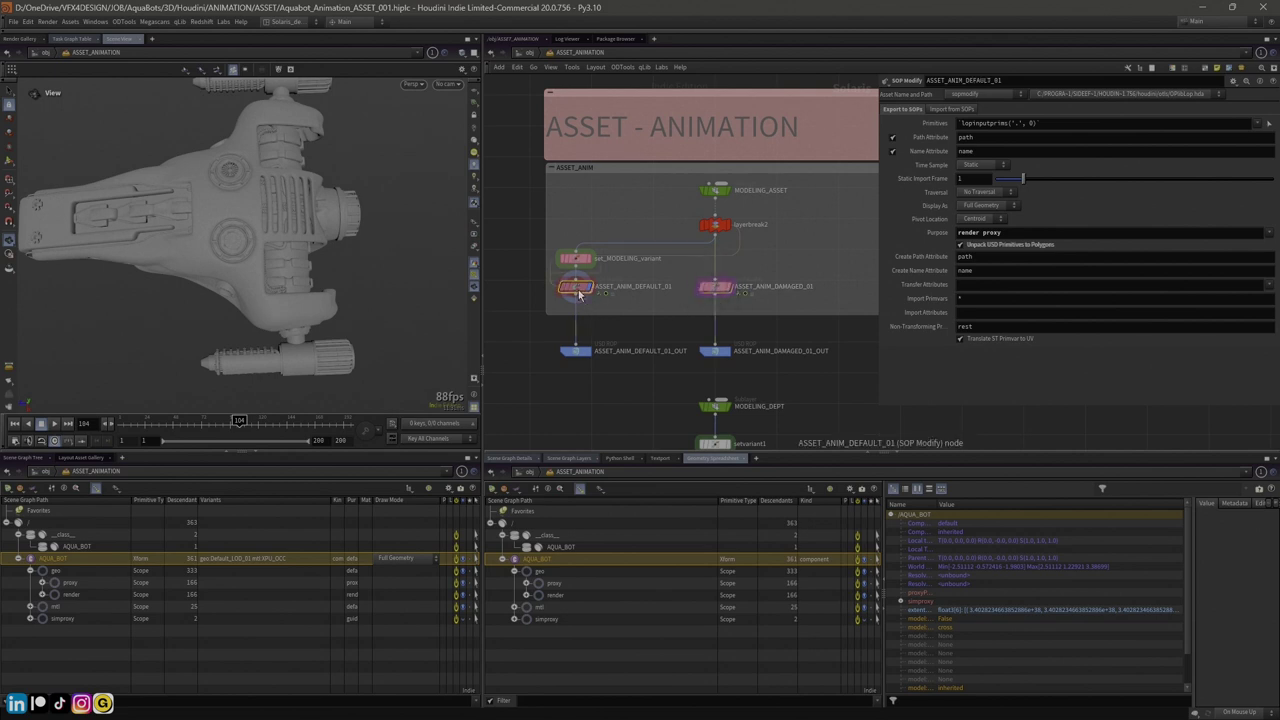
Enter the ASSET_ANIM_DEFAULT_01 network, select the tmp_remove_render_purp Blast node and fit the usdpath and usdprimpath spreadsheet columns to their contents
double_click(578, 290)
scroll(666, 193, "up", 8)
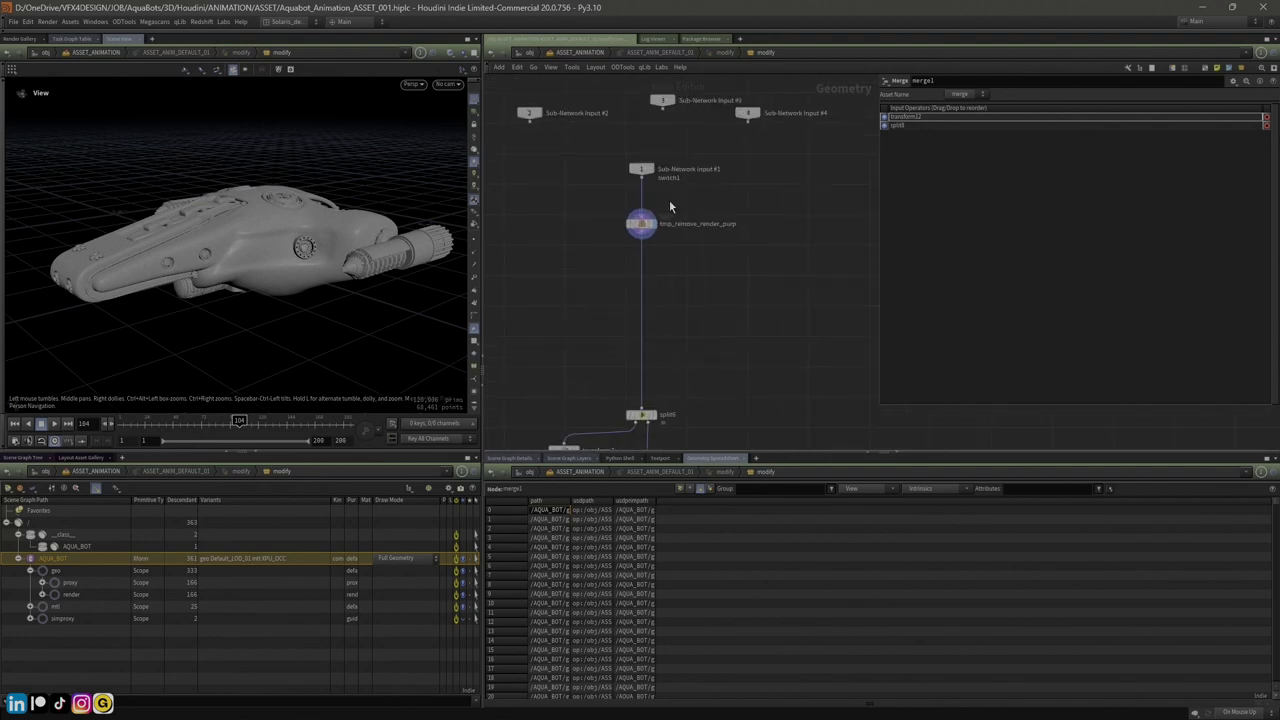
middle_click_drag(674, 285, 737, 274)
left_click(688, 216)
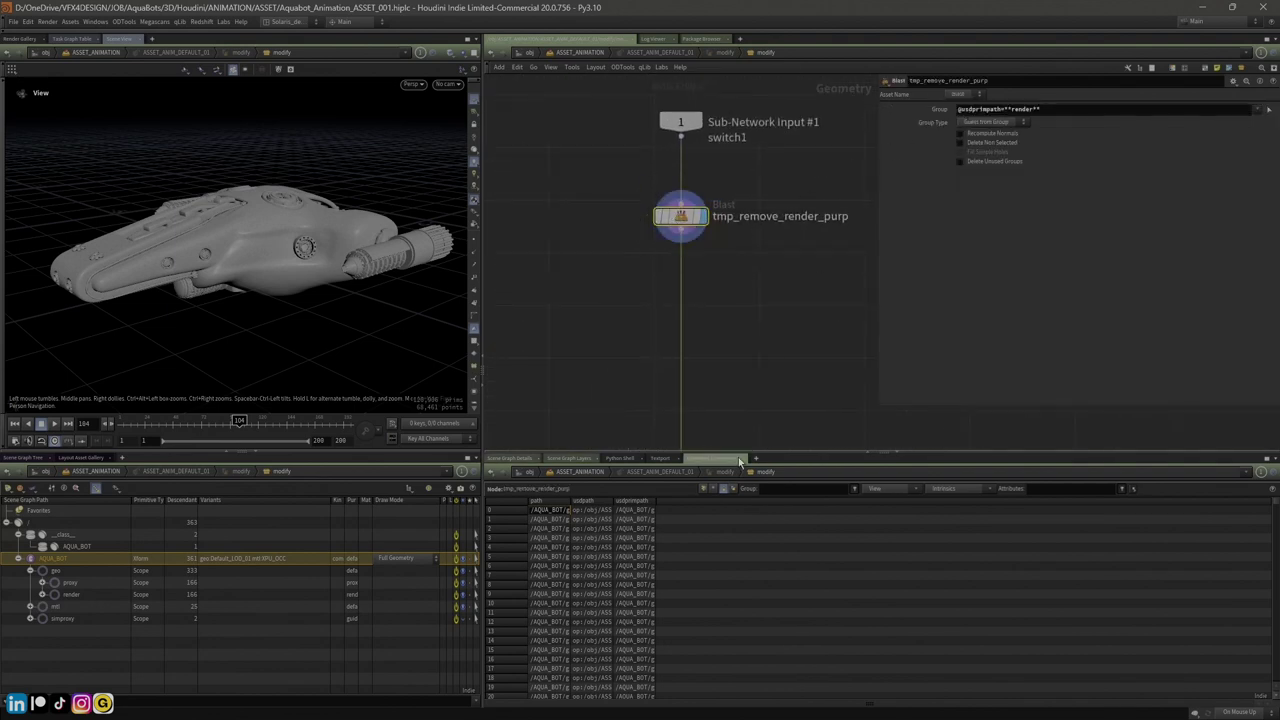
double_click(657, 500)
double_click(612, 500)
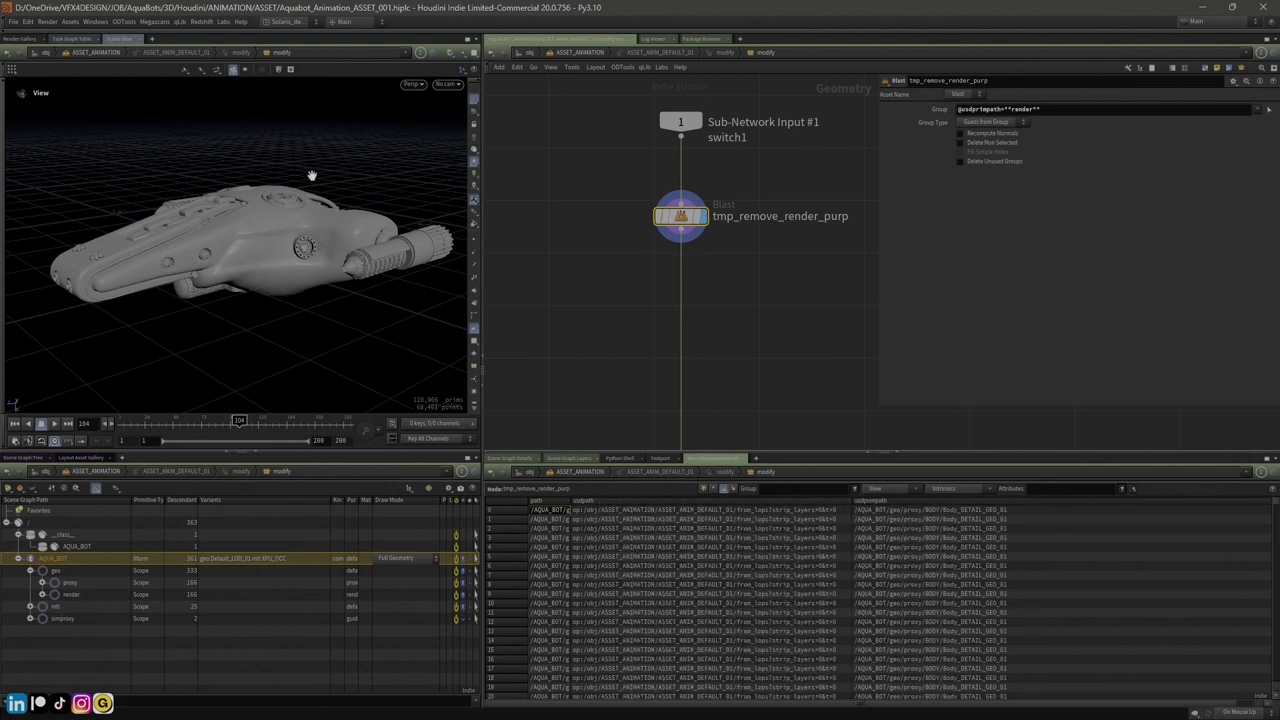
Scrub to frame 73 and examine the model at the tmp_remove_render_purp node from several angles
left_click(465, 54)
left_click(480, 88)
left_click_drag(286, 197, 316, 226, "alt")
scroll(326, 251, "down", 2)
scroll(225, 258, "up", 4)
left_click_drag(146, 424, 203, 424)
left_click_drag(300, 248, 280, 128)
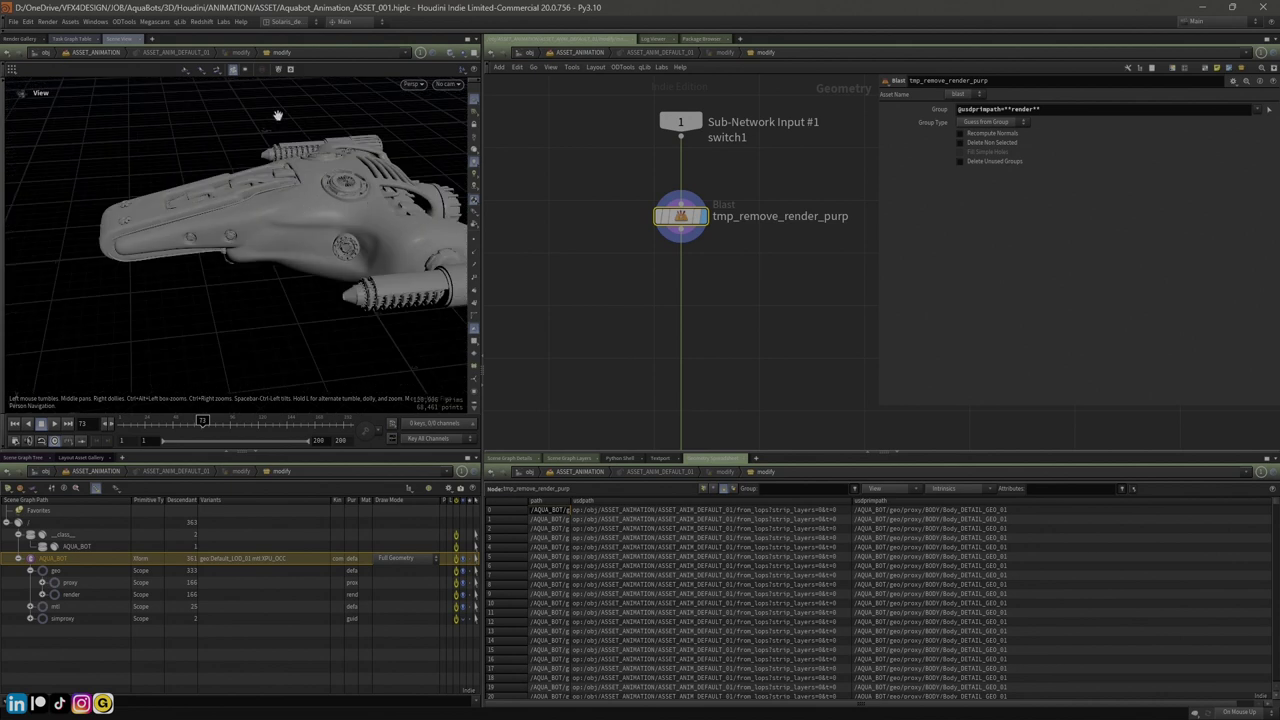
left_click_drag(323, 182, 290, 208)
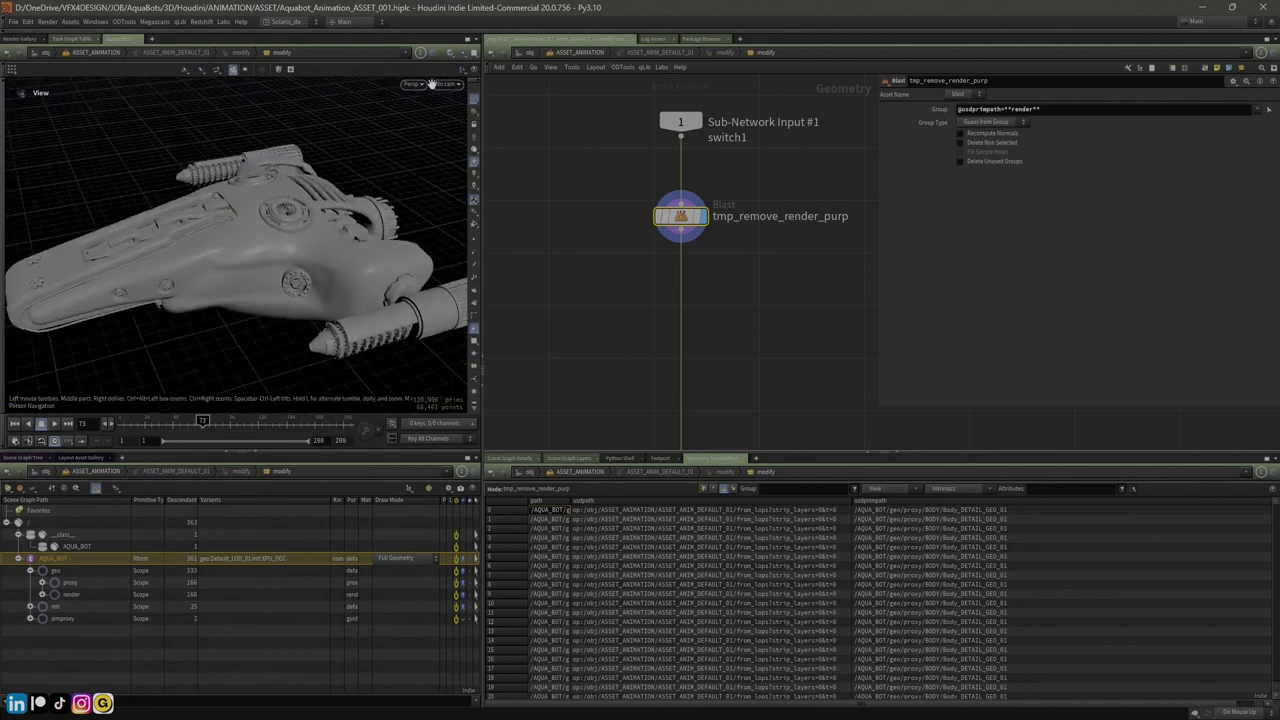
left_click(447, 88)
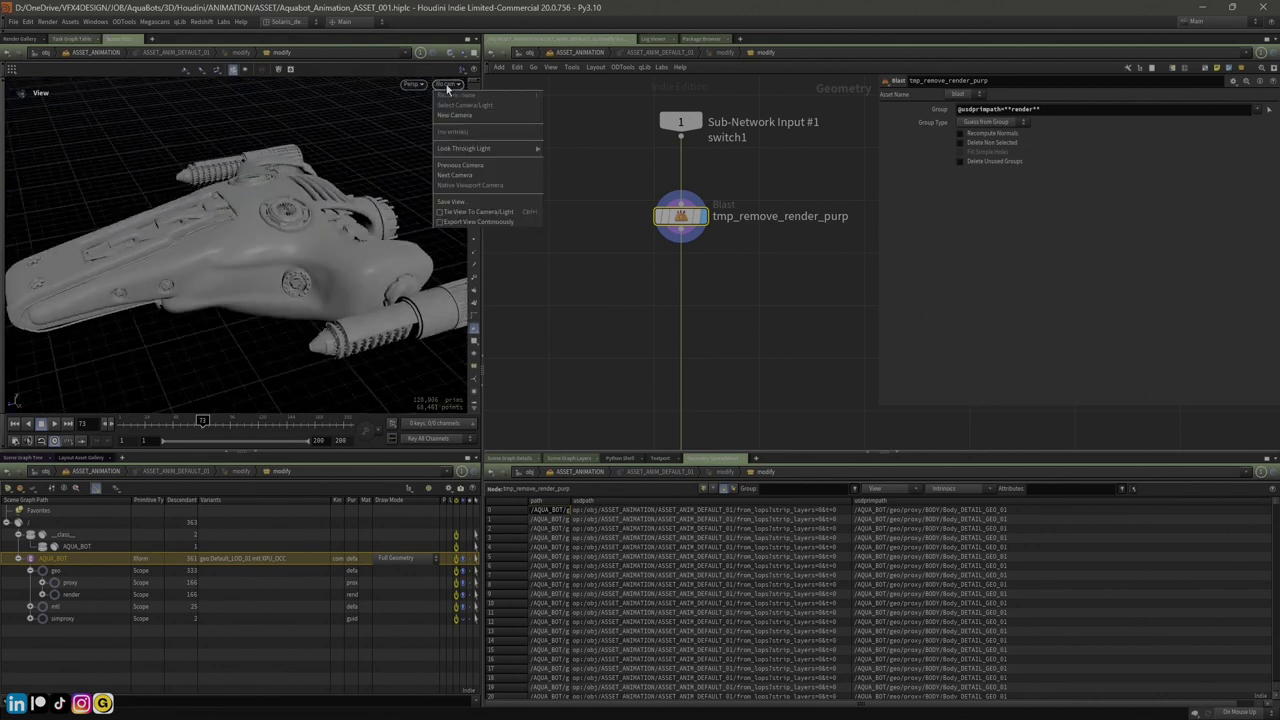
left_click(319, 195)
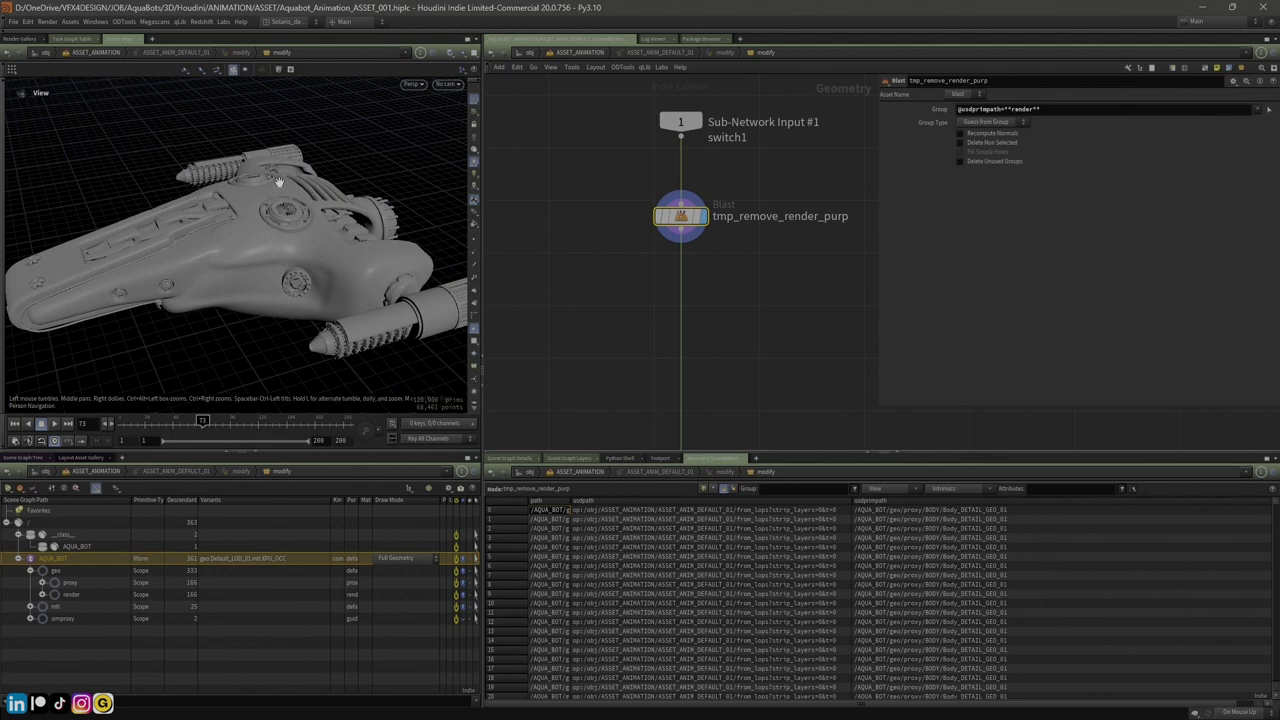
Widen the scene viewport and examine the proxy model from above and from the side
left_click(448, 86)
left_click(332, 175)
left_click_drag(329, 175, 328, 241)
left_click_drag(483, 204, 529, 207)
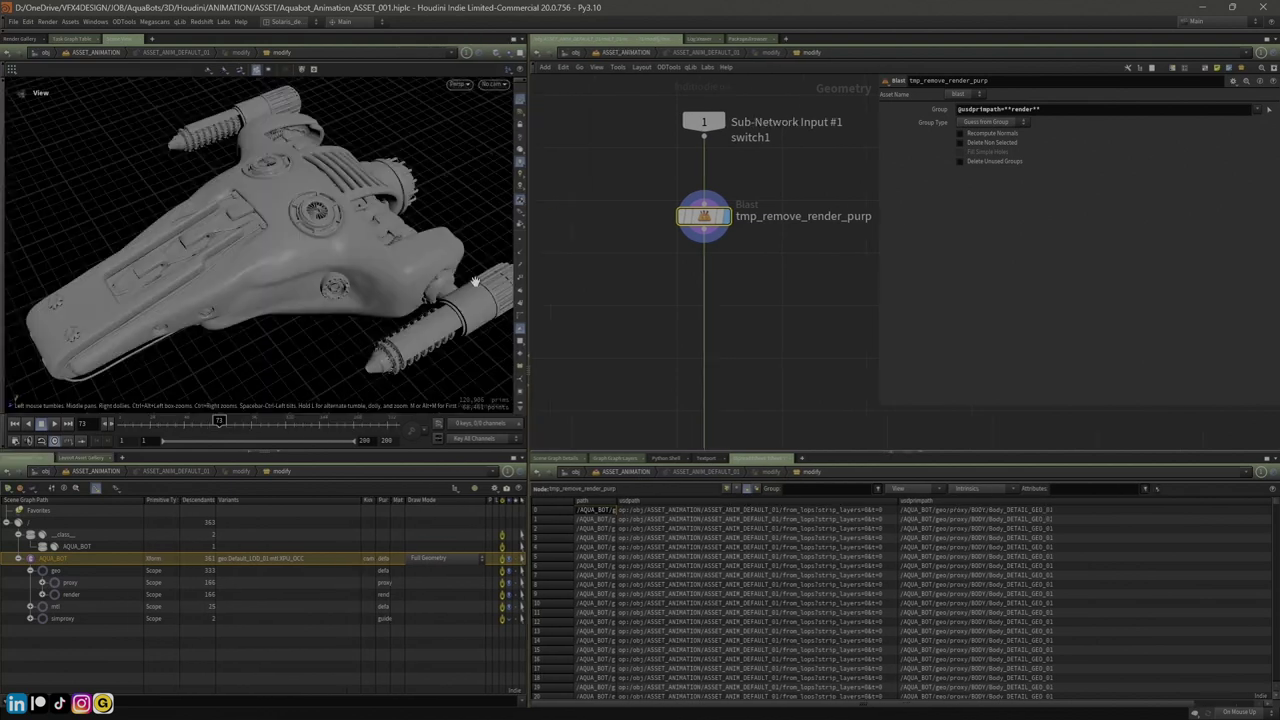
left_click_drag(331, 275, 255, 212)
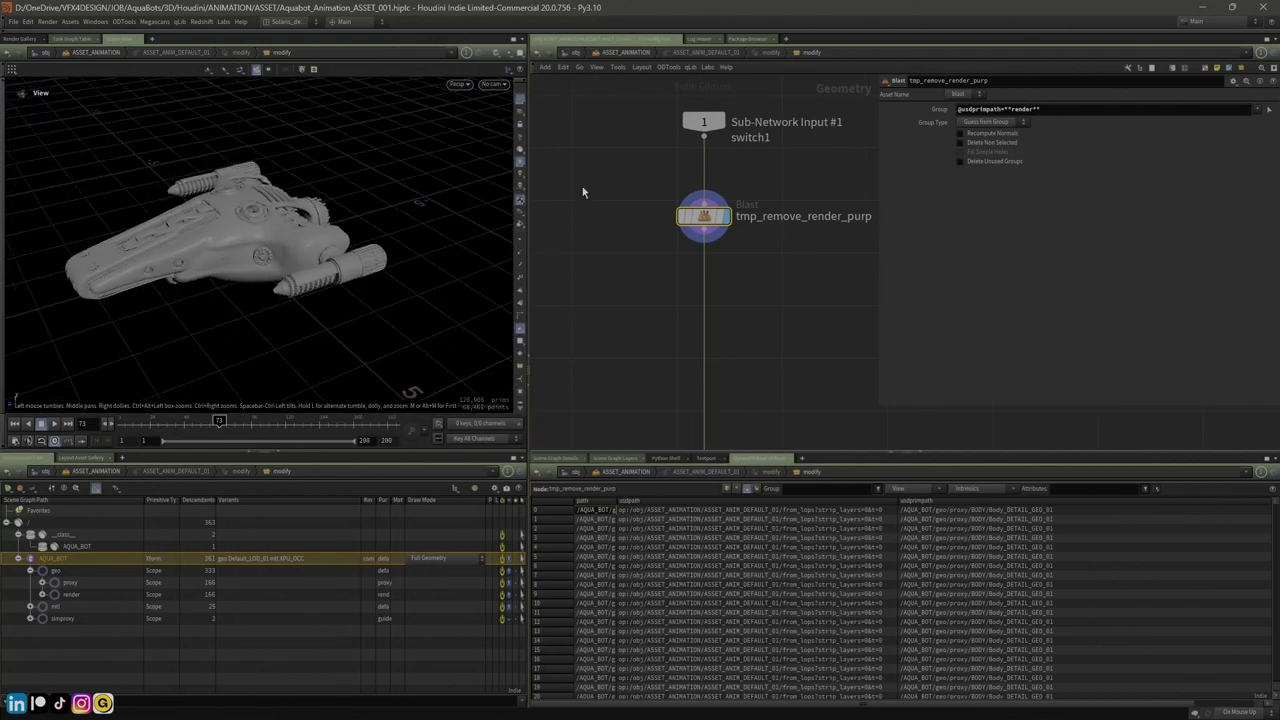
left_click_drag(318, 256, 443, 106)
left_click(493, 84)
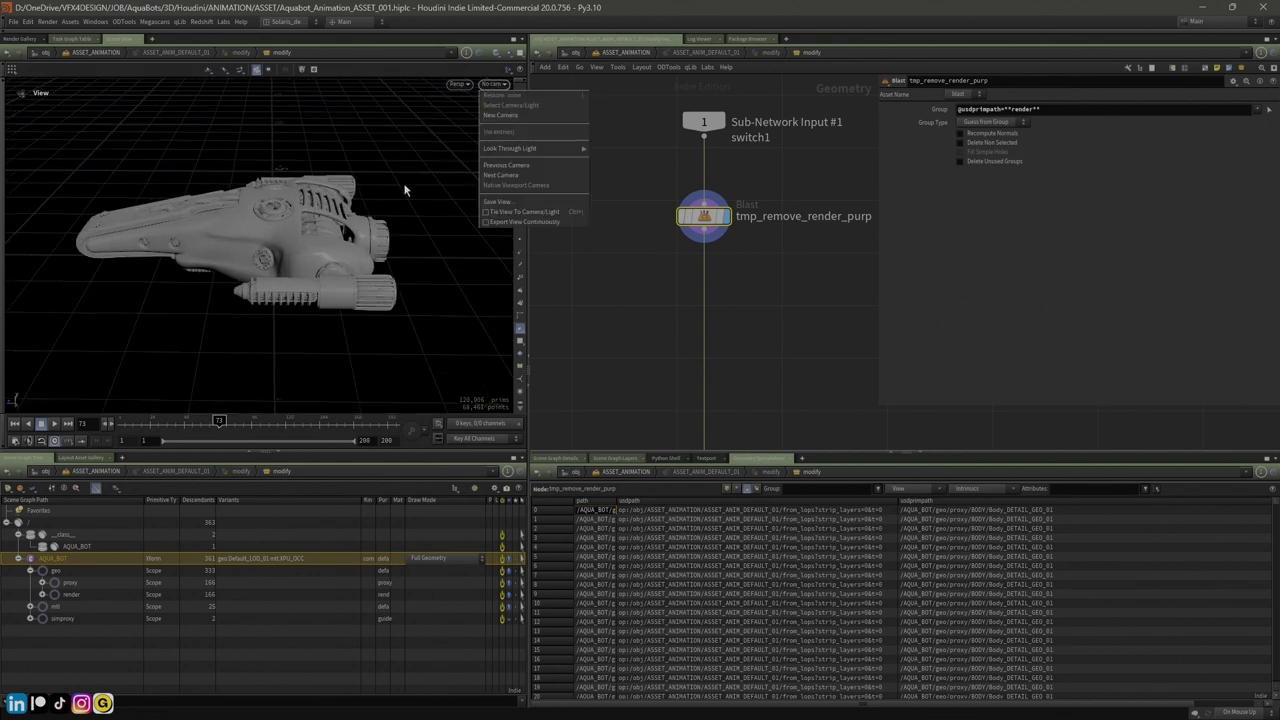
left_click(351, 230)
left_click_drag(303, 223, 246, 234)
right_click_drag(246, 234, 272, 216)
left_click_drag(271, 212, 241, 218)
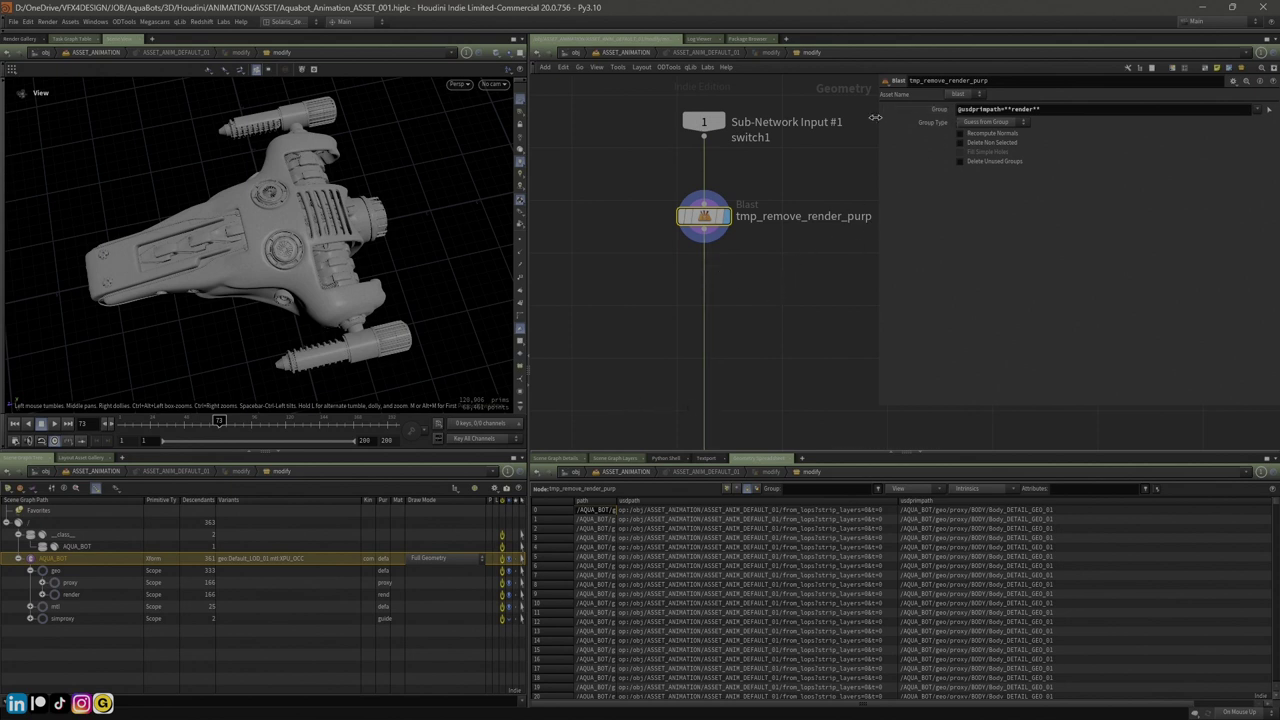
Reselect the tmp_remove_render_purp Blast and check its output at frame 125 in wireframe and shaded display
left_click(716, 219)
middle_click_drag(767, 170, 744, 187)
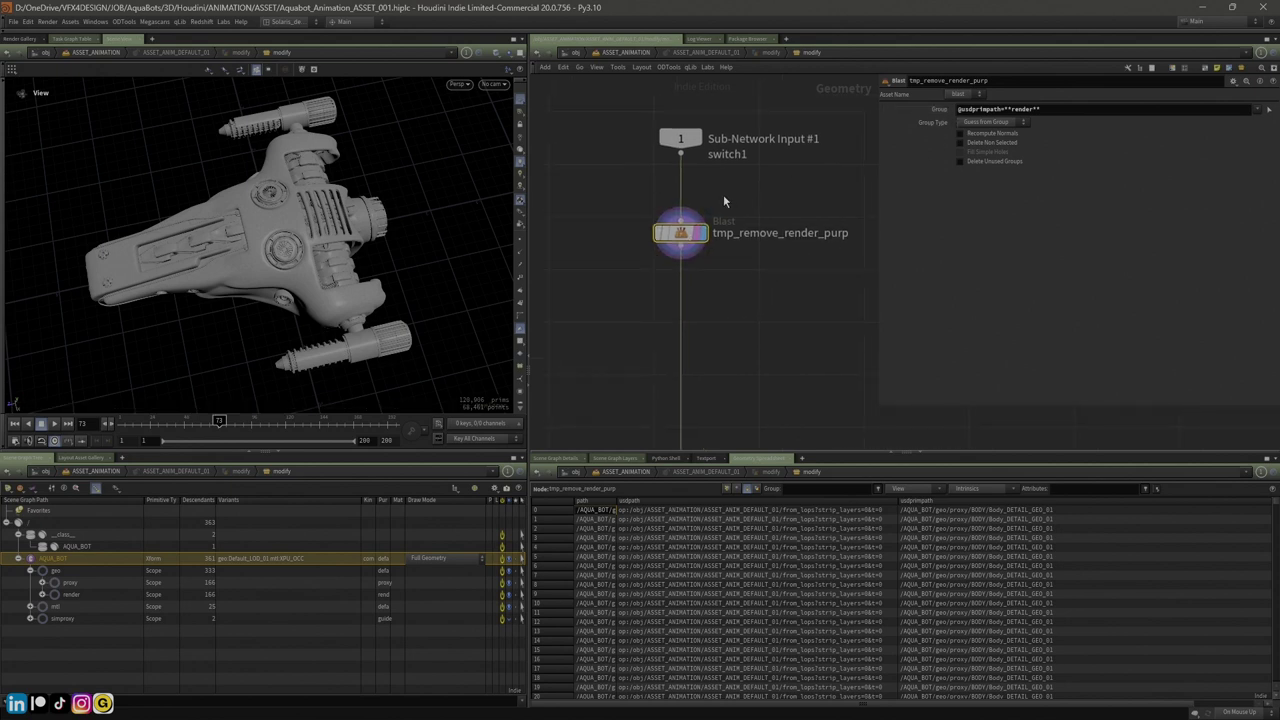
left_click_drag(188, 424, 293, 375)
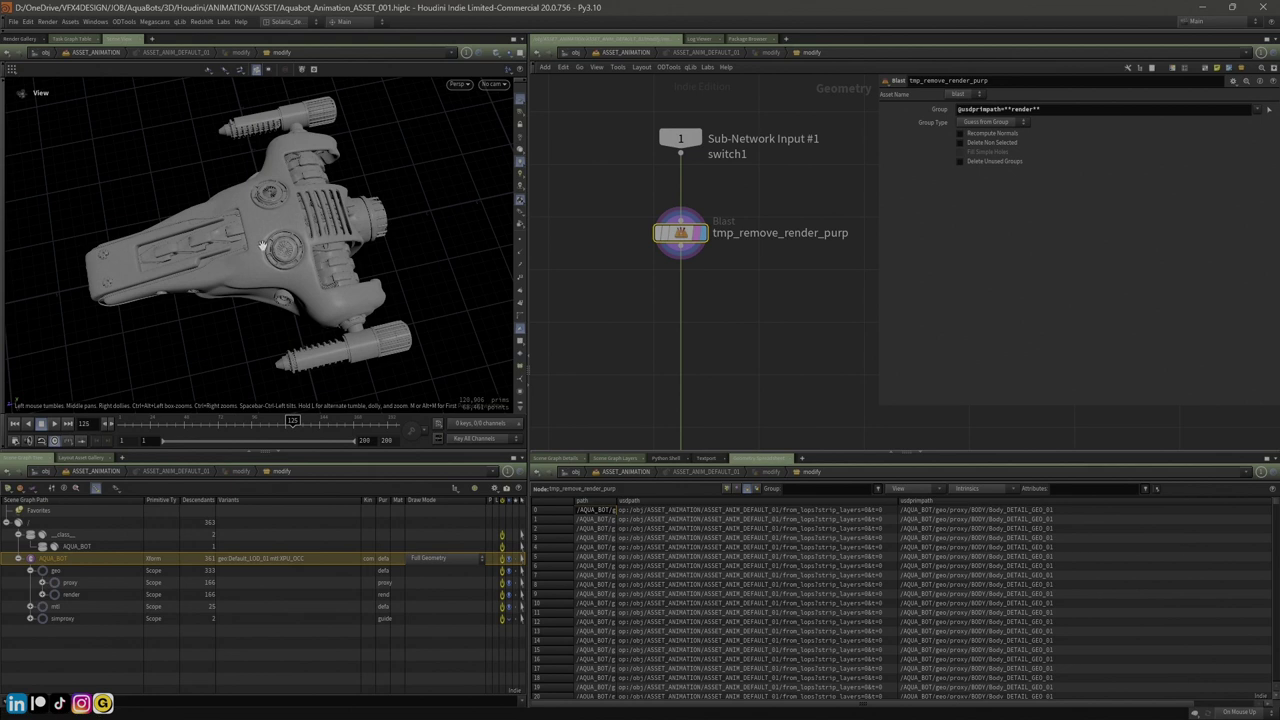
key("w")
key("w")
Bypass the tmp_remove_render_purp Blast and inspect the unfiltered model up close in wireframe
mouse_move(654, 214)
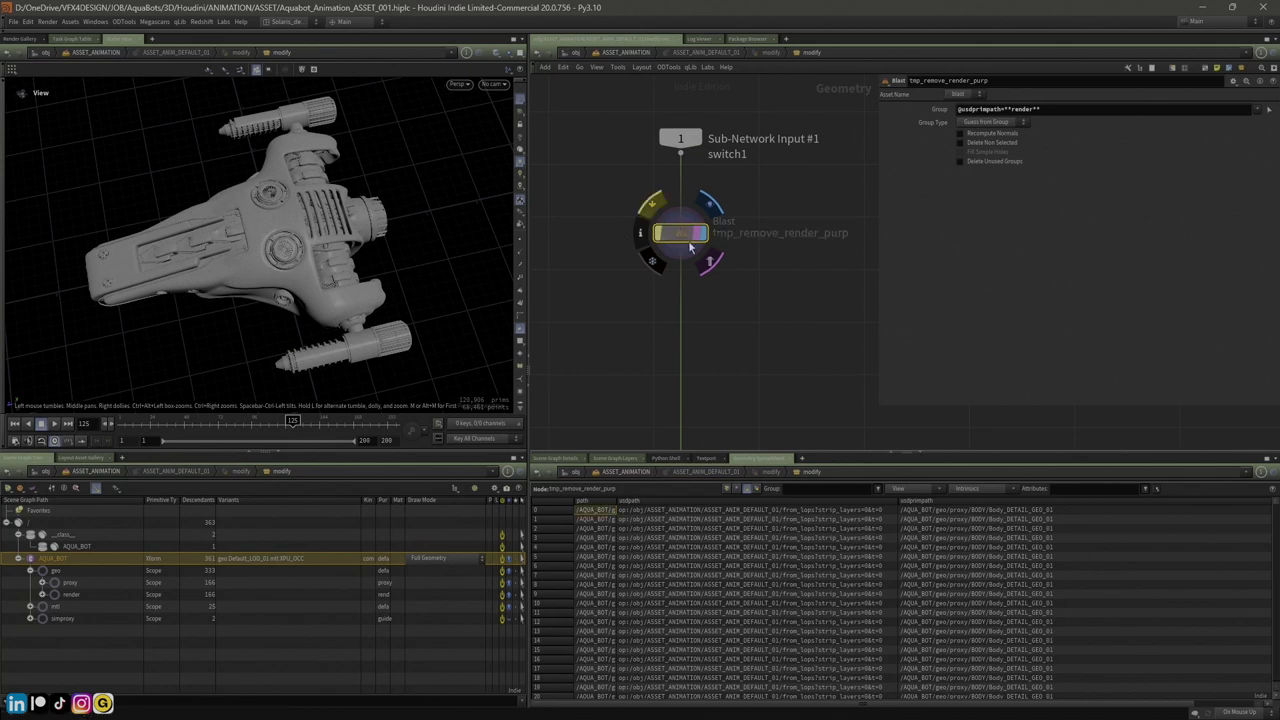
key("w")
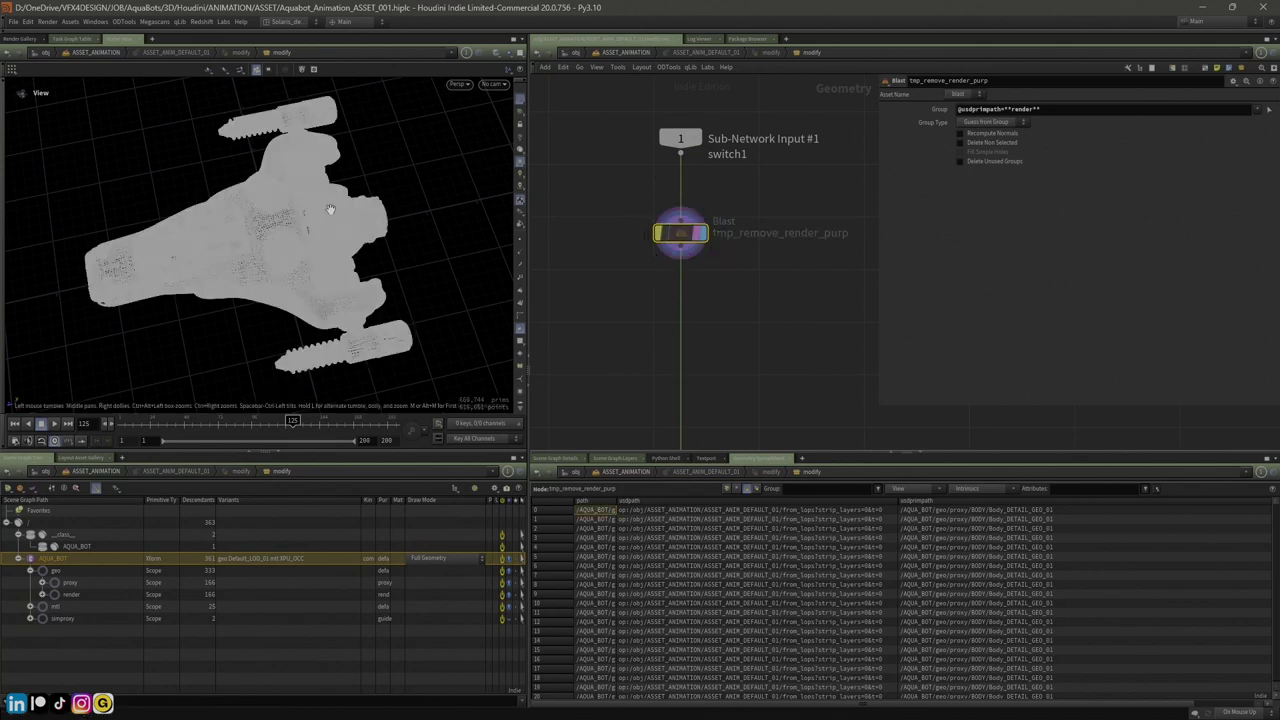
right_click_drag(214, 249, 449, 236)
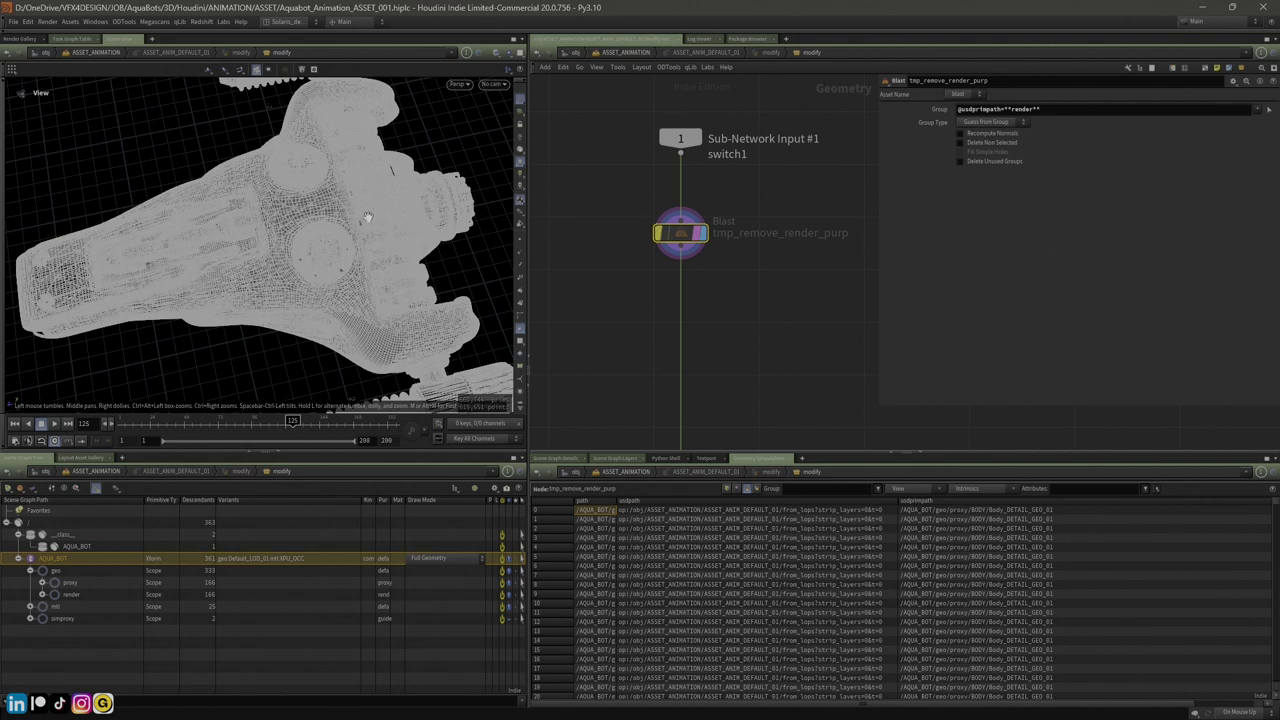
left_click_drag(369, 210, 366, 207)
Check the Purpose setting of ASSET_ANIM_DEFAULT_01, and browse the path and usdprimpath values of the bypassed tmp_remove_render_purp node
left_click(620, 52)
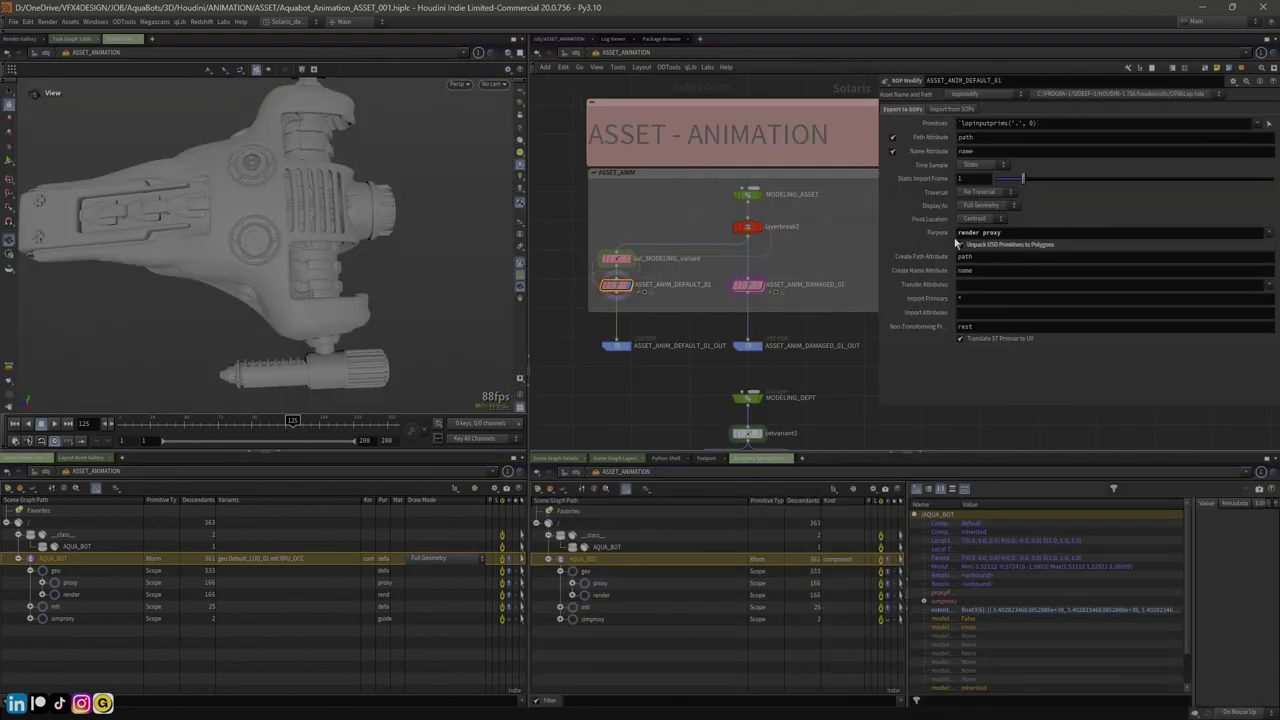
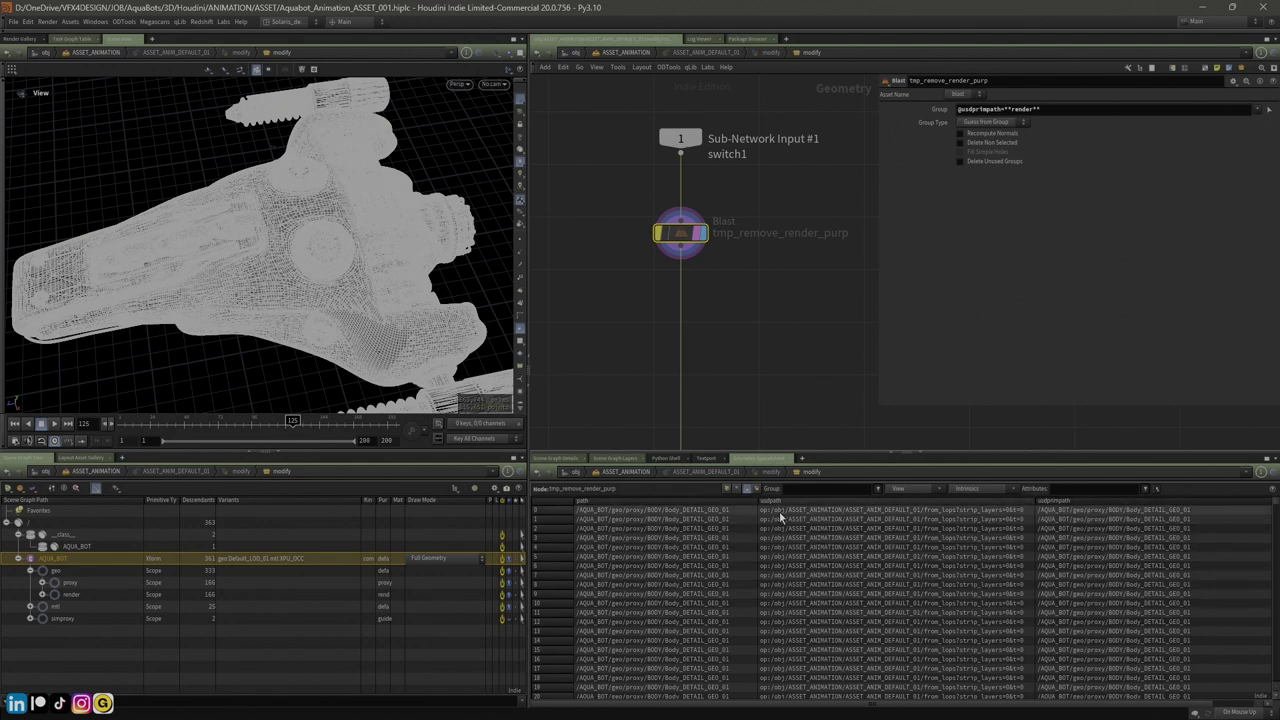
scroll(910, 540, "down", 1)
scroll(910, 545, "down", 20)
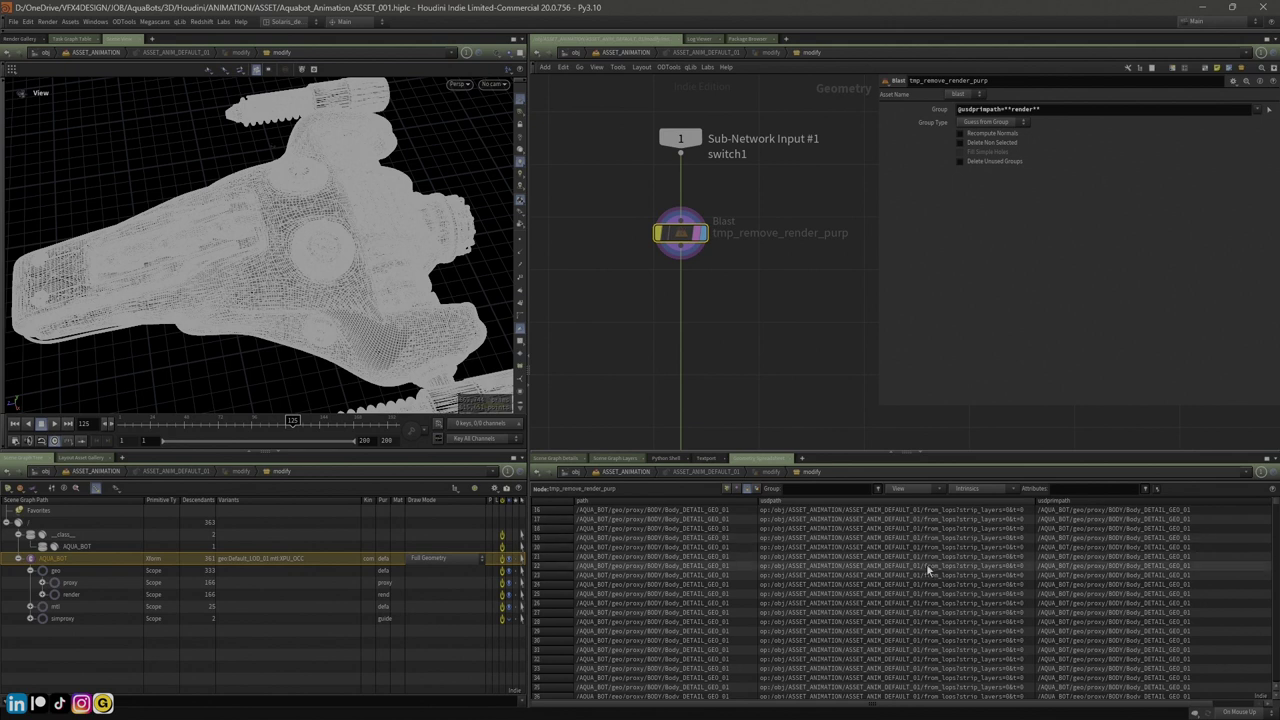
scroll(926, 572, "down", 15)
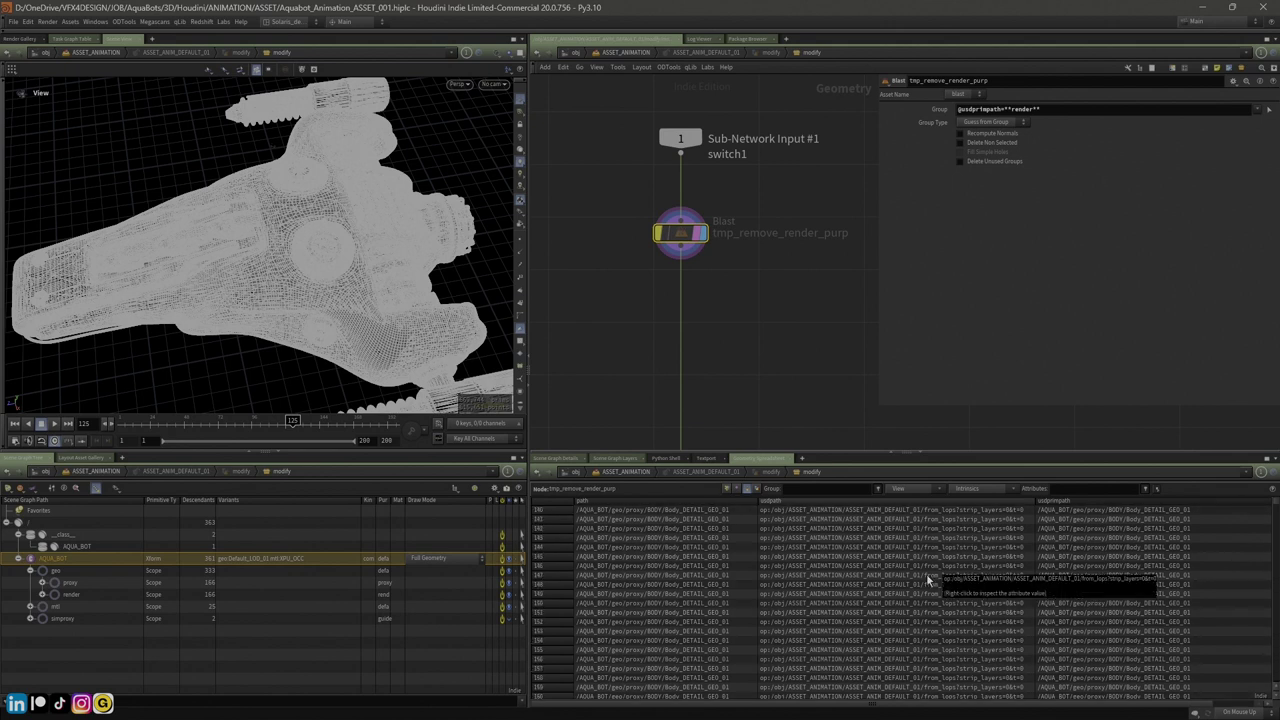
scroll(916, 567, "up", 20)
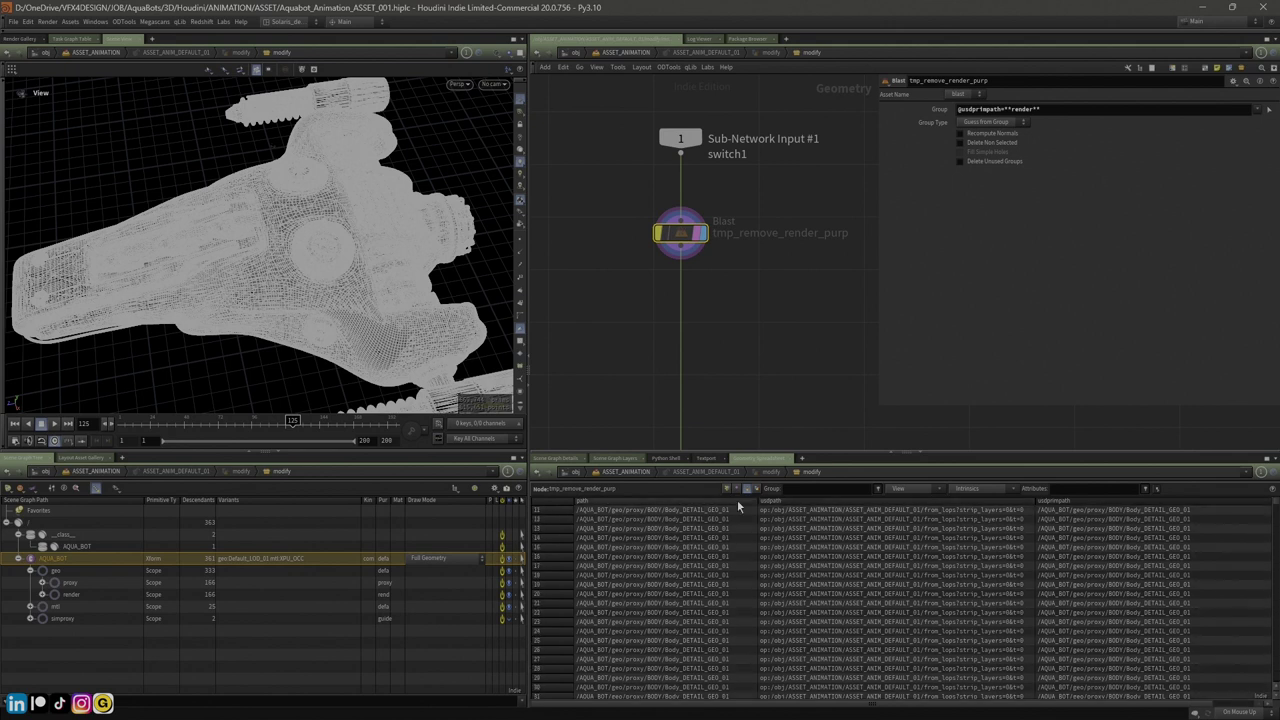
Inspect the geometry info of tmp_remove_render_purp and the usdprimpath pattern in its Group parameter
middle_click(680, 233)
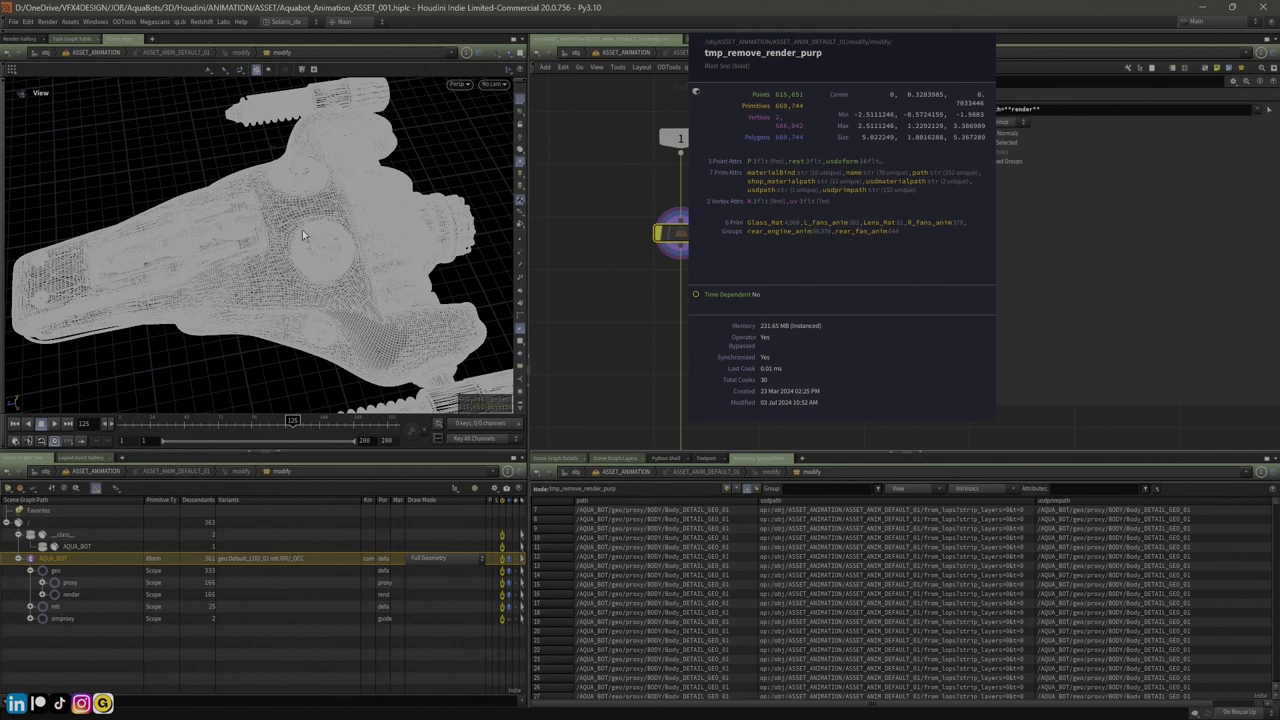
left_click(346, 282)
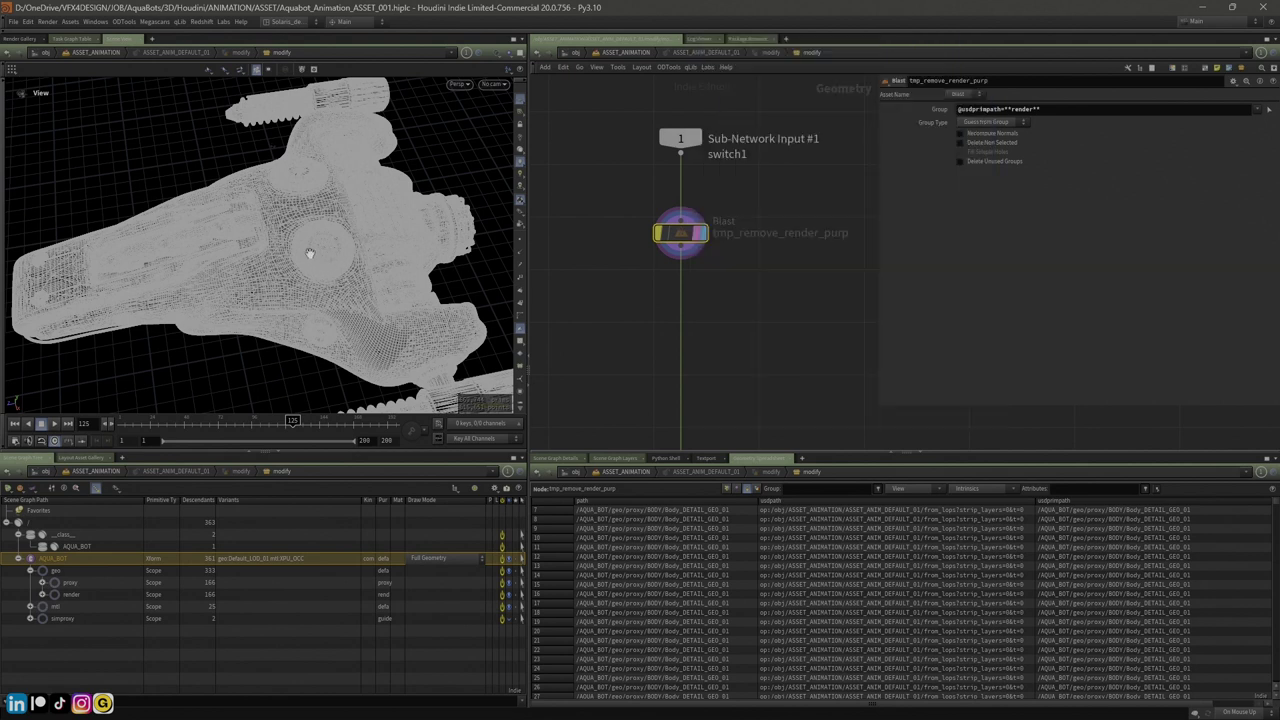
scroll(628, 277, "up", 3)
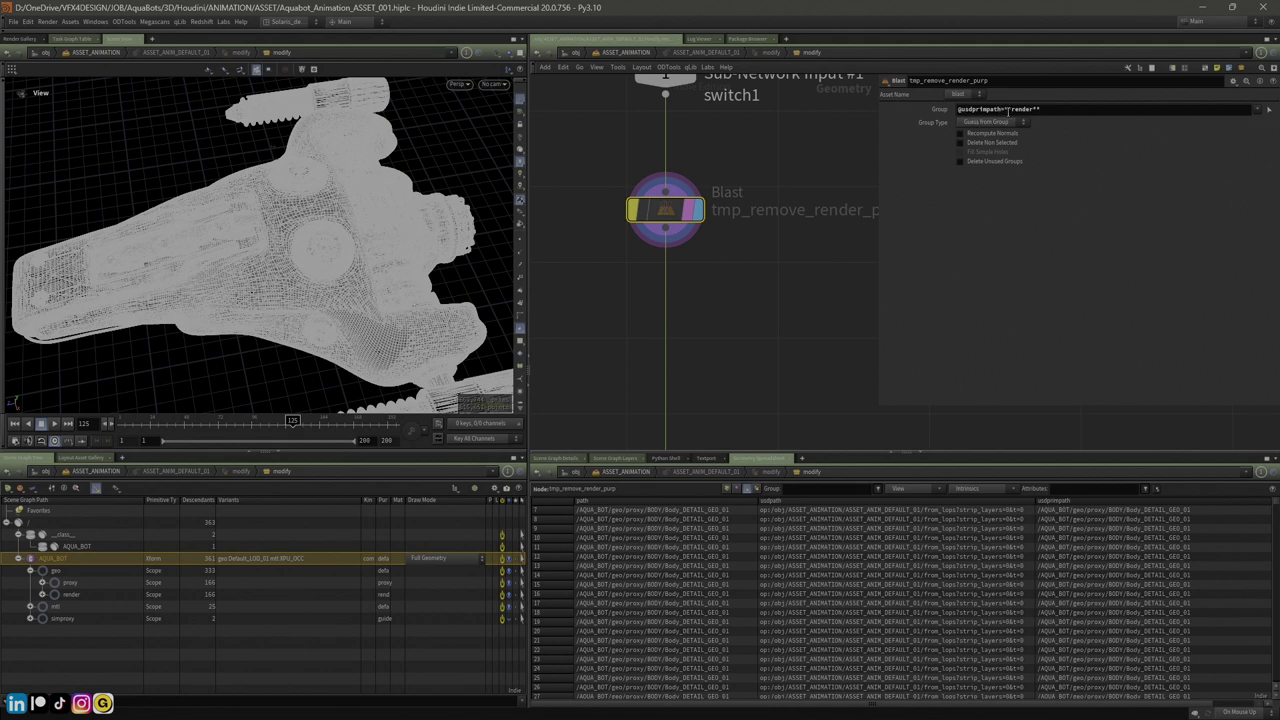
left_click(1038, 109)
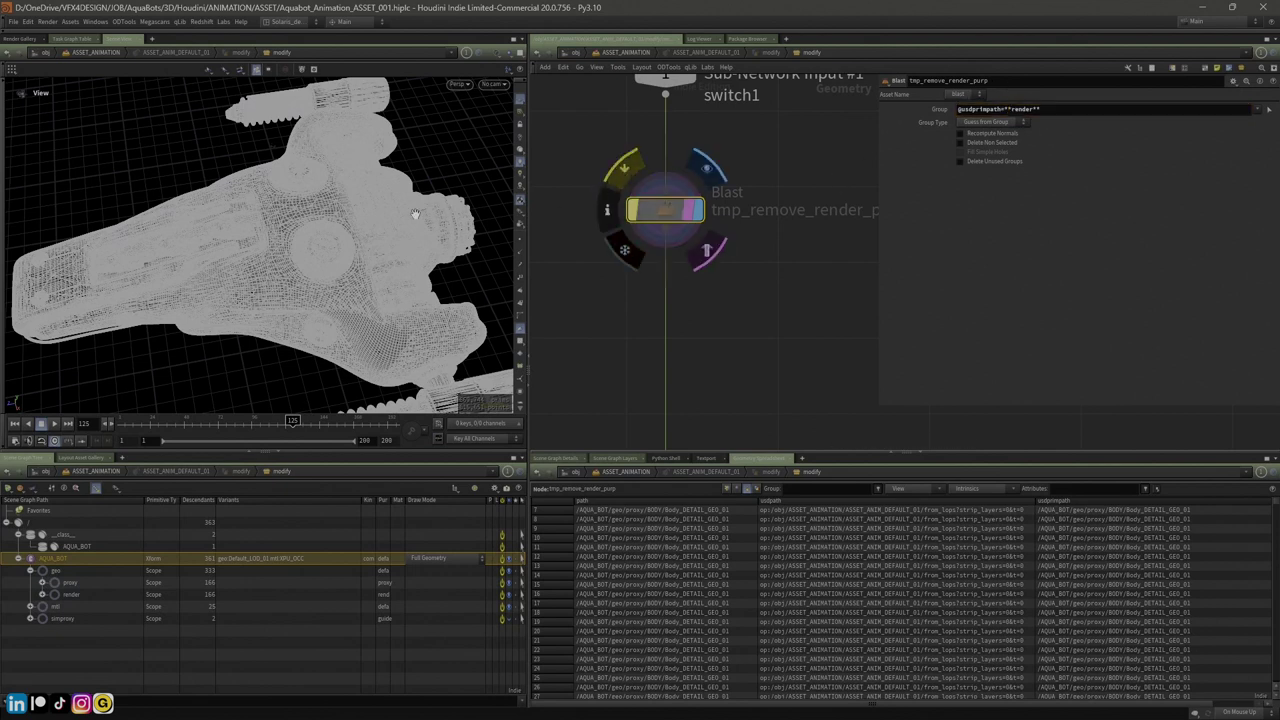
Re-enable the tmp_remove_render_purp Blast and show the whole model shaded at frame 65
mouse_move(674, 216)
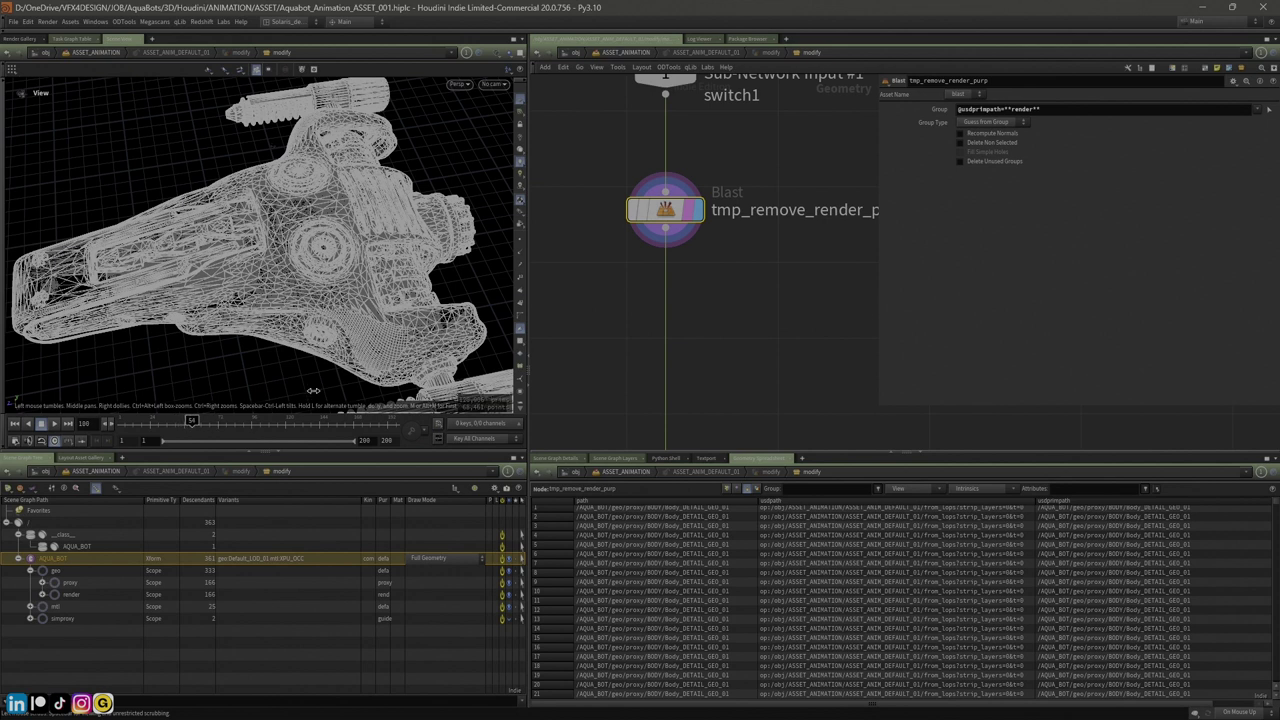
key("w")
scroll(312, 291, "down", 5)
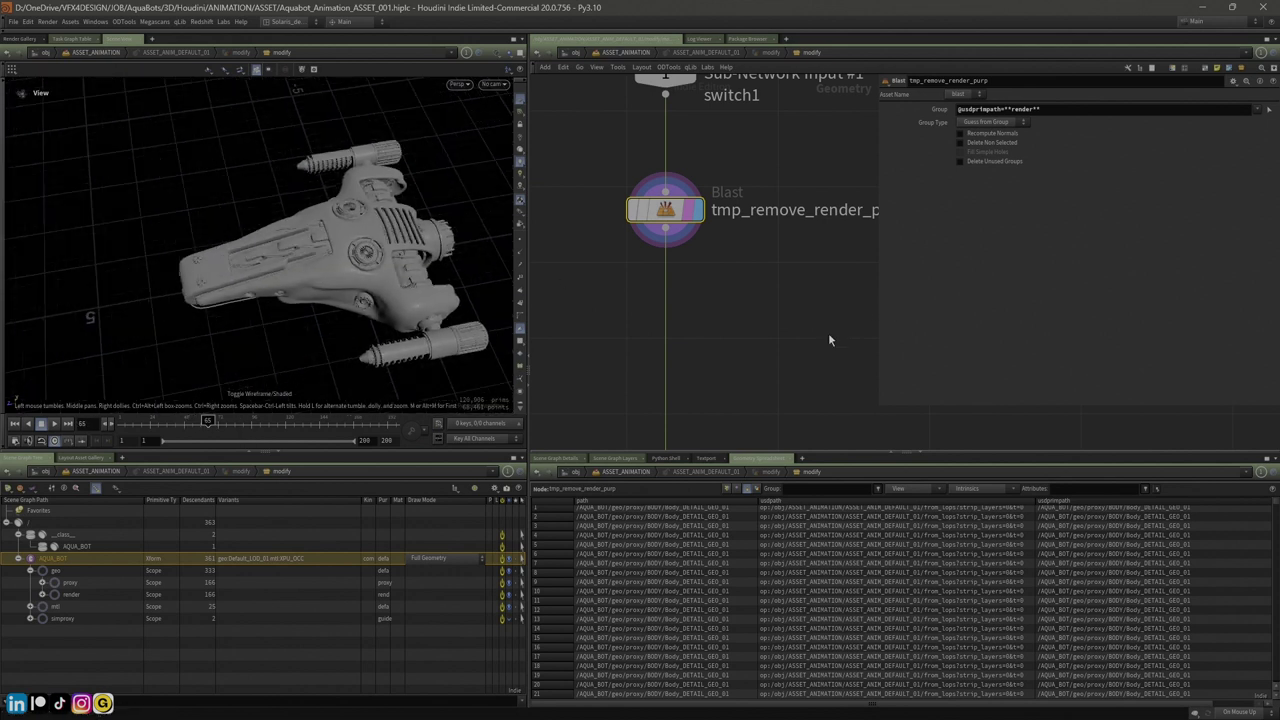
Locate the split6 node below the Blast and view the group it separates
scroll(764, 338, "down", 6)
middle_click_drag(763, 336, 693, 166)
scroll(693, 166, "up", 1)
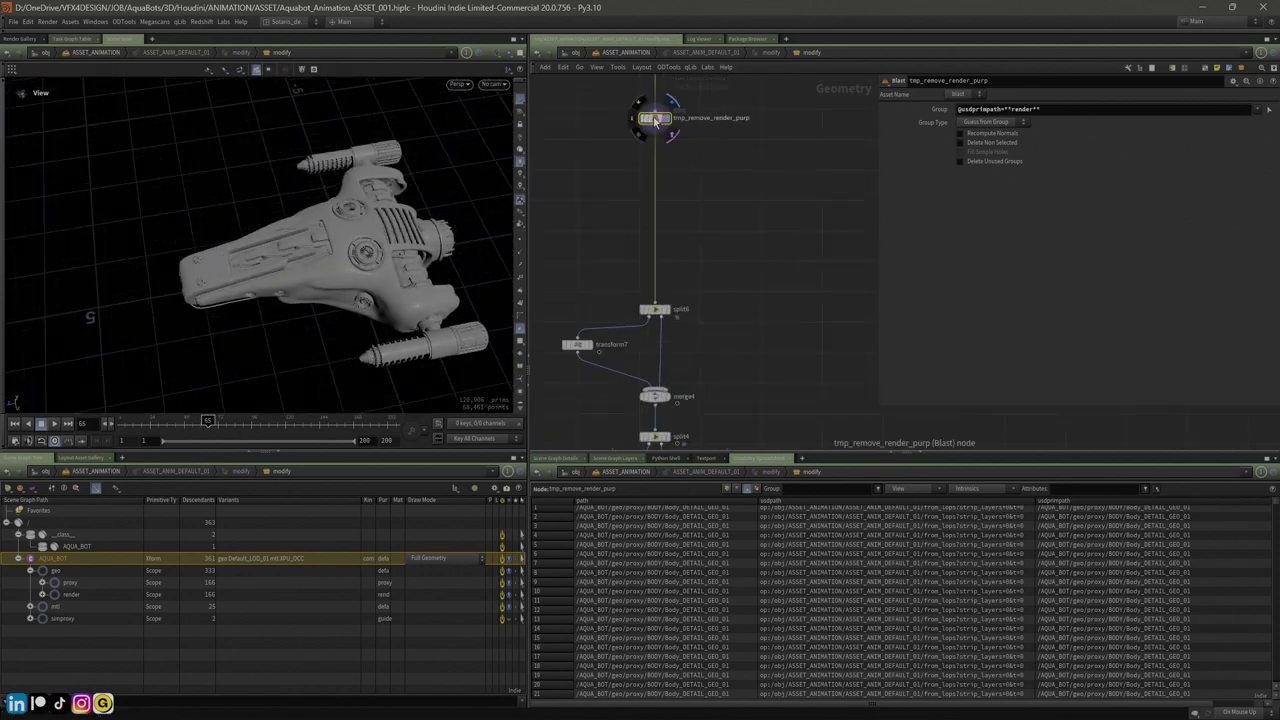
scroll(676, 227, "down", 2)
middle_click_drag(721, 270, 780, 202)
scroll(734, 198, "up", 1)
scroll(734, 198, "up", 1)
scroll(695, 197, "down", 1)
scroll(781, 201, "up", 2)
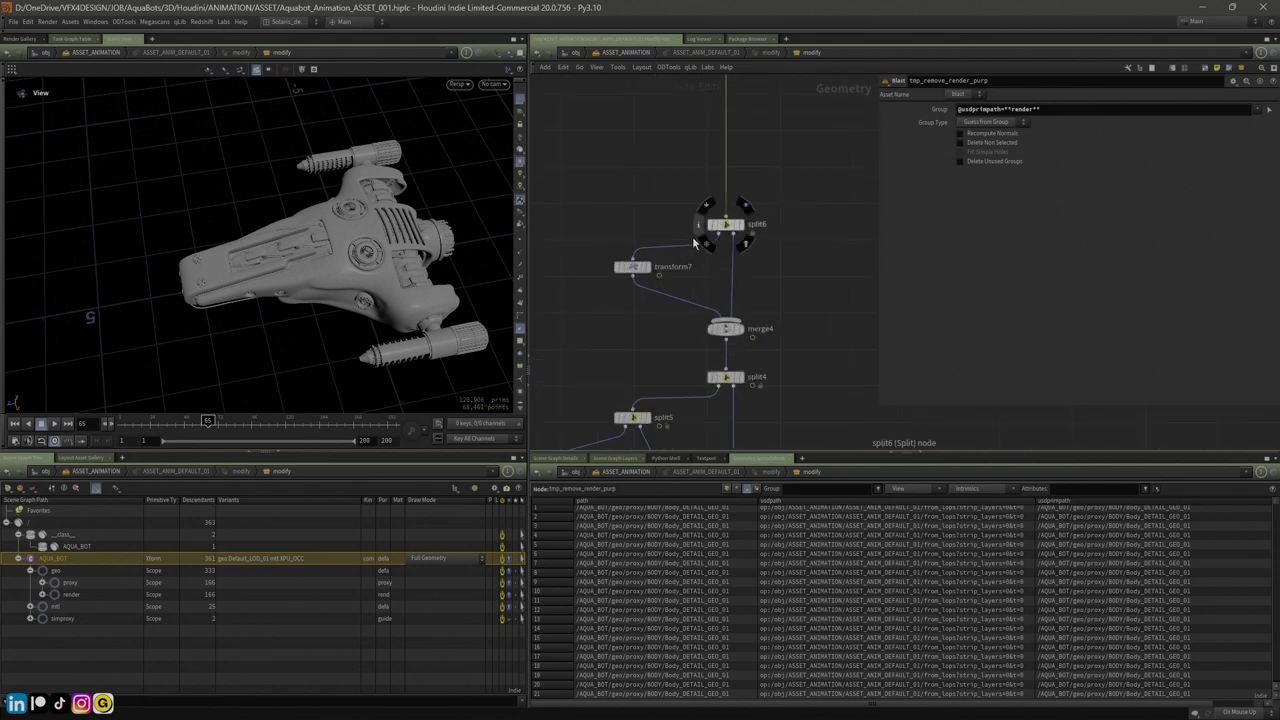
left_click(724, 225)
middle_click_drag(842, 162, 836, 173)
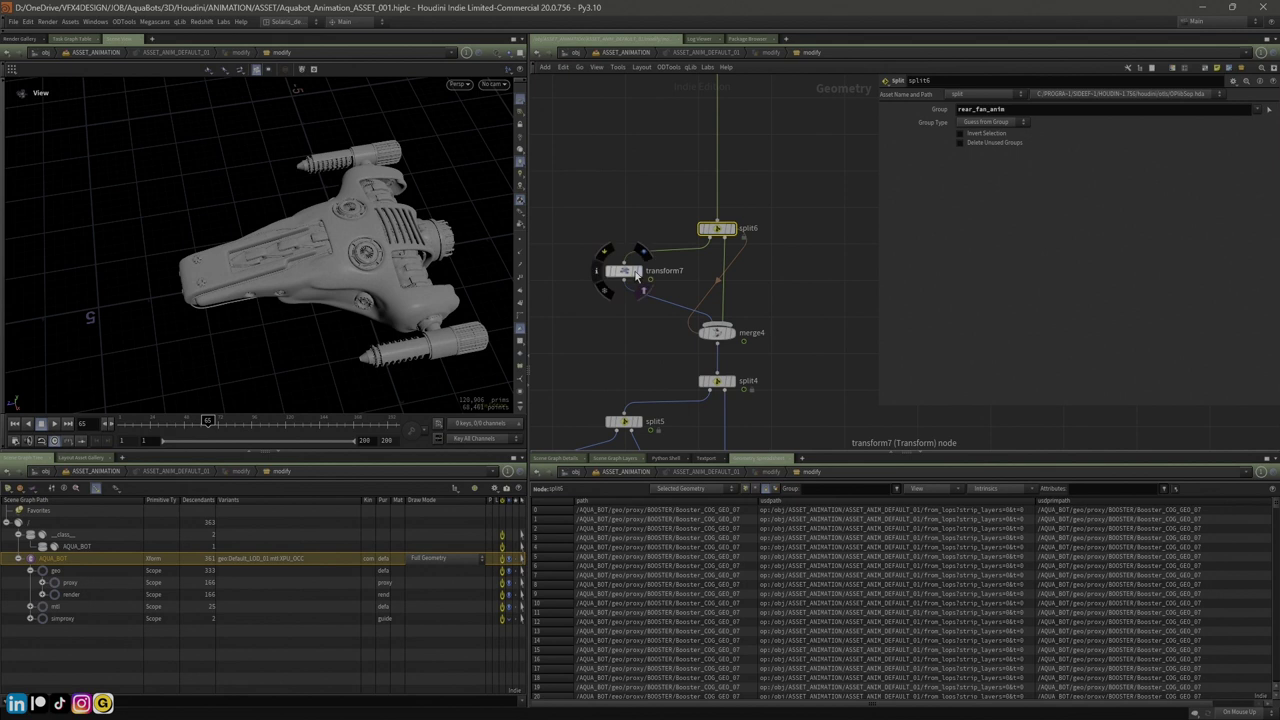
Select and display the transform7 node, frame the rear fan and check it in wireframe and shaded display
left_click(640, 271)
left_click(620, 280)
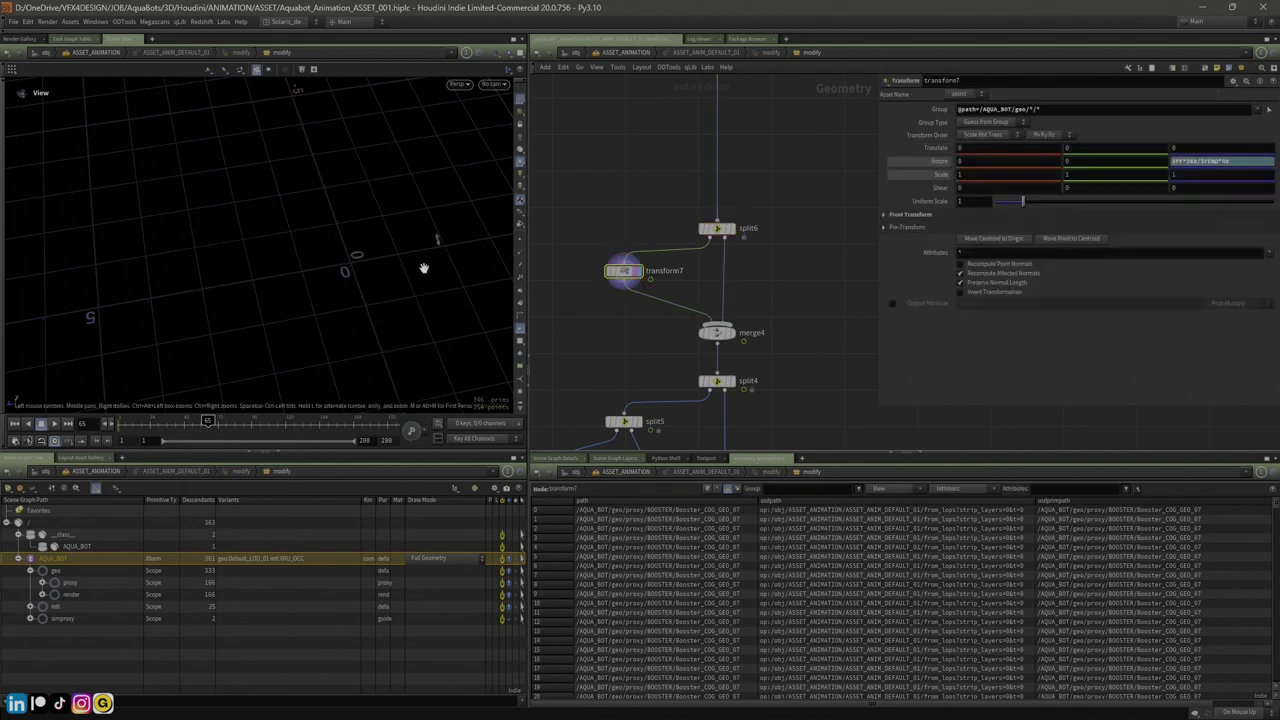
key("space+g")
left_click_drag(437, 251, 419, 228)
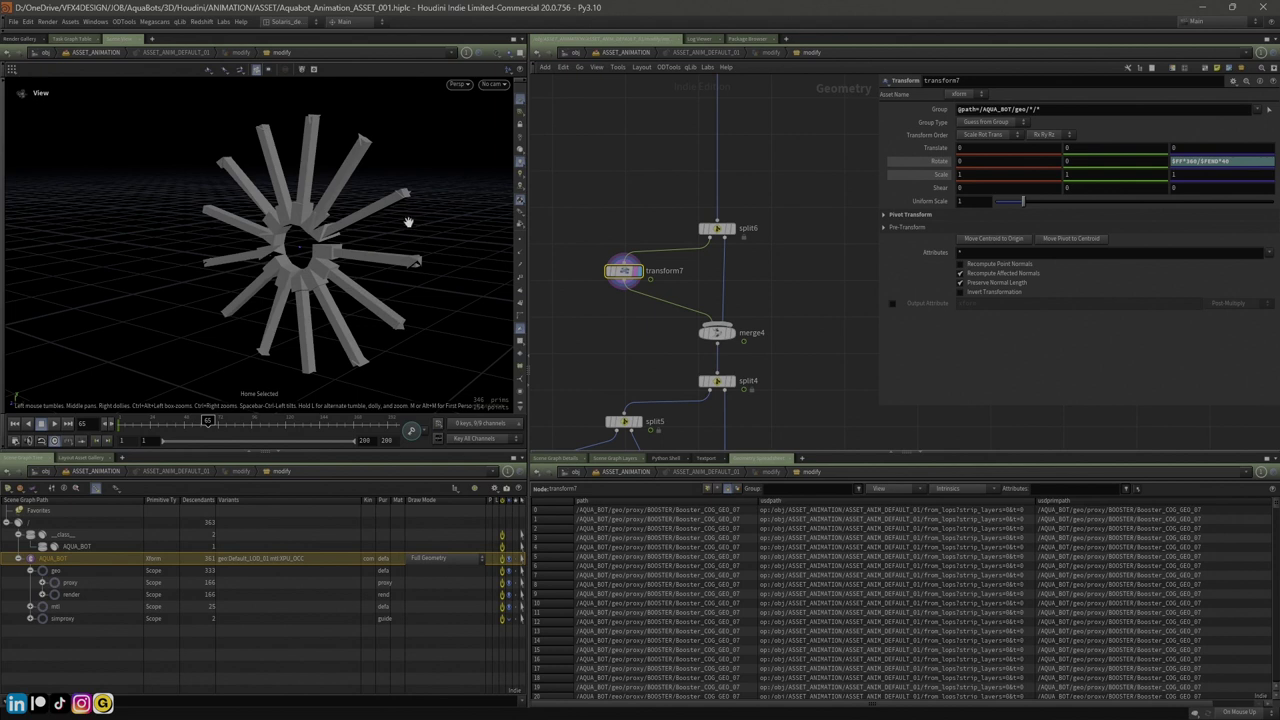
key("w")
key("w")
key("w")
key("w")
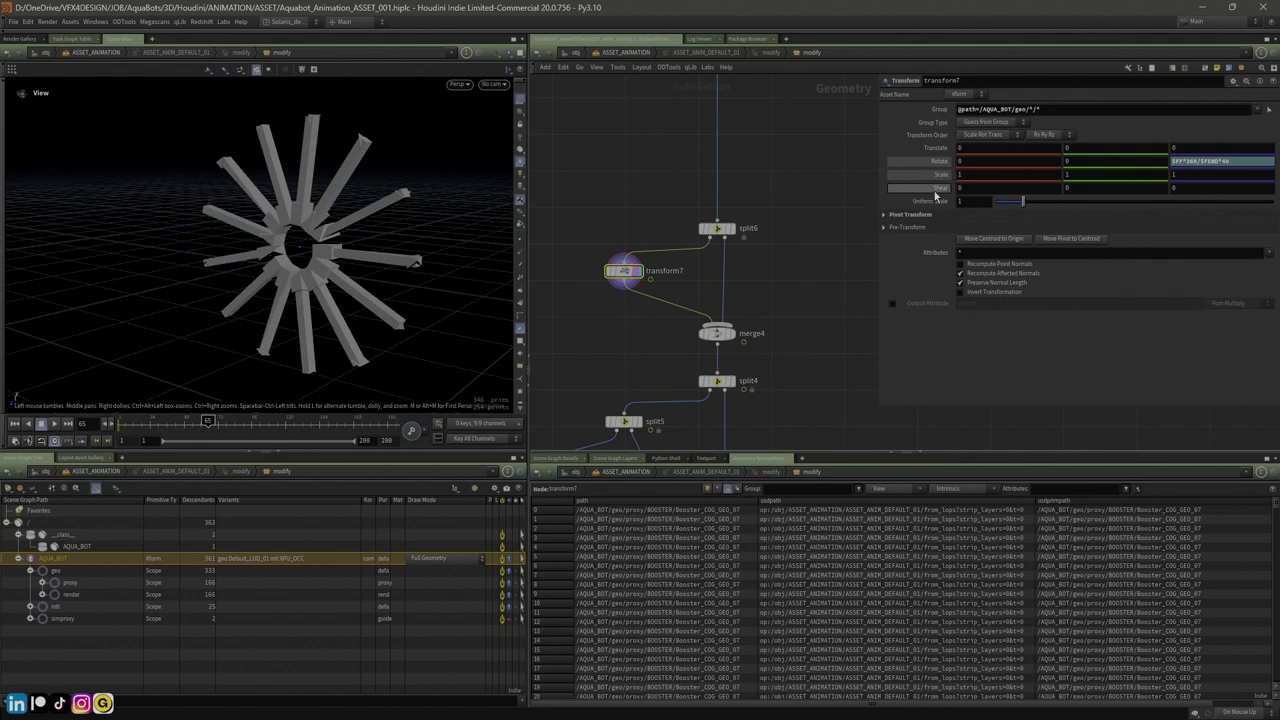
Widen the parameter area to read transform7's Z rotation expression and play the fan animation
left_click_drag(877, 168, 815, 168)
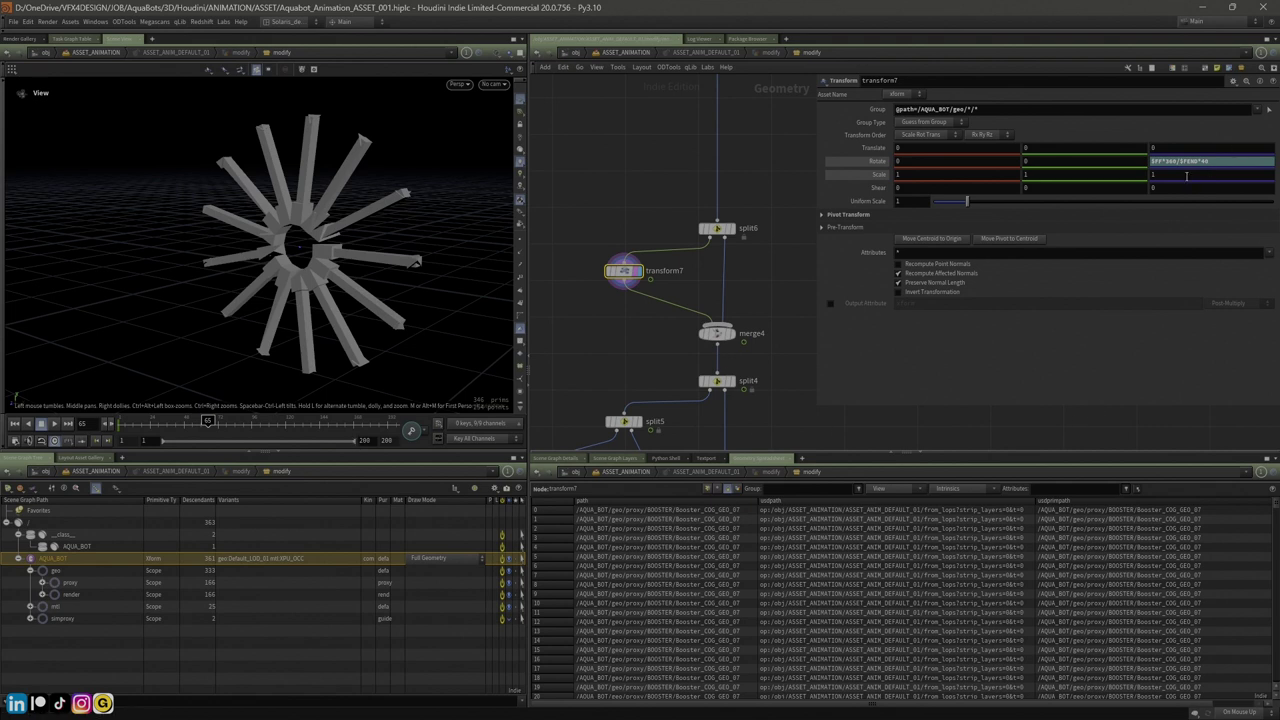
left_click(392, 421)
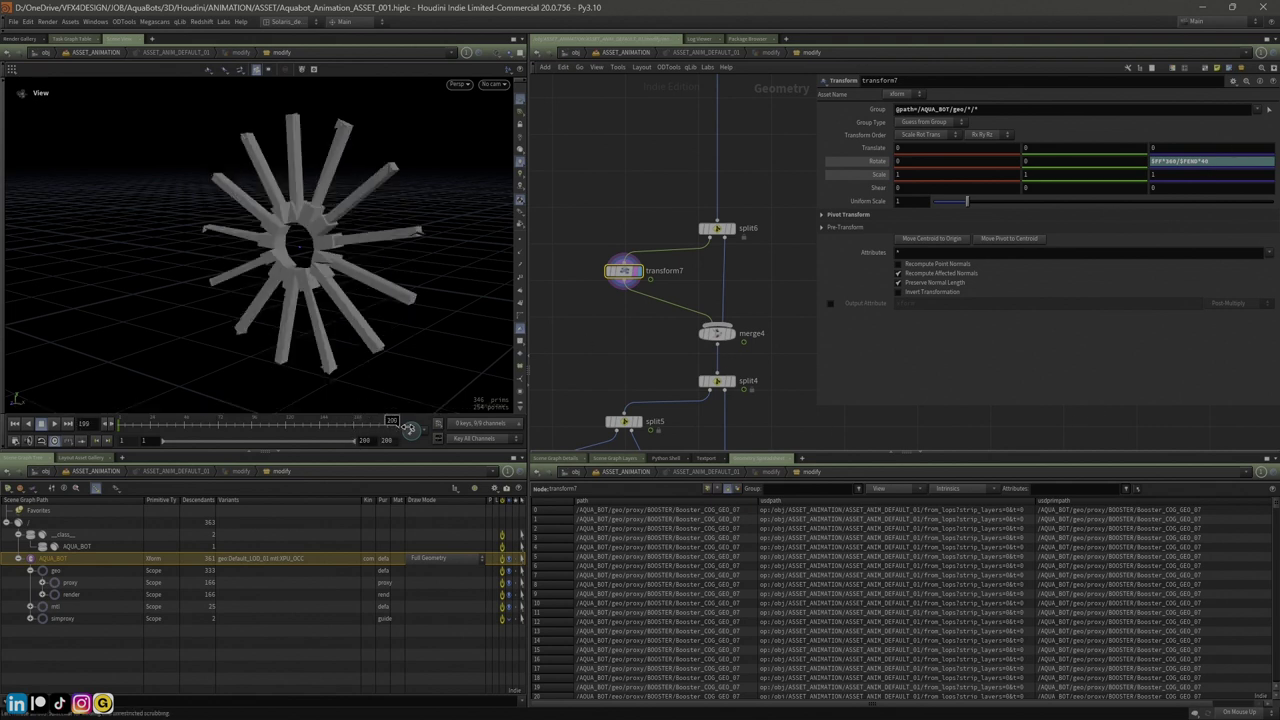
left_click(54, 423)
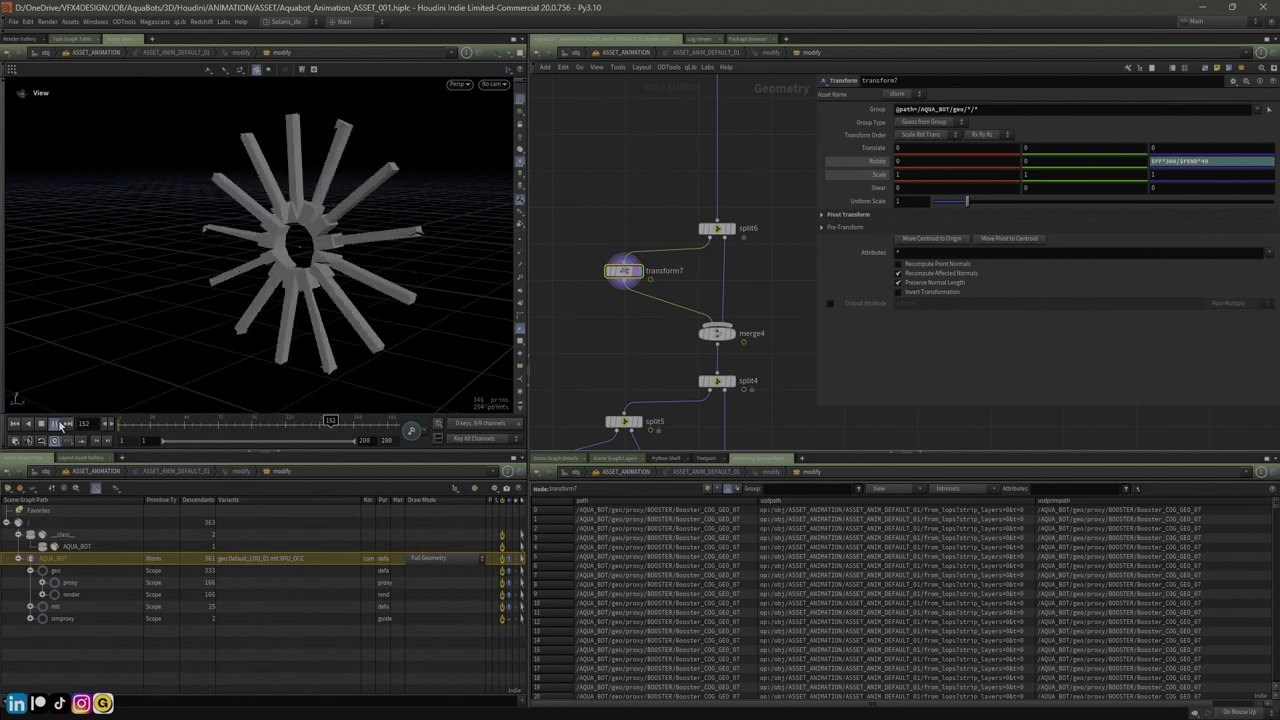
Examine the spinning rear fan from several angles and distances during playback, and stop at frame 96
right_click_drag(354, 192, 30, 245)
middle_click_drag(198, 254, 81, 237)
mouse_move(257, 266)
middle_mouse_down()
mouse_move(86, 211)
mouse_move(266, 284)
middle_mouse_up()
left_click_drag(266, 284, 176, 288)
left_click_drag(260, 193, 323, 188)
mouse_move(290, 187)
middle_mouse_down()
mouse_move(323, 186)
mouse_move(280, 210)
middle_mouse_up()
left_click_drag(403, 170, 287, 219)
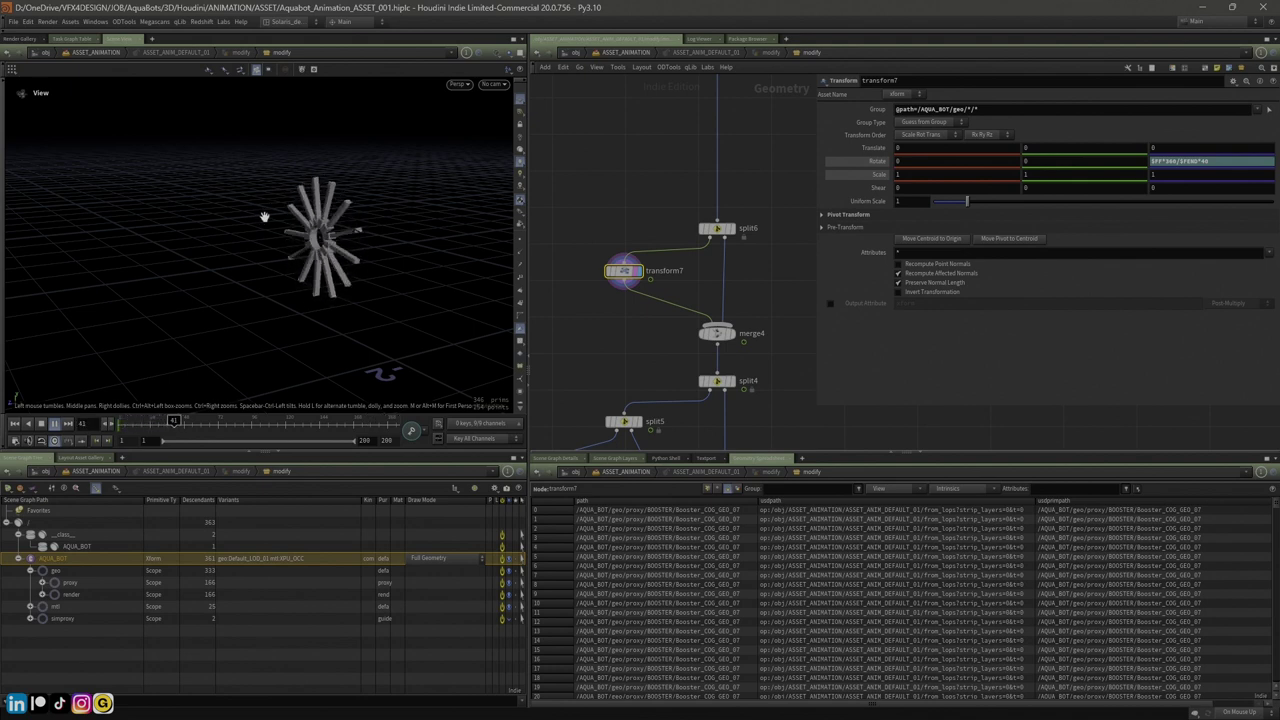
mouse_move(330, 242)
left_mouse_down()
mouse_move(409, 237)
mouse_move(312, 242)
left_mouse_up()
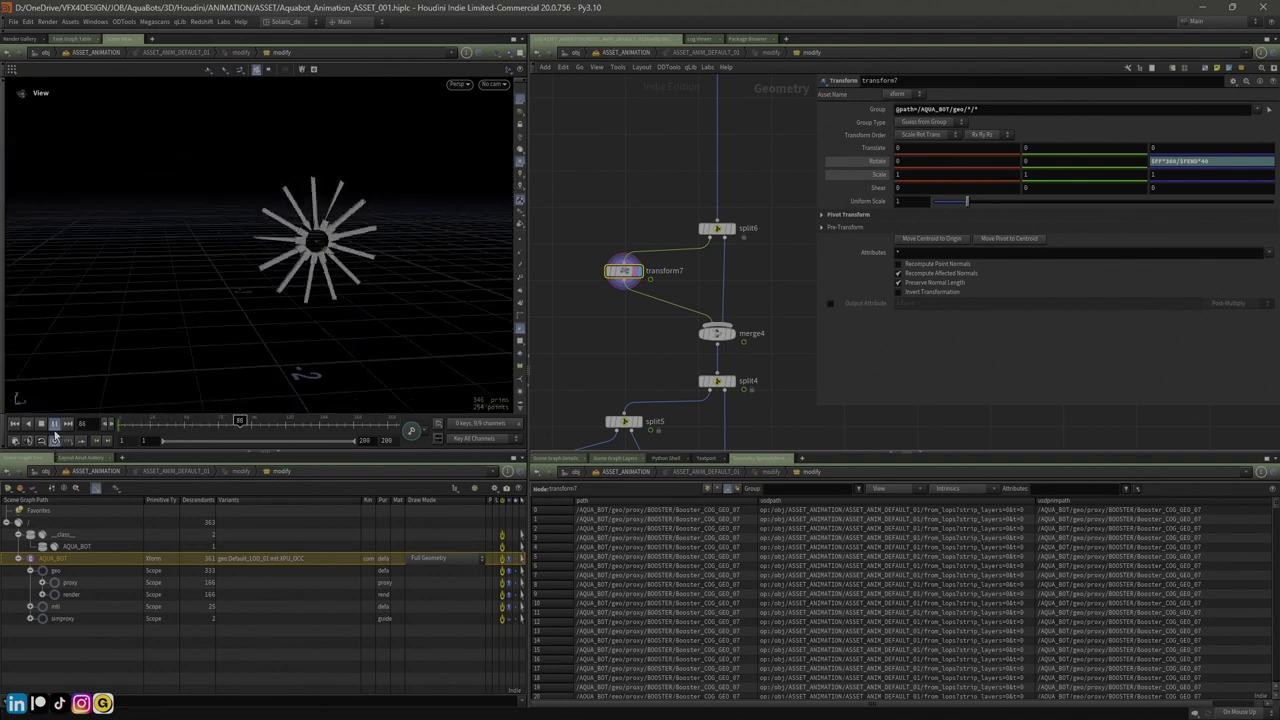
Bypass the tmp_remove_render_purp Blast and inspect the rear fan up close in wireframe and shaded display
middle_click_drag(683, 145, 685, 232)
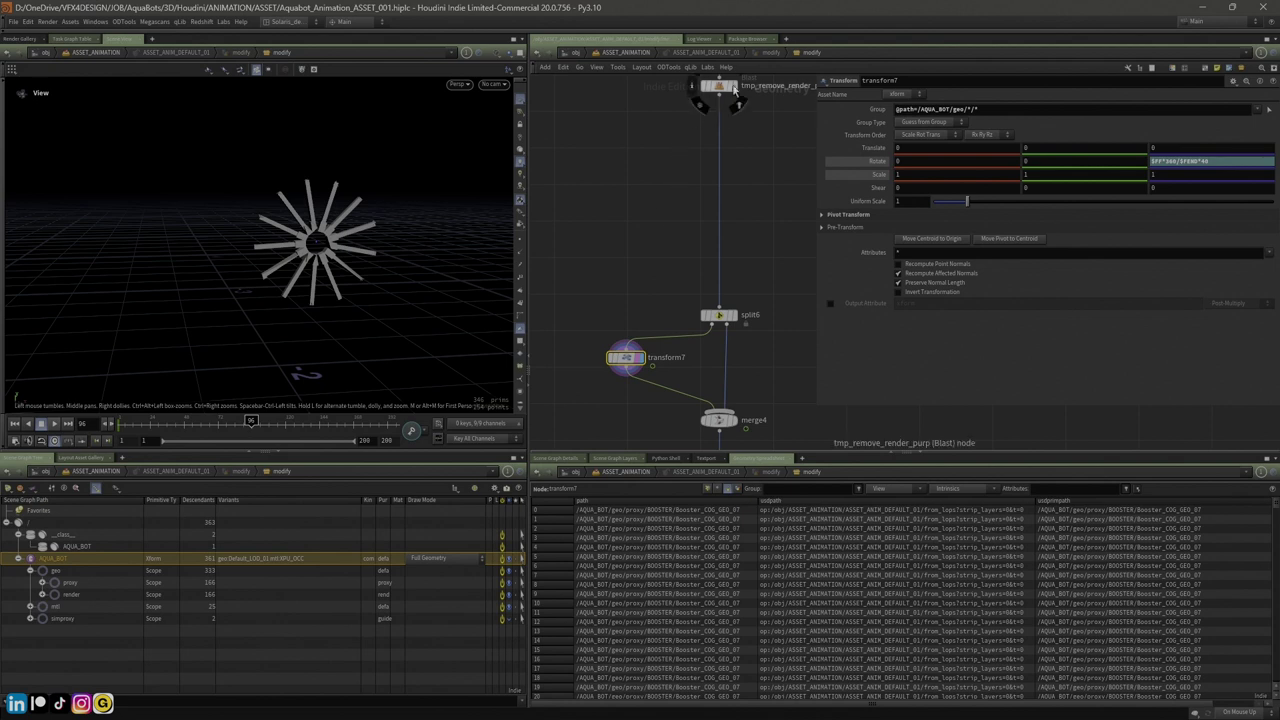
middle_click_drag(647, 132, 629, 197)
mouse_move(682, 133)
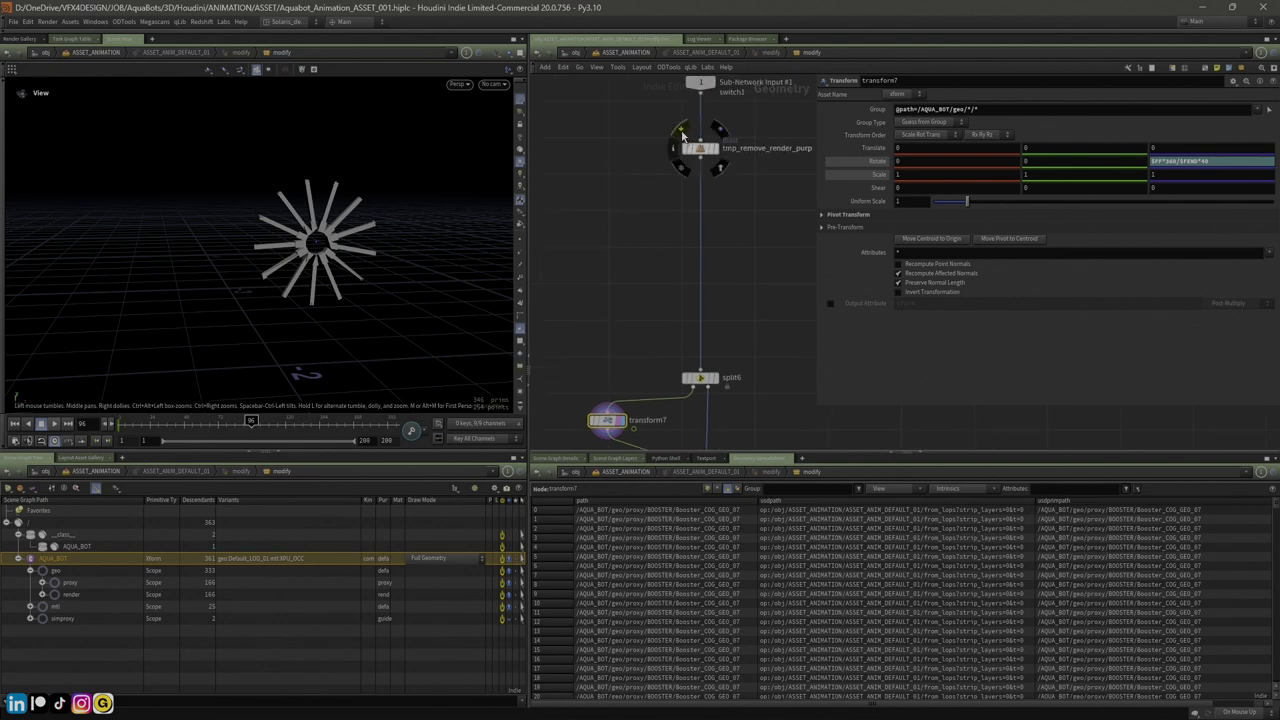
middle_click_drag(706, 203, 708, 152)
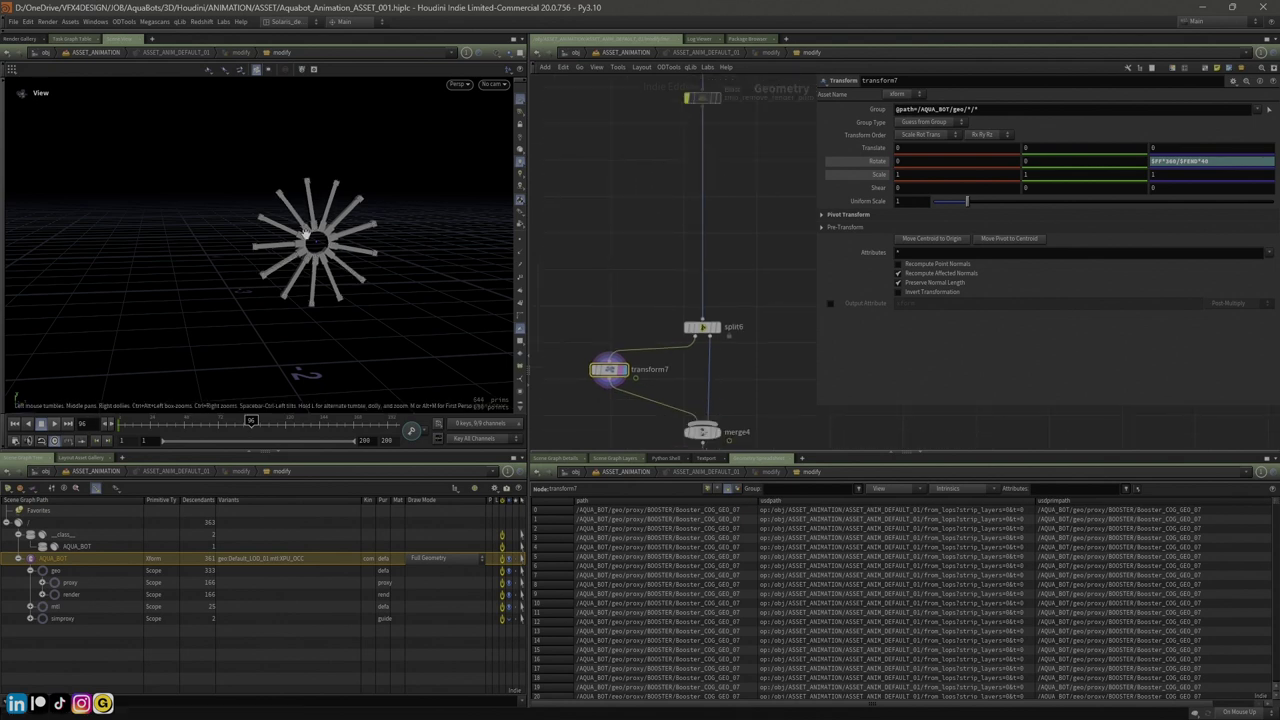
right_click_drag(307, 237, 415, 220)
key("w")
key("w")
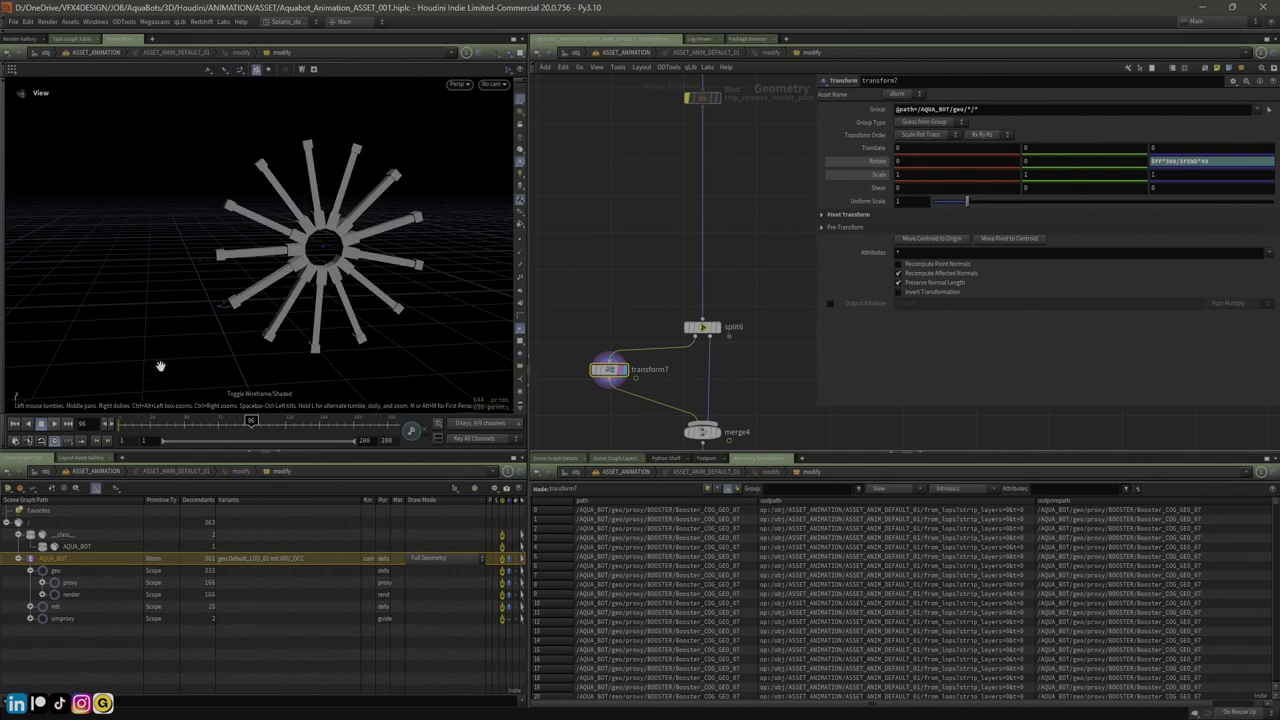
Check the rear fan in wireframe and shaded display, and re-enable the tmp_remove_render_purp Blast
key("w")
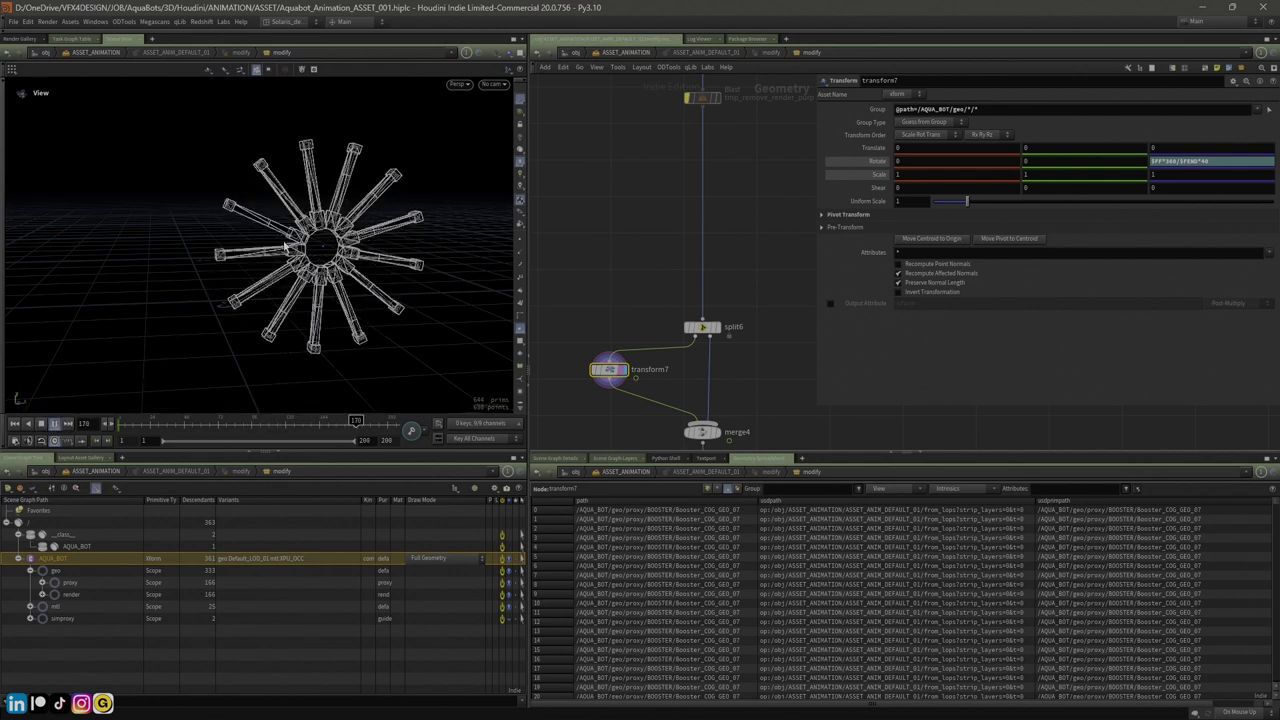
key("w")
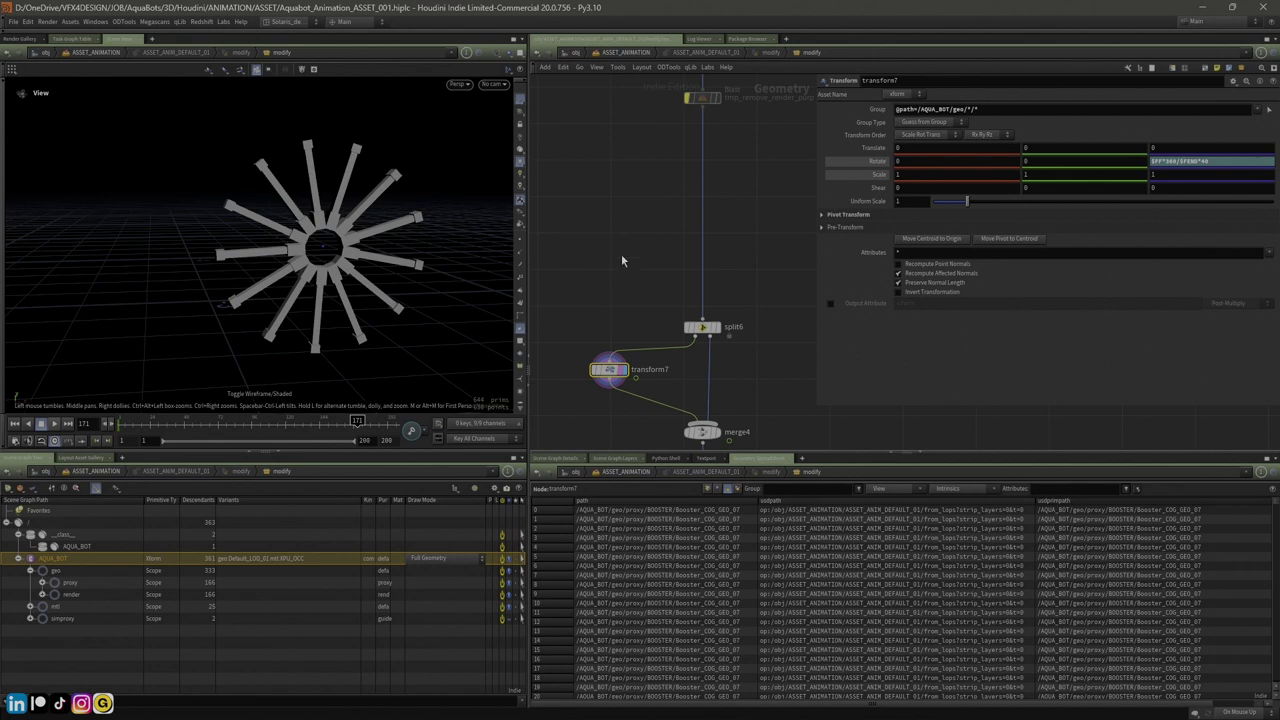
scroll(622, 250, "down", 1)
left_click(677, 119)
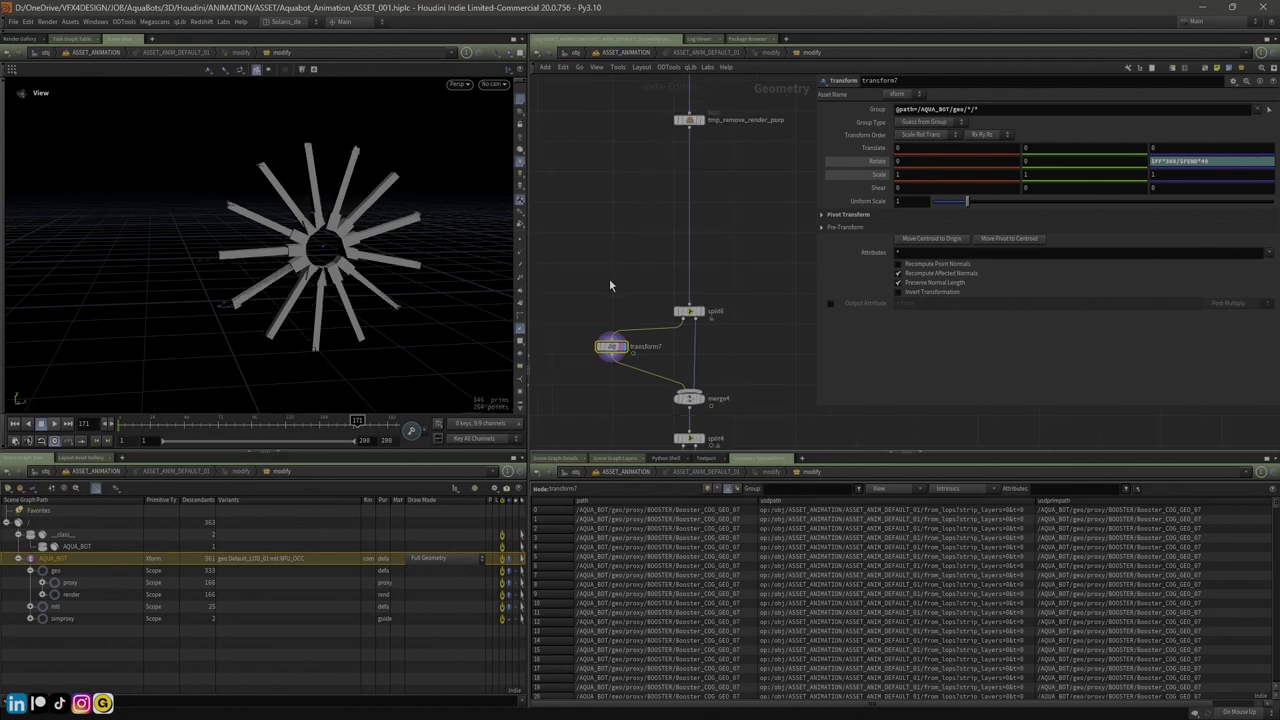
Select and display the split4 node, and widen the network area to see the fan branches beside its parameters
middle_click_drag(609, 285, 602, 165)
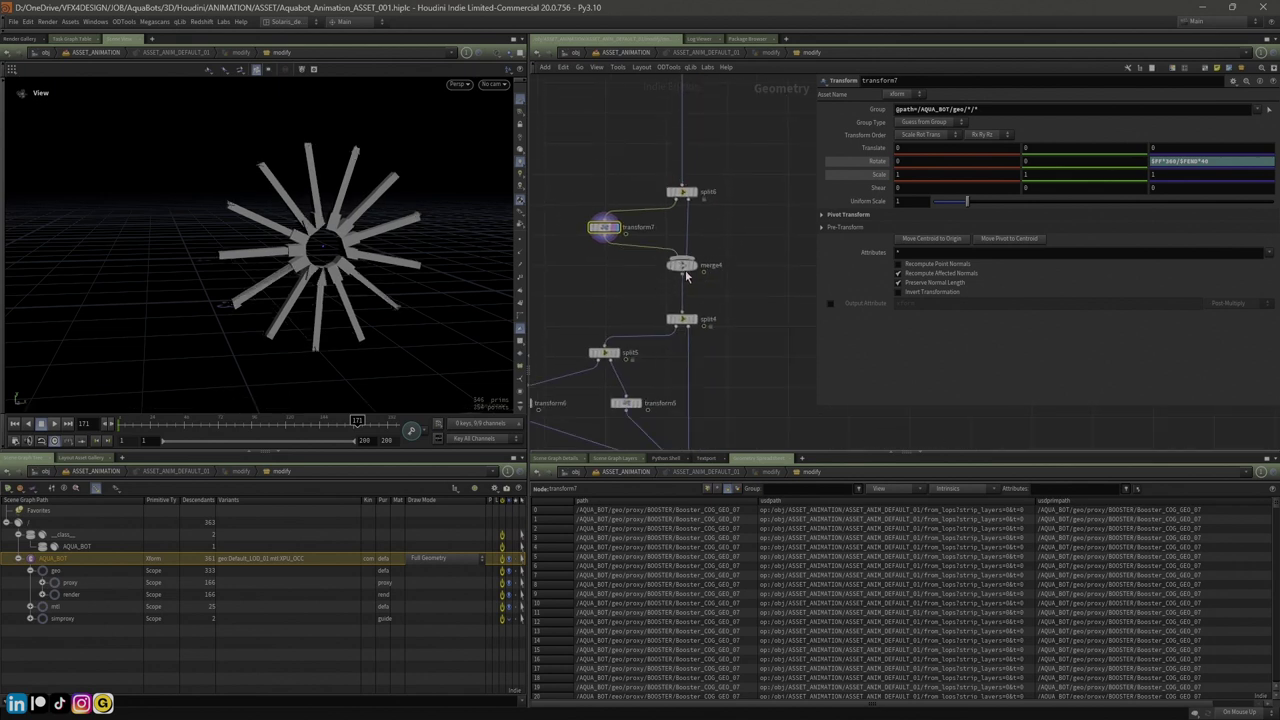
left_click(682, 320)
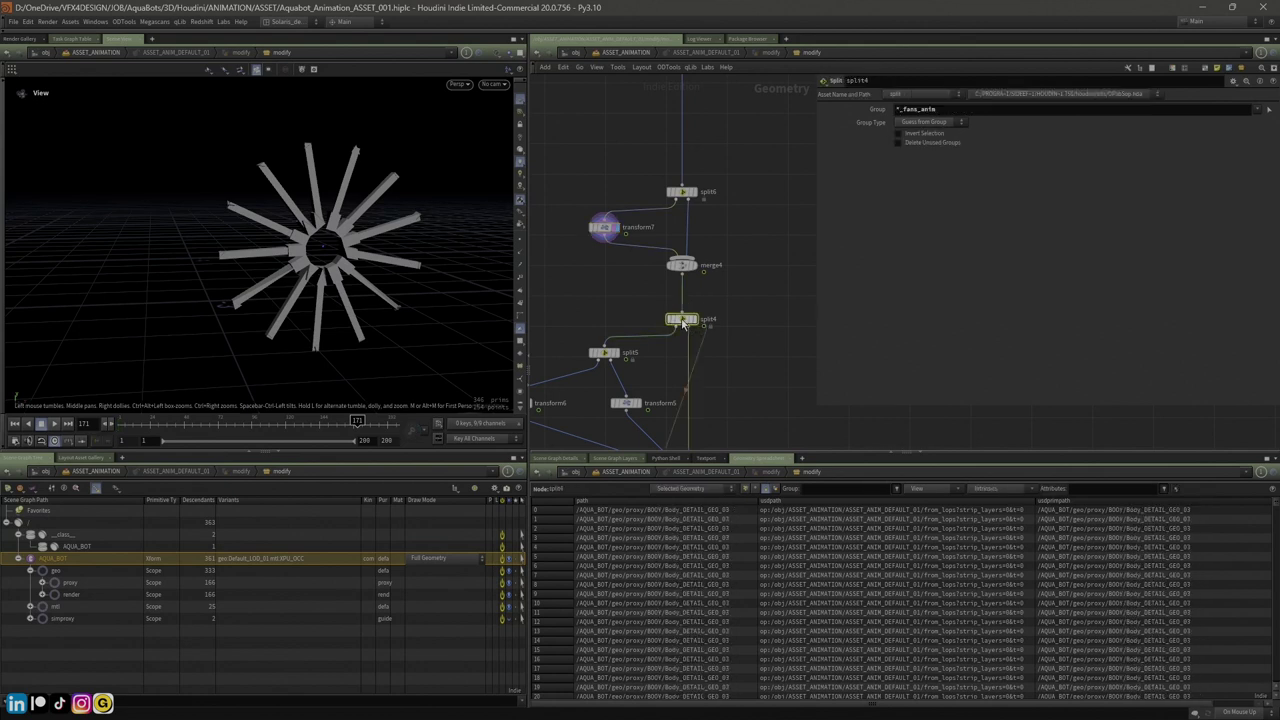
middle_click_drag(570, 314, 626, 272)
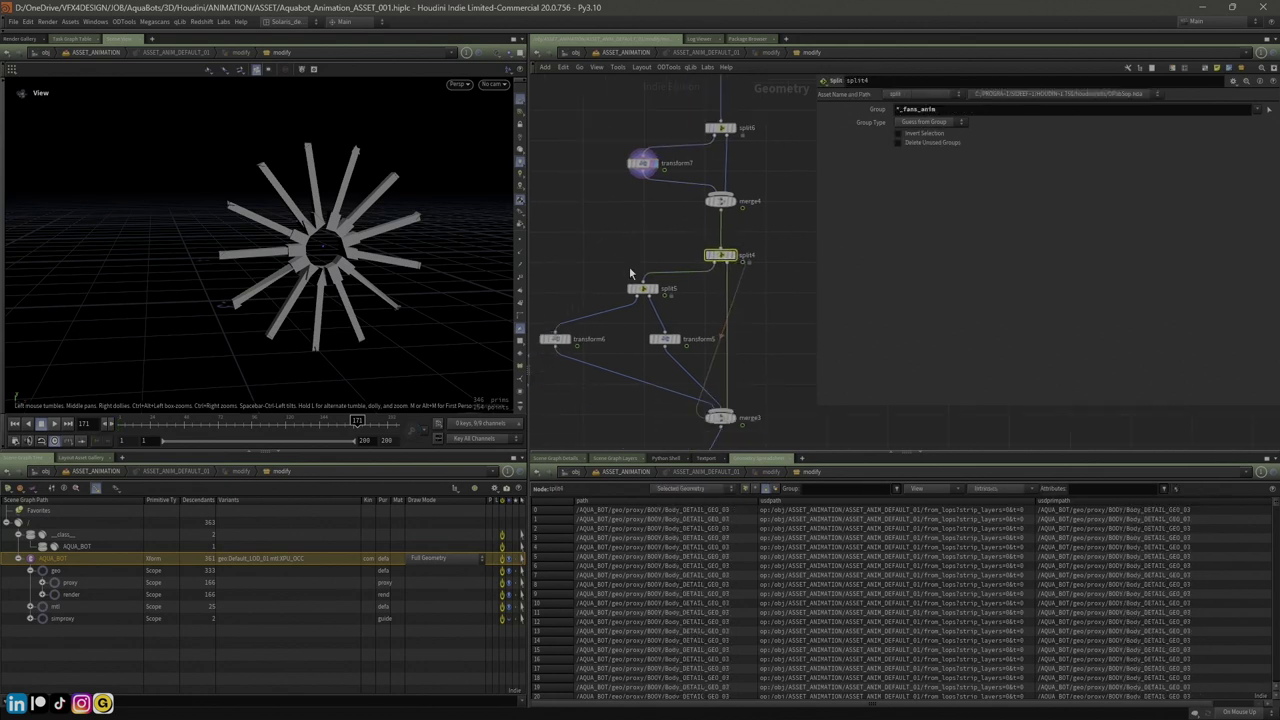
left_click(736, 255)
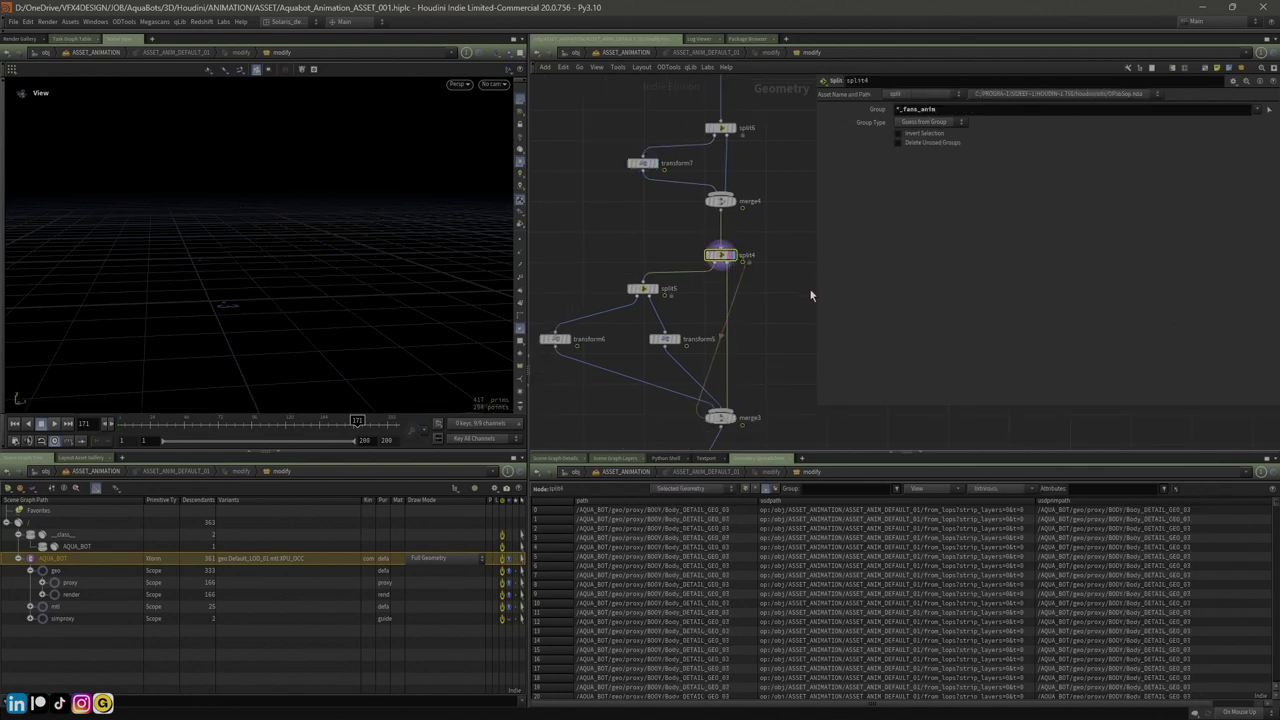
left_click_drag(813, 290, 878, 290)
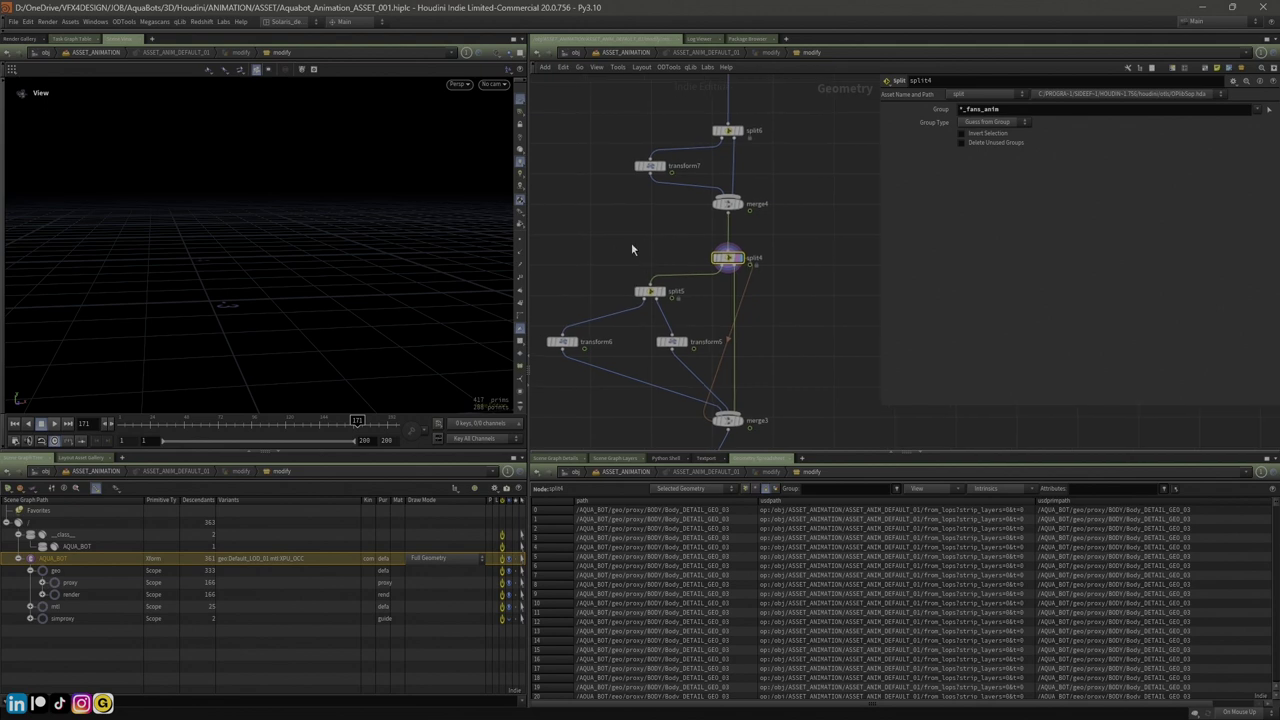
Add a Null wired to split4's first output, display it and frame the isolated side fans
key("Tab")
type("nu")
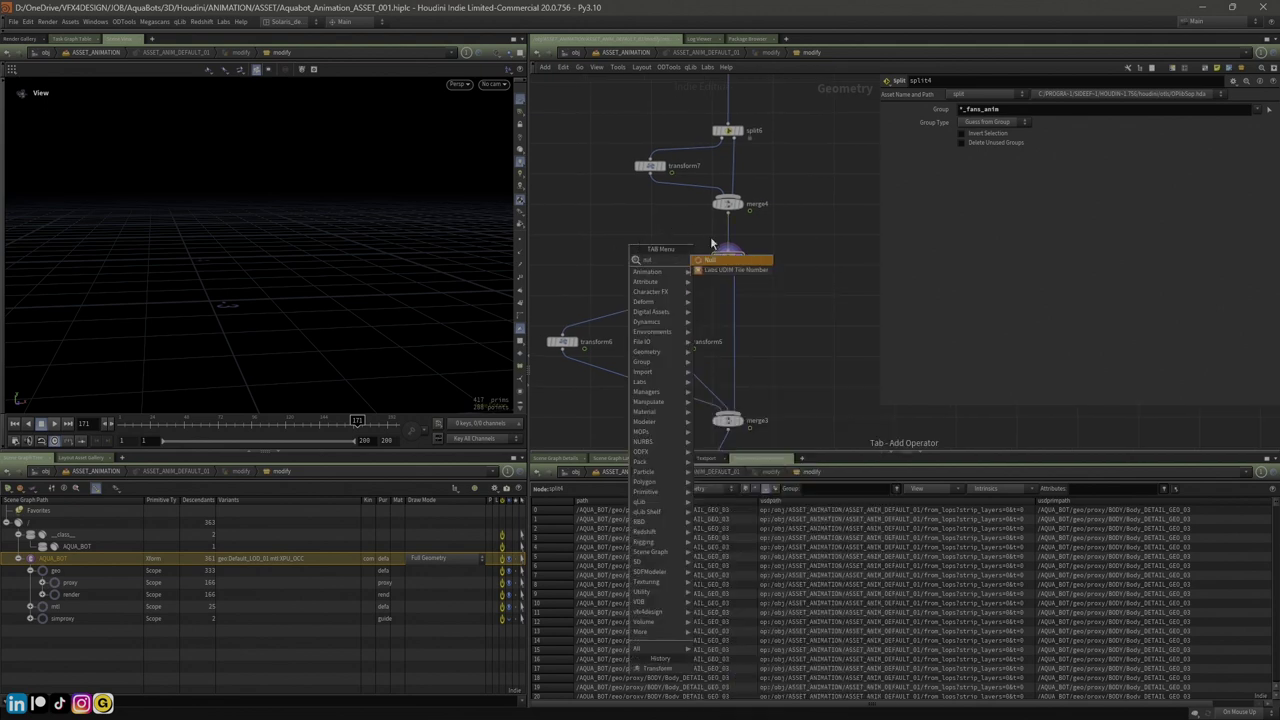
key("Return")
left_click(626, 249)
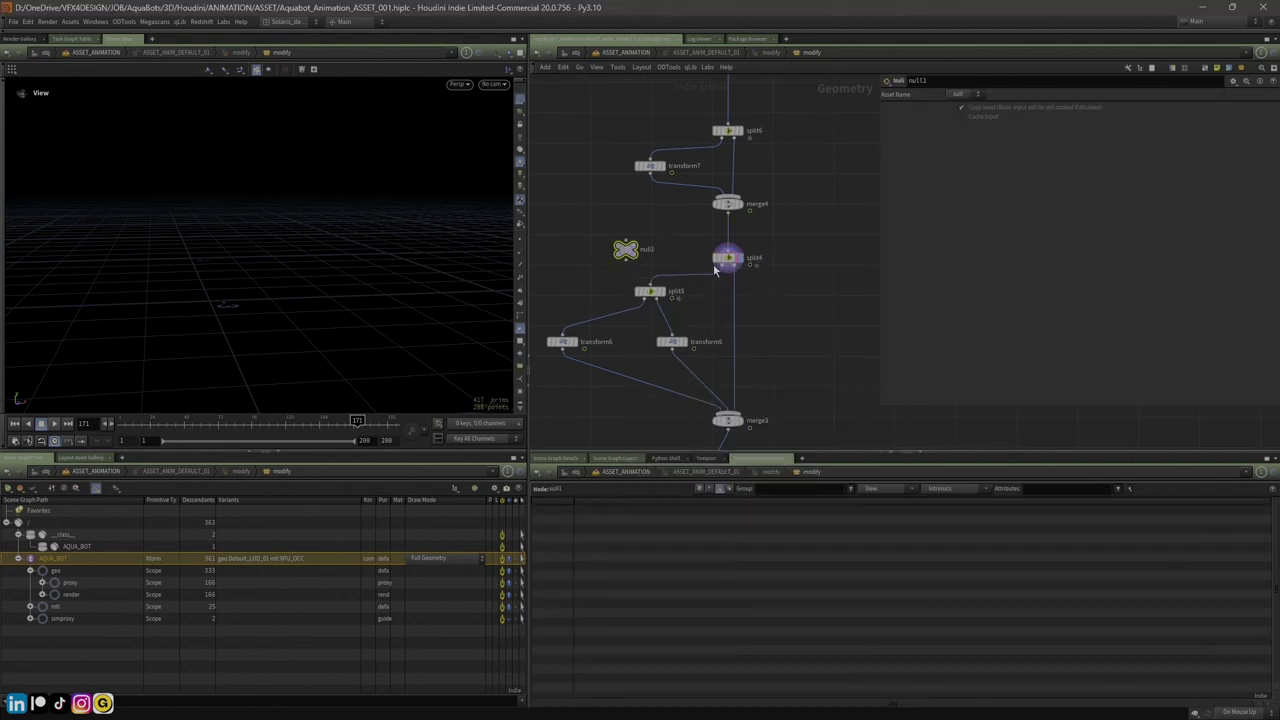
left_click(640, 250)
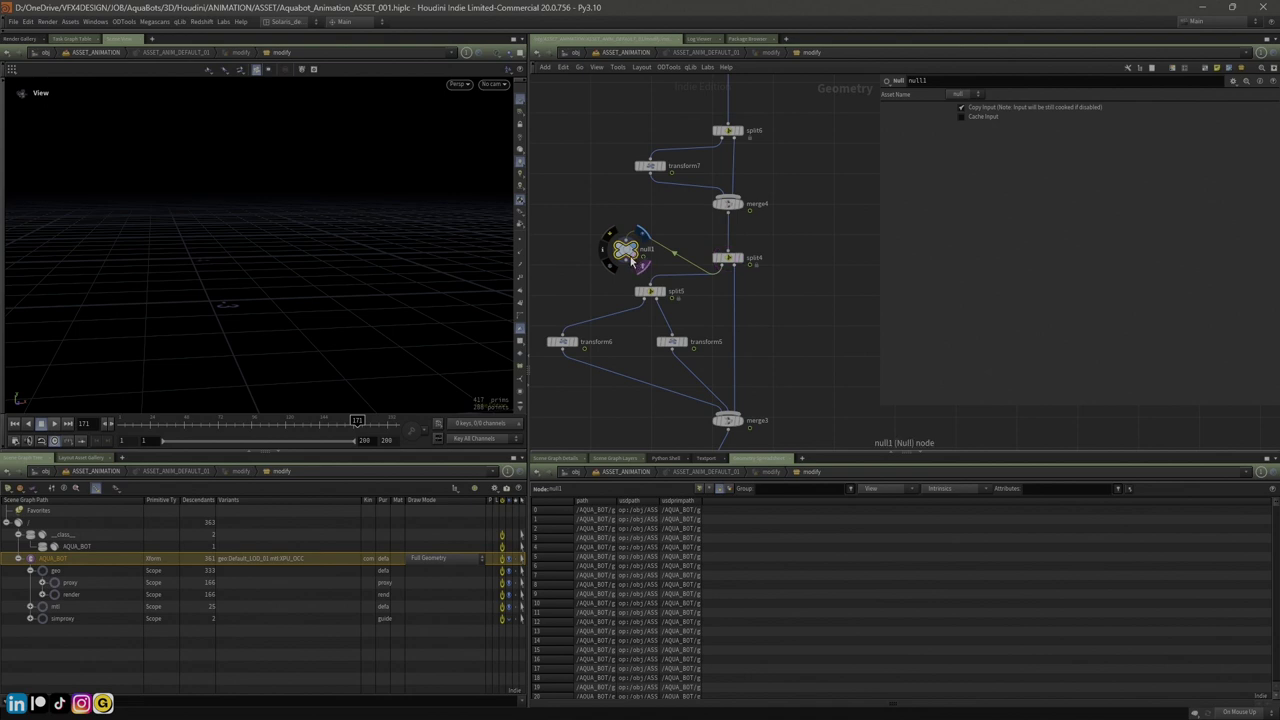
key("g")
left_click_drag(367, 231, 290, 258)
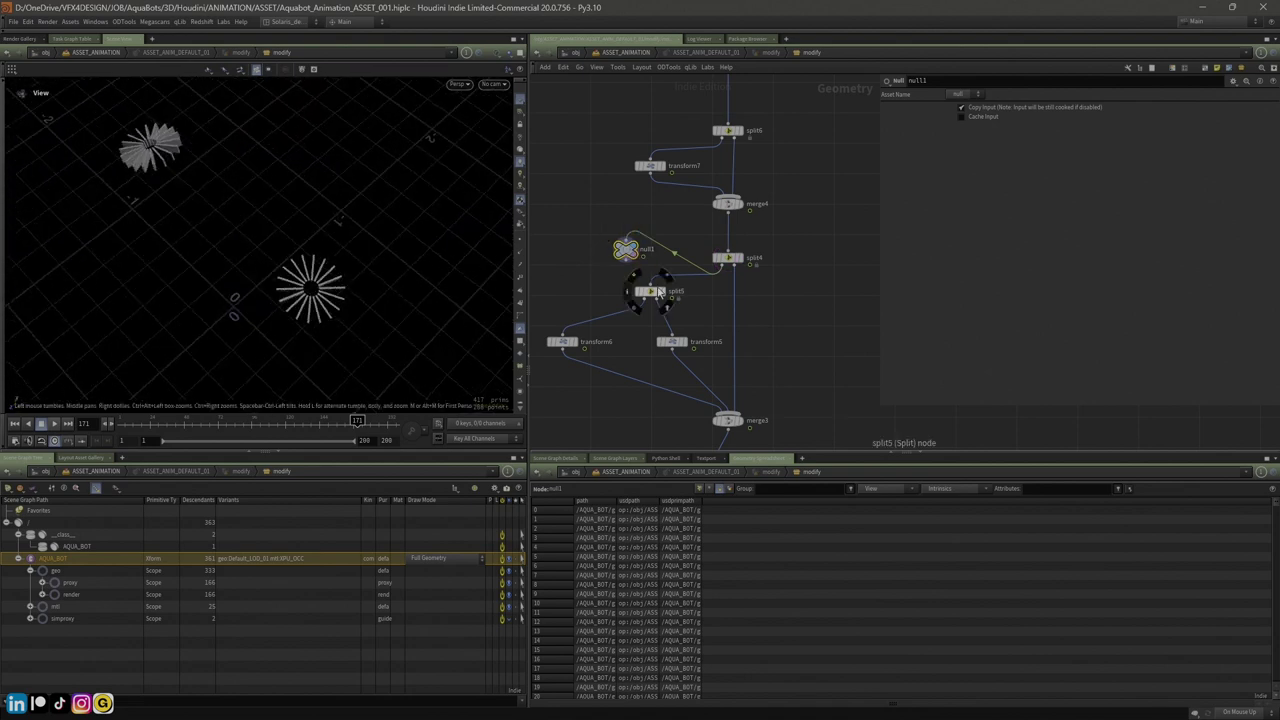
Read split5's fan group, play the fan animation from transform5, and compare the transform6 and transform5 parameters
left_click(652, 292)
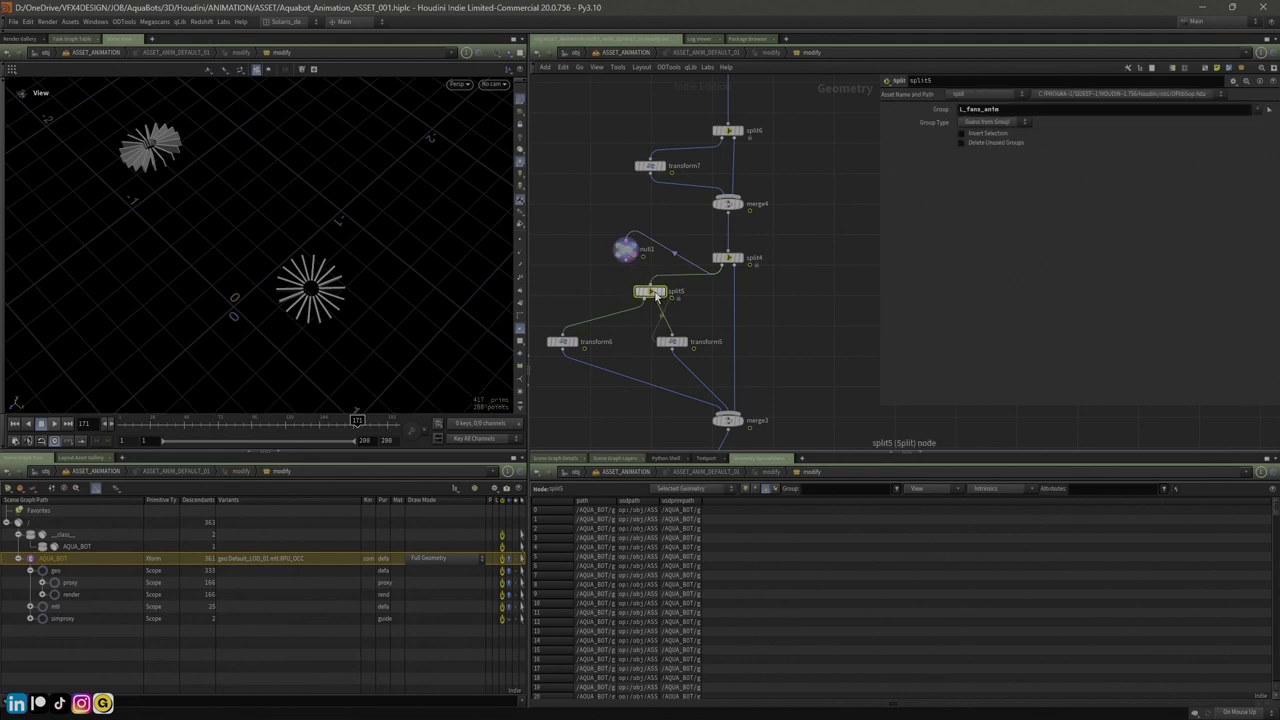
left_click(571, 345)
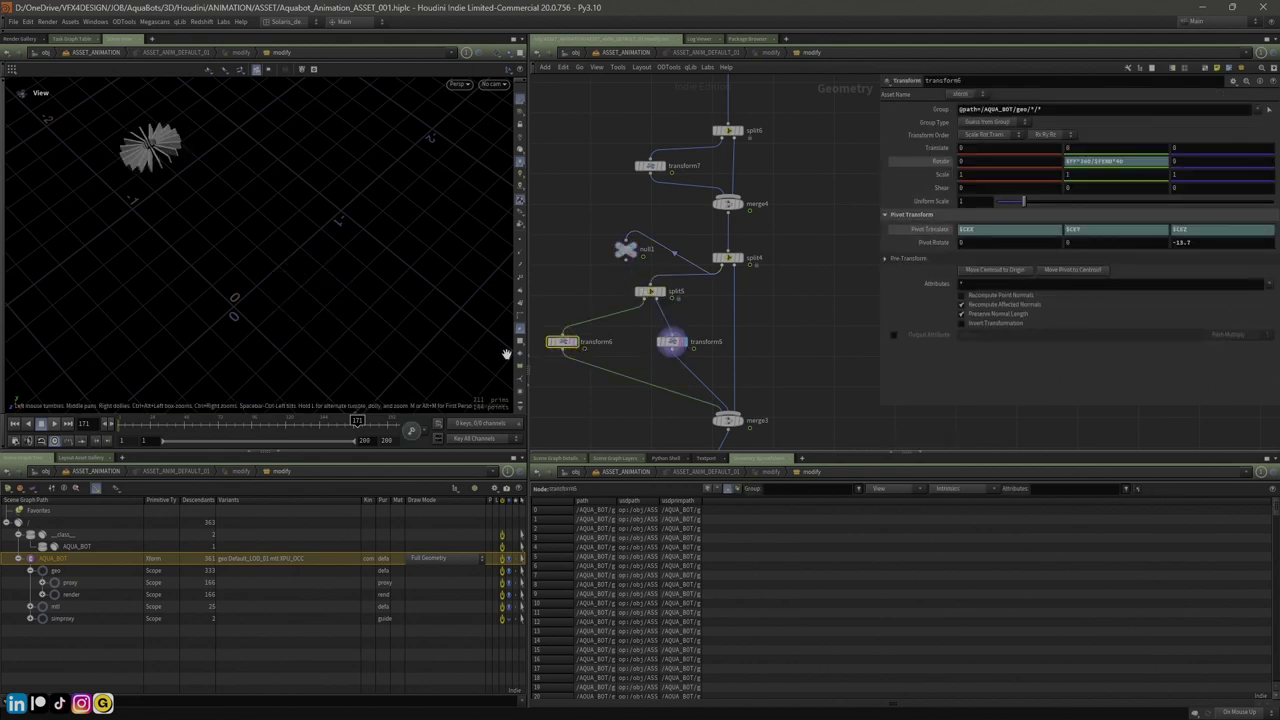
left_click(53, 424)
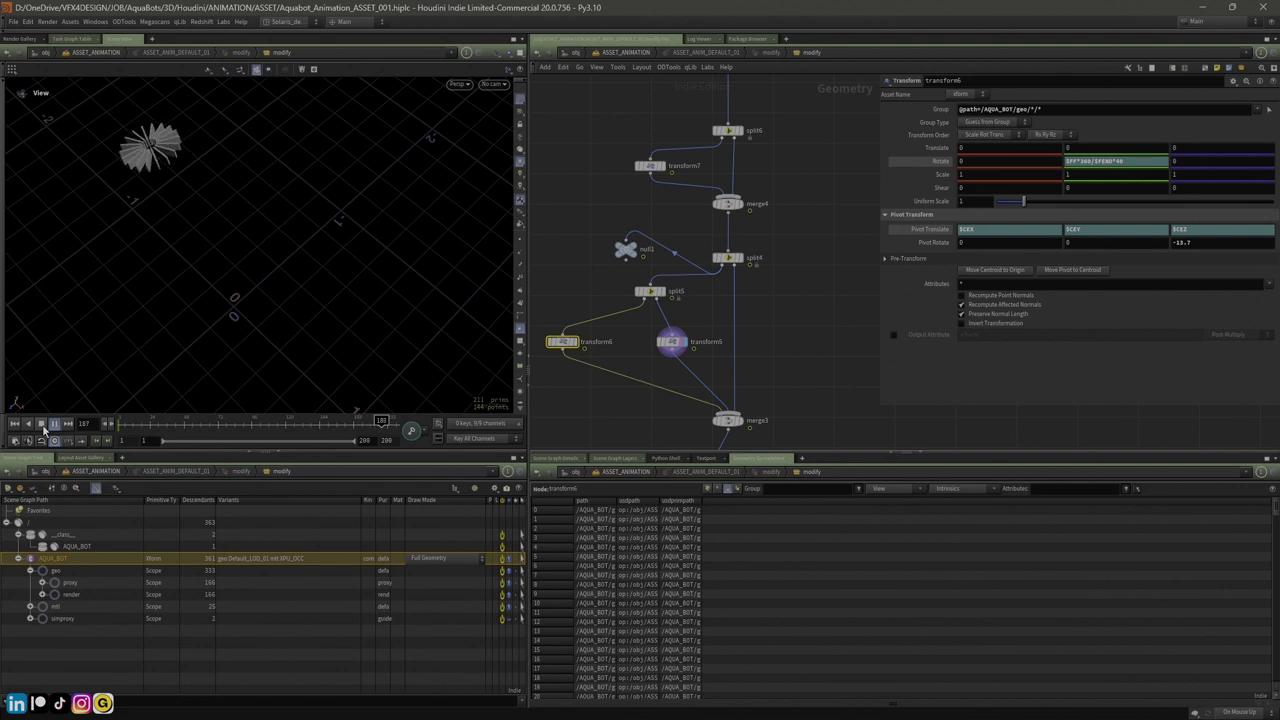
left_click(42, 427)
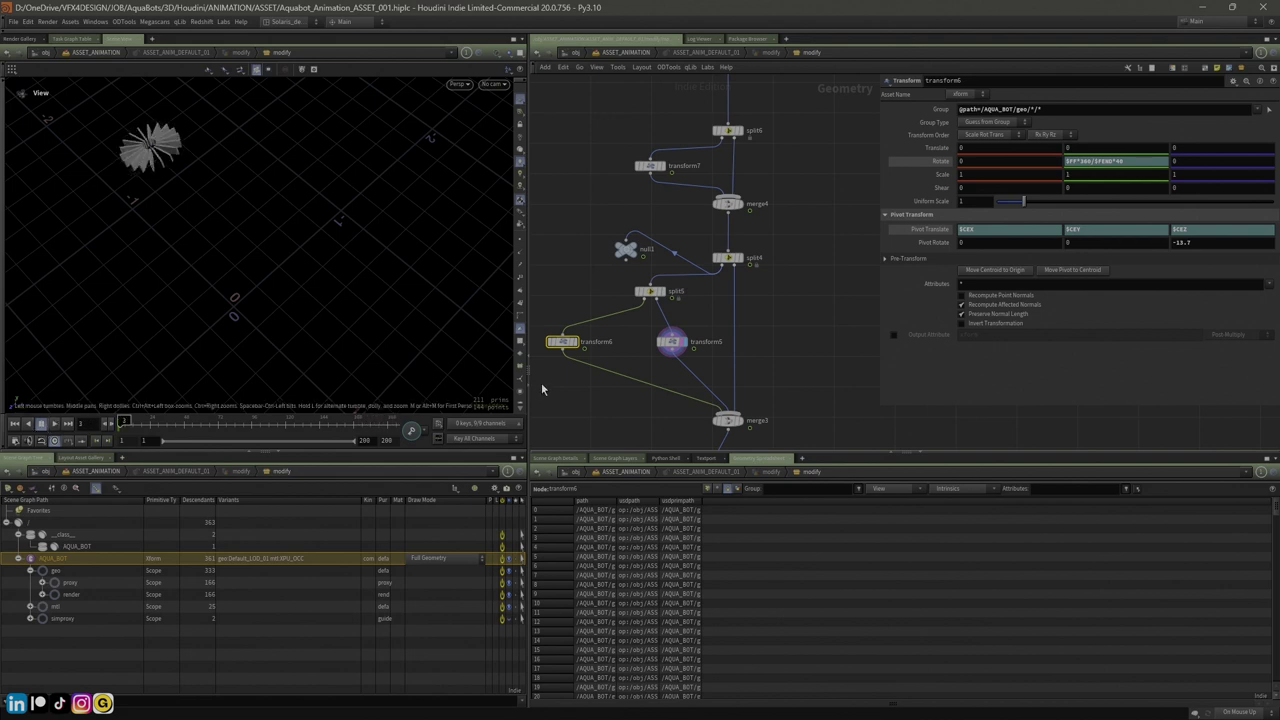
left_click(675, 347)
middle_click_drag(611, 364, 644, 361)
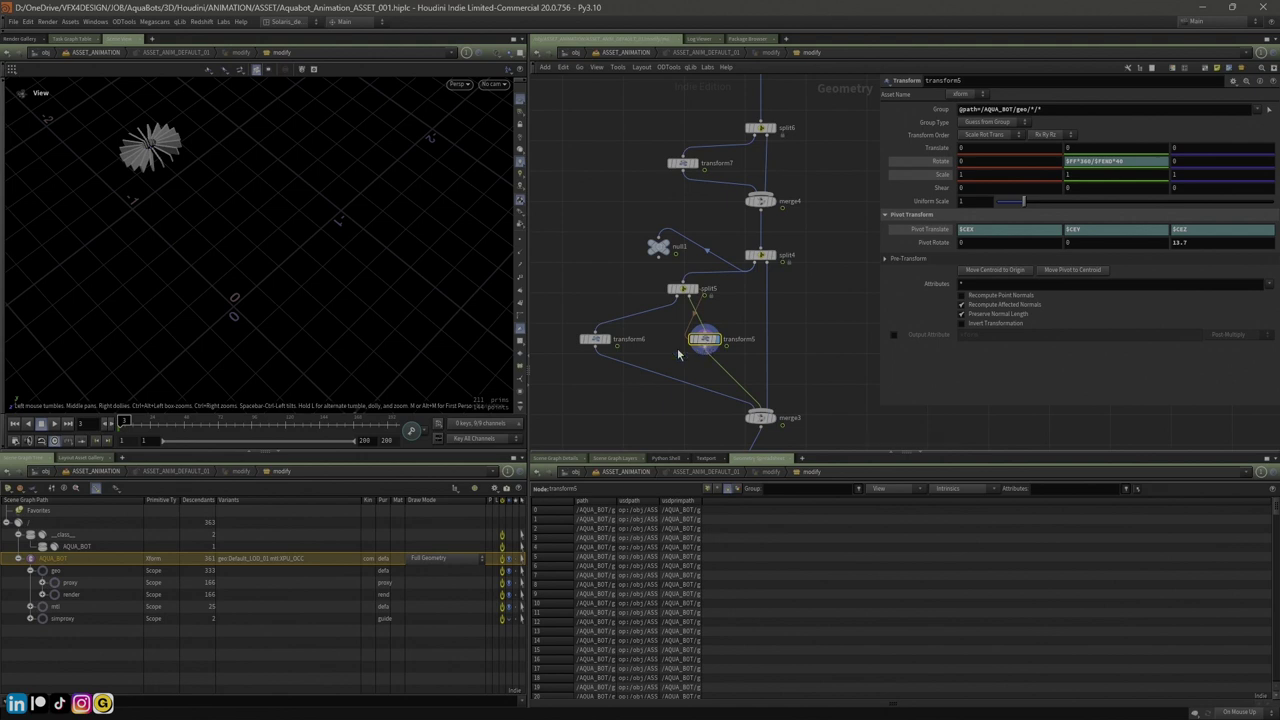
Select transform6, review its Z pivot rotation of -13.7, and display the node
left_click(598, 343)
left_click(597, 339)
left_click(1175, 242)
type("-")
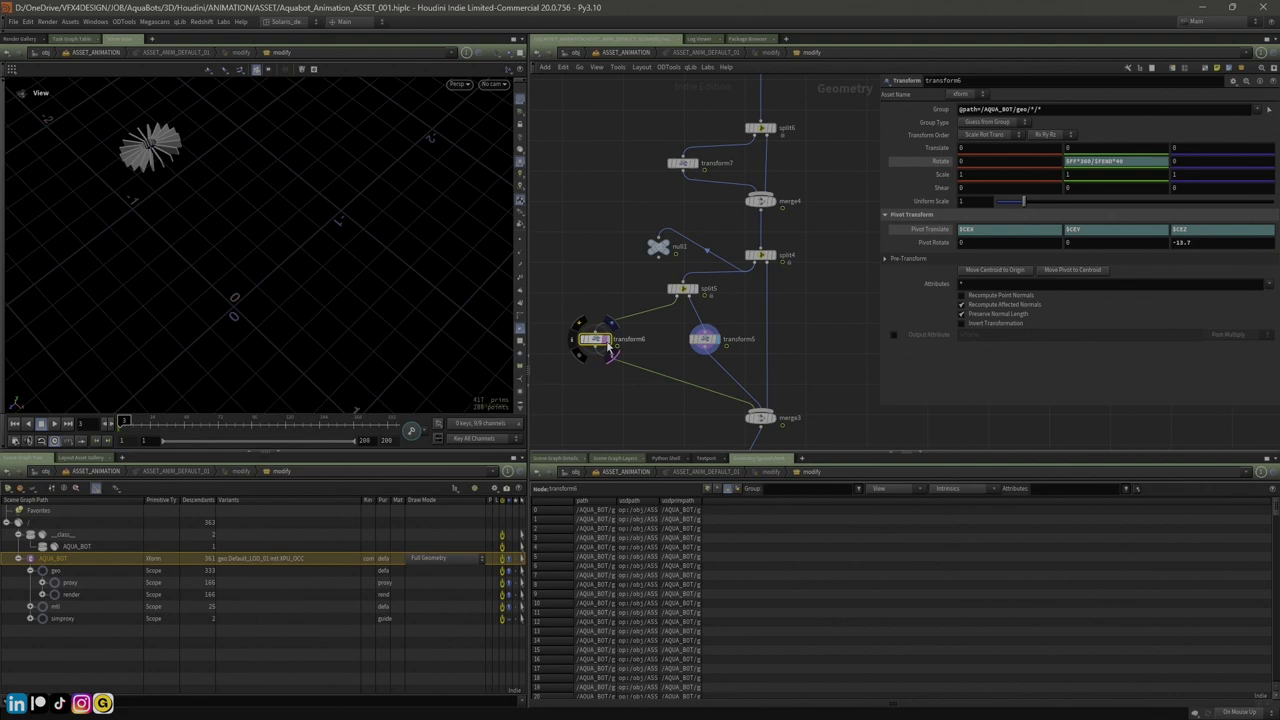
left_click(606, 339)
key("Return")
key("Escape")
Show transform6's handle on the fan and use Align Handle to examine the tilted pivot orientation
left_click_drag(336, 333, 337, 246)
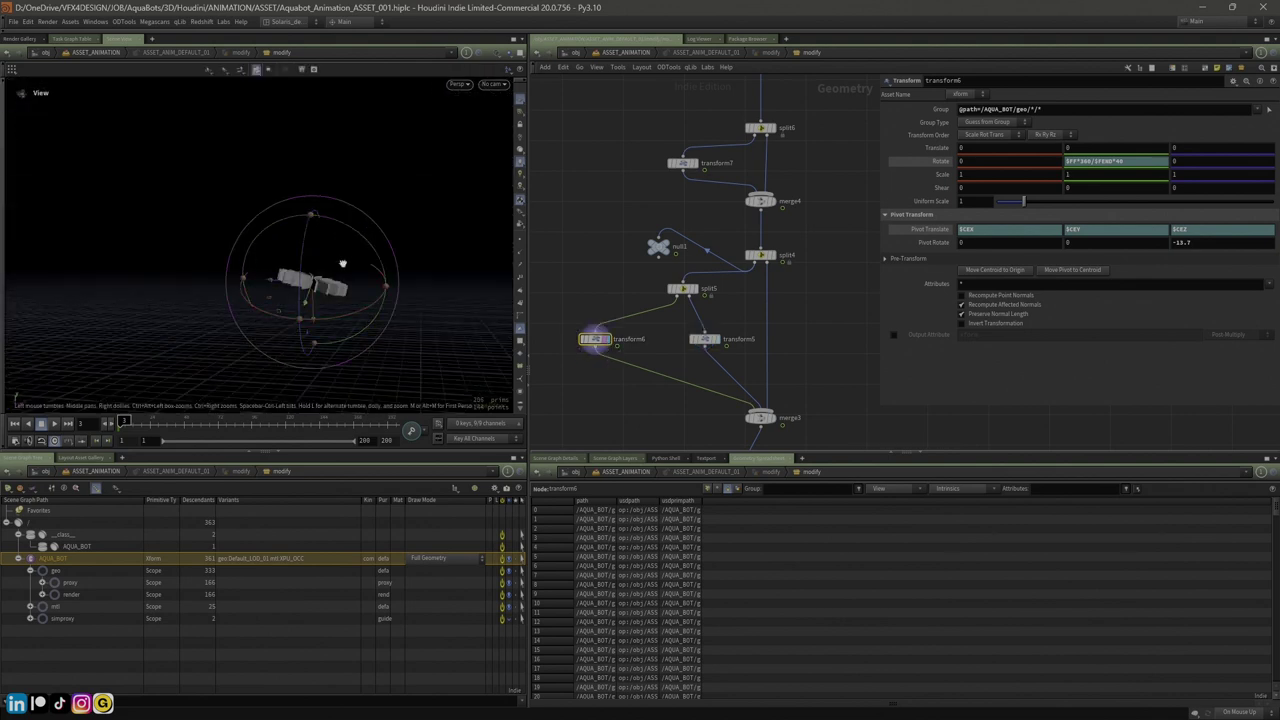
key("Return")
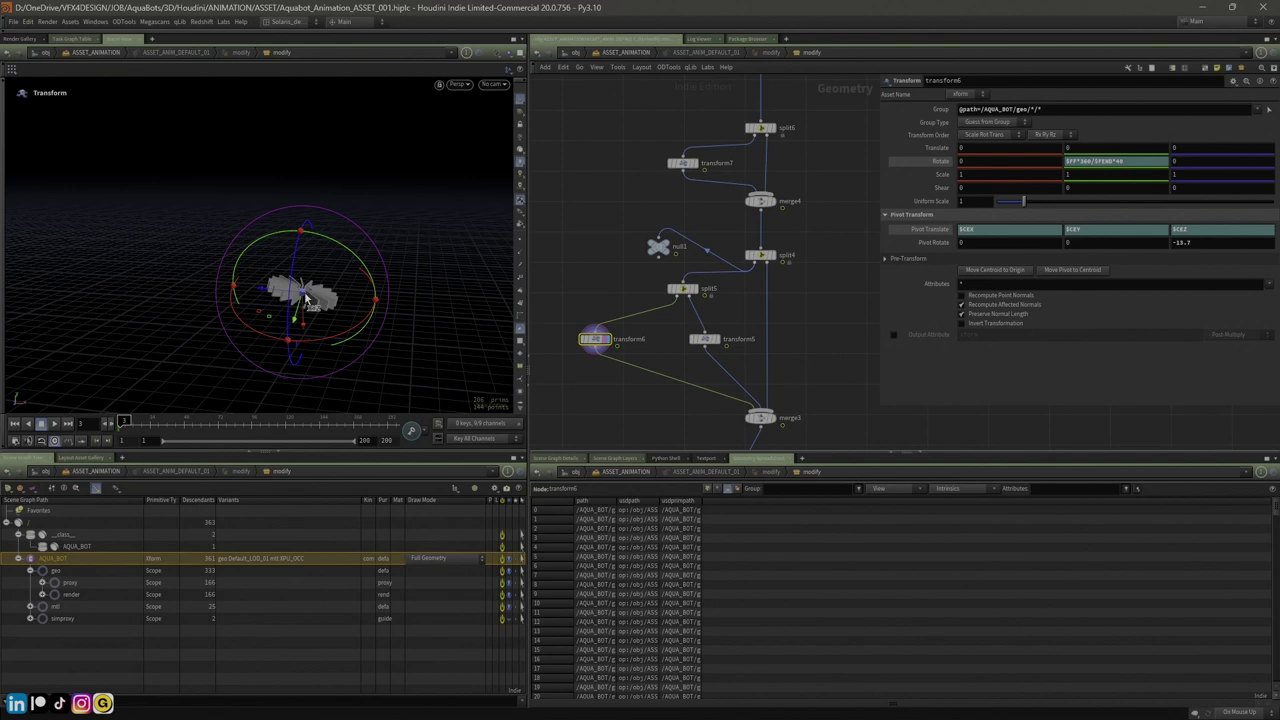
right_click(307, 297)
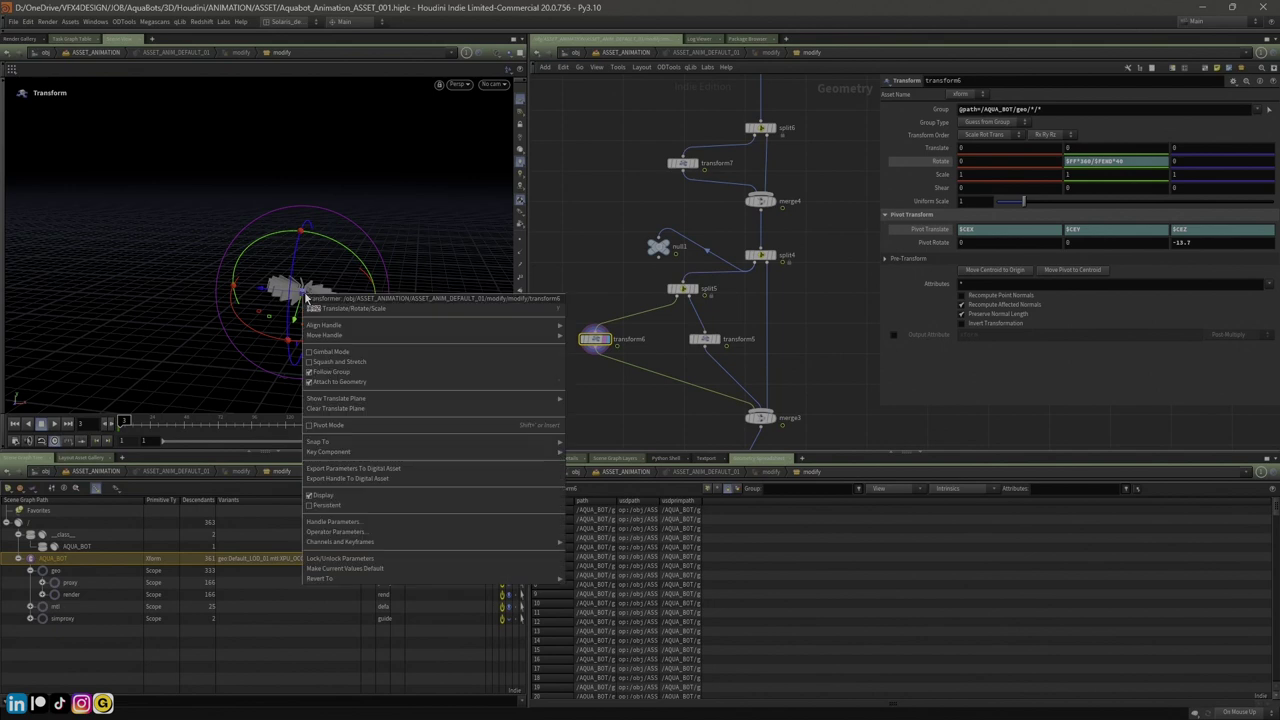
mouse_move(324, 328)
left_click(610, 331)
left_click_drag(391, 315, 331, 328, "alt")
Play transform6's fan rotation, hide the handle and view the blades from above, and play transform5's fan as well
left_click(62, 425)
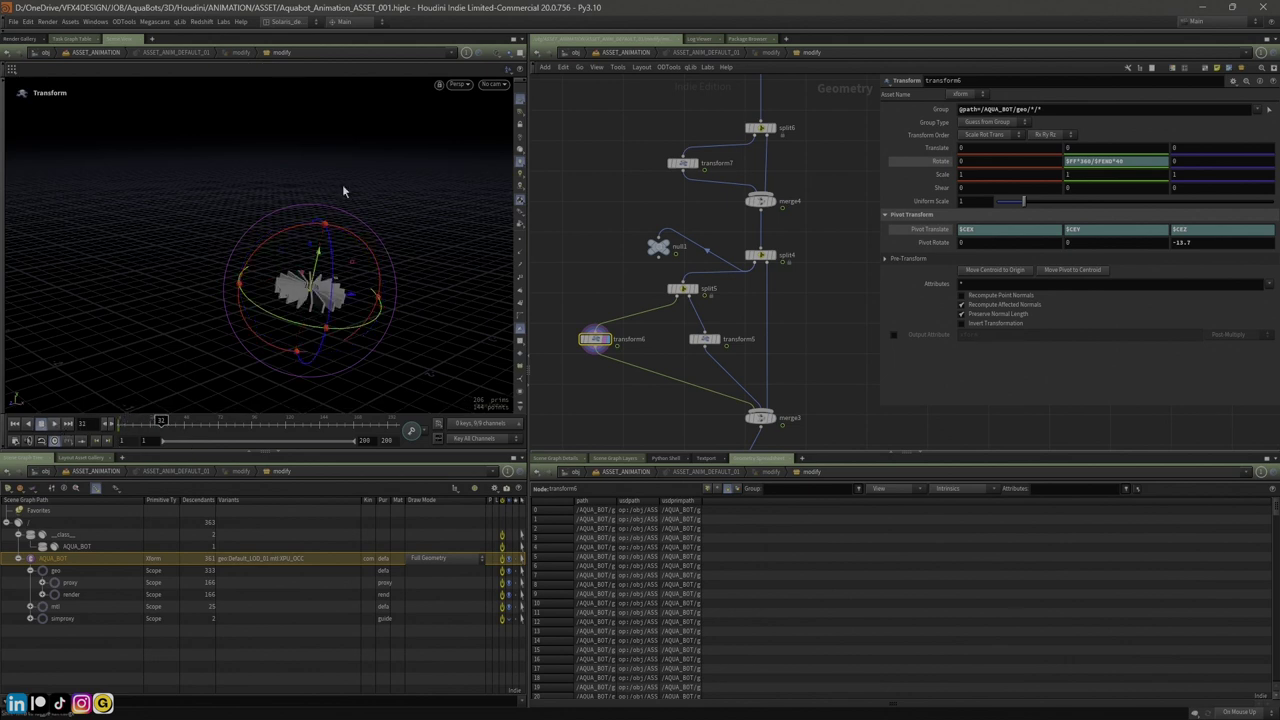
key("Escape")
left_click_drag(389, 163, 330, 281, "alt")
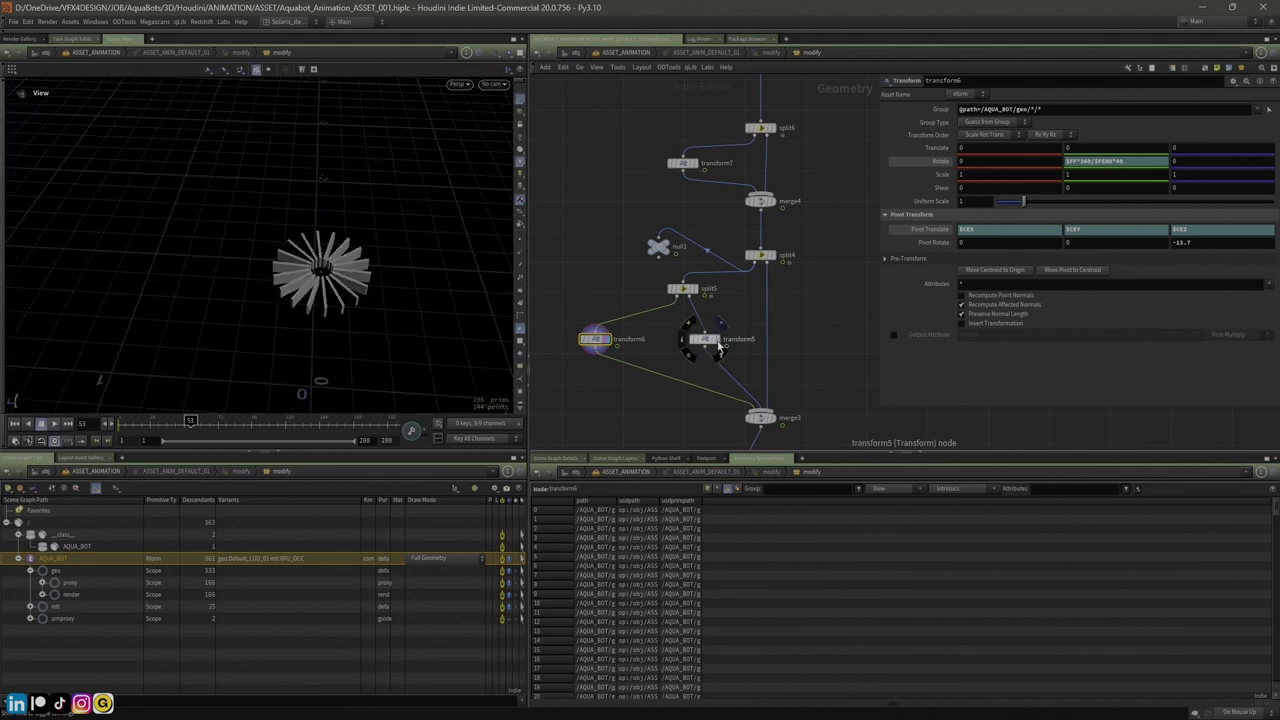
left_click(57, 425)
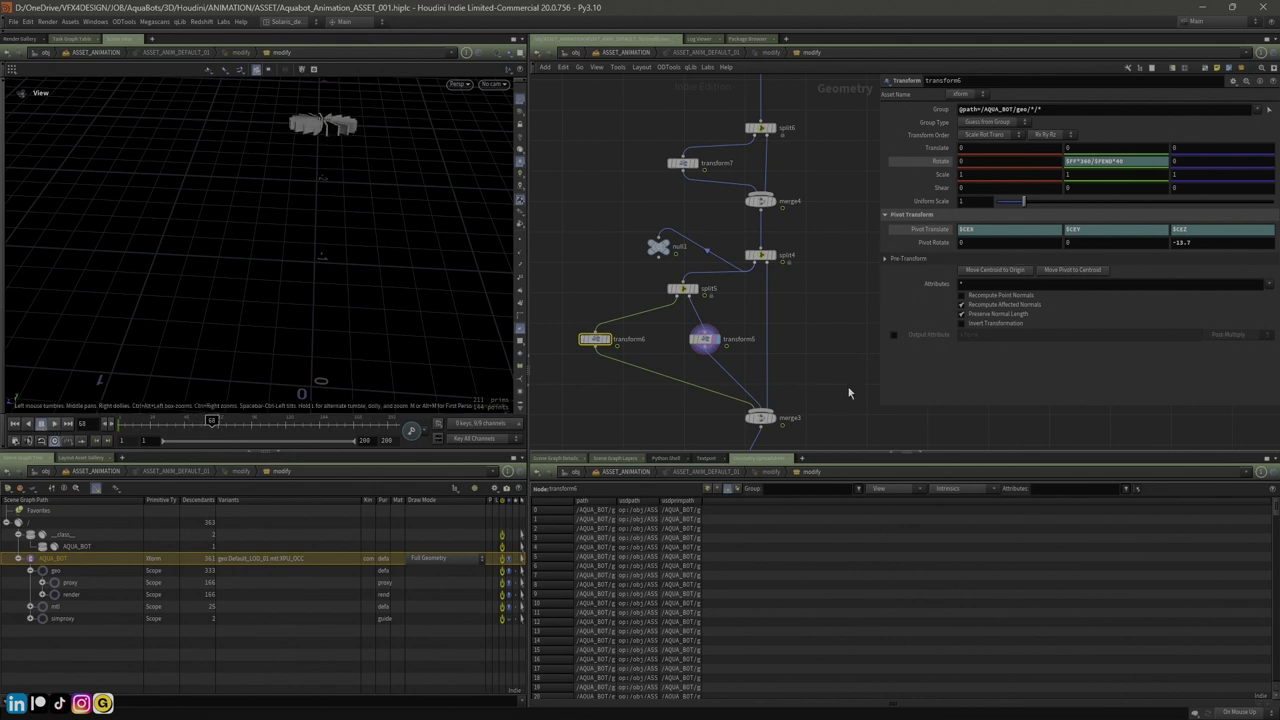
Delete the Null connected to split4's first output
middle_click_drag(827, 366, 799, 328)
left_click(630, 208)
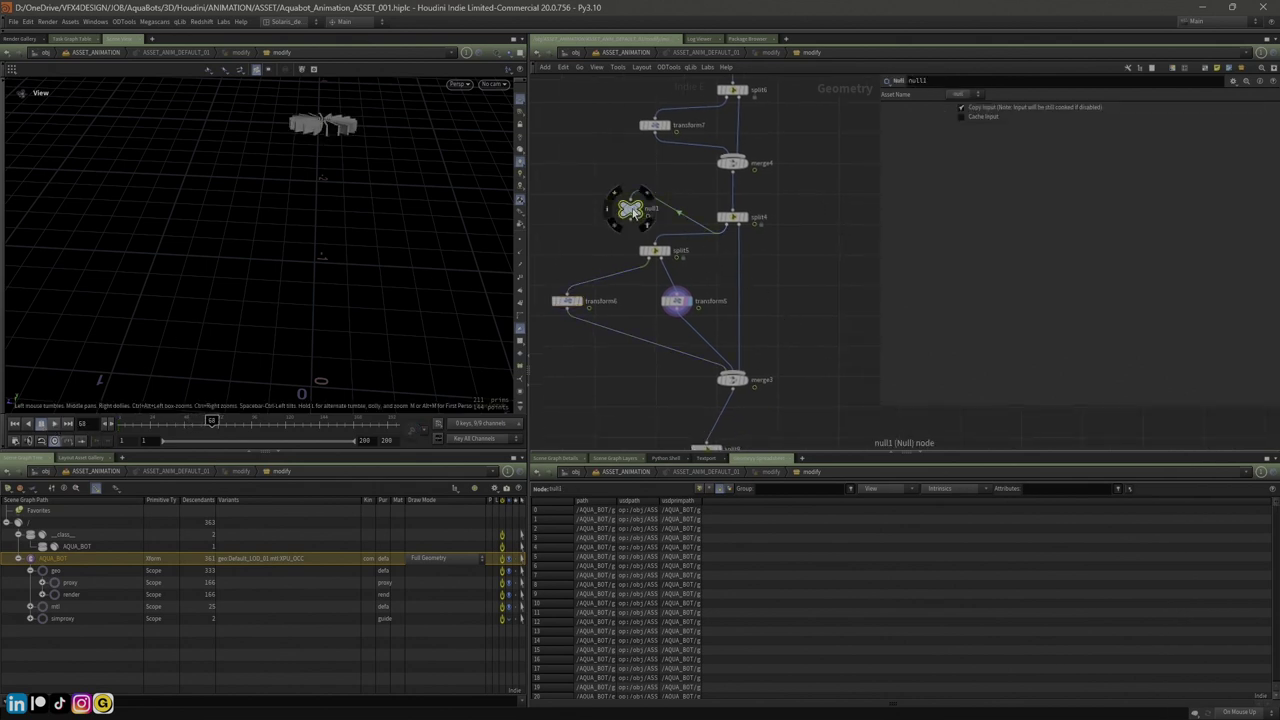
key("Delete")
Add a Null wired to split4's second output and display it to inspect the bot's body without the fans
mouse_move(740, 226)
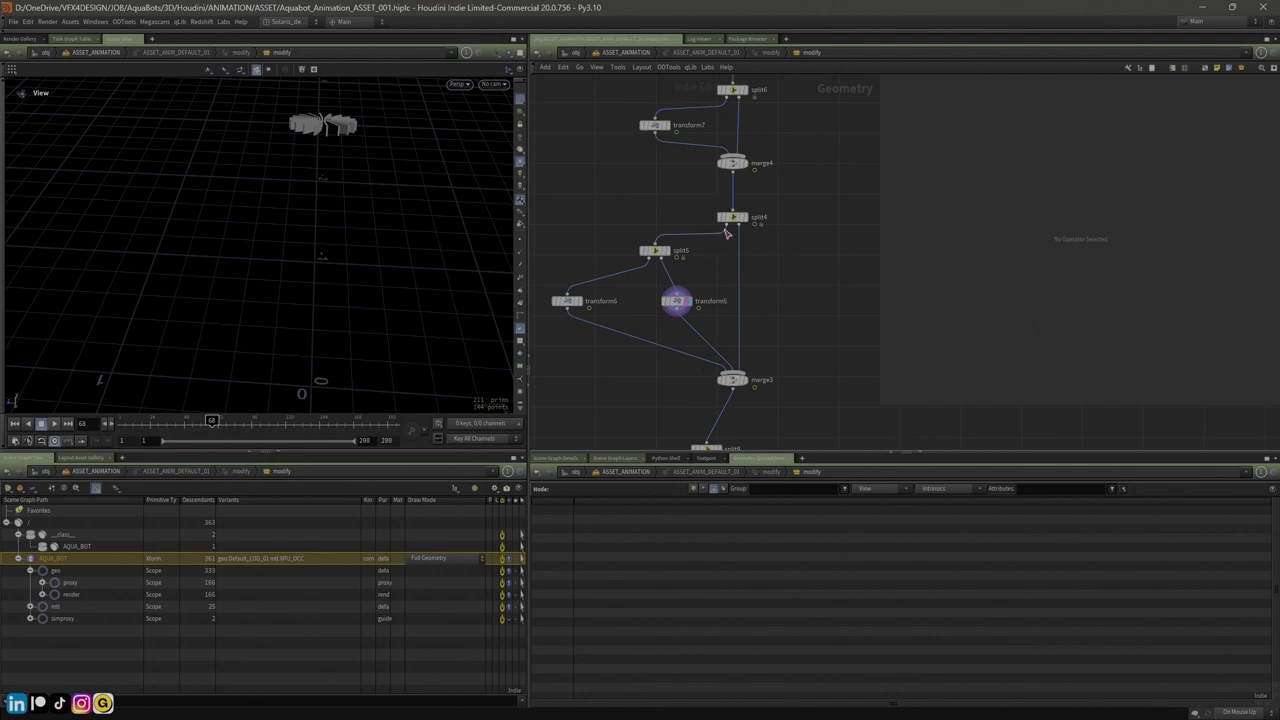
key("Tab")
type("null")
left_click(852, 283)
left_click(799, 254)
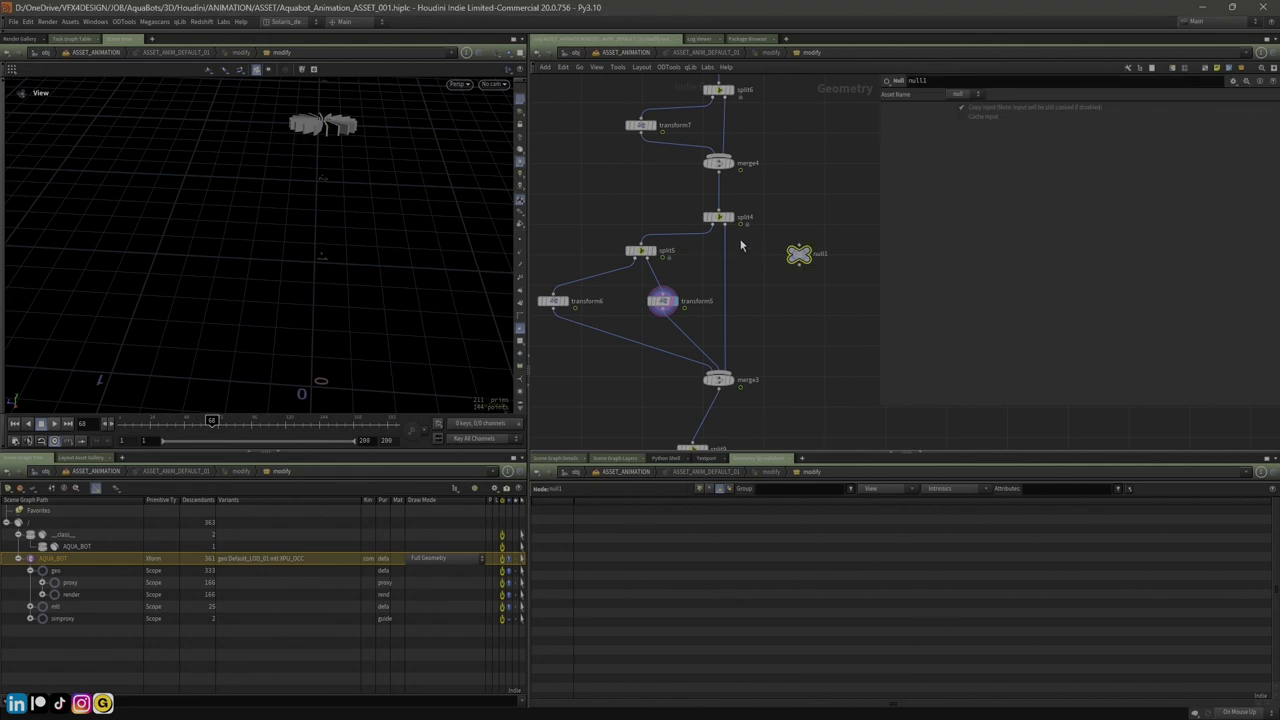
left_click_drag(727, 231, 812, 258)
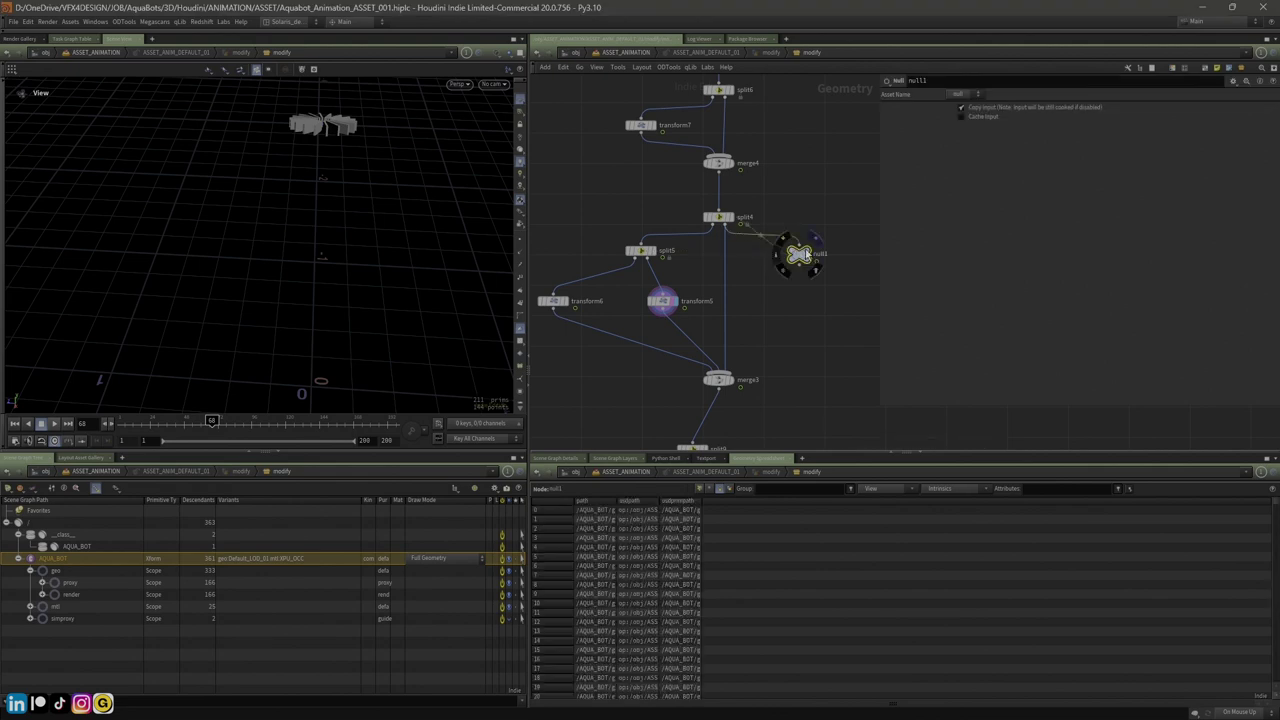
left_click(816, 241)
scroll(255, 284, "down", 3)
left_click_drag(255, 284, 281, 181)
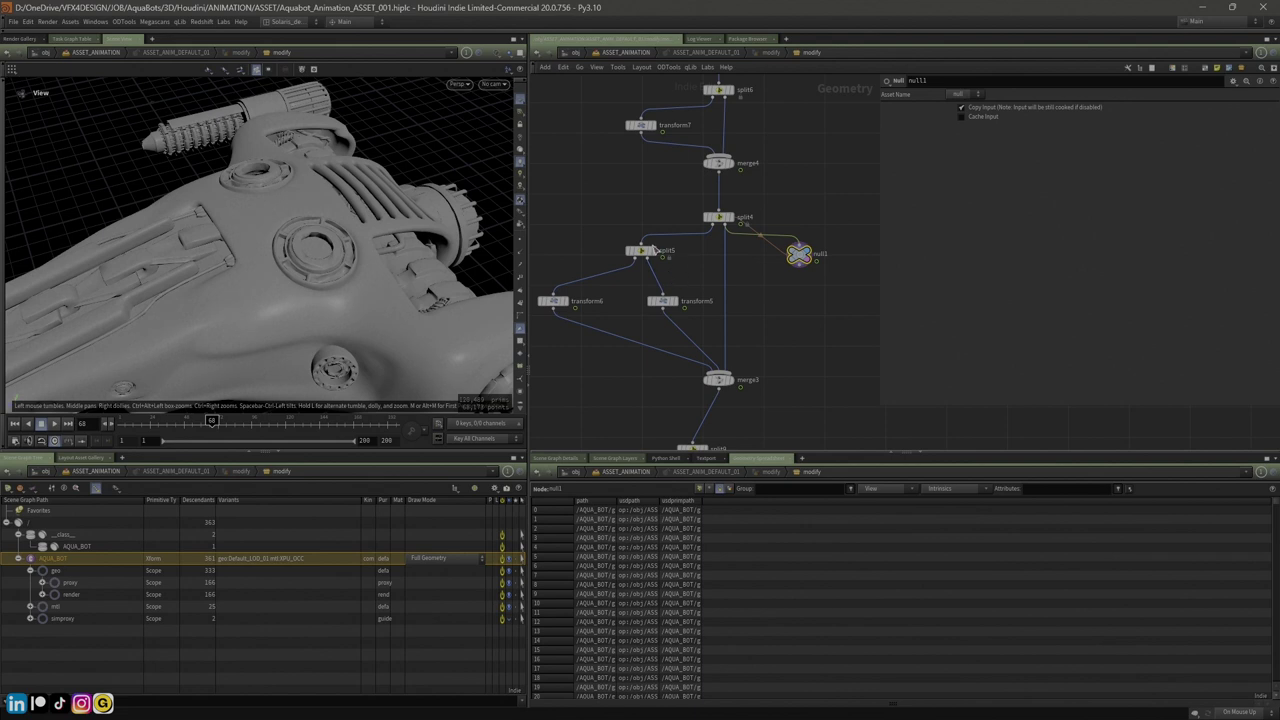
Display merge3 and play the animation to review the side fans spinning together with the body
left_click(731, 383)
left_click(64, 424)
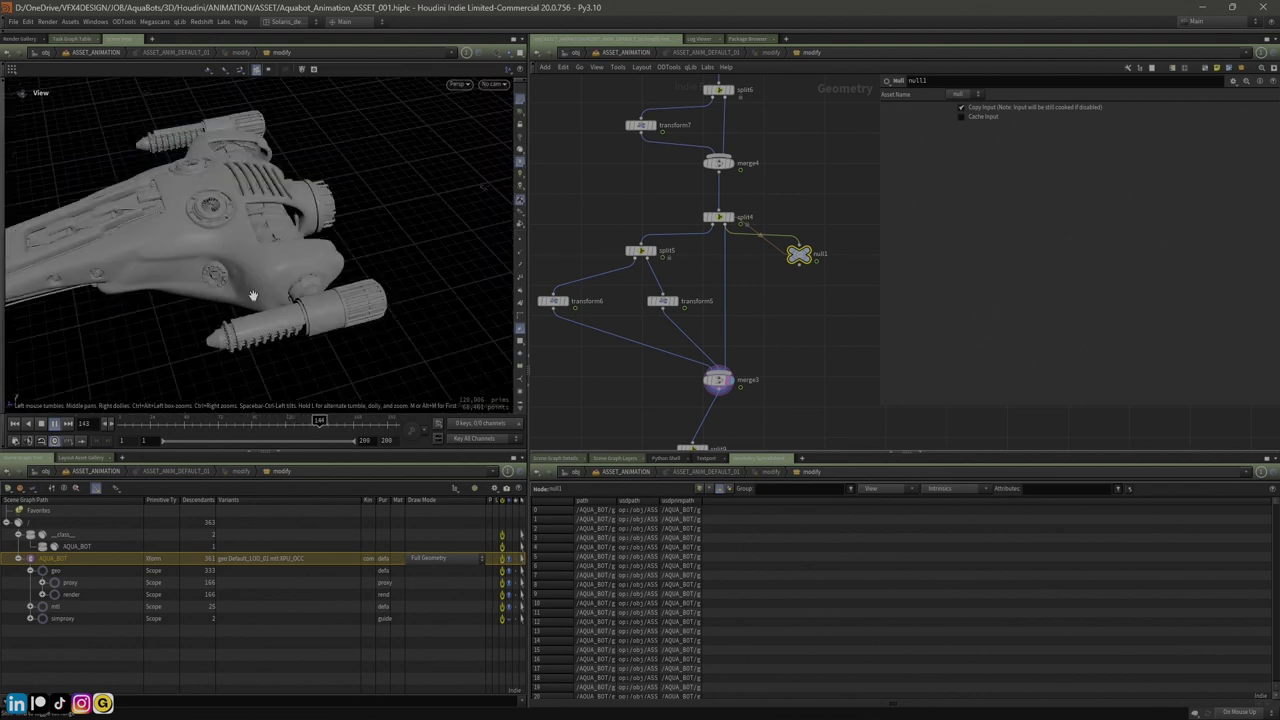
left_click(54, 424)
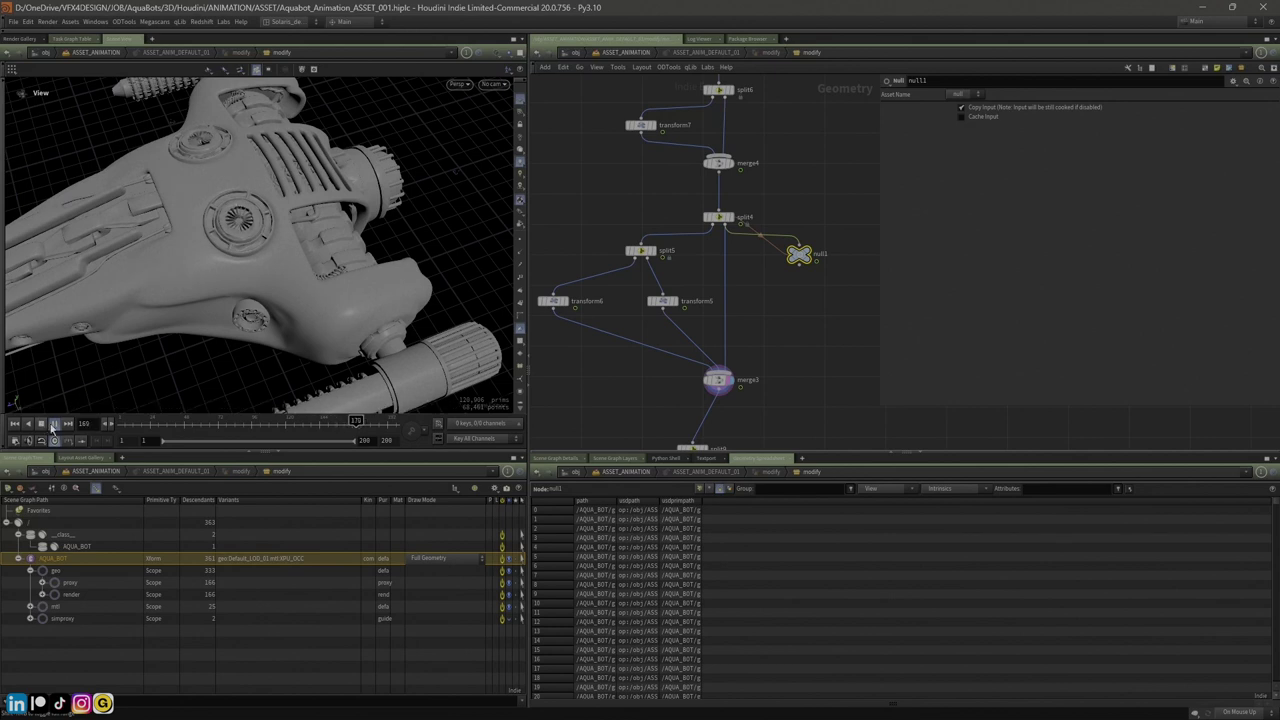
Delete the Null connected to split4's second output and bring the nodes below merge3 into view
middle_click_drag(768, 364, 776, 288)
key("Delete")
scroll(798, 248, "down", 2)
scroll(763, 286, "up", 2)
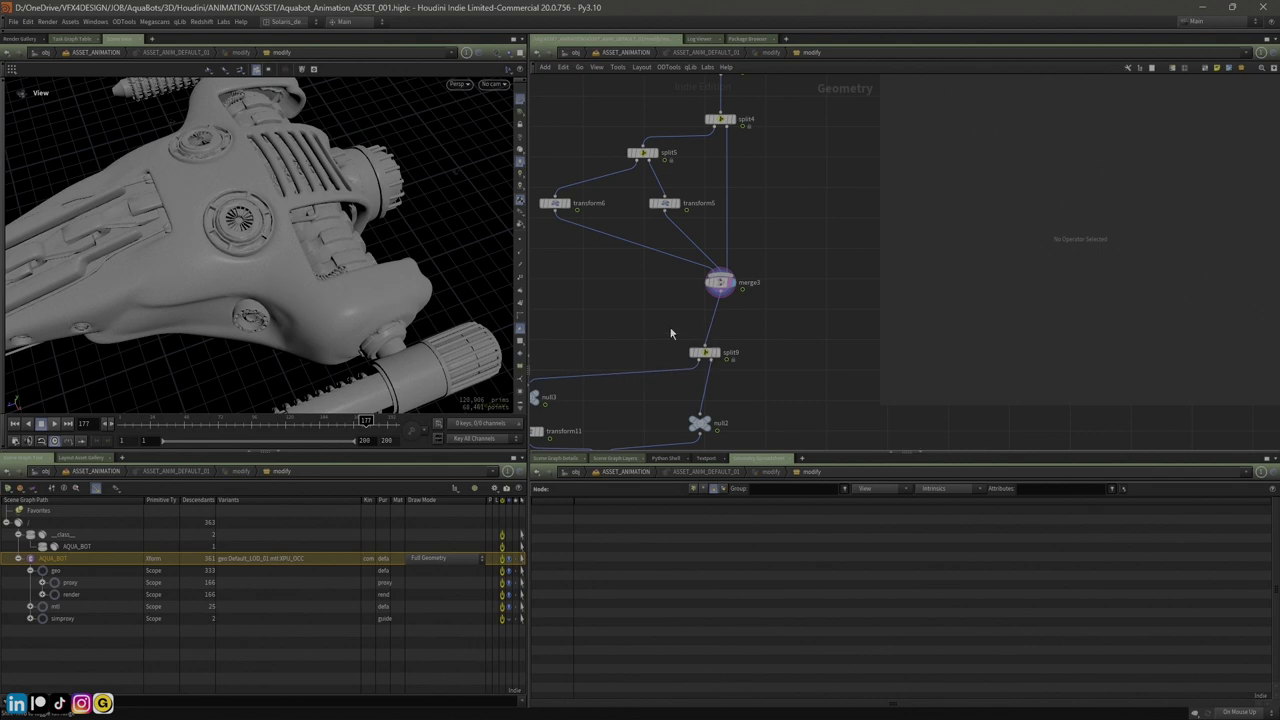
Select and display transform11, read its Z rotation expression, and play the animation of its isolated part
middle_click_drag(680, 337, 645, 243)
left_click(606, 288)
left_click(602, 287)
left_click(597, 286)
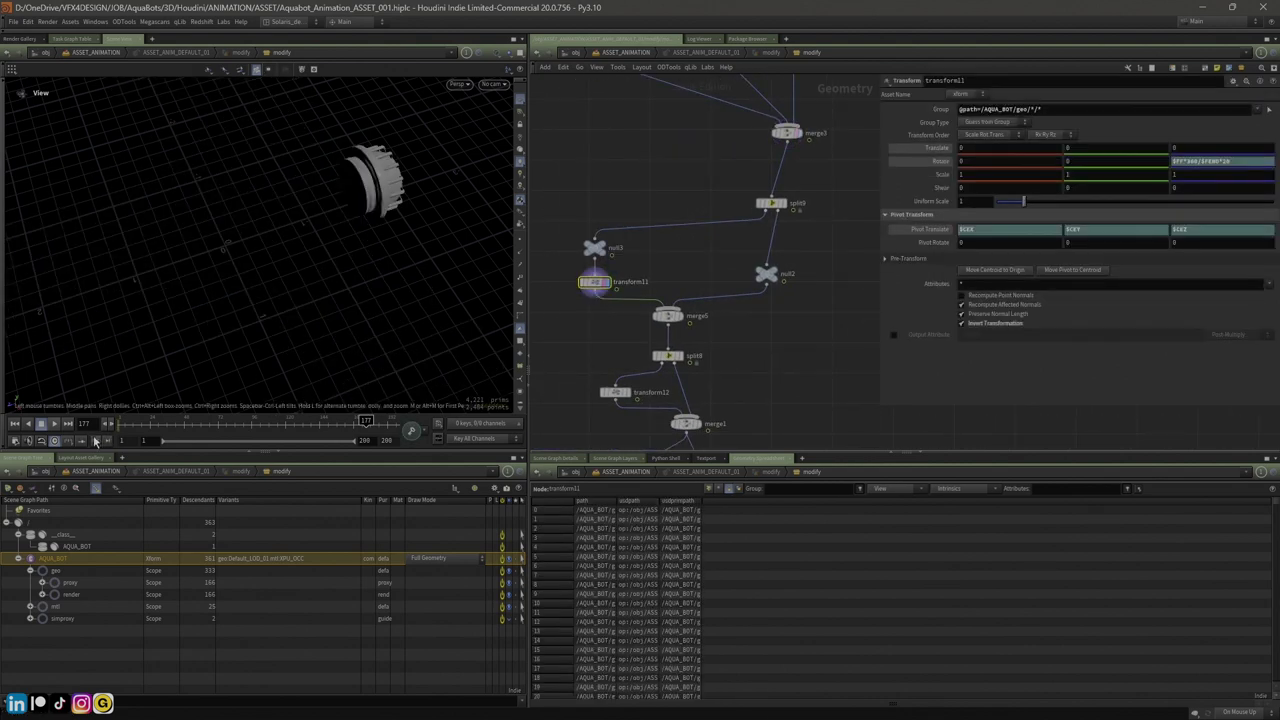
left_click(55, 424)
Display transform12 to inspect its isolated ribbed cylinder, and view the final merge and output nodes
middle_click_drag(688, 366, 712, 281)
left_click(651, 309)
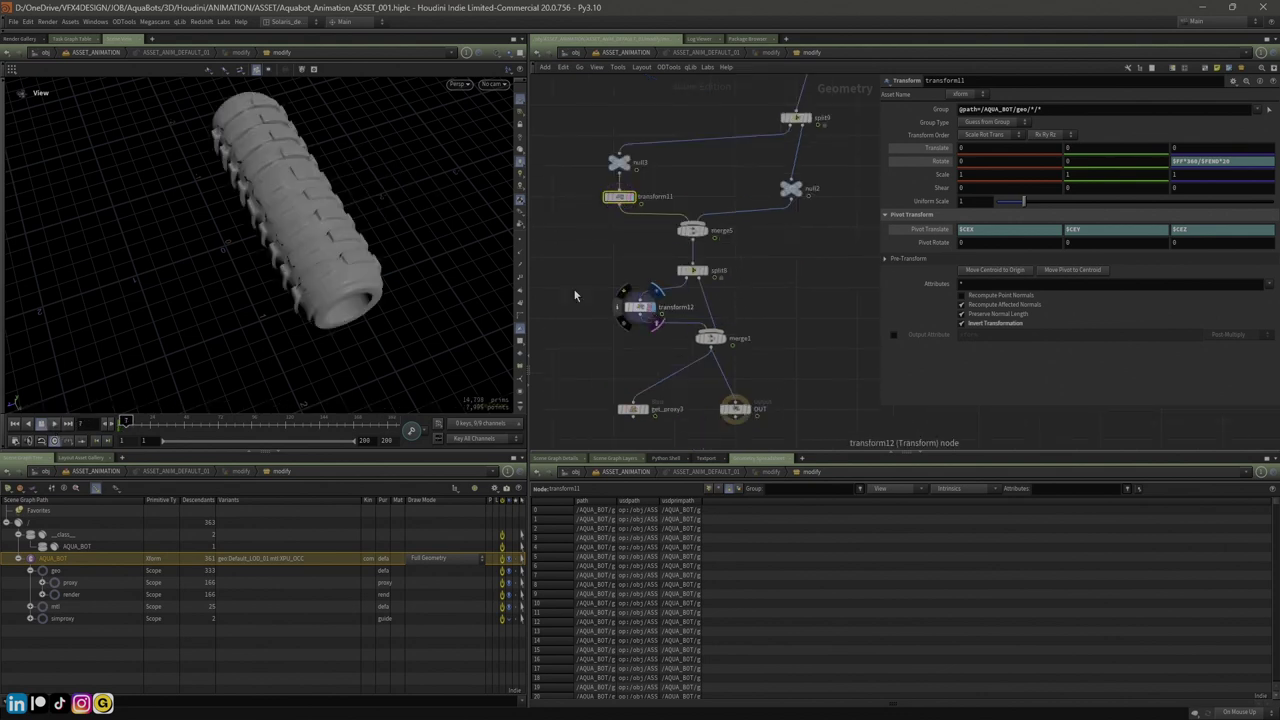
middle_click_drag(621, 333, 616, 314)
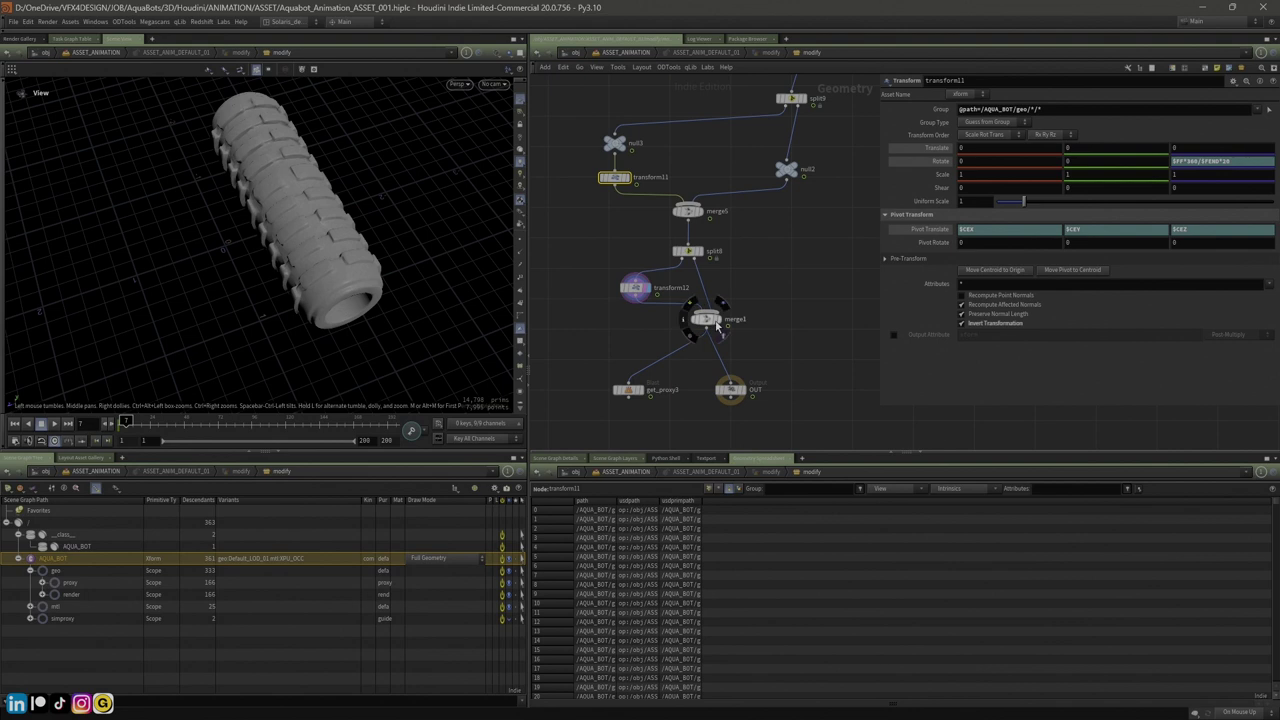
Display merge1, play its animation, and render a flipbook of the current viewport, allowing MPlay network access through the firewall
left_click(717, 322)
left_click(42, 433)
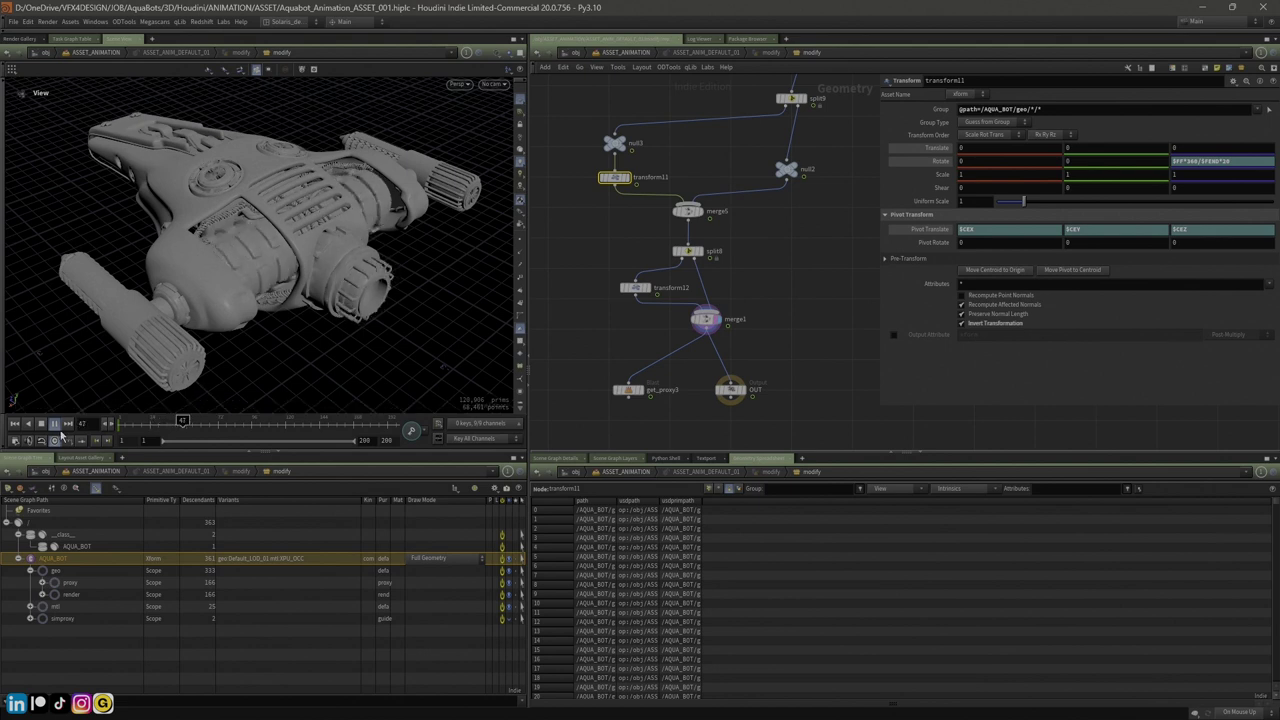
left_click(4, 398)
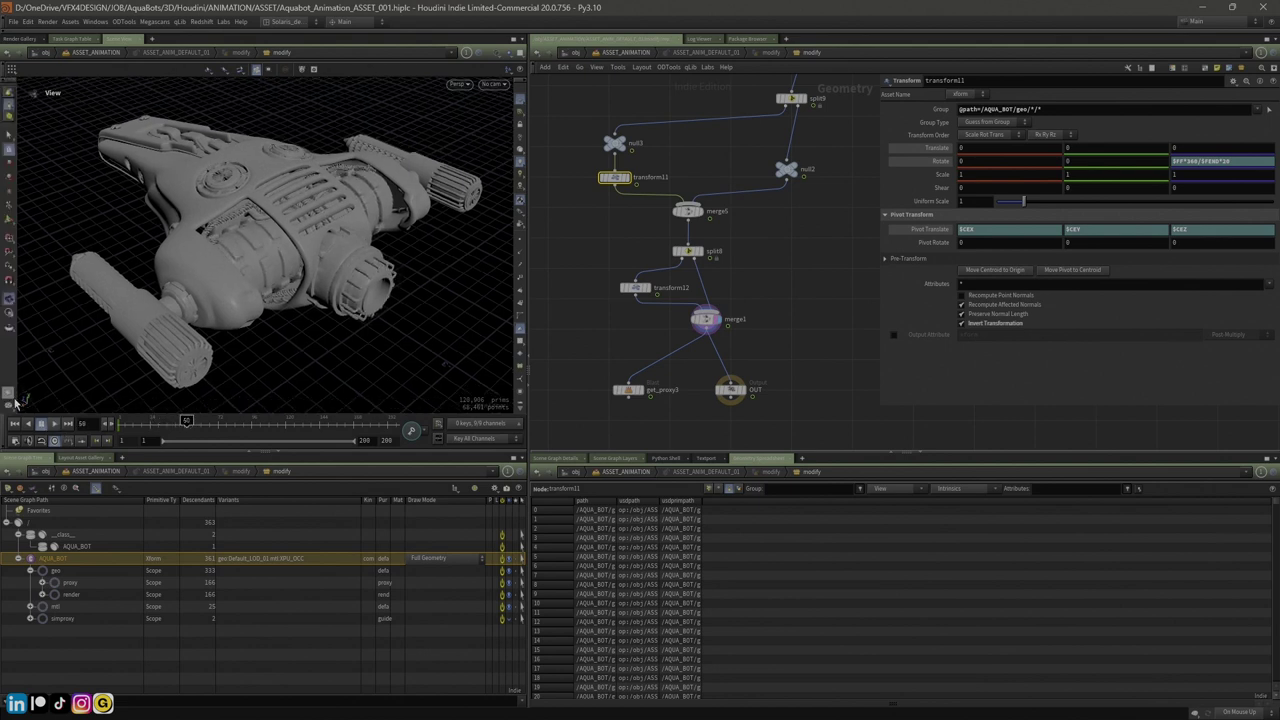
left_click(10, 395)
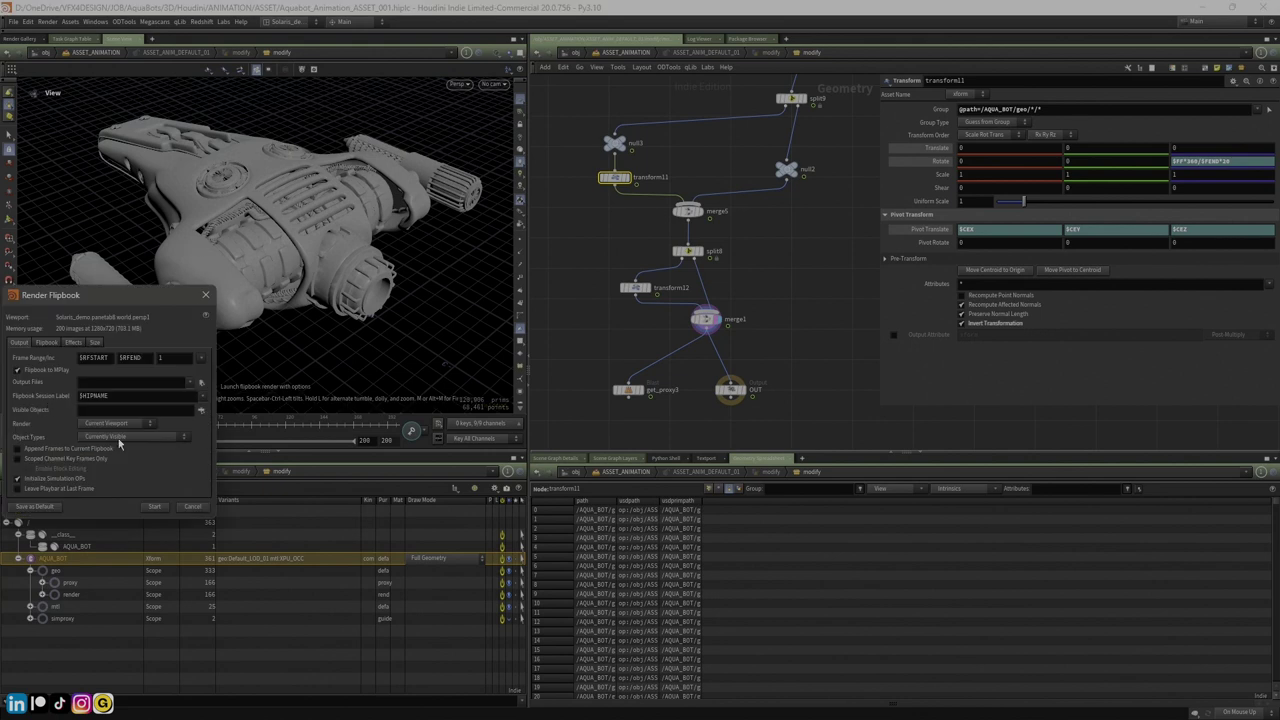
left_click(155, 507)
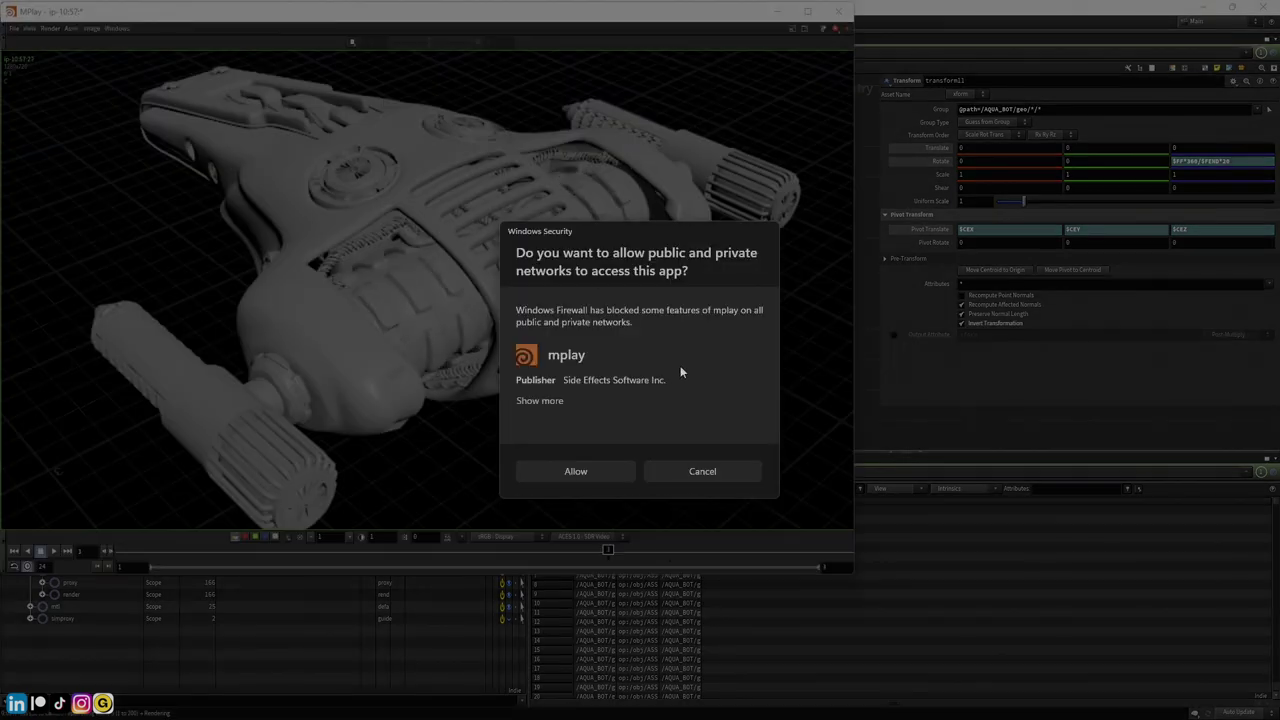
left_click(608, 468)
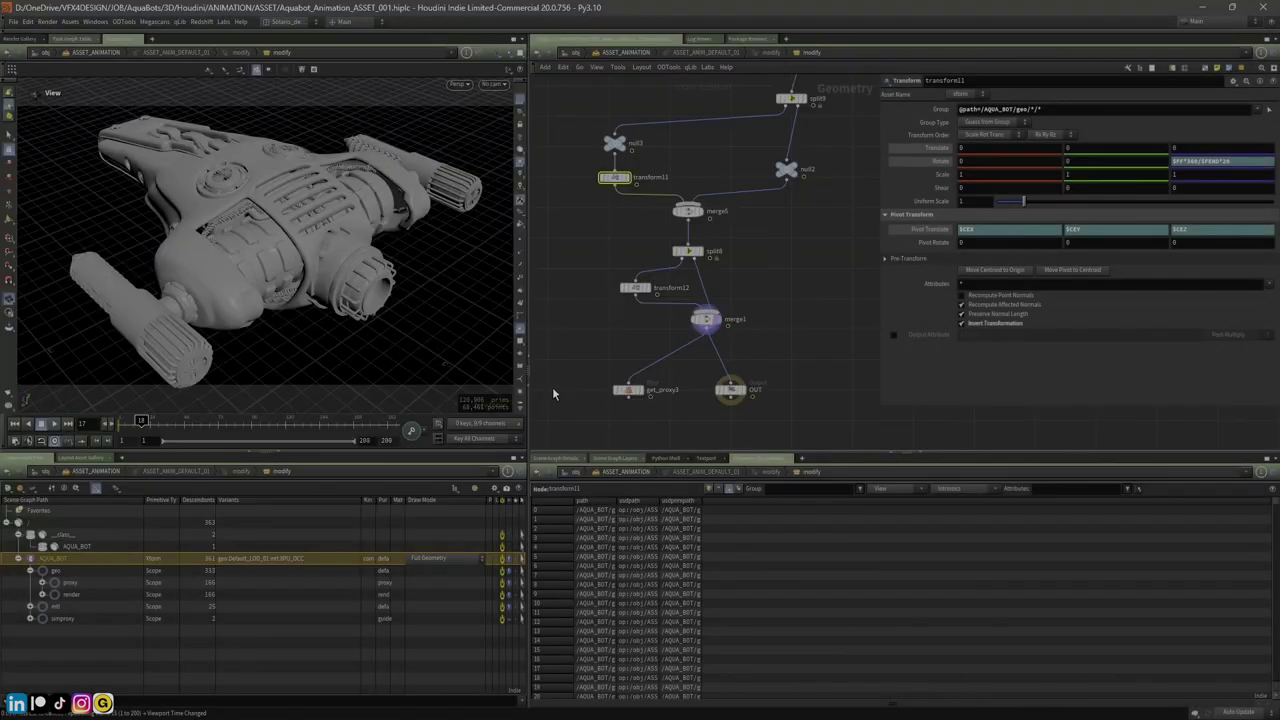
Switch to MPlay and play the rendered flipbook to review the combined body, fan and cylinder animation
mouse_move(586, 696)
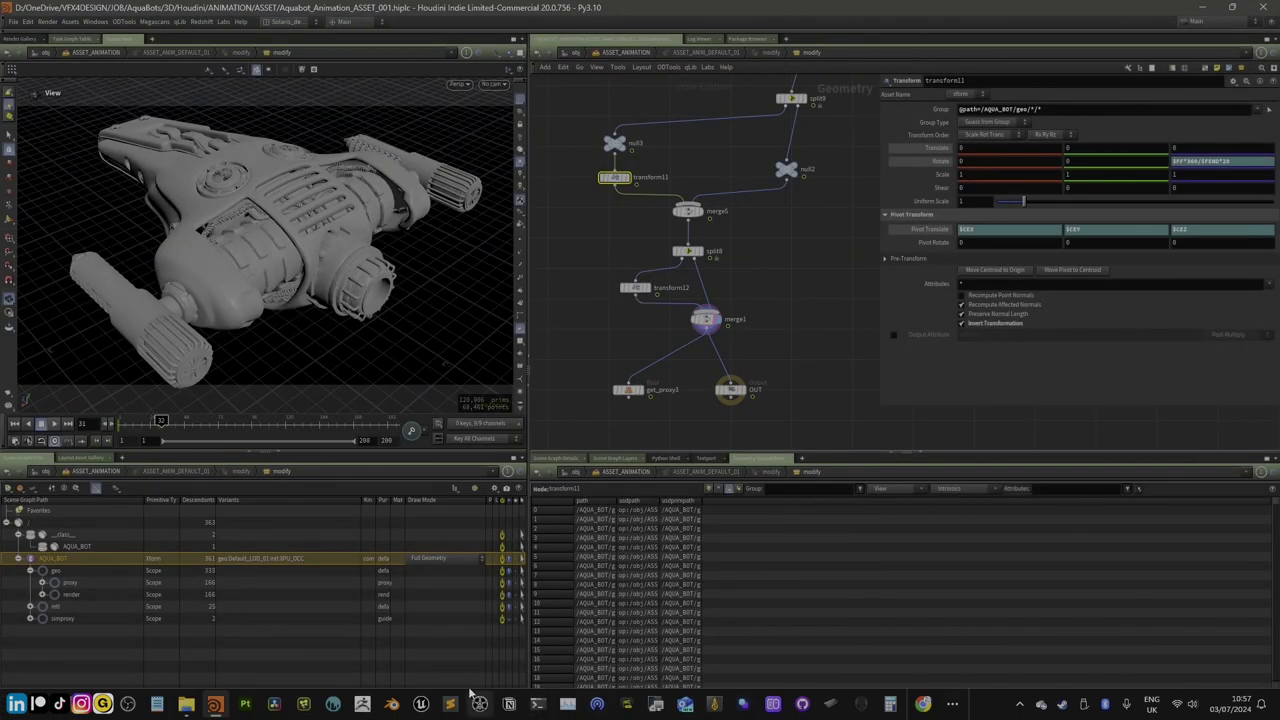
mouse_move(216, 706)
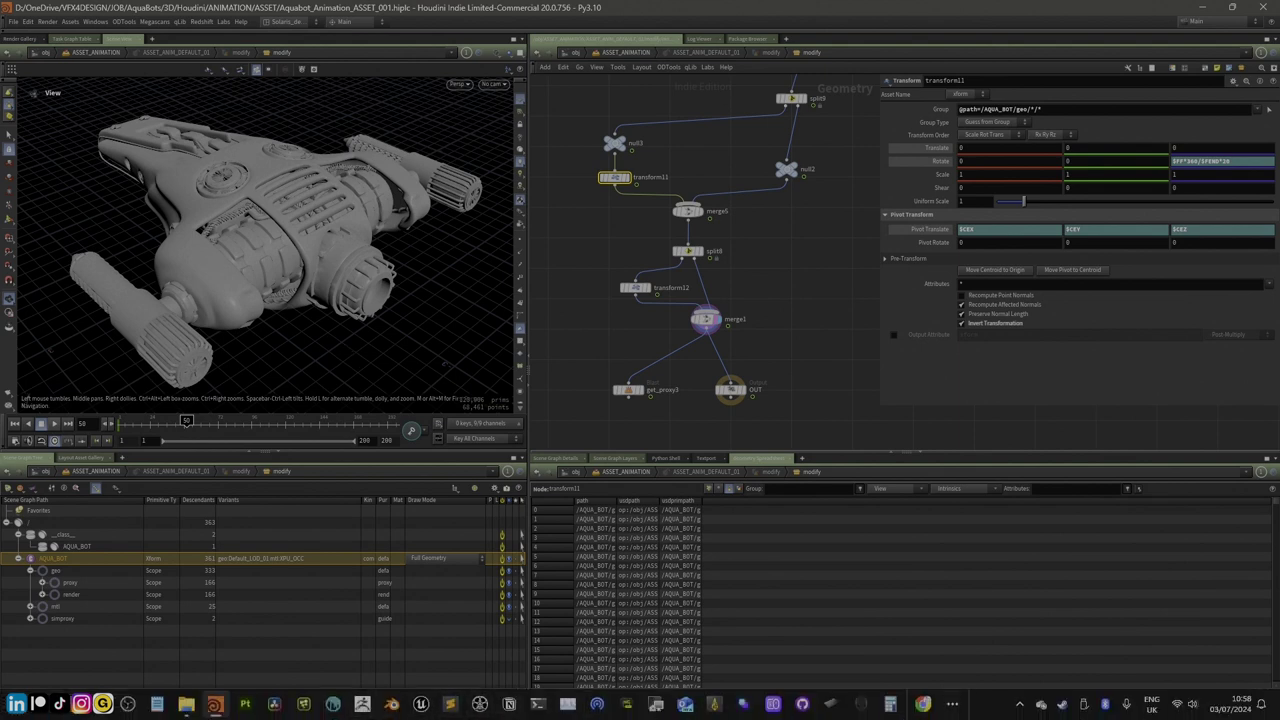
left_click(955, 705)
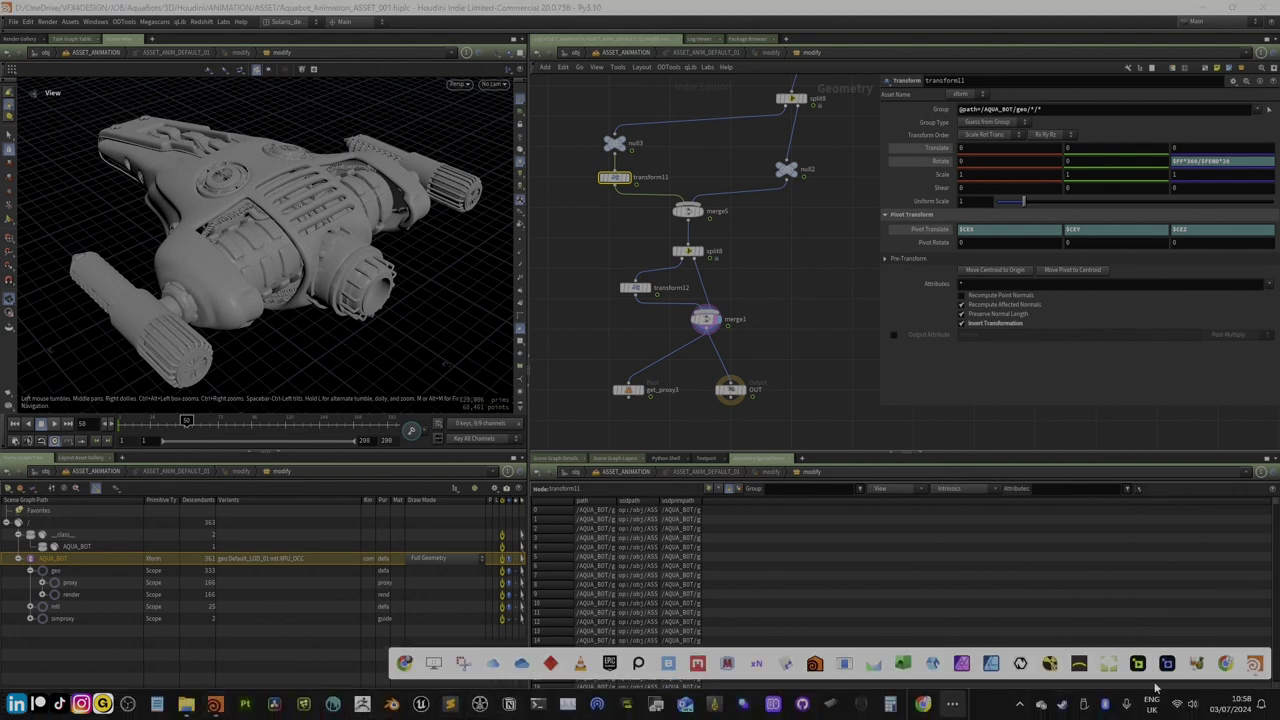
left_click(1254, 664)
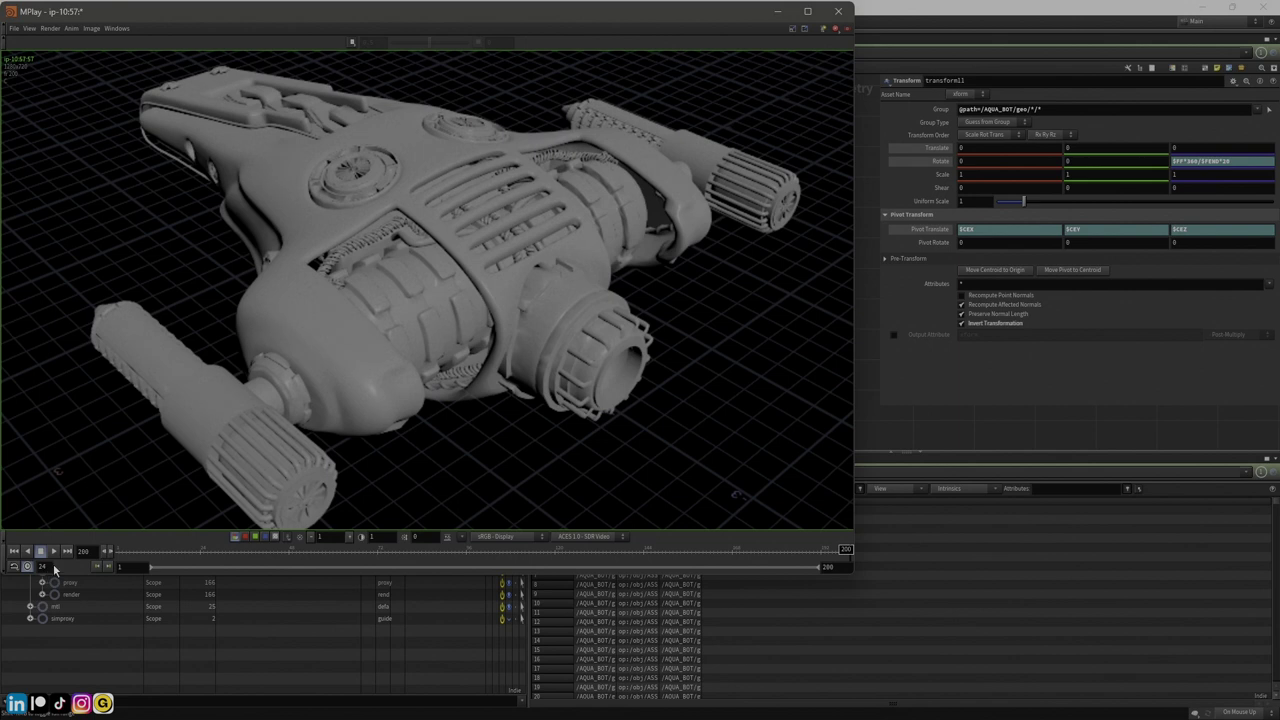
left_click(54, 551)
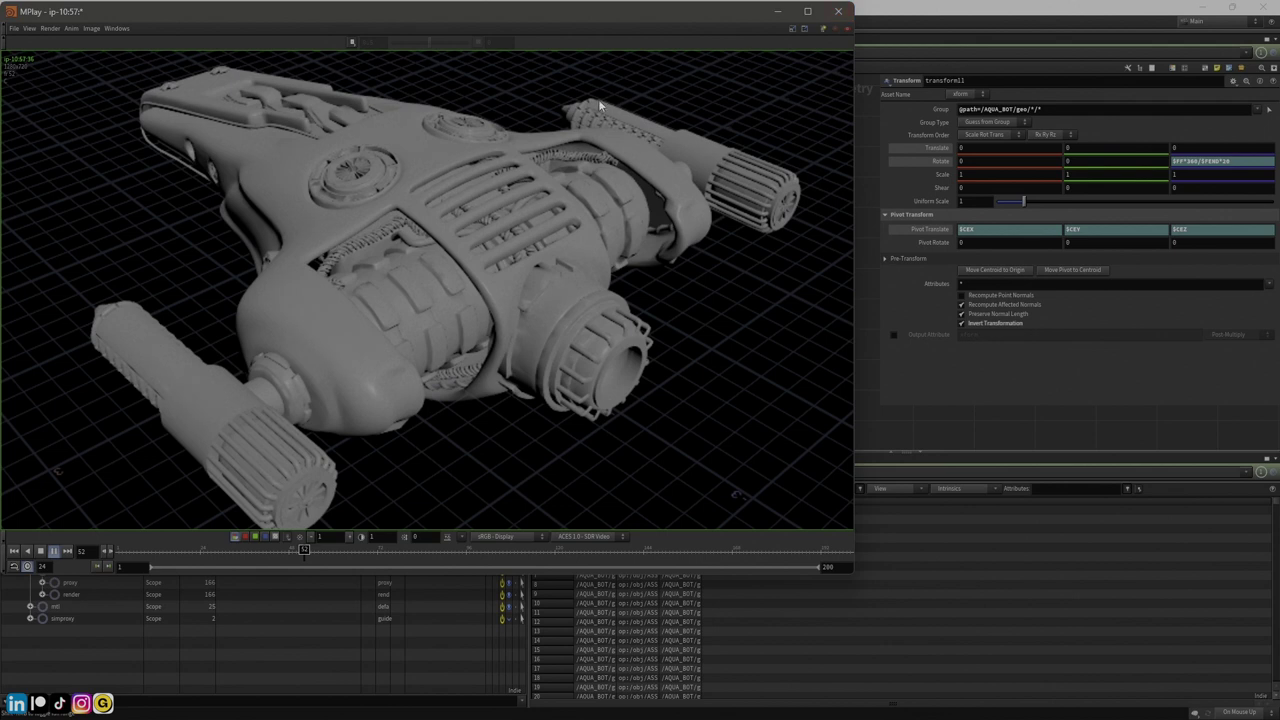
Return to Houdini and bypass the tmp_remove_render_purp Blast node near the start of the network
key("alt+Tab")
scroll(683, 402, "down", 3)
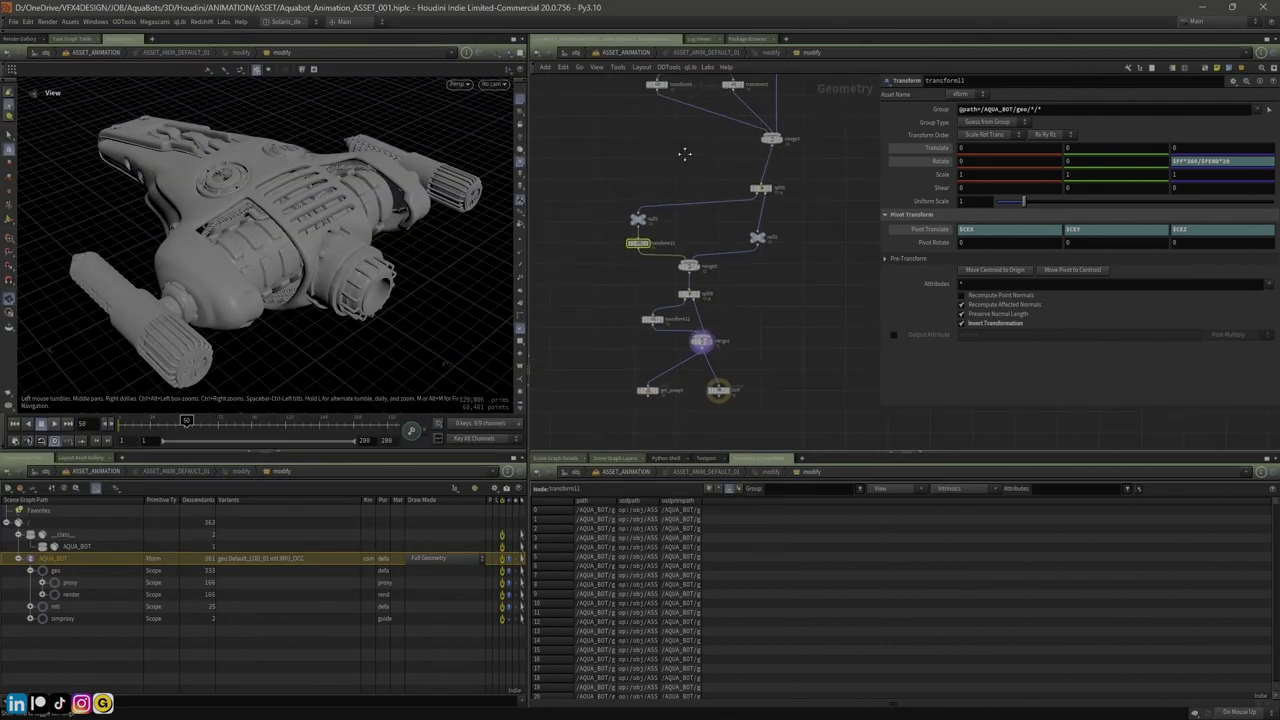
middle_click_drag(687, 152, 654, 359)
middle_click_drag(642, 122, 589, 283)
scroll(709, 175, "up", 3)
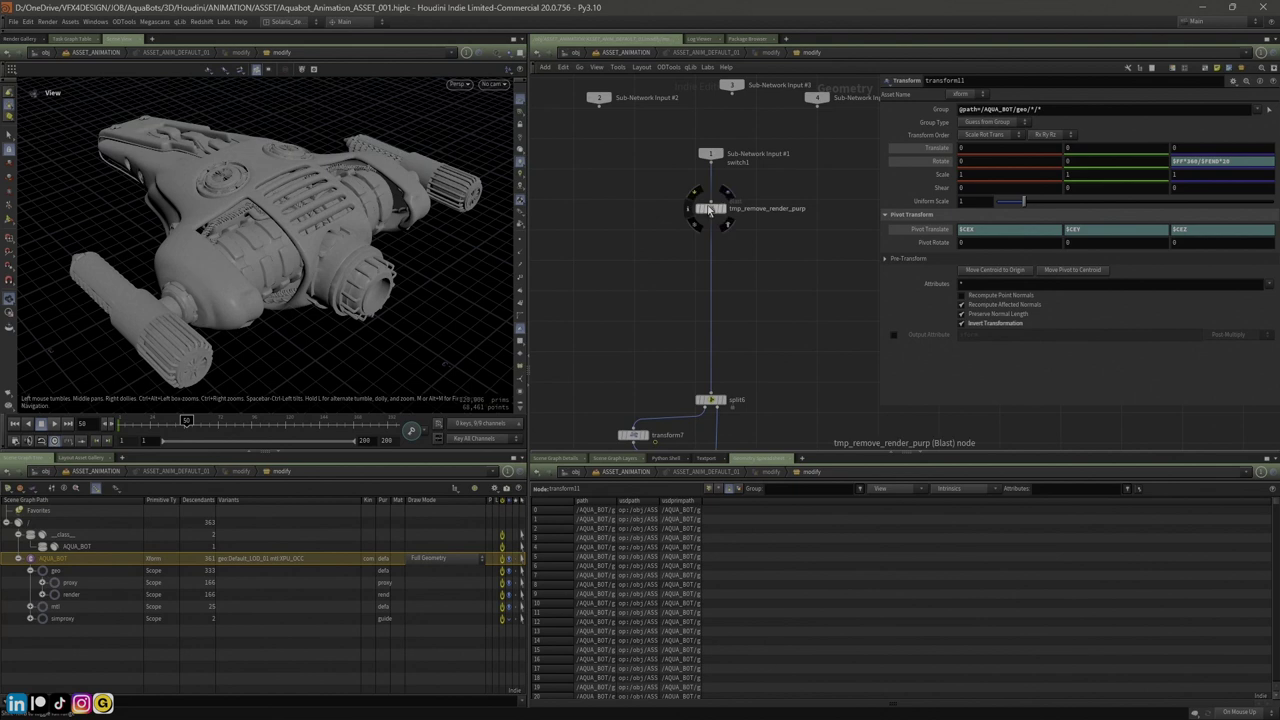
left_click(696, 195)
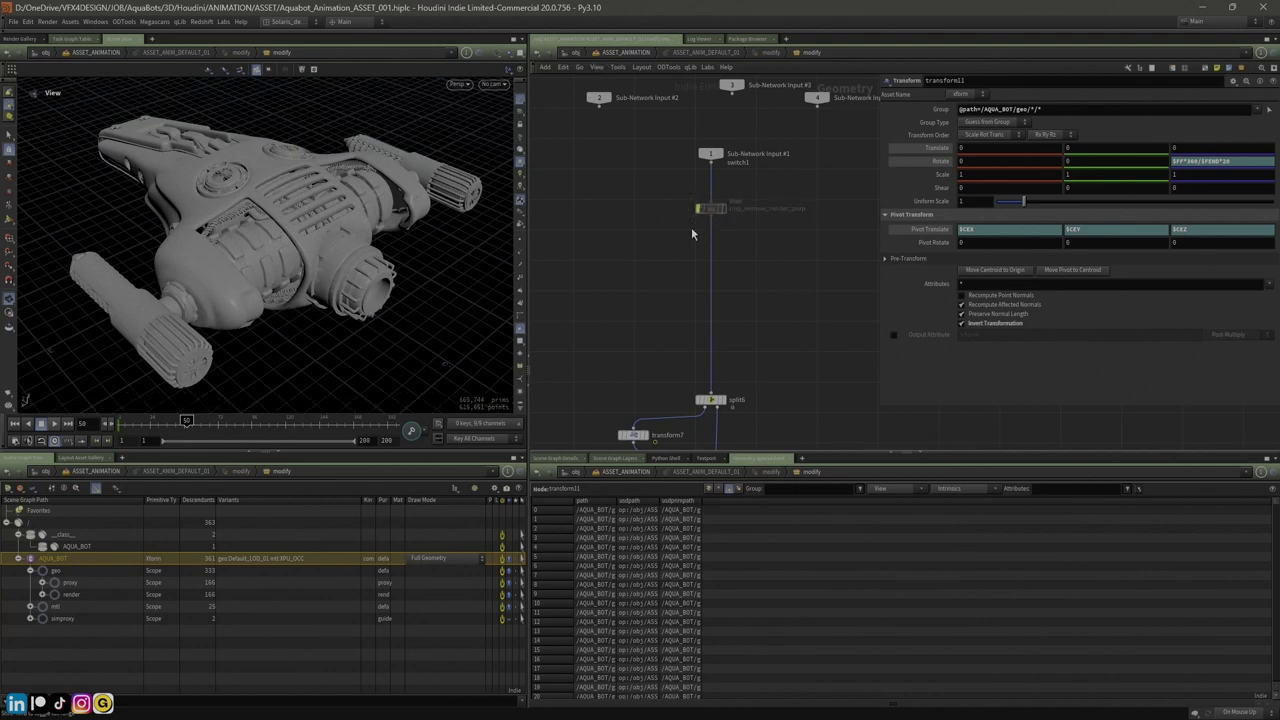
Check the Purpose setting on ASSET_ANIM_DEFAULT_01, then reopen its inner network and inspect the tmp_remove_render_purp group
left_click(612, 52)
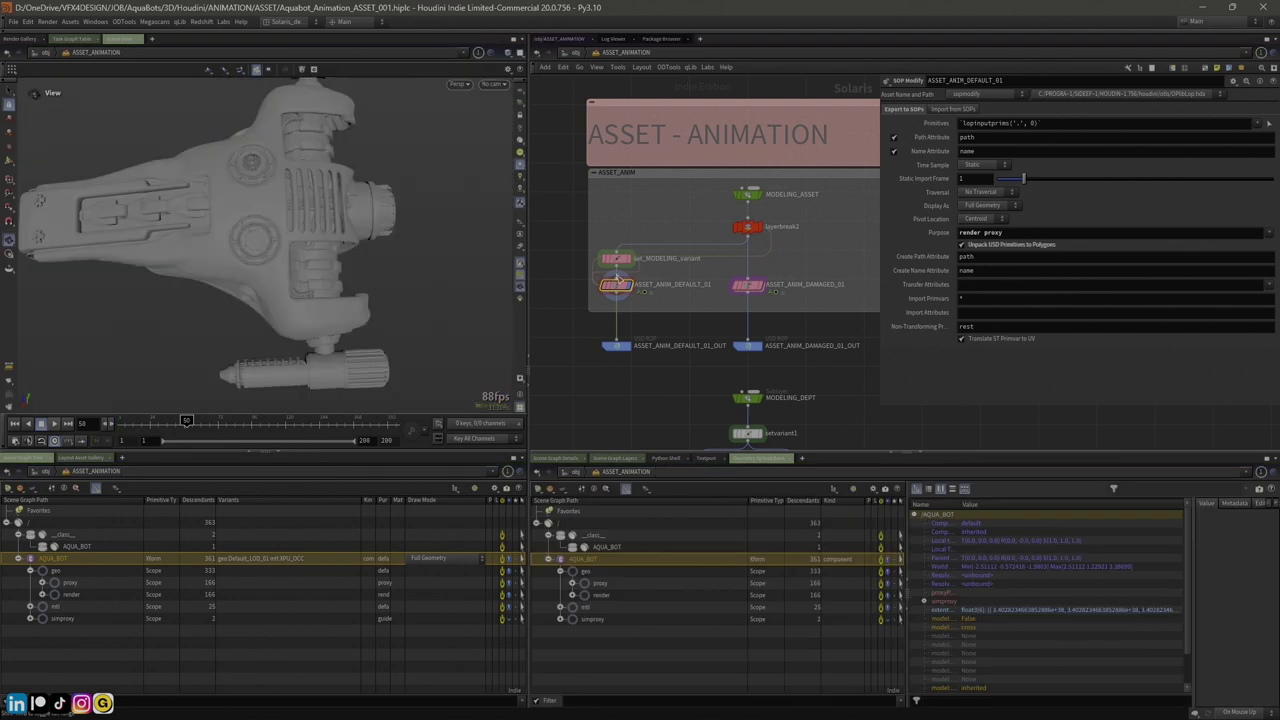
left_click_drag(960, 236, 958, 235)
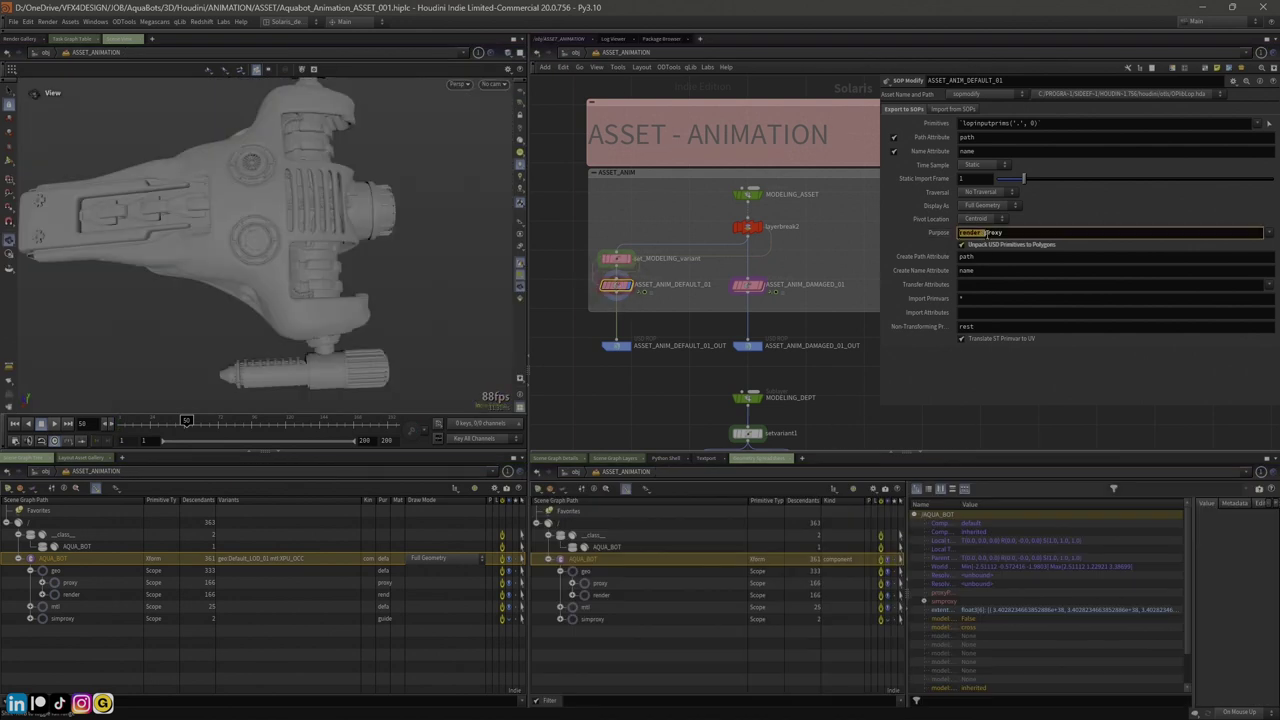
left_click(618, 288)
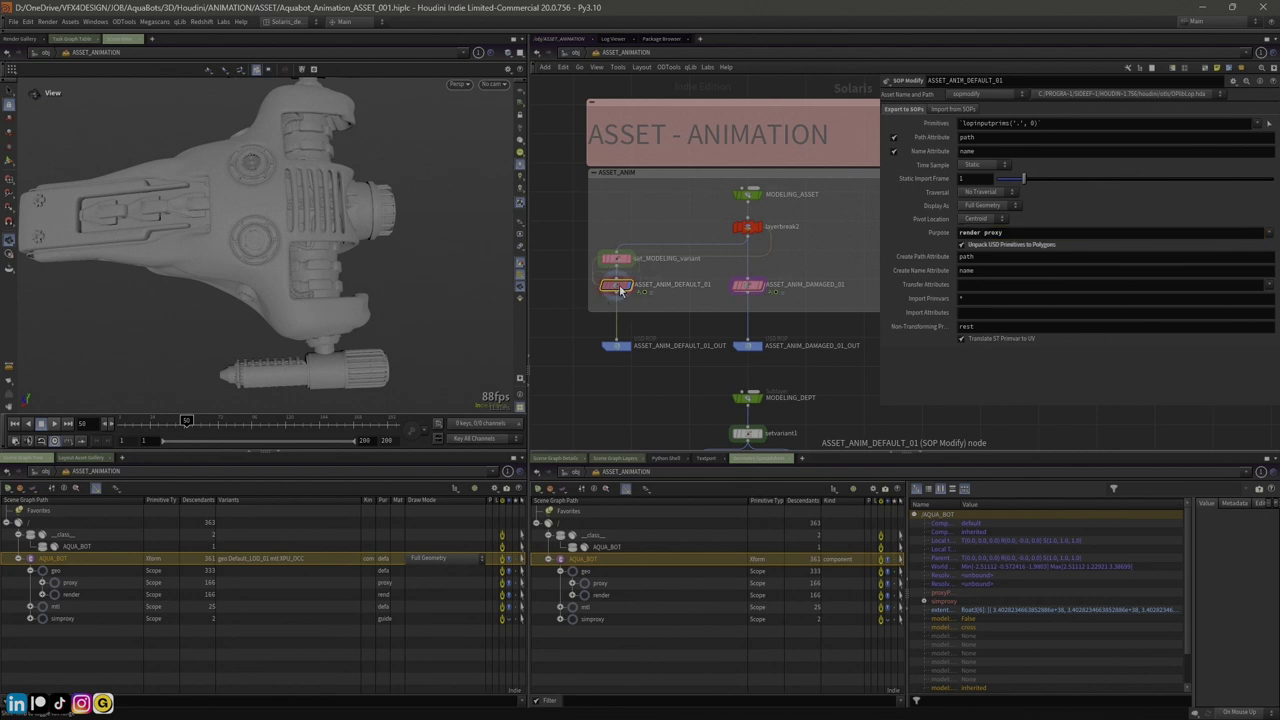
double_click(618, 287)
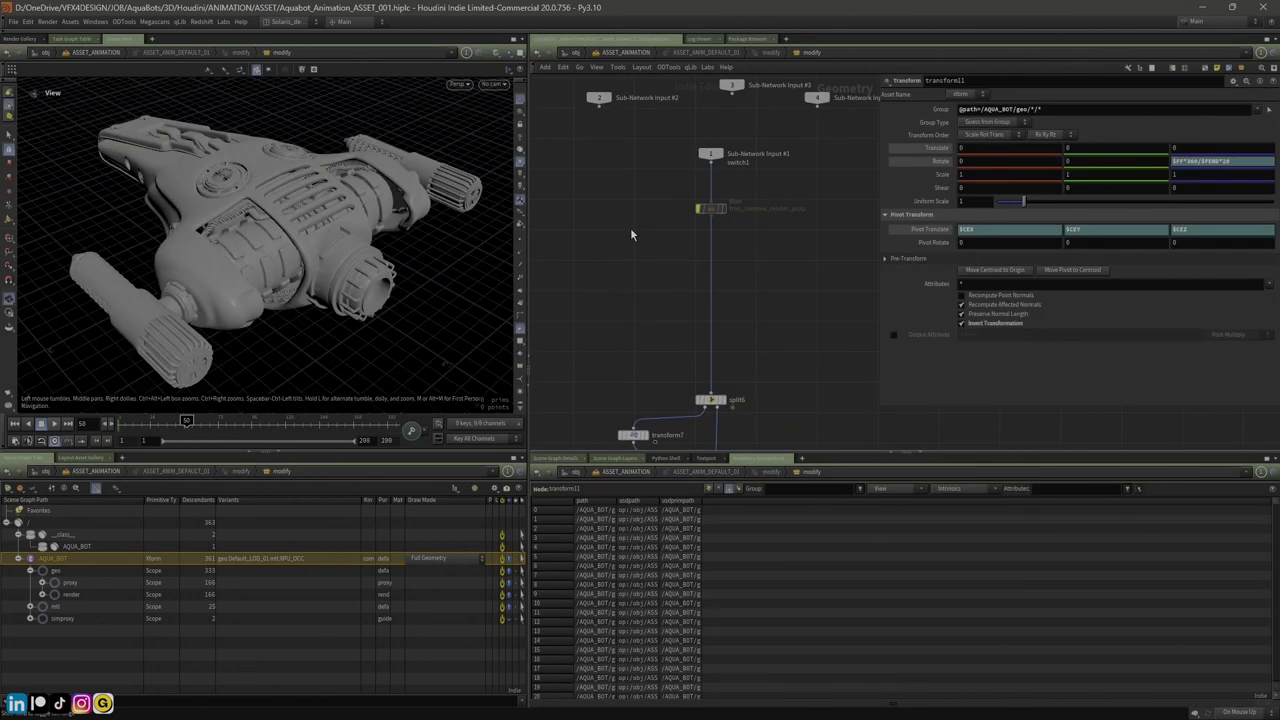
left_click(710, 208)
Compare merge1 with get_proxy3 in shaded and wireframe views, and inspect the proxy geometry at frame 100
scroll(710, 215, "down", 3)
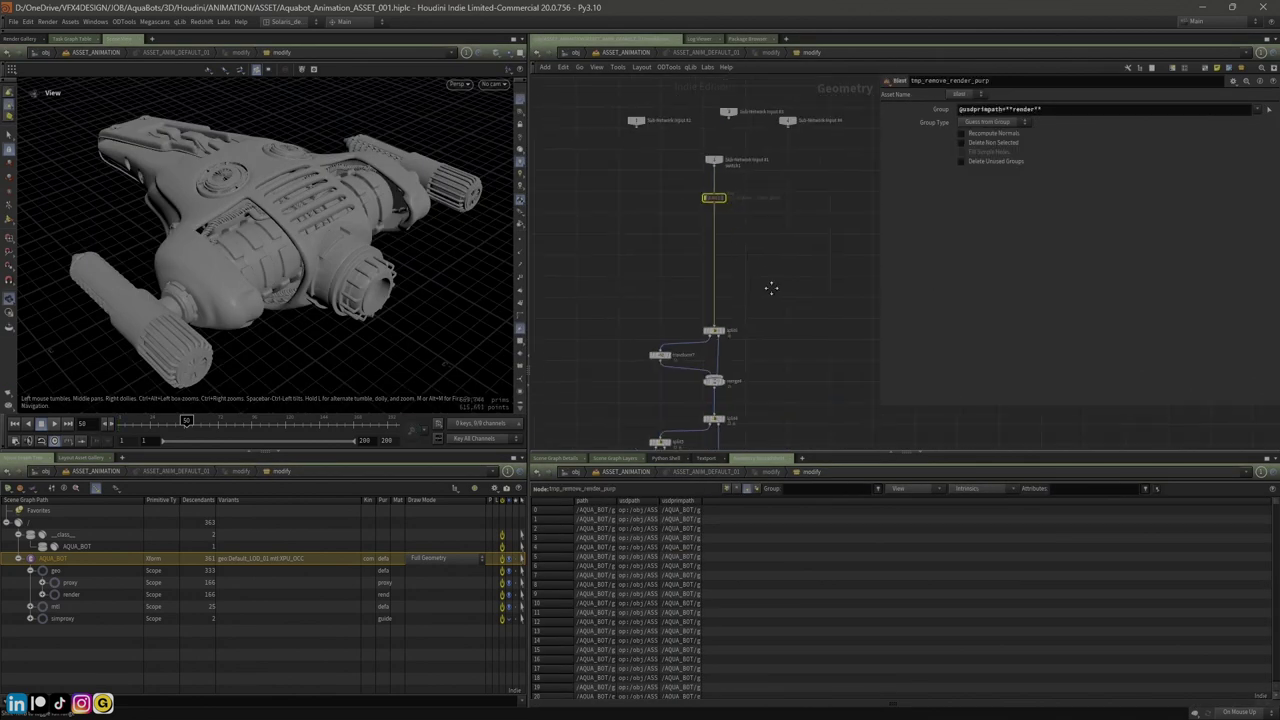
middle_click_drag(647, 281, 627, 72)
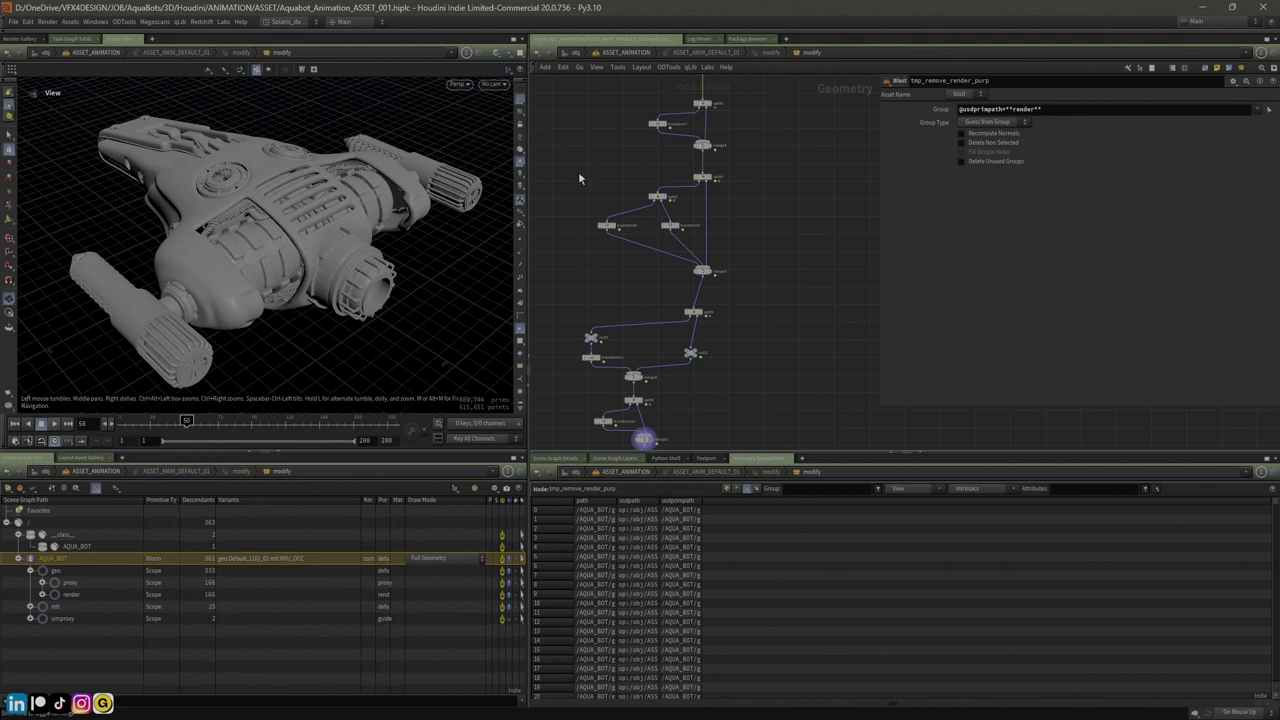
middle_click_drag(570, 280, 578, 169)
mouse_move(248, 257)
right_mouse_down()
mouse_move(294, 251)
mouse_move(259, 252)
right_mouse_up()
key("shift+w")
key("w")
scroll(703, 348, "up", 4)
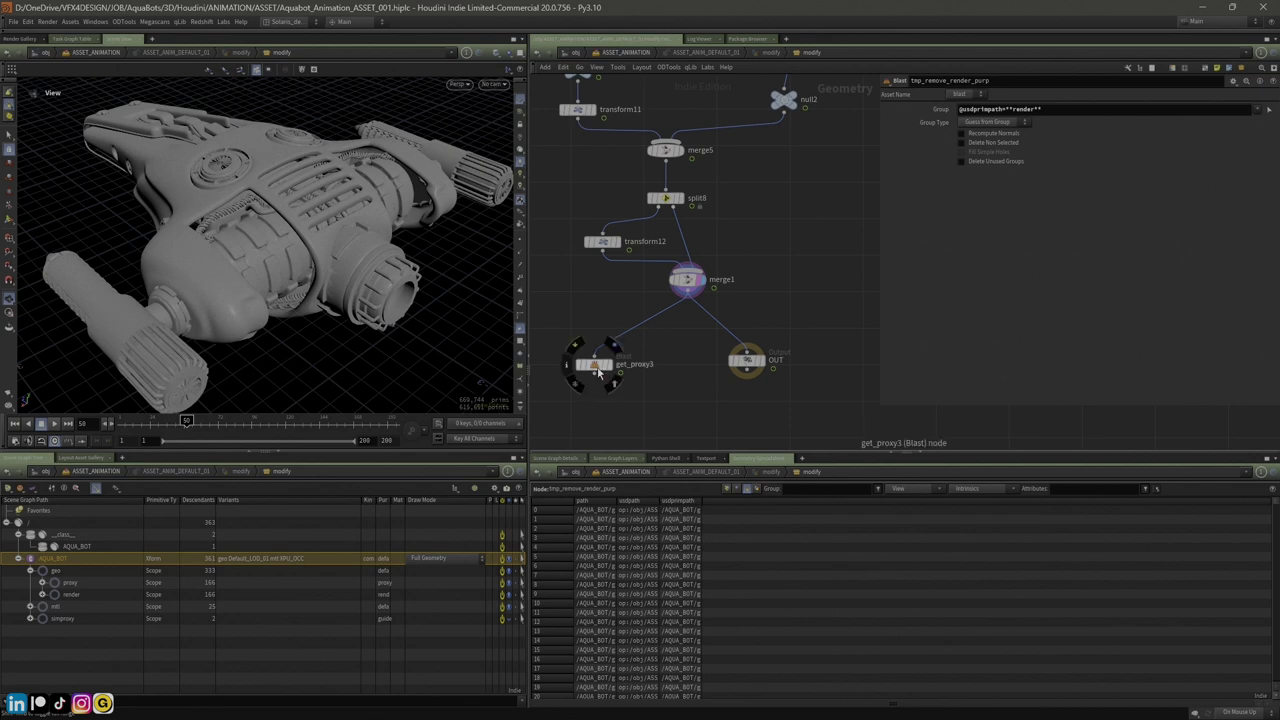
left_click(611, 370)
key("w")
key("w")
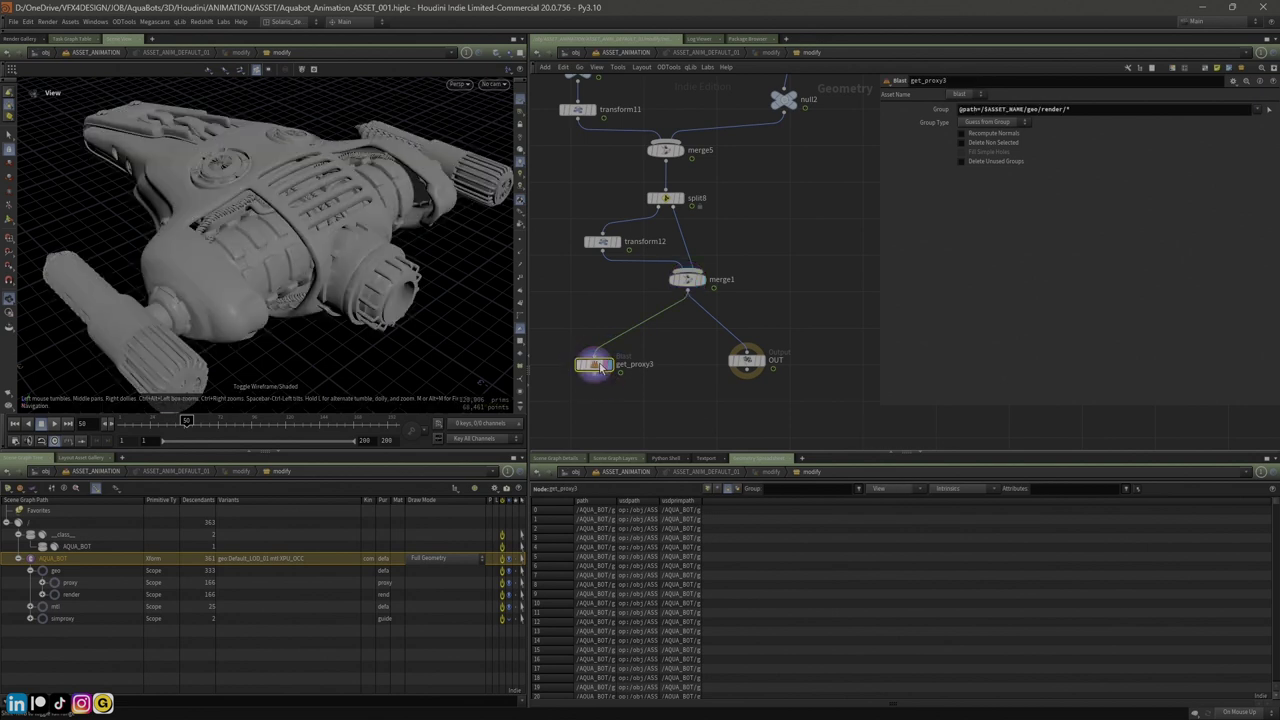
left_click(166, 420)
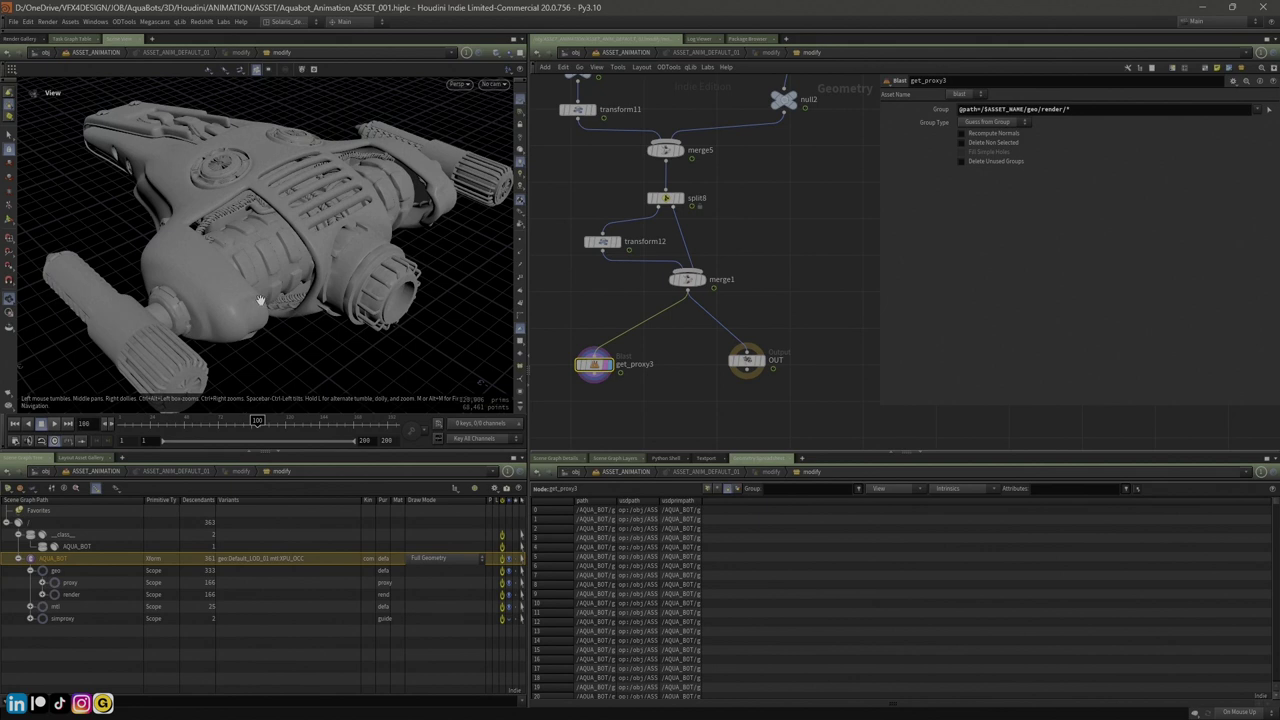
key("w")
Display the OUT node, align it directly below merge1, and return to the ASSET_ANIMATION network
left_click(693, 372)
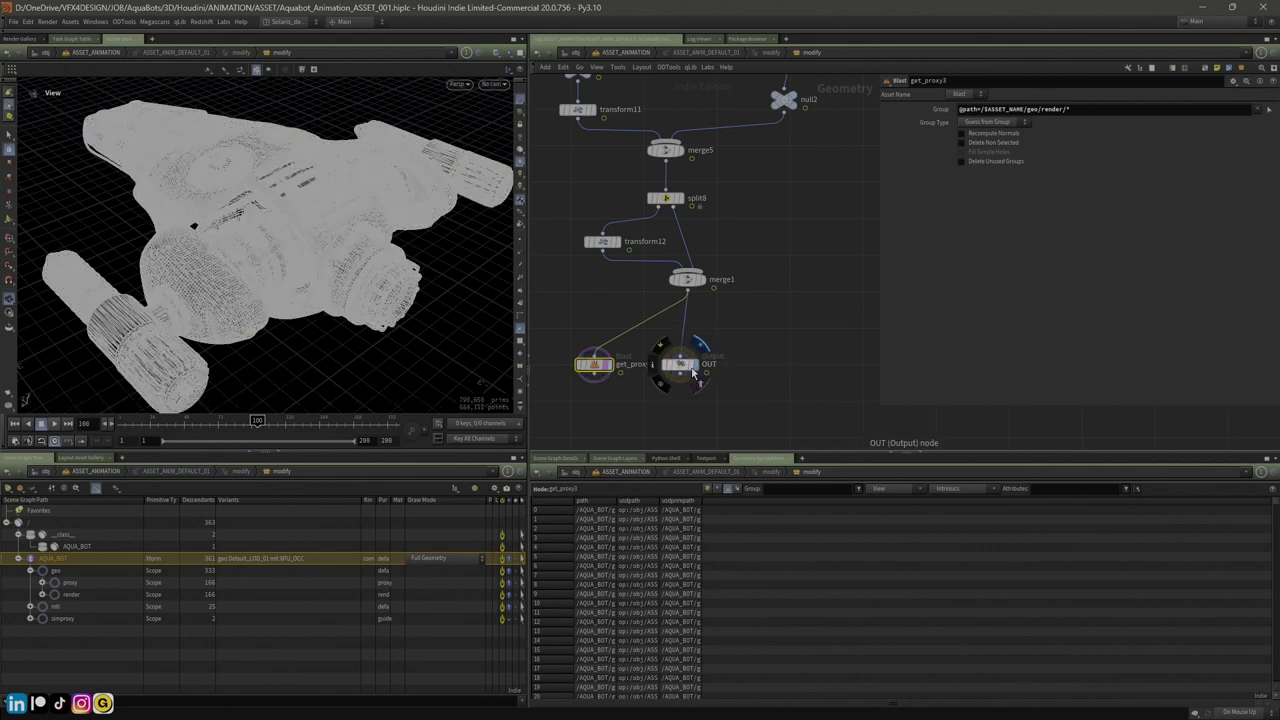
left_click_drag(683, 366, 690, 366)
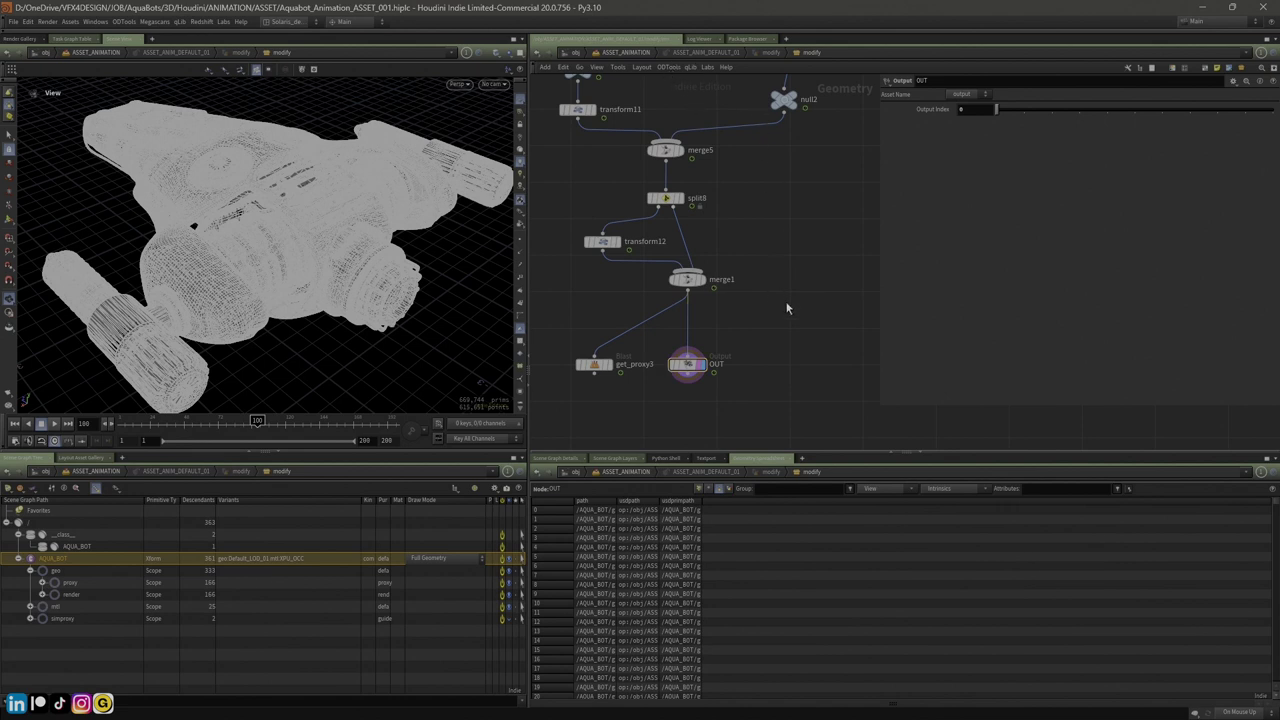
key("u")
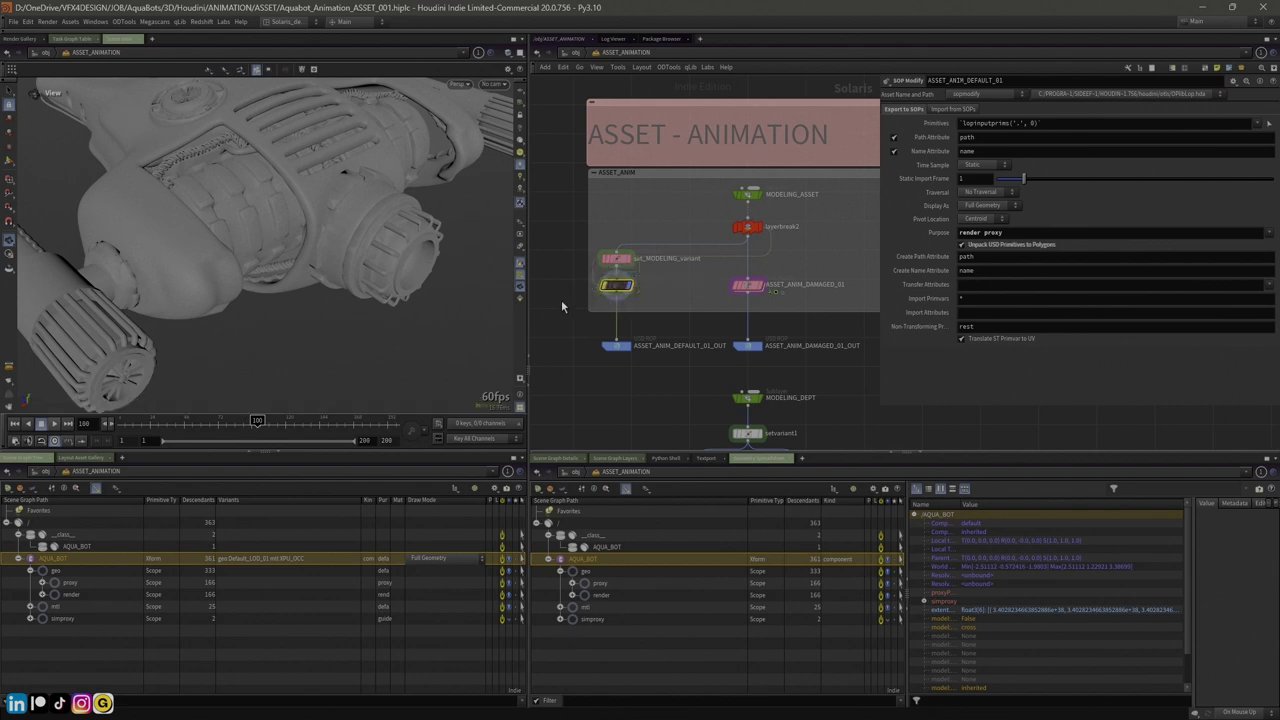
Scrub the timeline to frame 150 to review the animation of ASSET_ANIM_DEFAULT_01 in Solaris
middle_click_drag(542, 315, 551, 320)
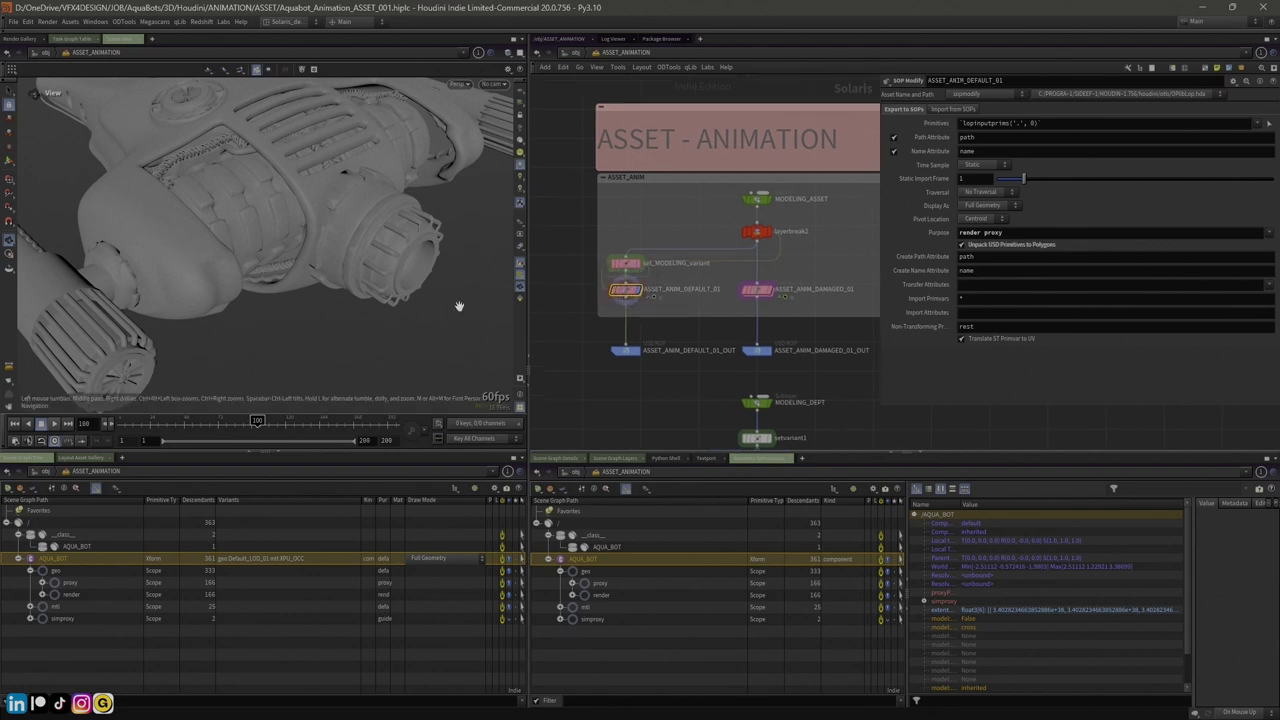
left_click_drag(229, 422, 301, 426)
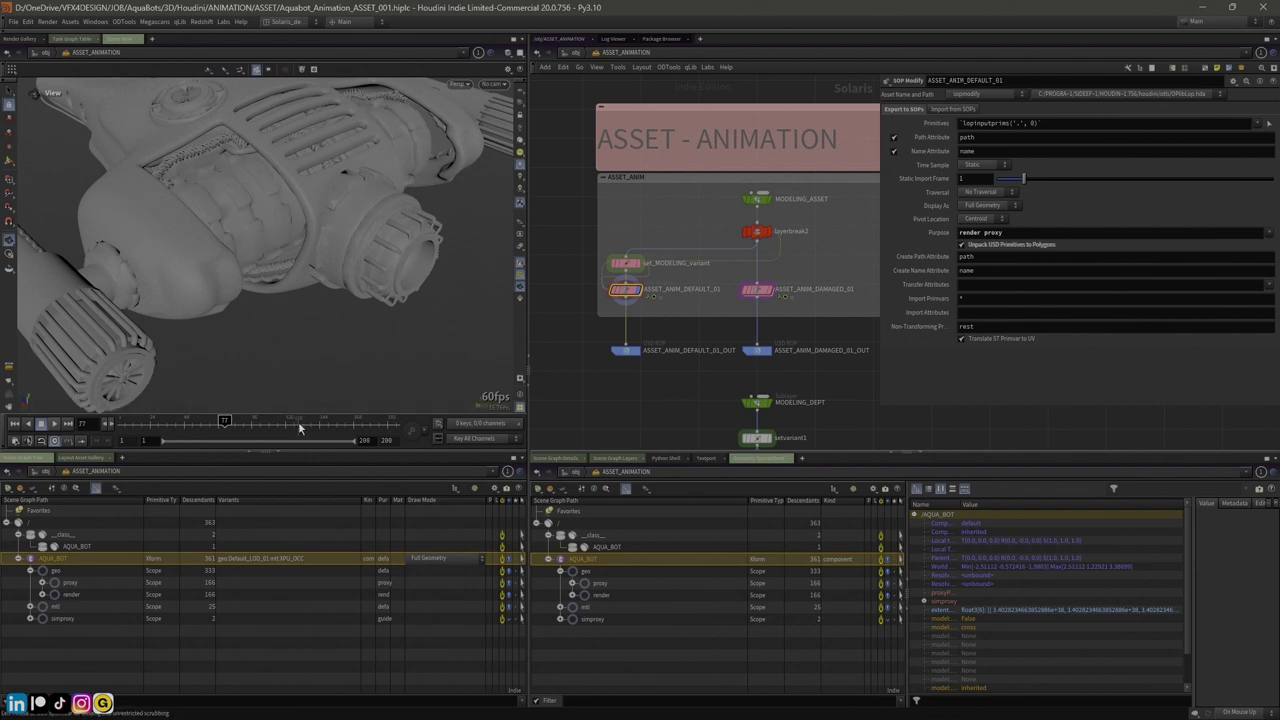
left_click(625, 290)
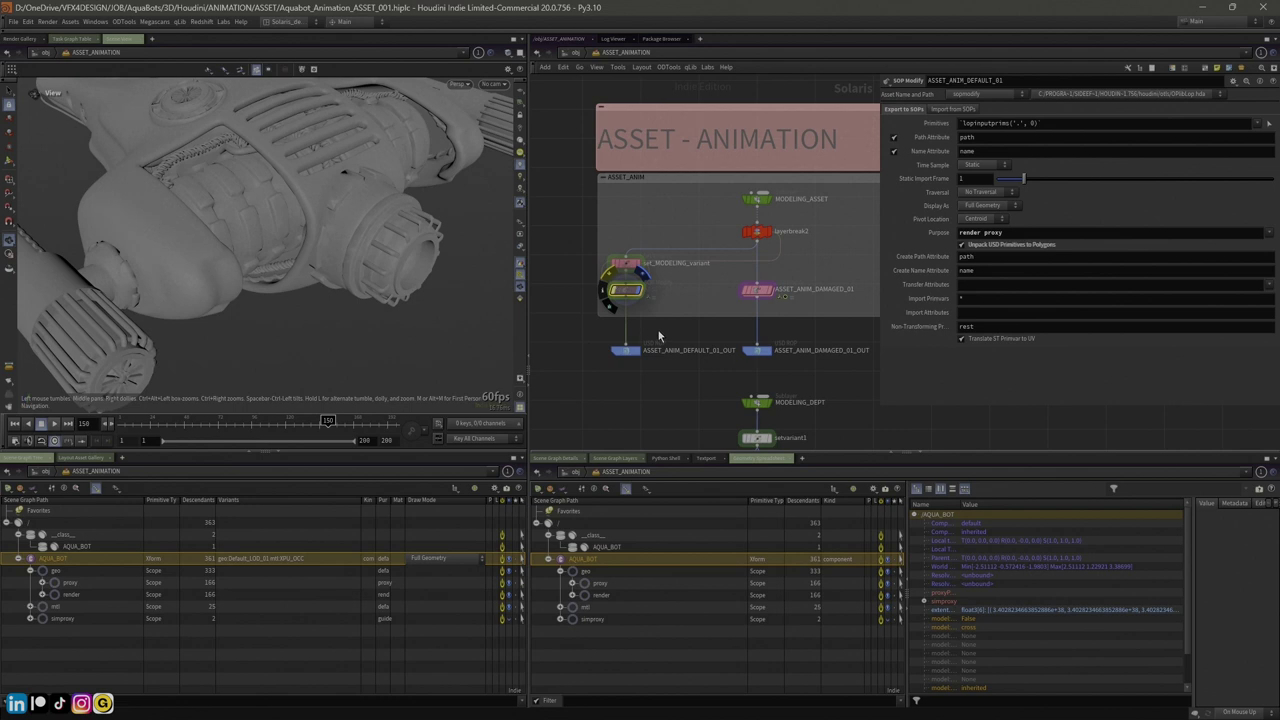
middle_click_drag(659, 340, 651, 340)
Check the start and end frame expressions on ASSET_ANIM_DEFAULT_01_OUT and save its USD animation to disk
left_click(615, 350)
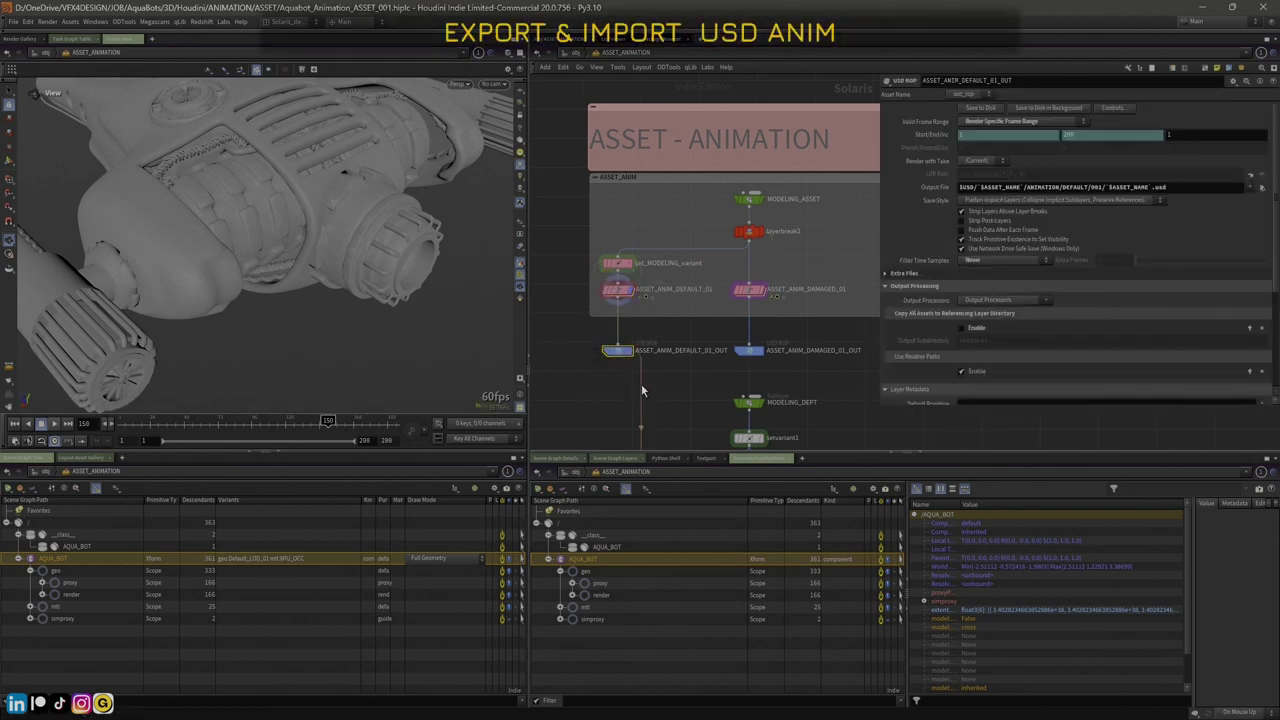
left_click(926, 137)
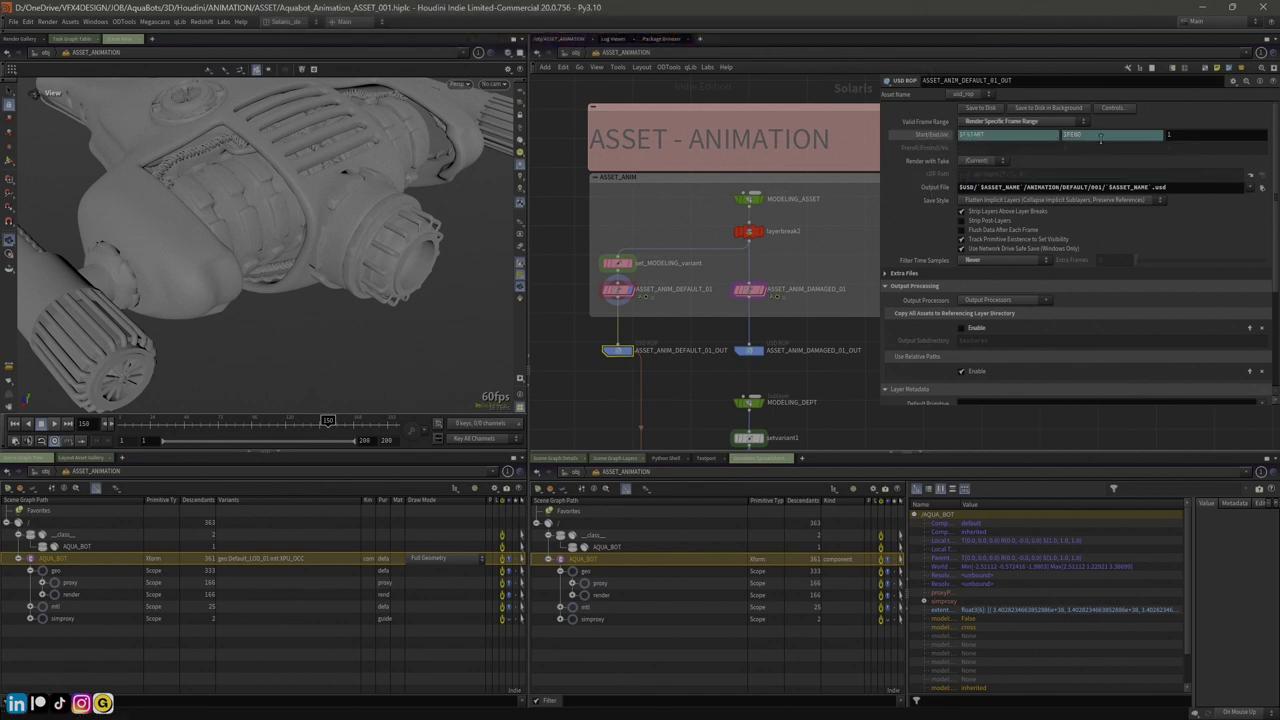
left_click(931, 136)
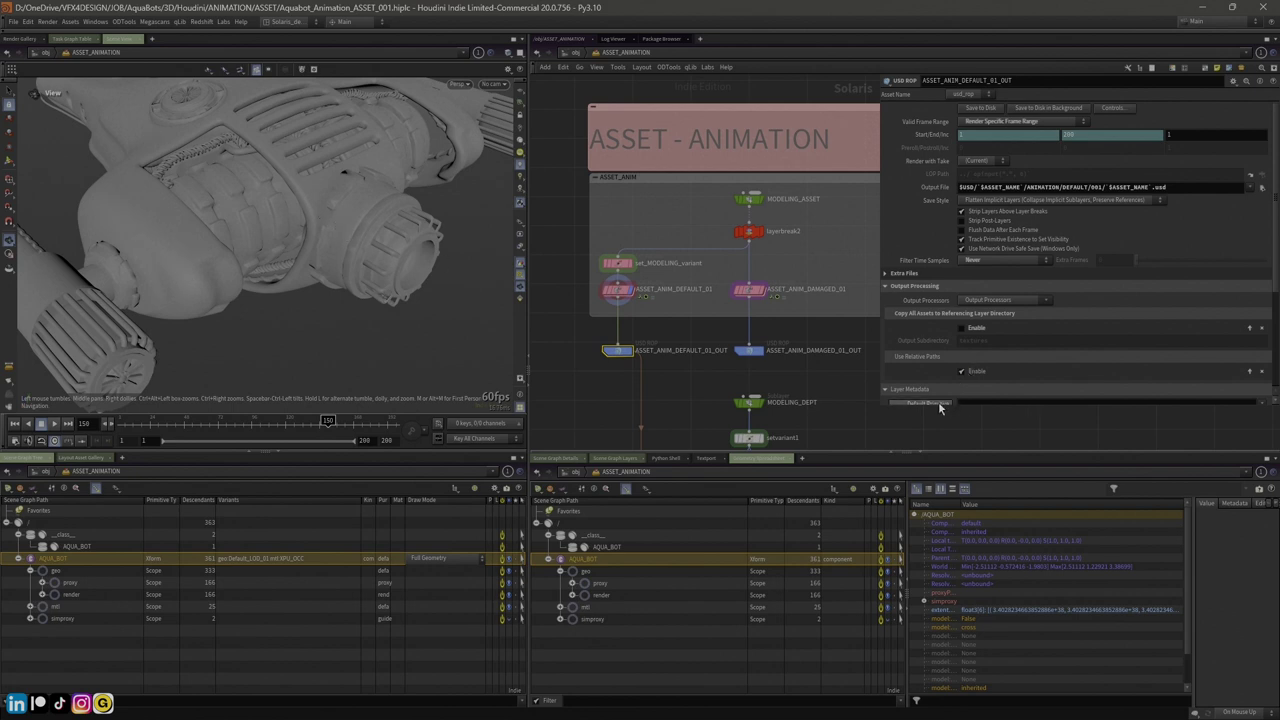
left_click(978, 108)
Frame the whole ship, then select the MODELING_DEPT sublayer and inspect its file path and the nodes below it
middle_click_drag(654, 394, 637, 295)
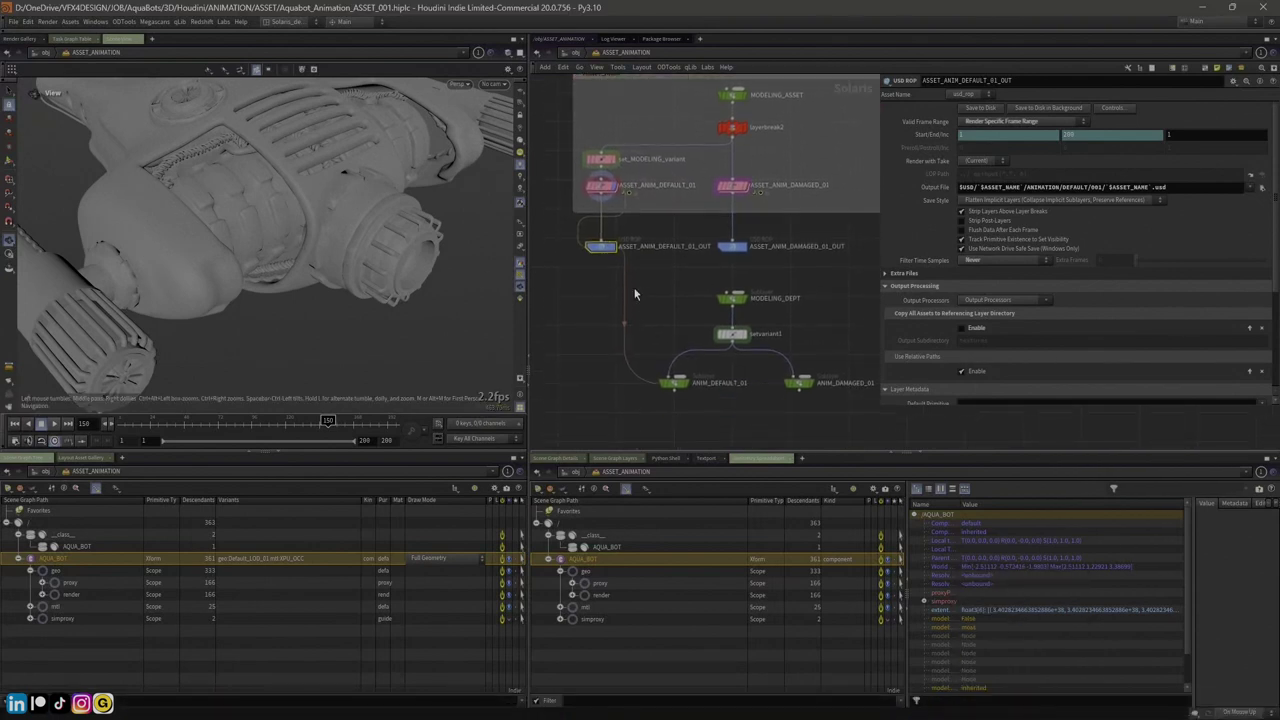
left_click_drag(301, 222, 334, 214)
right_click_drag(334, 214, 286, 226)
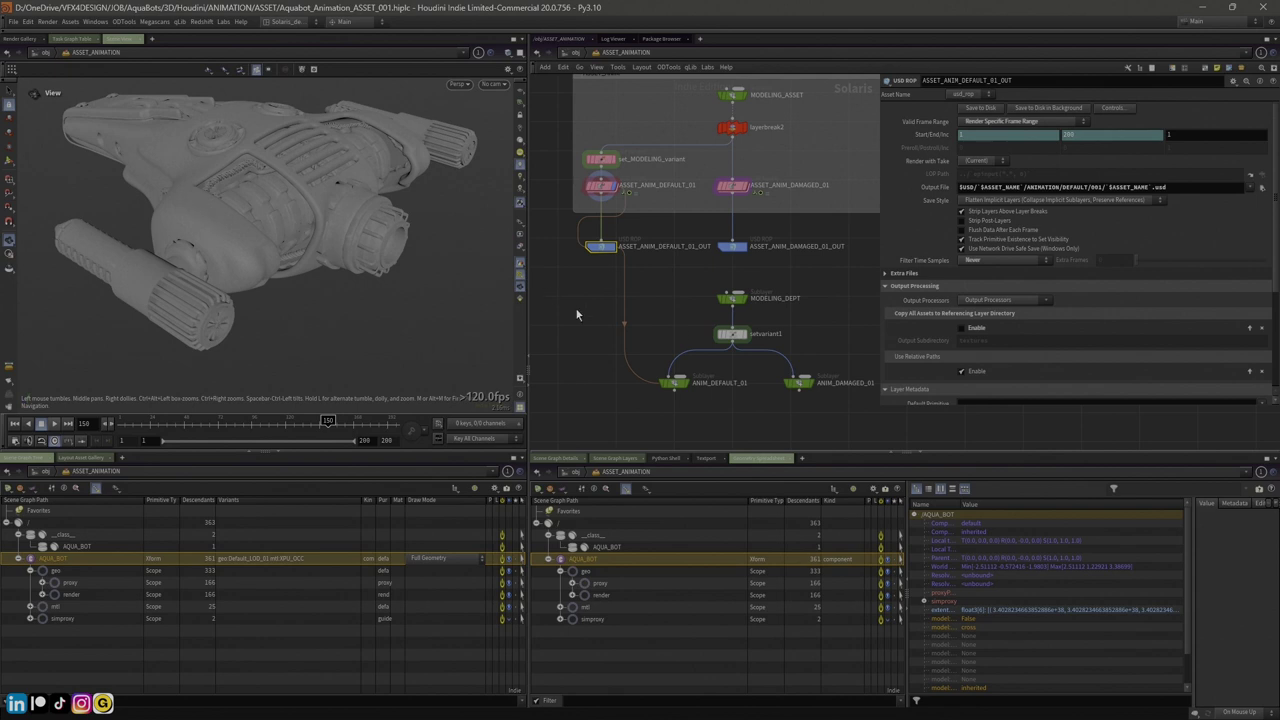
scroll(686, 285, "up", 2)
left_click(756, 302)
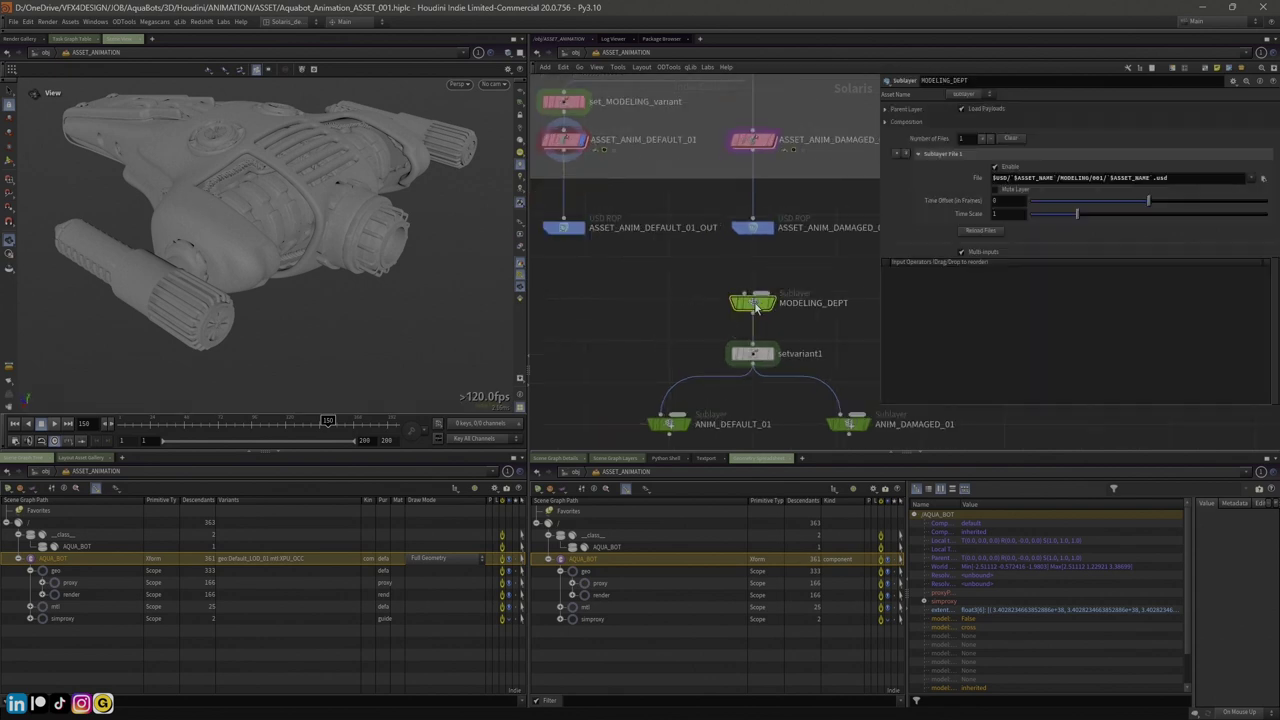
scroll(772, 278, "down", 2)
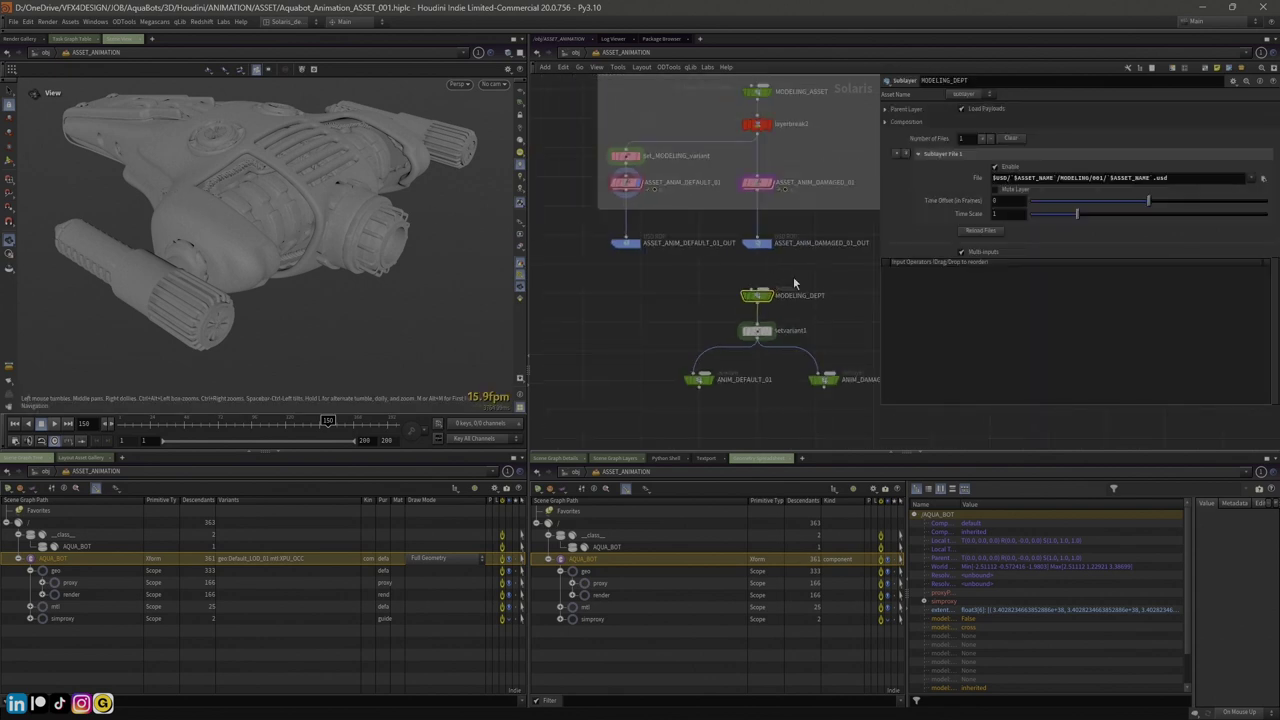
Display the MODELING_DEPT sublayer and then setvariant1 to compare the damaged and default model variants
middle_click_drag(790, 280, 750, 283)
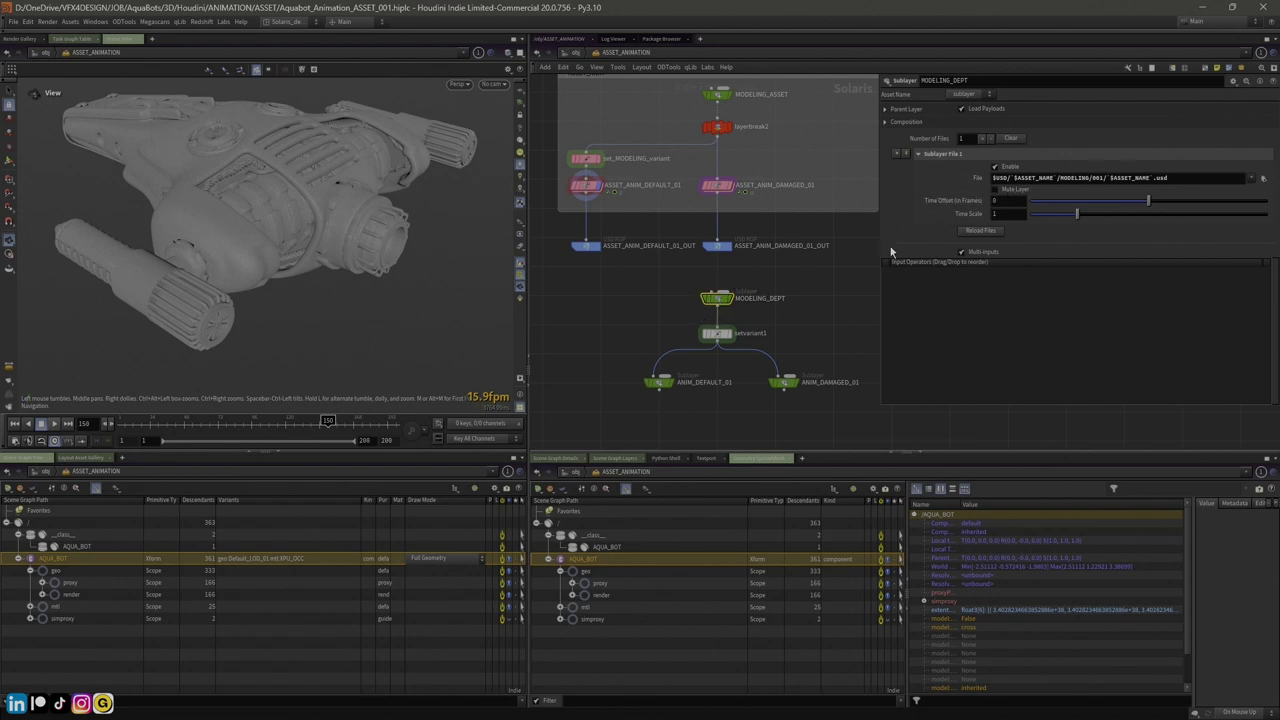
left_click(729, 300)
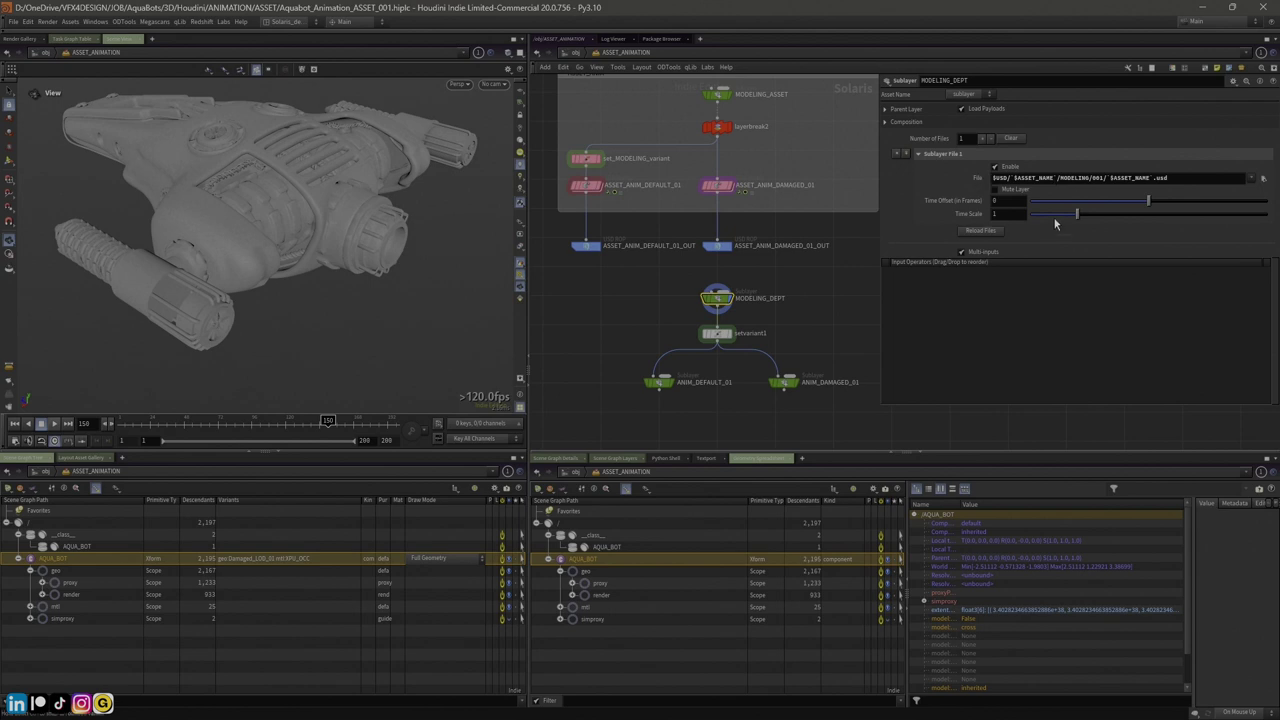
scroll(768, 336, "up", 2)
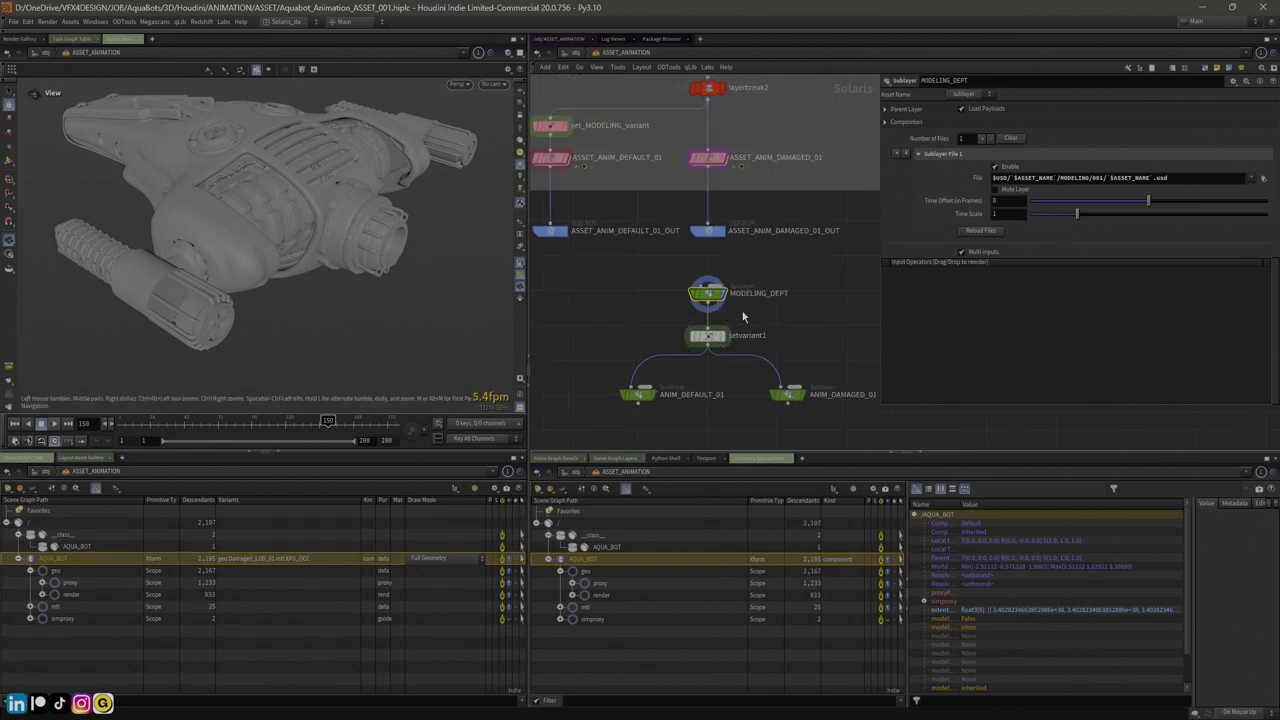
left_click(708, 340)
left_click(722, 338)
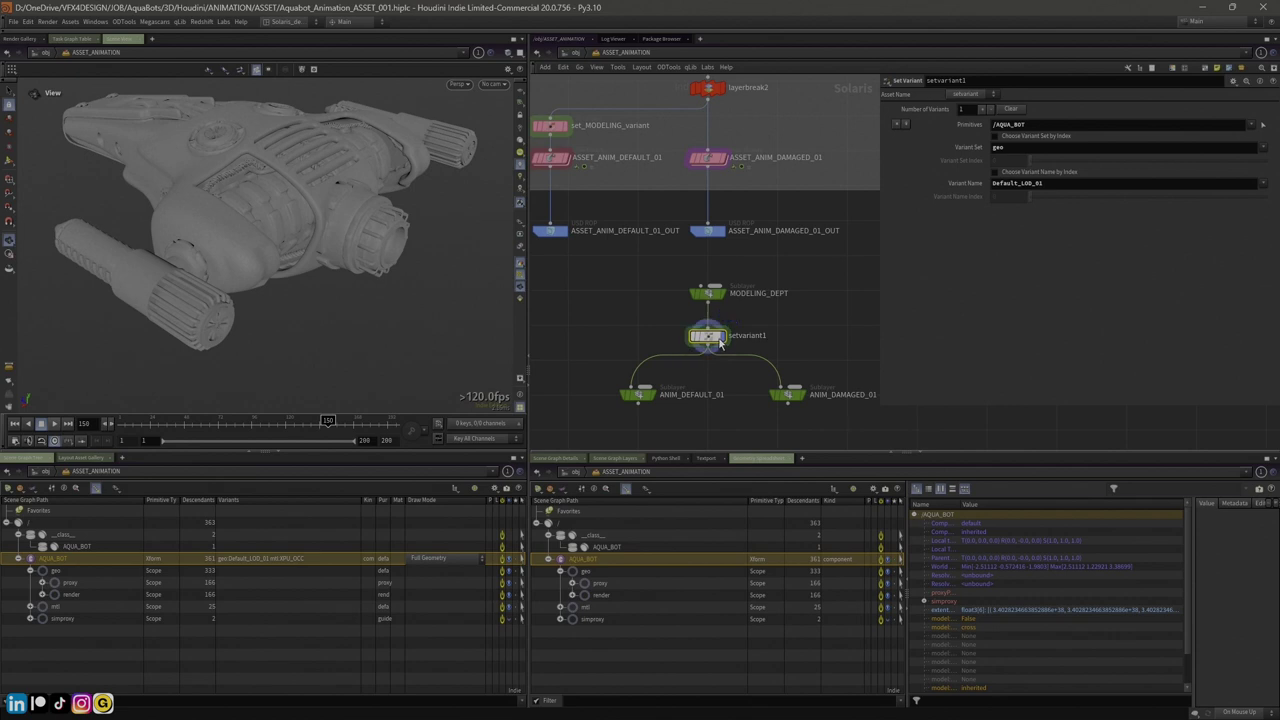
Keep setvariant1 only on the ANIM_DEFAULT_01 branch, moving it above that node, and wire MODELING_DEPT directly into ANIM_DAMAGED_01
middle_click_drag(727, 376, 726, 362)
left_click_drag(713, 324, 677, 326)
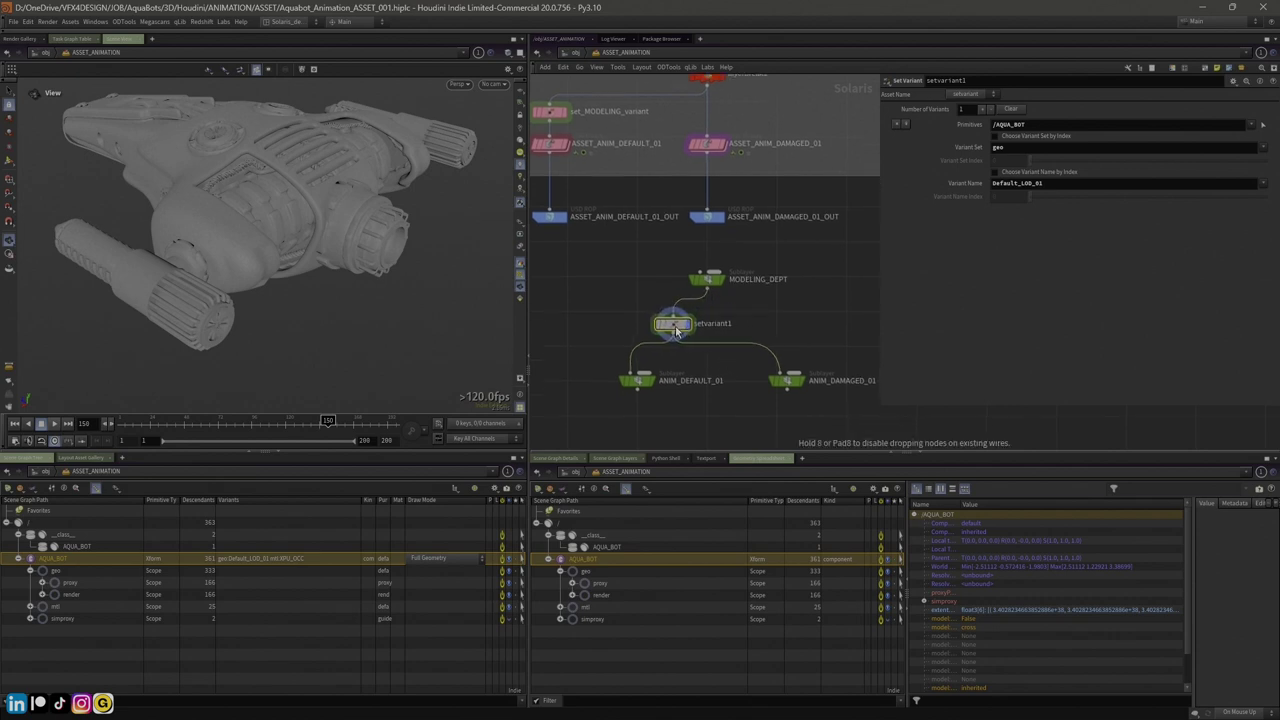
left_click(706, 290)
left_click(779, 373)
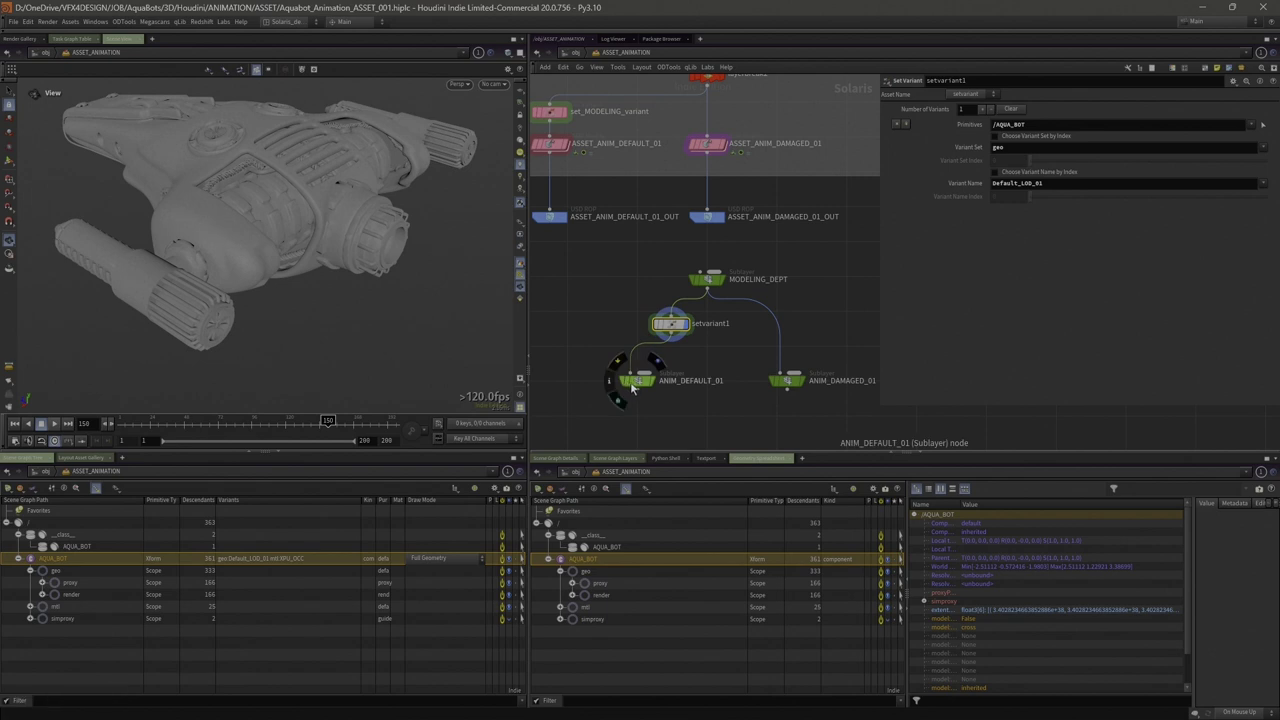
left_click_drag(670, 325, 641, 328)
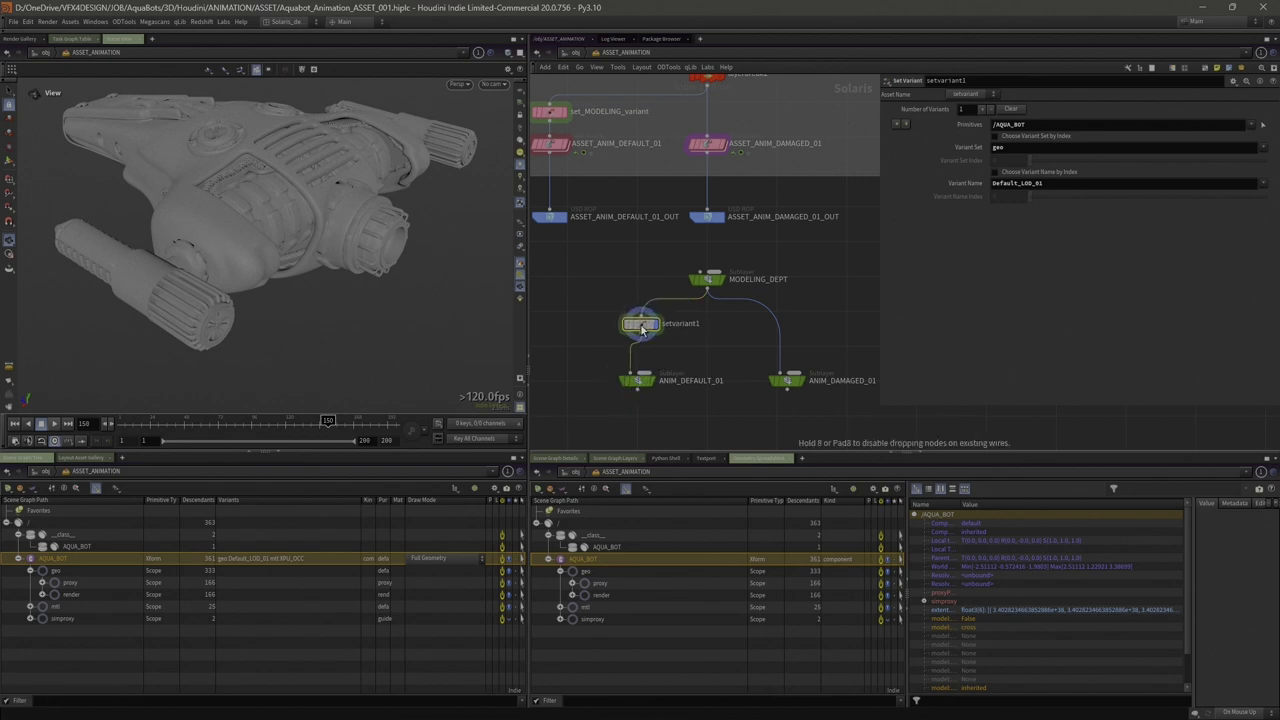
Rename setvariant1 to setvariant_default and nudge it into line above ANIM_DEFAULT_01
double_click(706, 324)
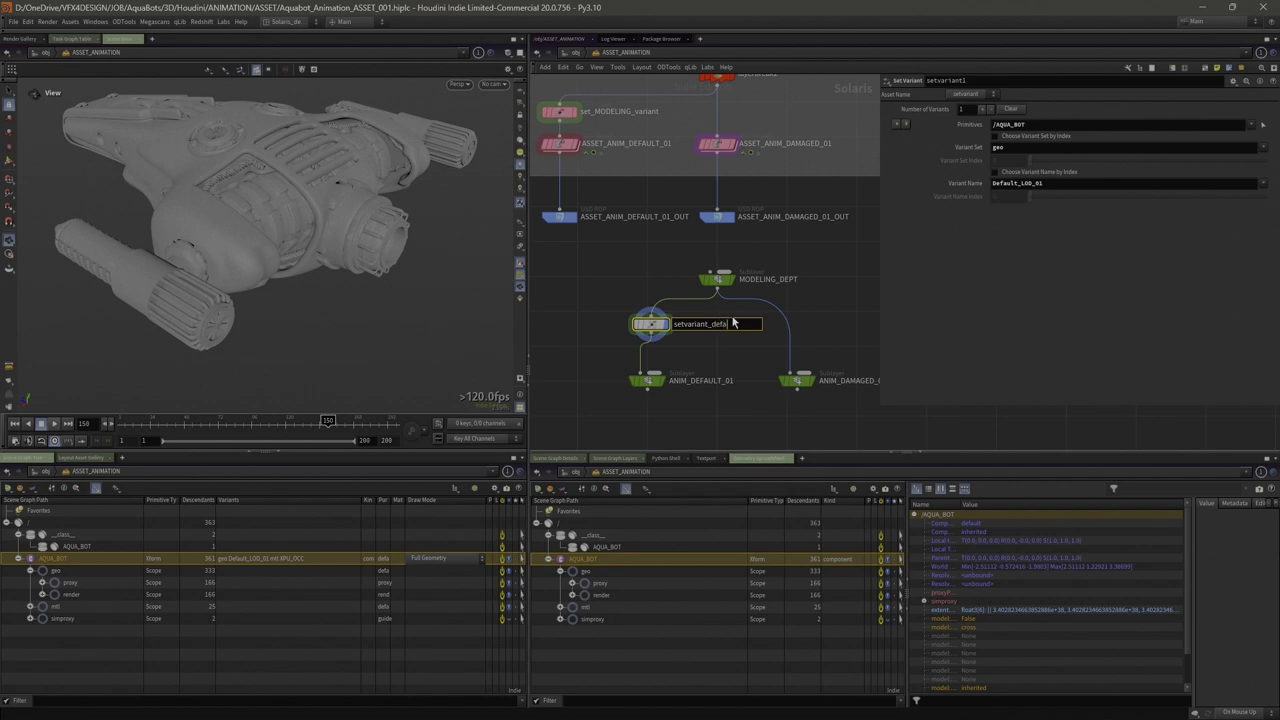
type("_default")
key("Return")
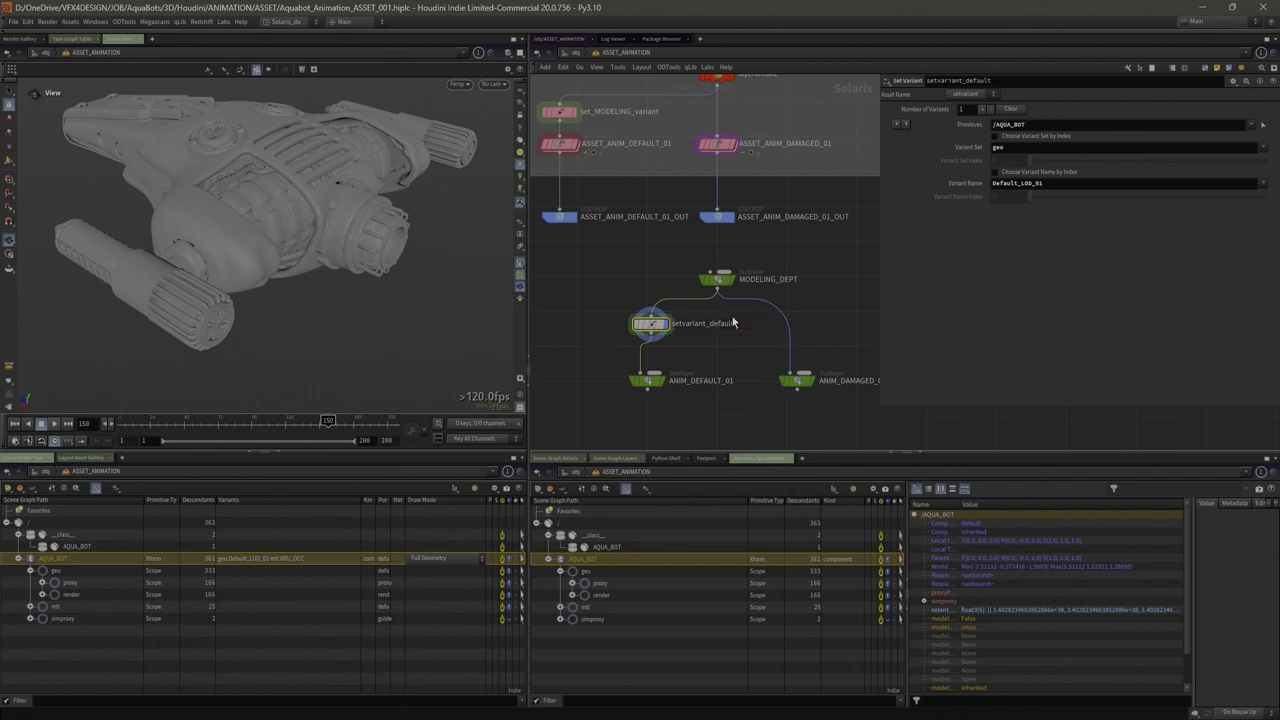
left_click_drag(650, 324, 647, 333)
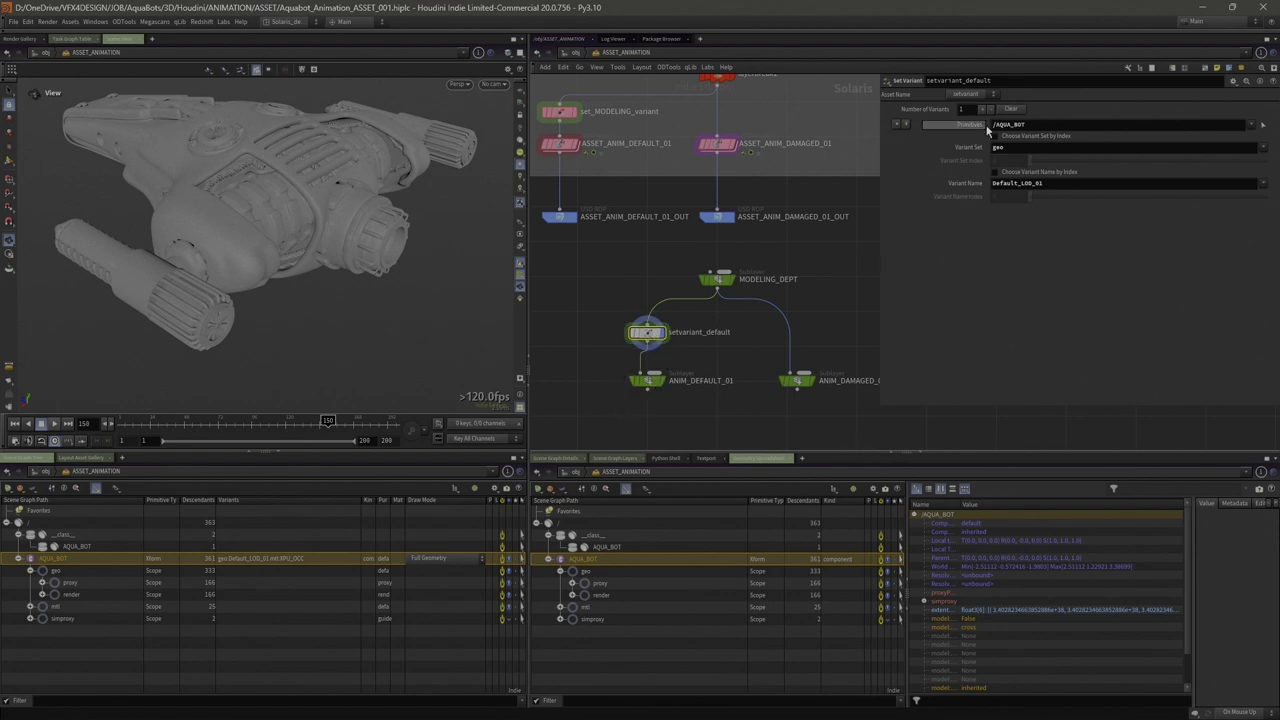
Reuse the $ASSET_NAME variable from MODELING_ASSET's file path as the primitives entry of setvariant_default
middle_click_drag(650, 228, 645, 301)
scroll(647, 301, "up", 1)
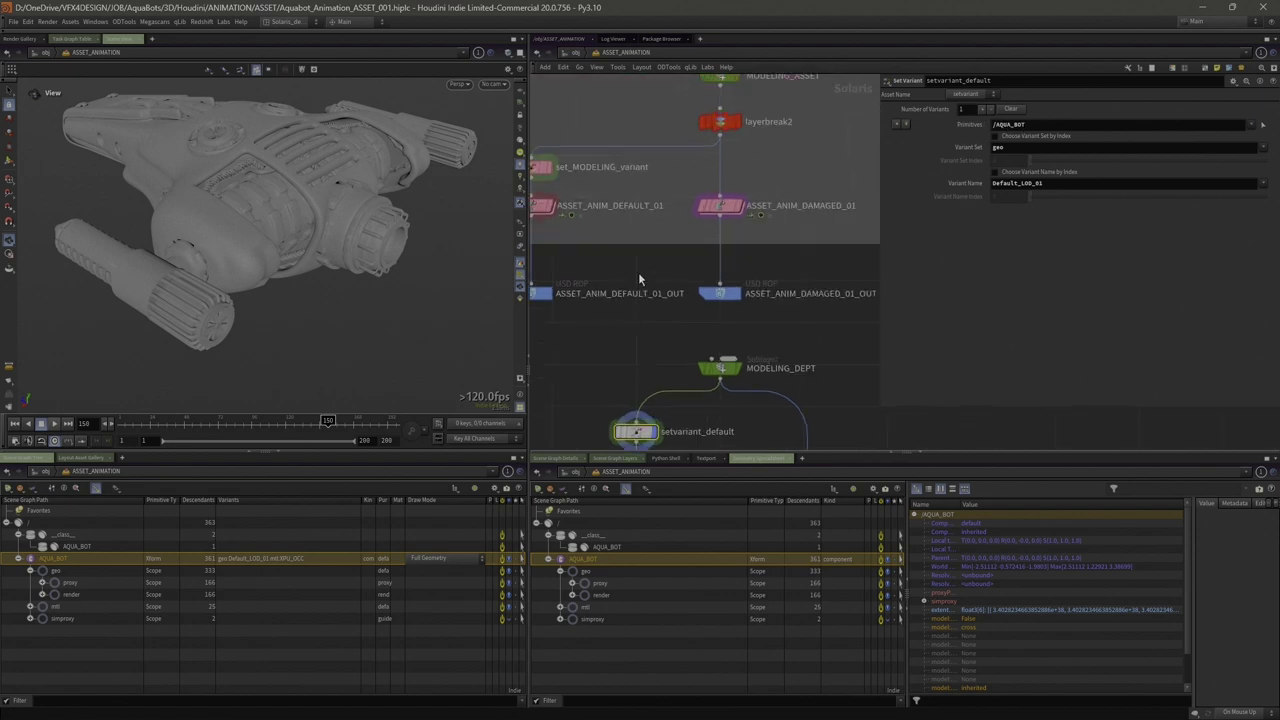
scroll(646, 182, "down", 1)
left_click(705, 95)
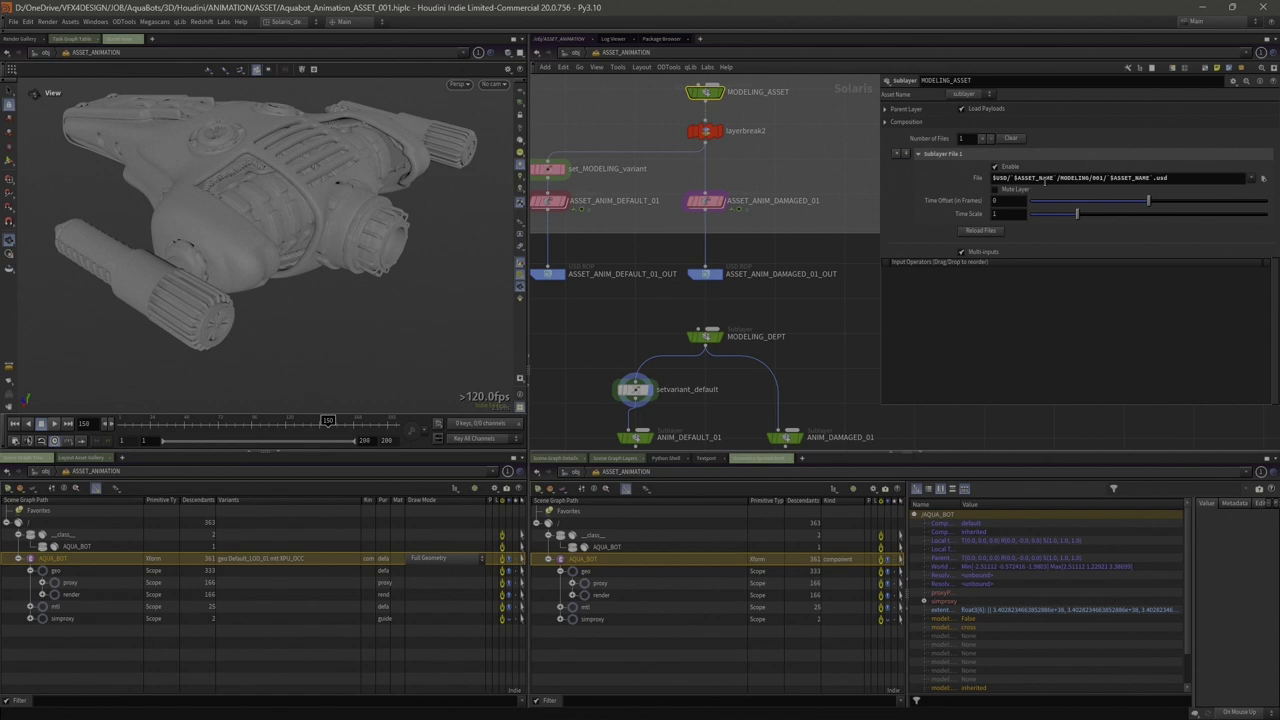
left_click_drag(1056, 177, 1013, 180)
left_click(705, 337)
left_click(630, 391)
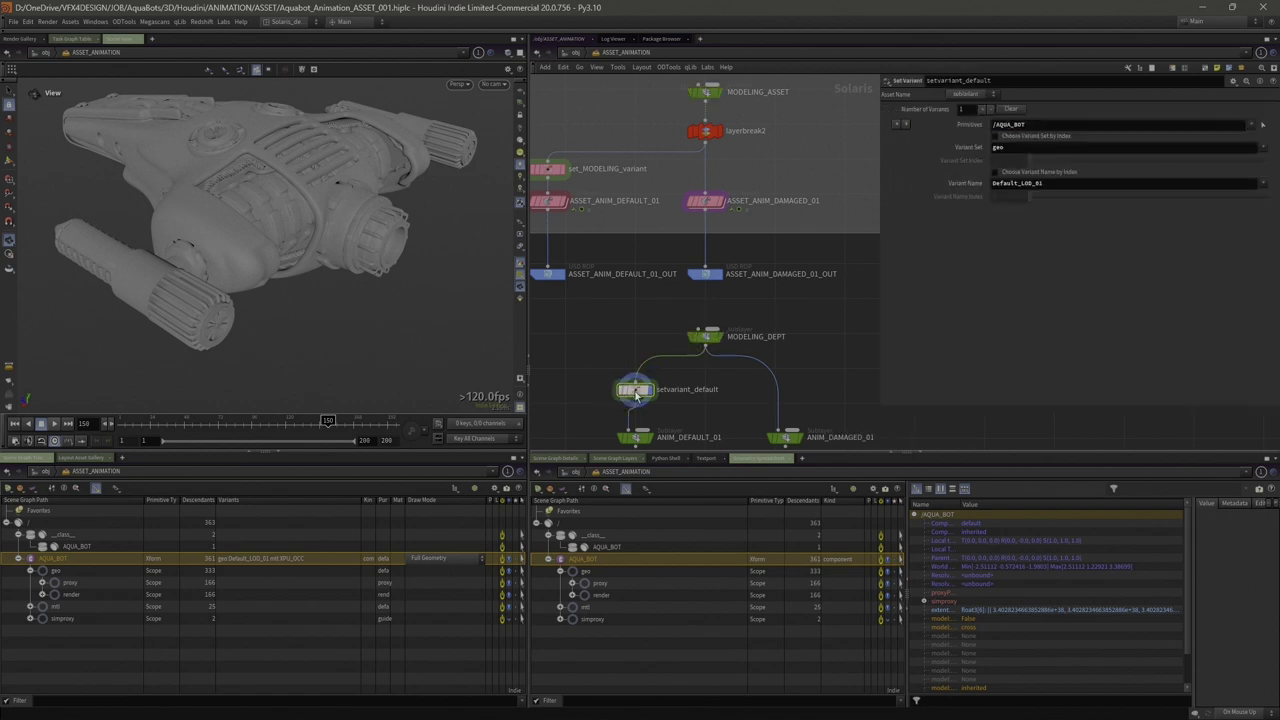
left_click(976, 127)
middle_click_drag(813, 328, 809, 281)
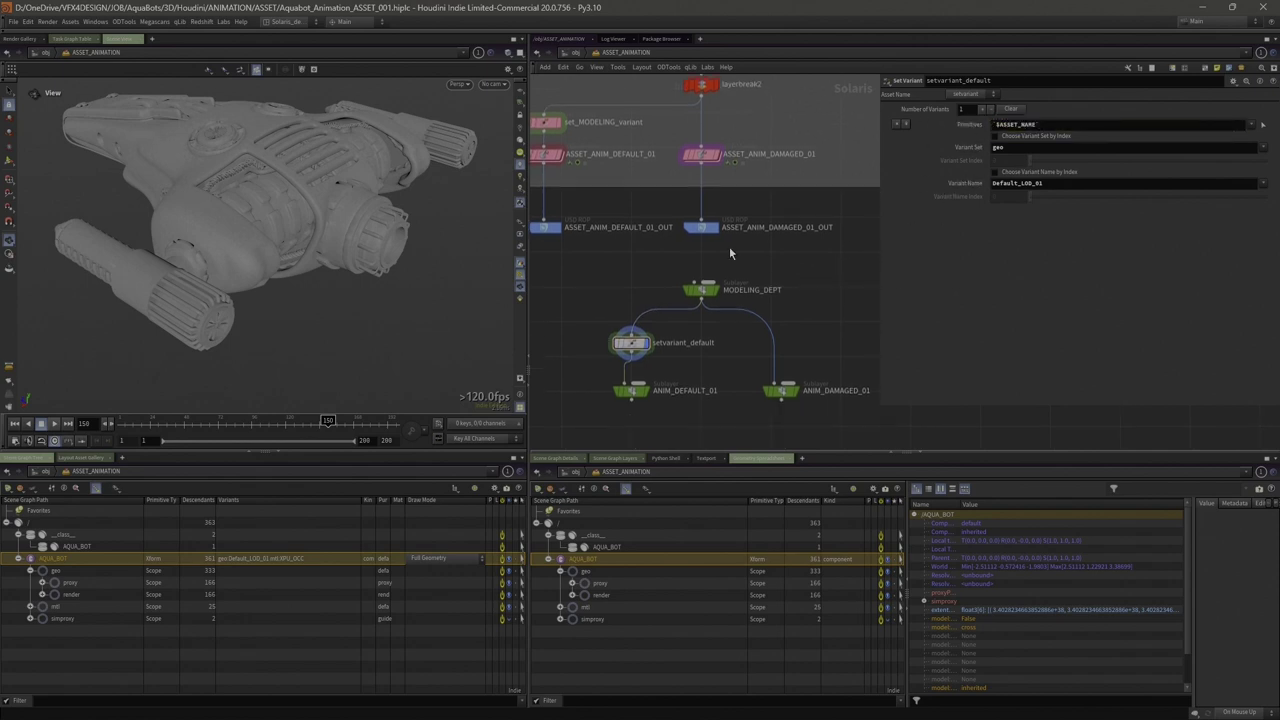
Scrub the timeline to frame 104 with setvariant_default displayed to check the model for movement
key("h")
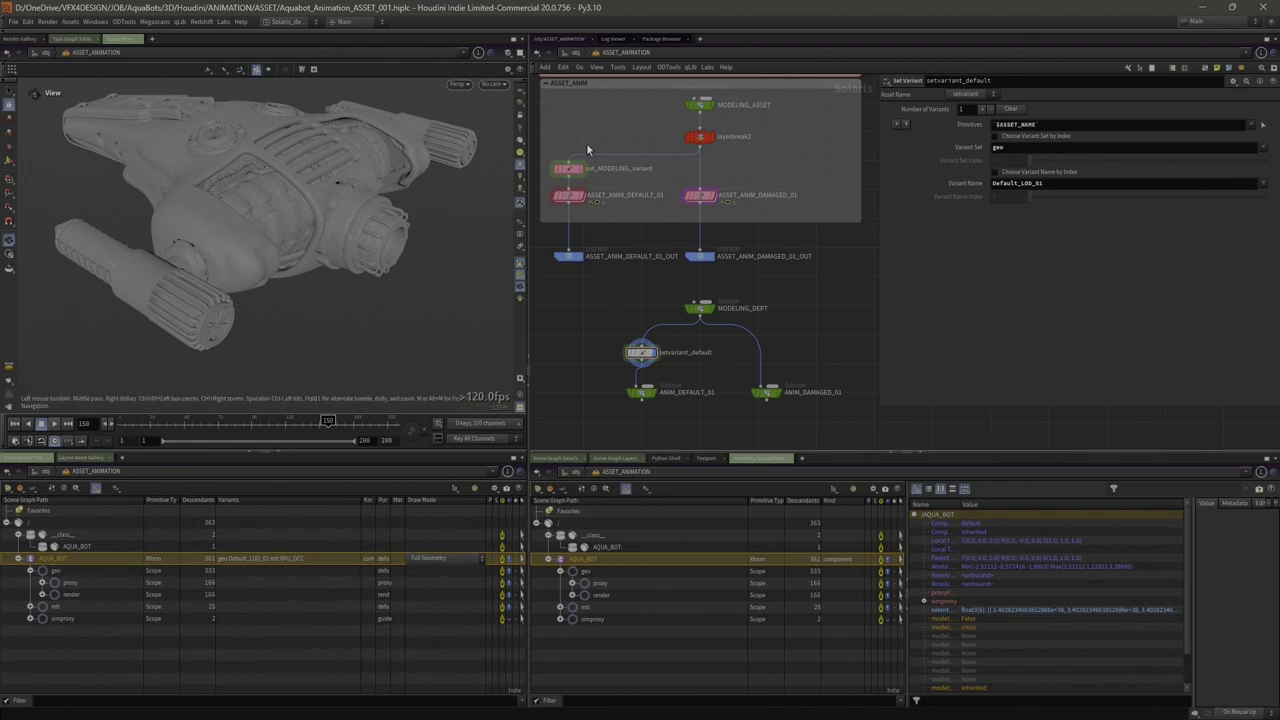
key("h")
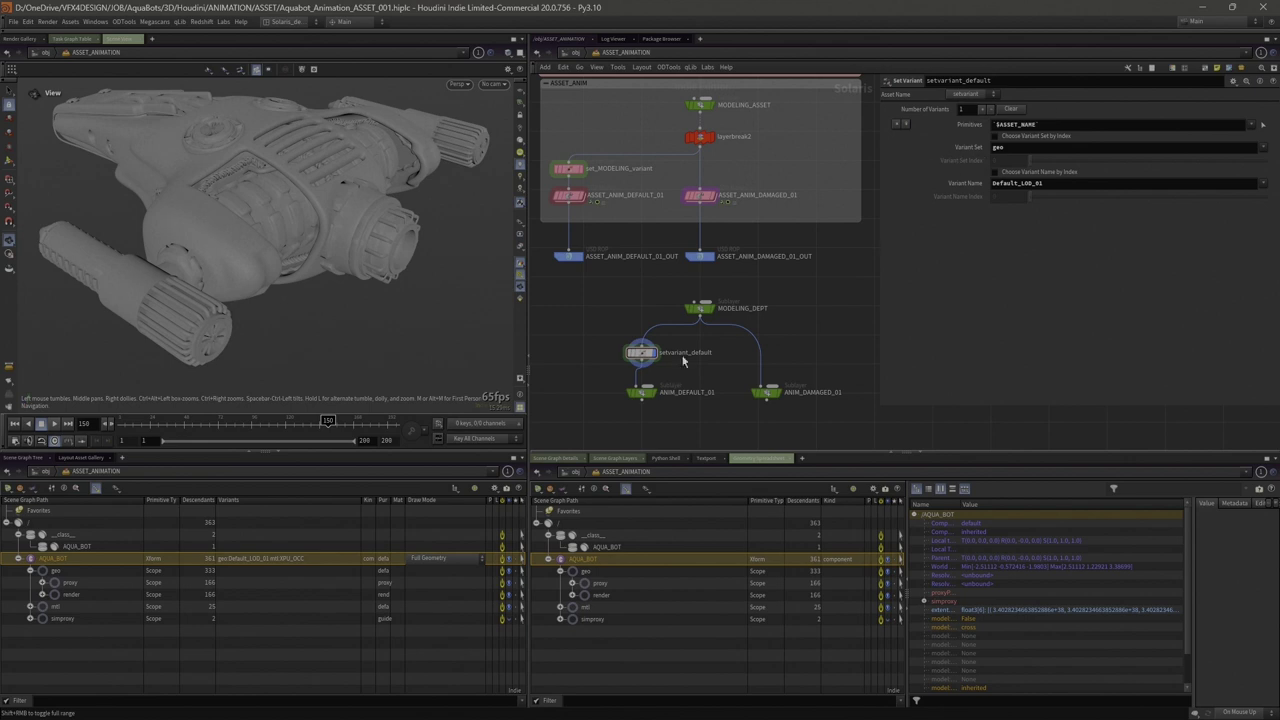
scroll(641, 360, "up", 1)
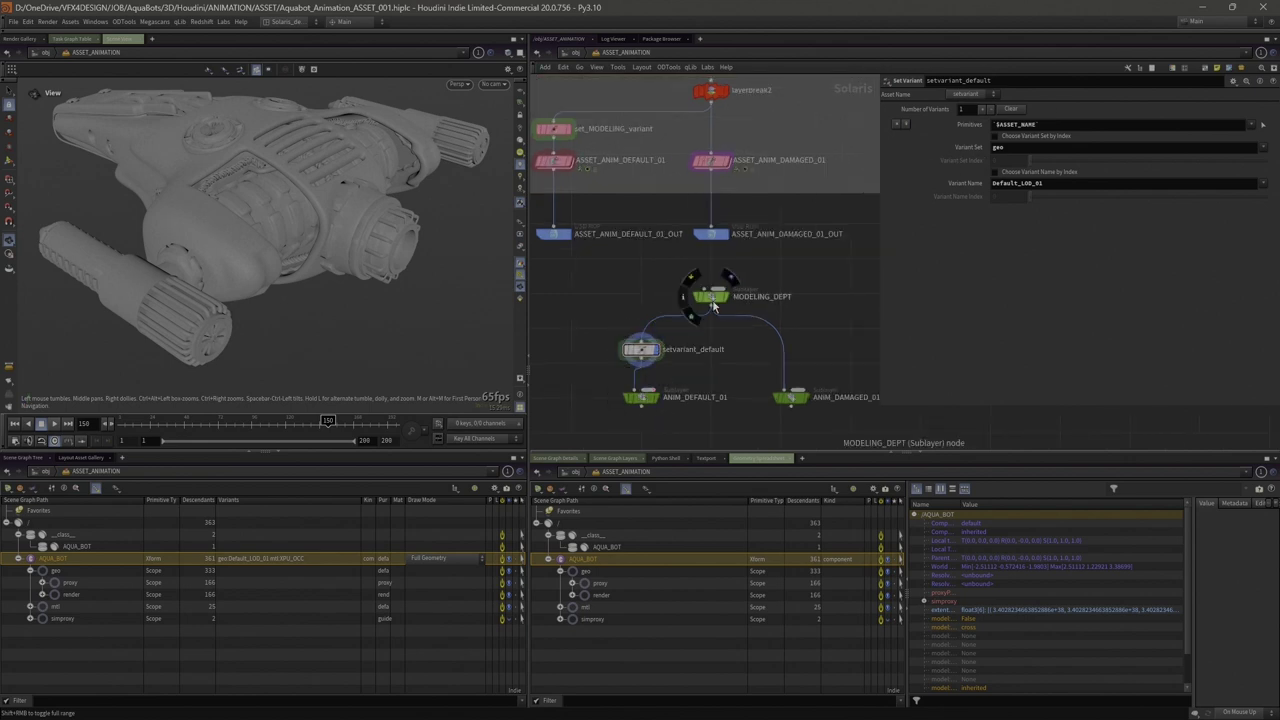
left_click_drag(184, 426, 262, 425)
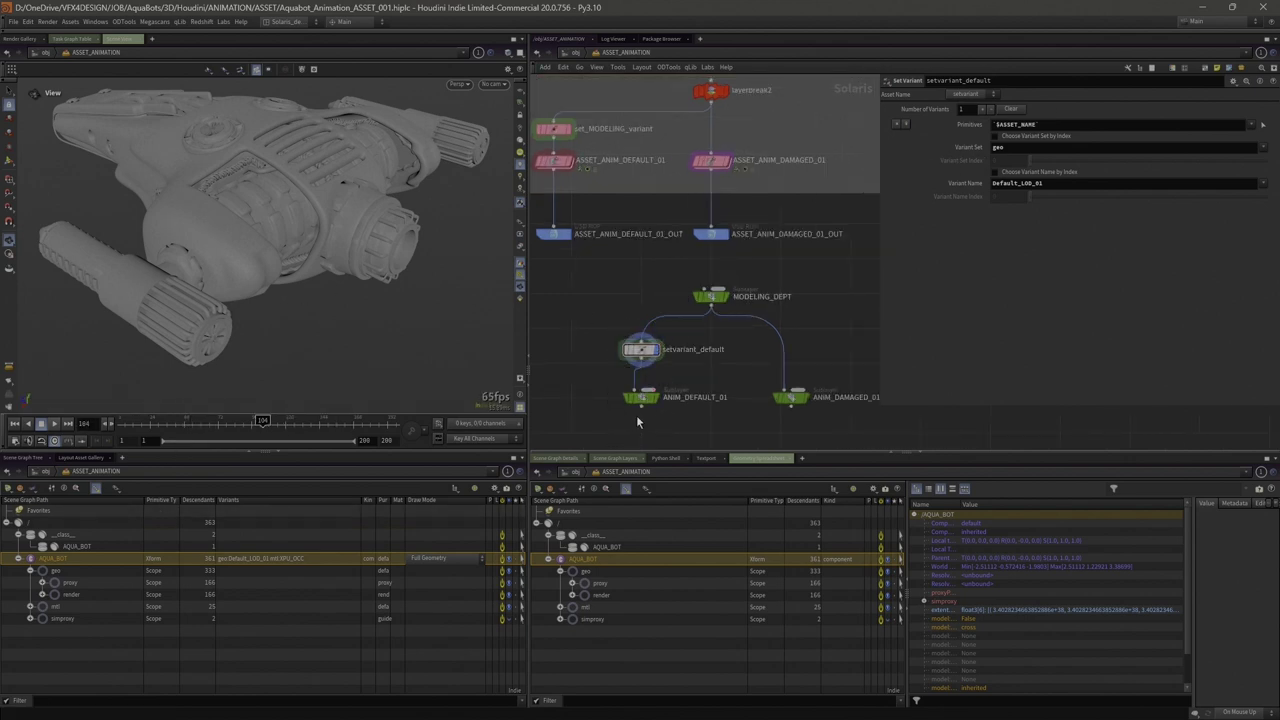
Display the ANIM_DEFAULT_01 sublayer, play its exported animation, and scrub to frame 65 to review the ship's motion
left_click(642, 396)
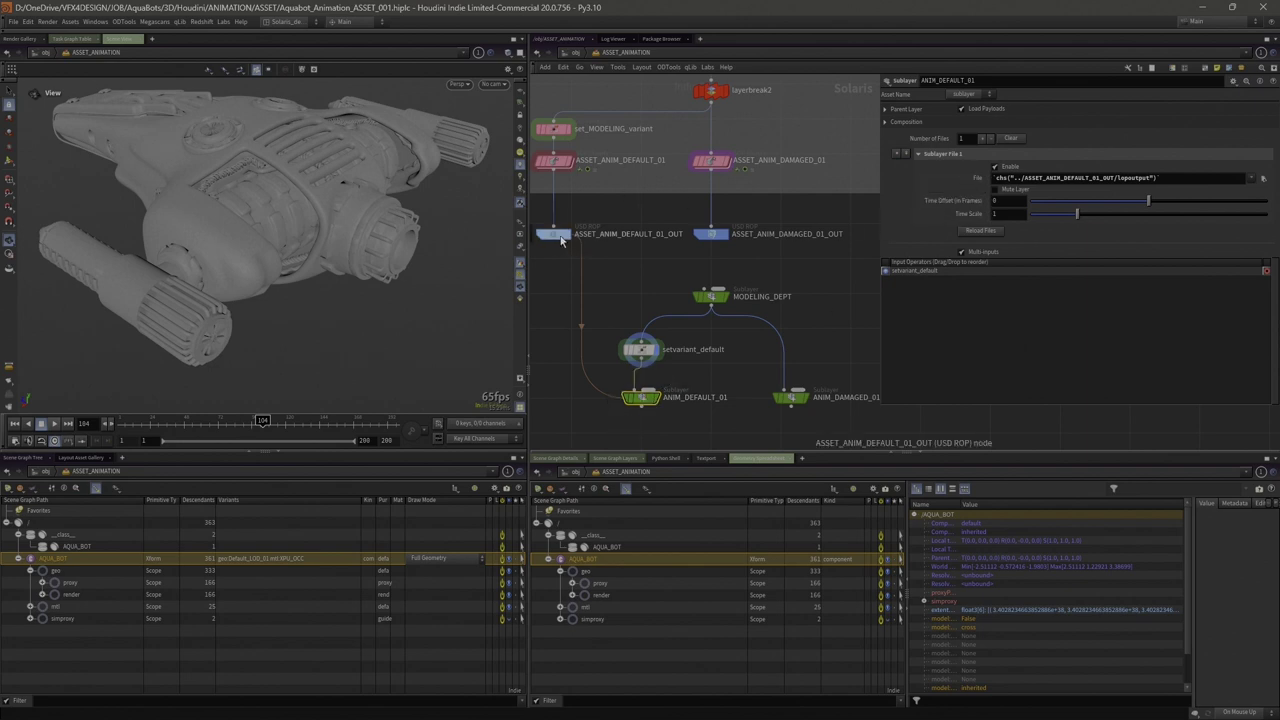
left_click(655, 402)
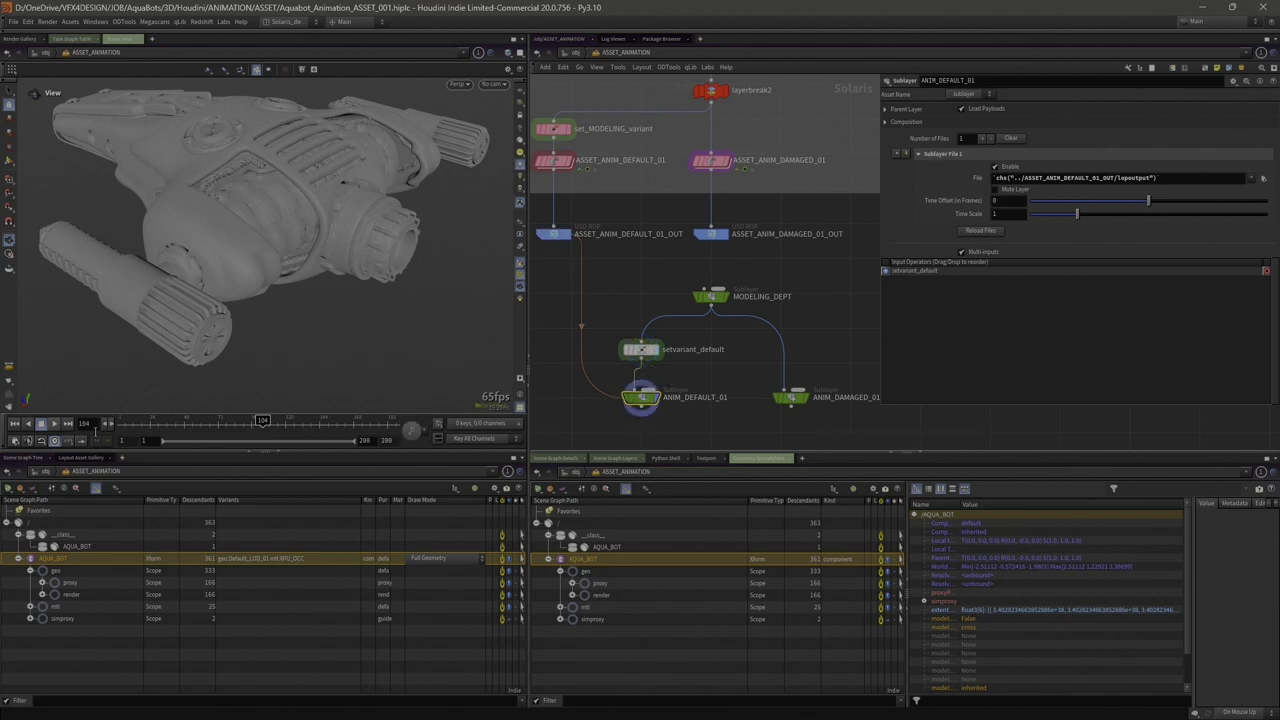
left_click(53, 424)
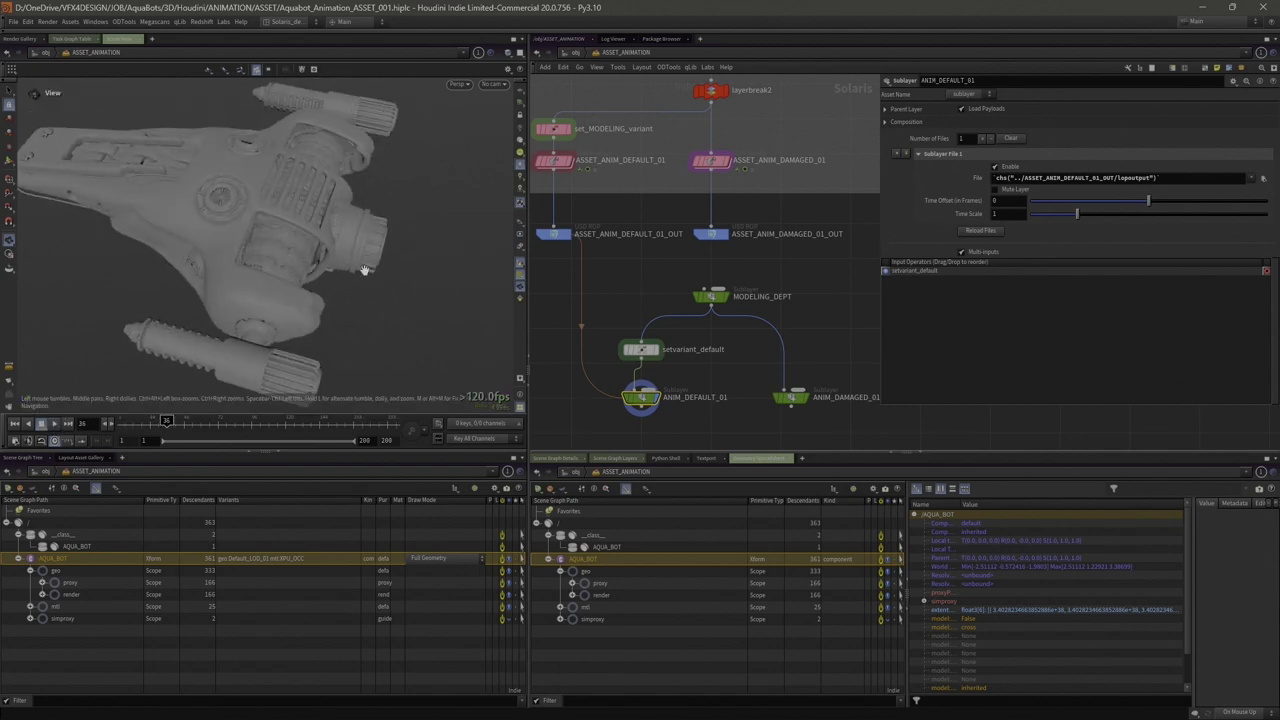
mouse_move(184, 423)
left_mouse_down()
mouse_move(257, 420)
mouse_move(208, 416)
left_mouse_up()
left_click_drag(365, 315, 301, 273)
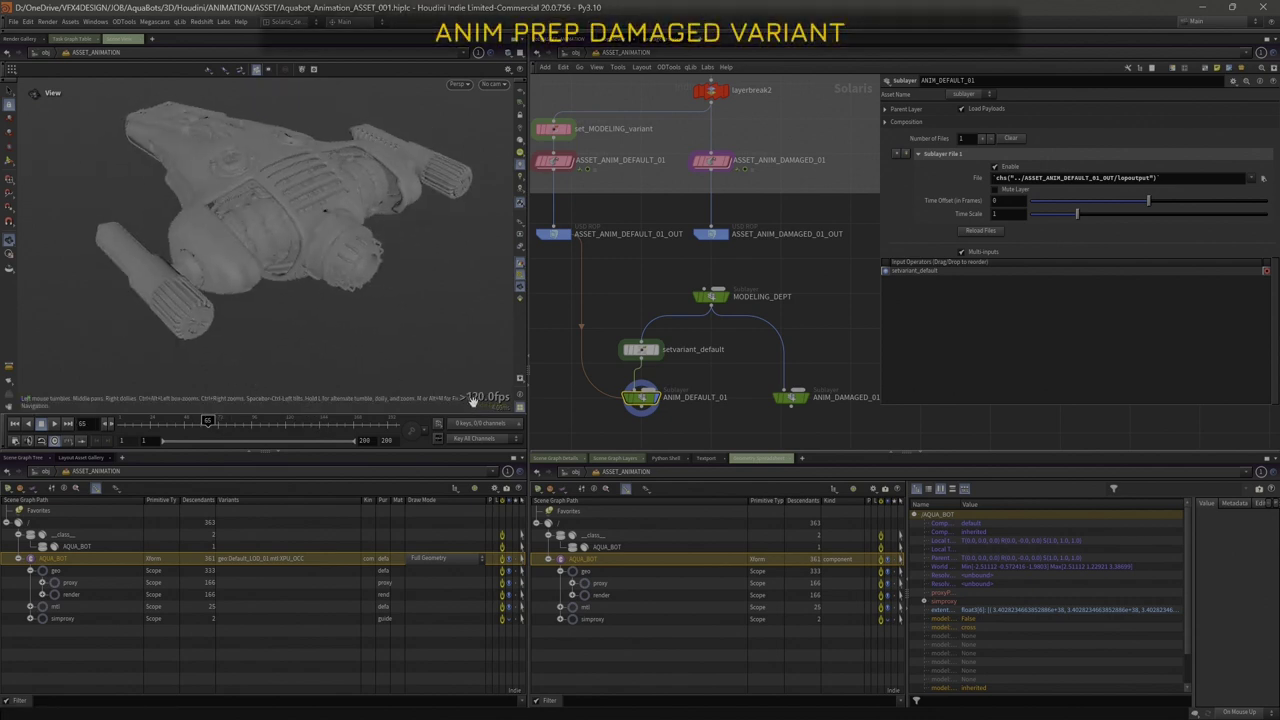
Display ASSET_ANIM_DAMAGED_01 and inspect the damaged ship at frame 62
scroll(720, 335, "down", 3)
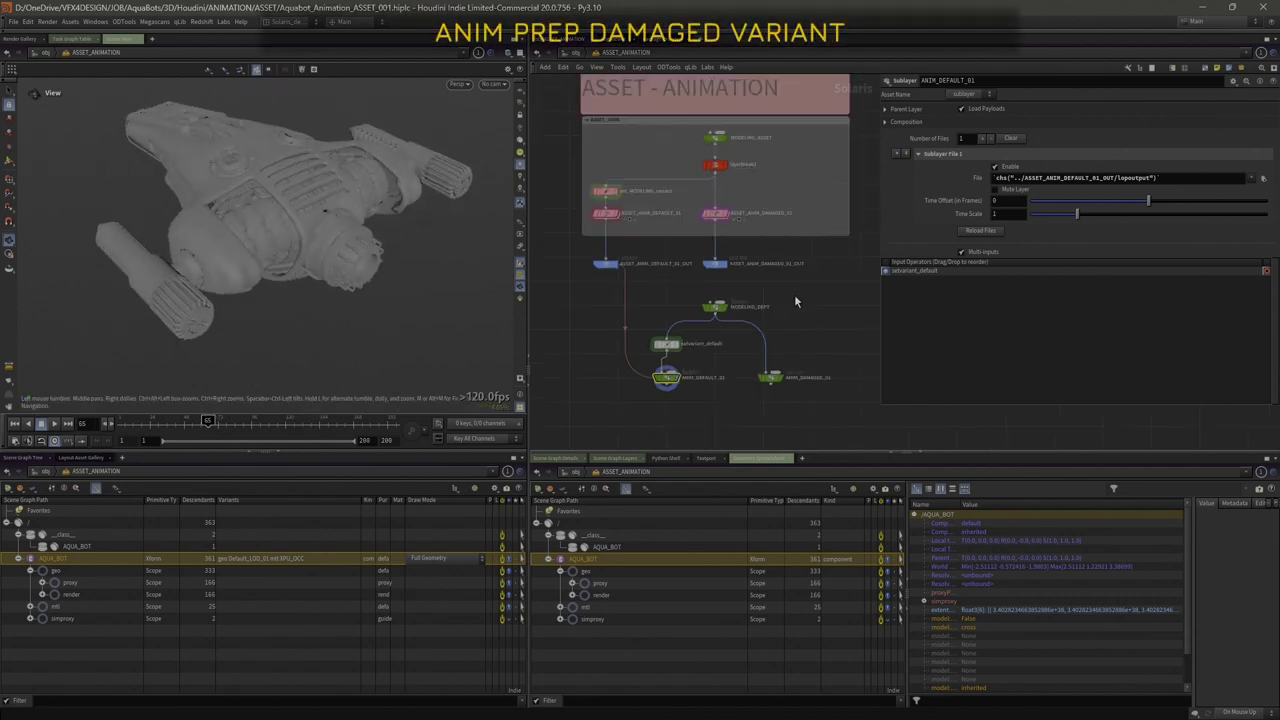
scroll(763, 243, "up", 2)
scroll(733, 187, "up", 1)
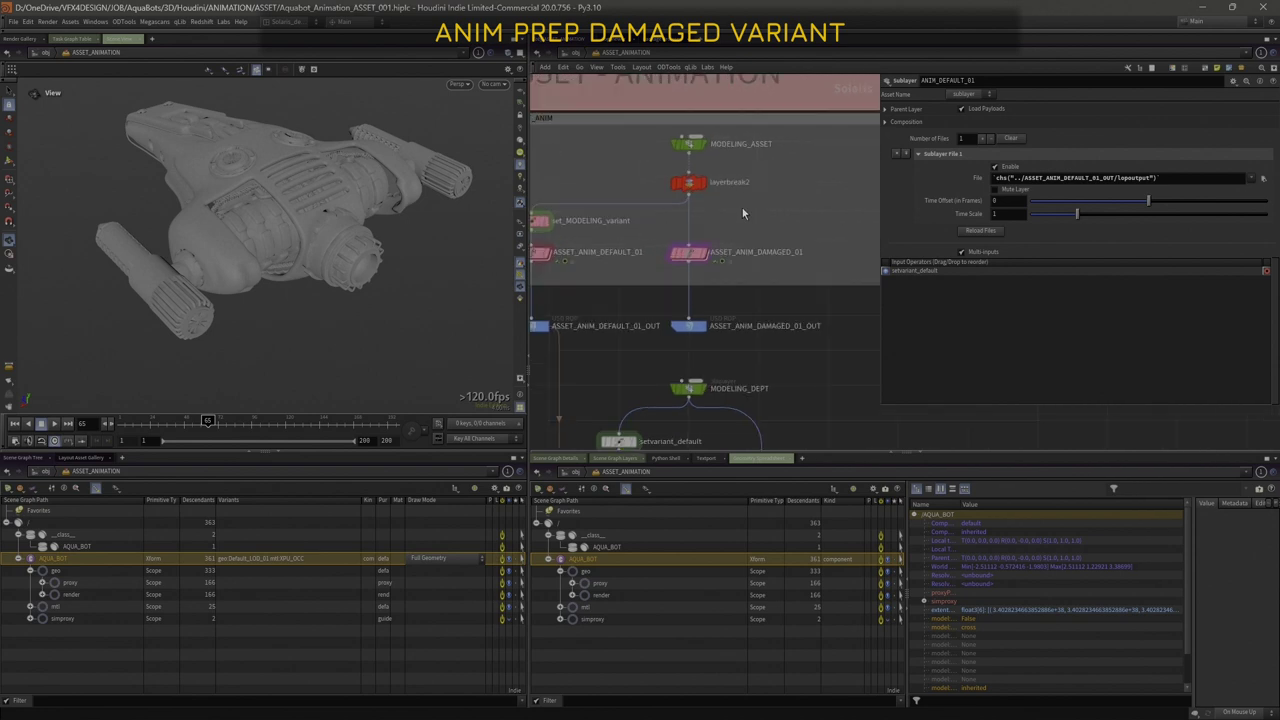
left_click(689, 255)
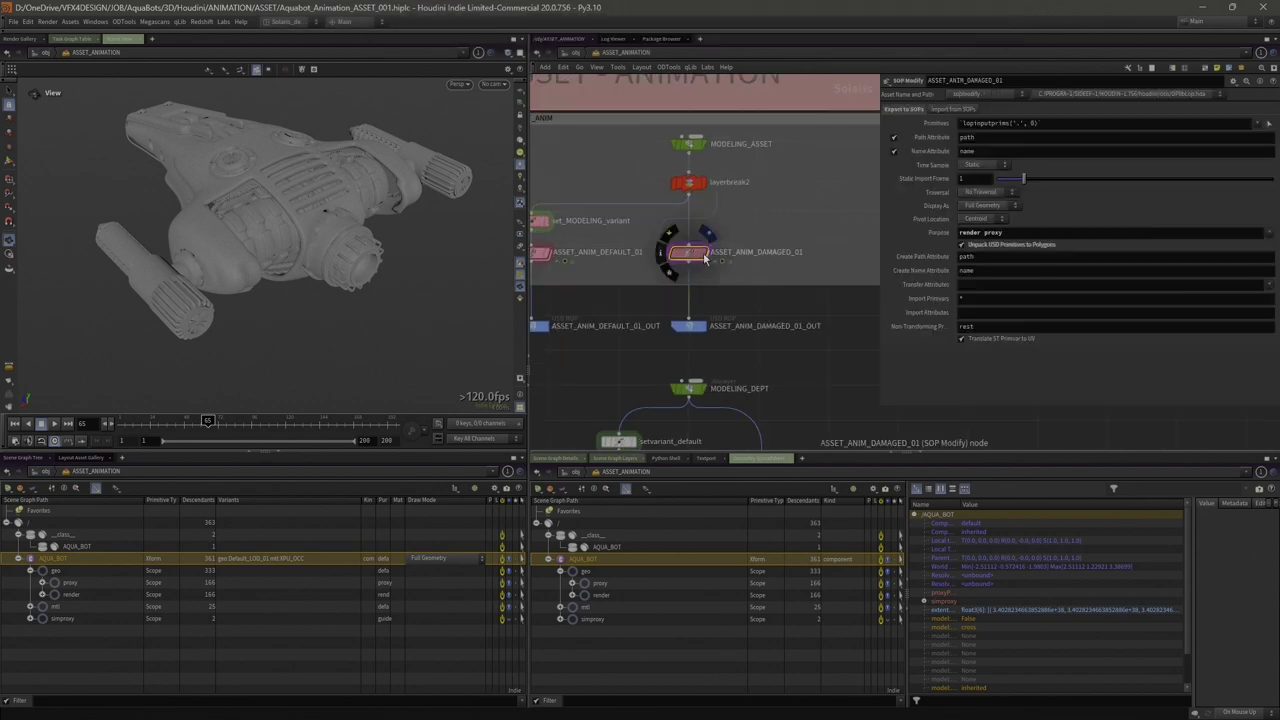
key("r")
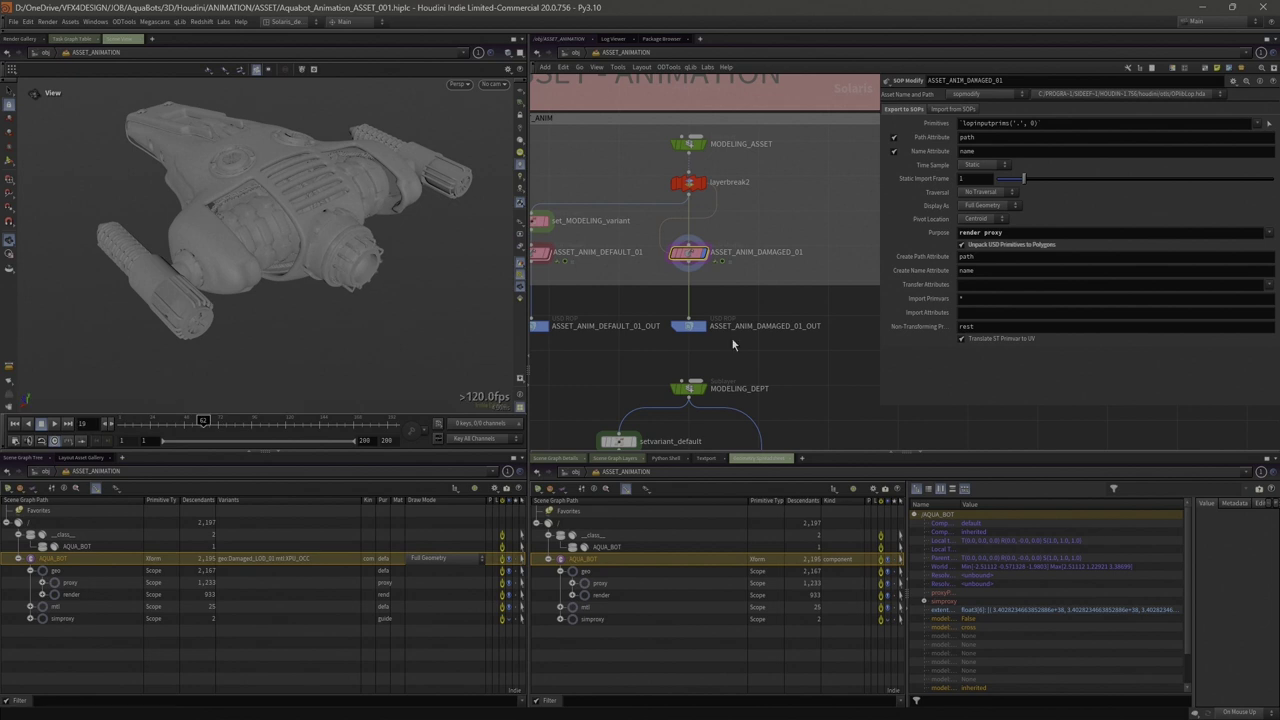
mouse_move(689, 257)
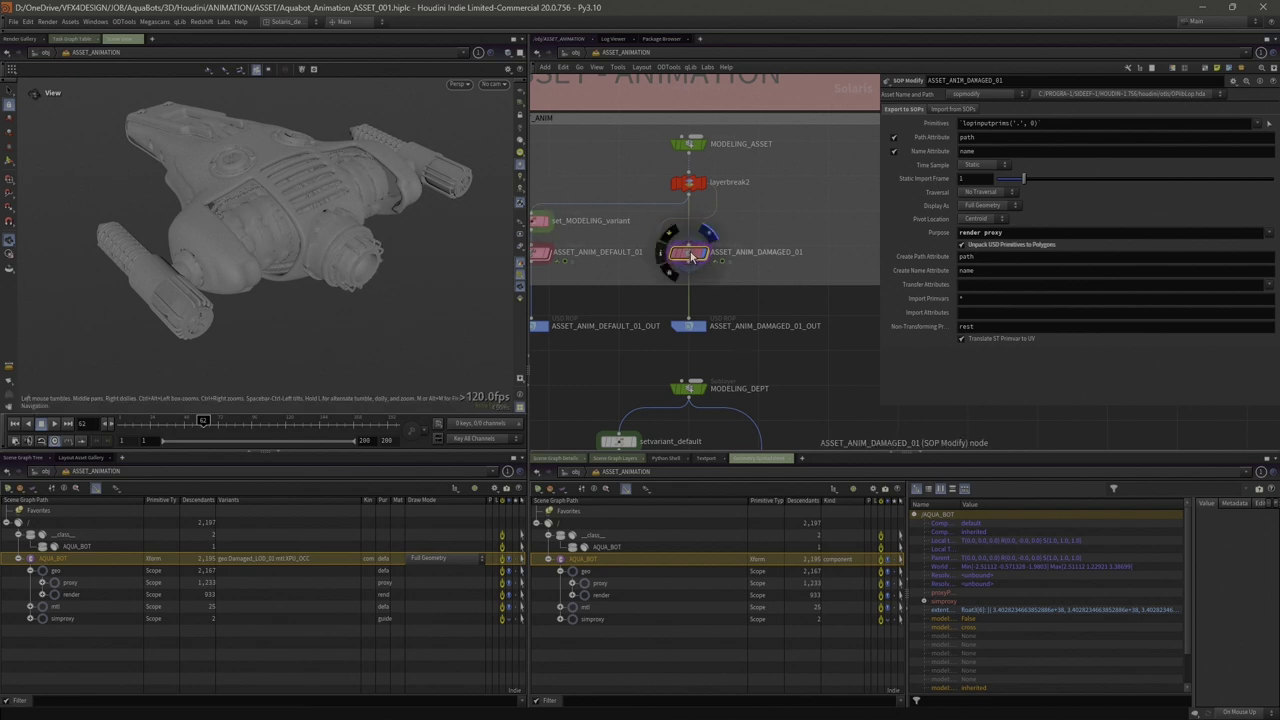
left_click_drag(371, 191, 227, 187)
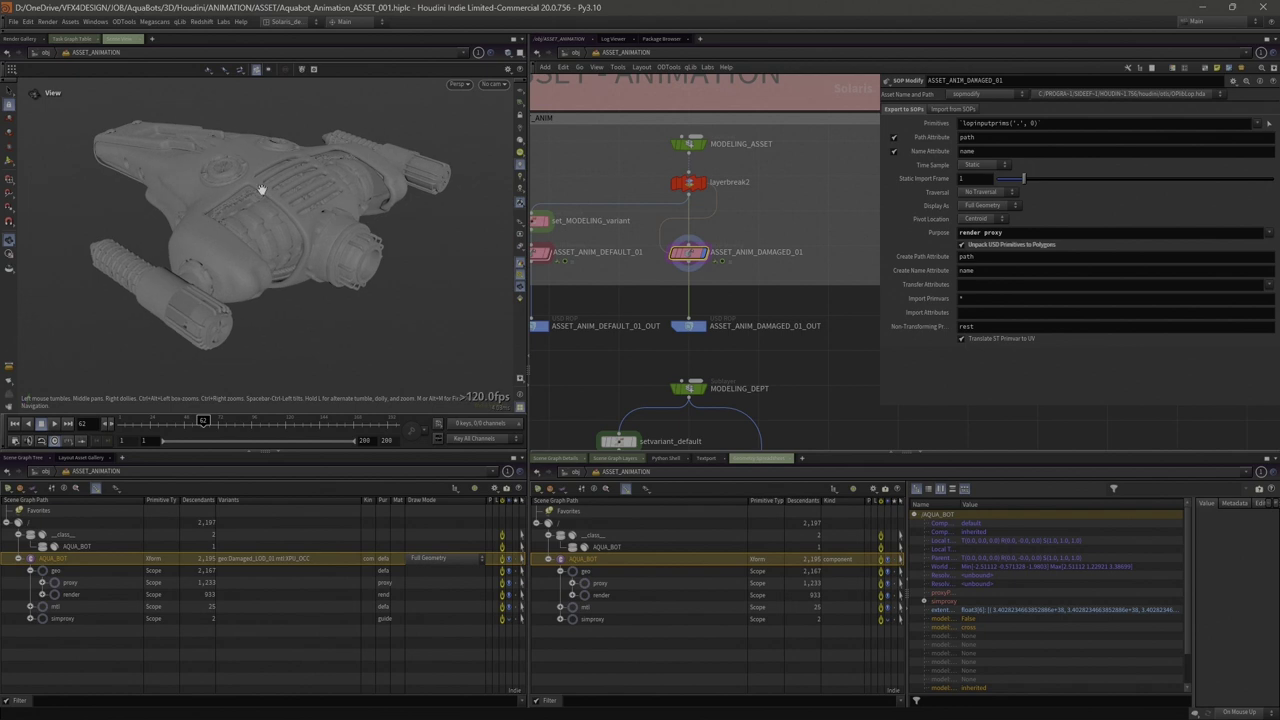
Open the modify network inside ASSET_ANIM_DAMAGED_01, widen the network view, and examine its AUTO LOOP CHOPS ANIM group
double_click(688, 252)
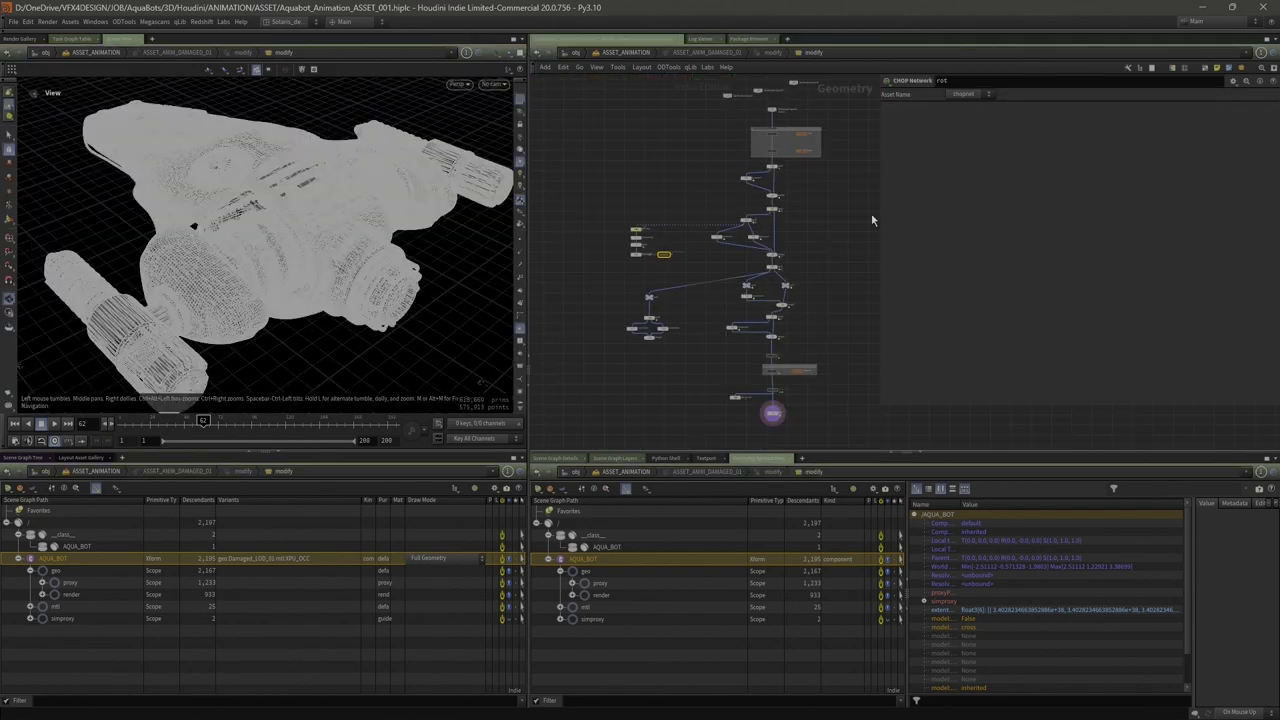
left_click_drag(878, 214, 953, 214)
scroll(791, 322, "up", 4)
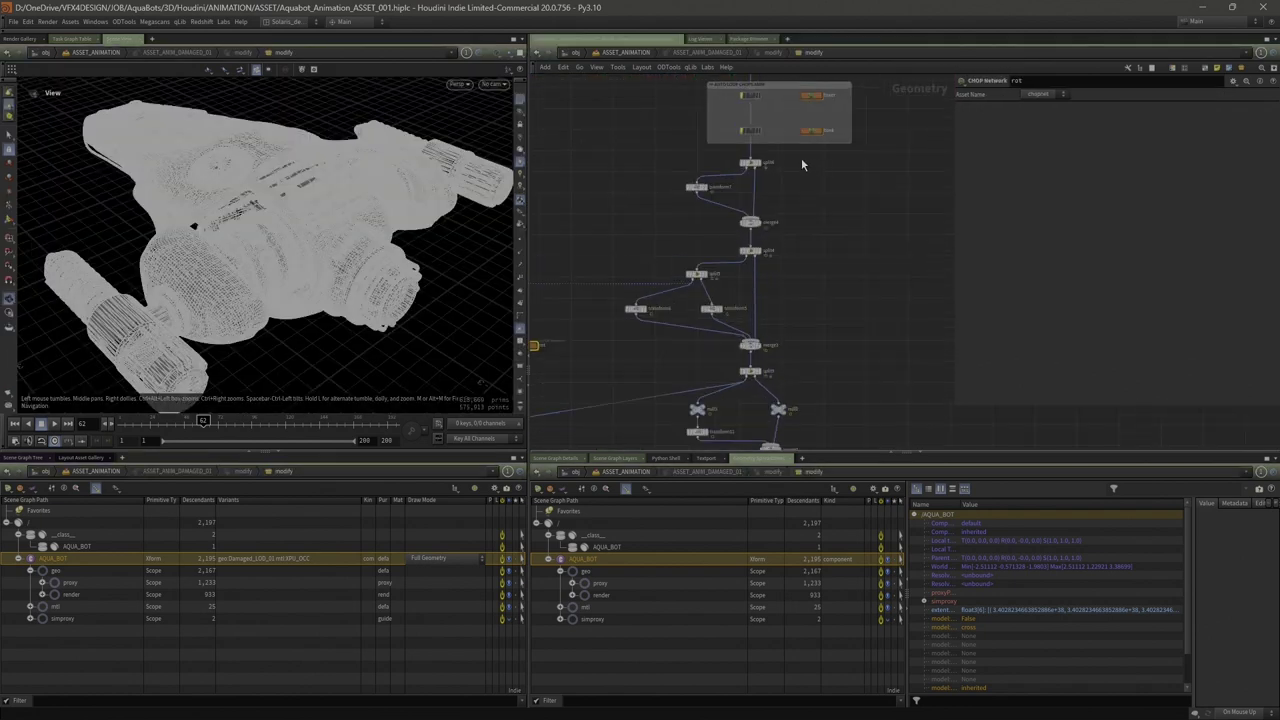
scroll(791, 322, "up", 3)
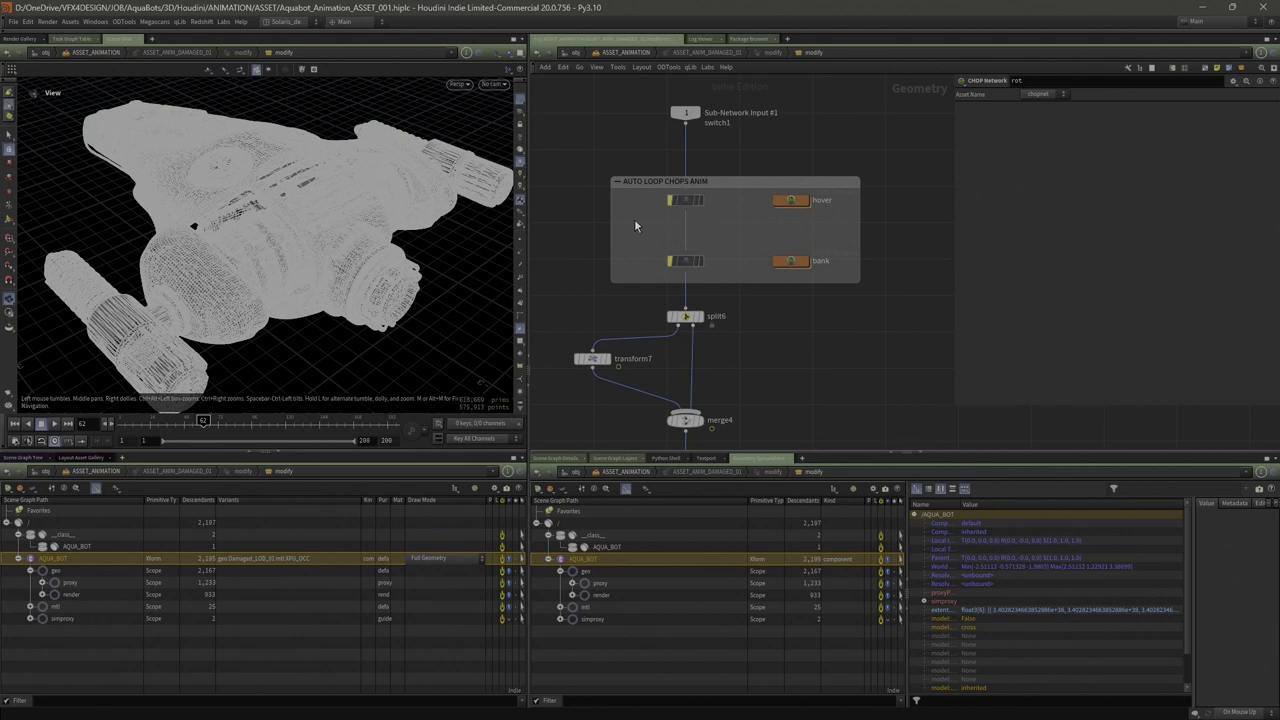
scroll(634, 219, "down", 4)
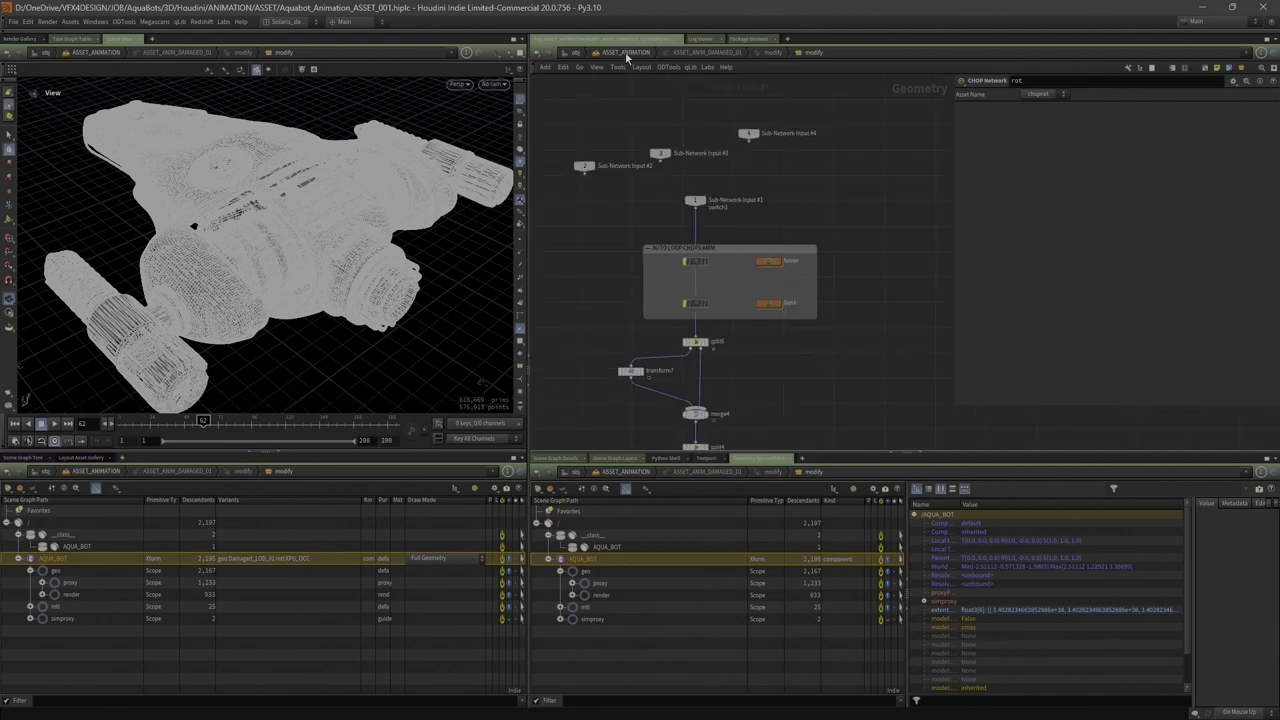
Copy the tmp_remove_render_purp blast node from ASSET_ANIM_DEFAULT_01's modify network and return to the modify network of ASSET_ANIM_DAMAGED_01
left_click(625, 52)
double_click(601, 258)
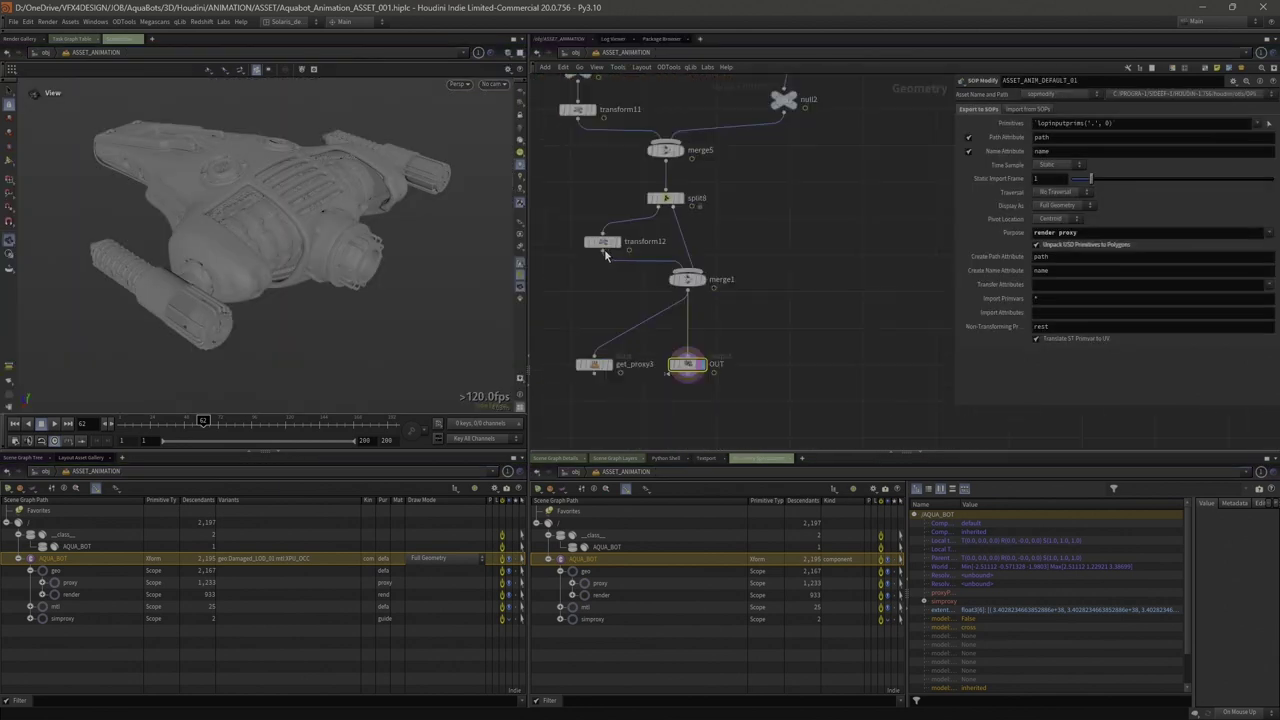
scroll(716, 321, "down", 3)
middle_click_drag(697, 88, 686, 233)
middle_click_drag(620, 115, 560, 347)
scroll(590, 305, "up", 1)
middle_click_drag(643, 147, 641, 194)
left_click_drag(654, 157, 735, 205)
key("ctrl+c")
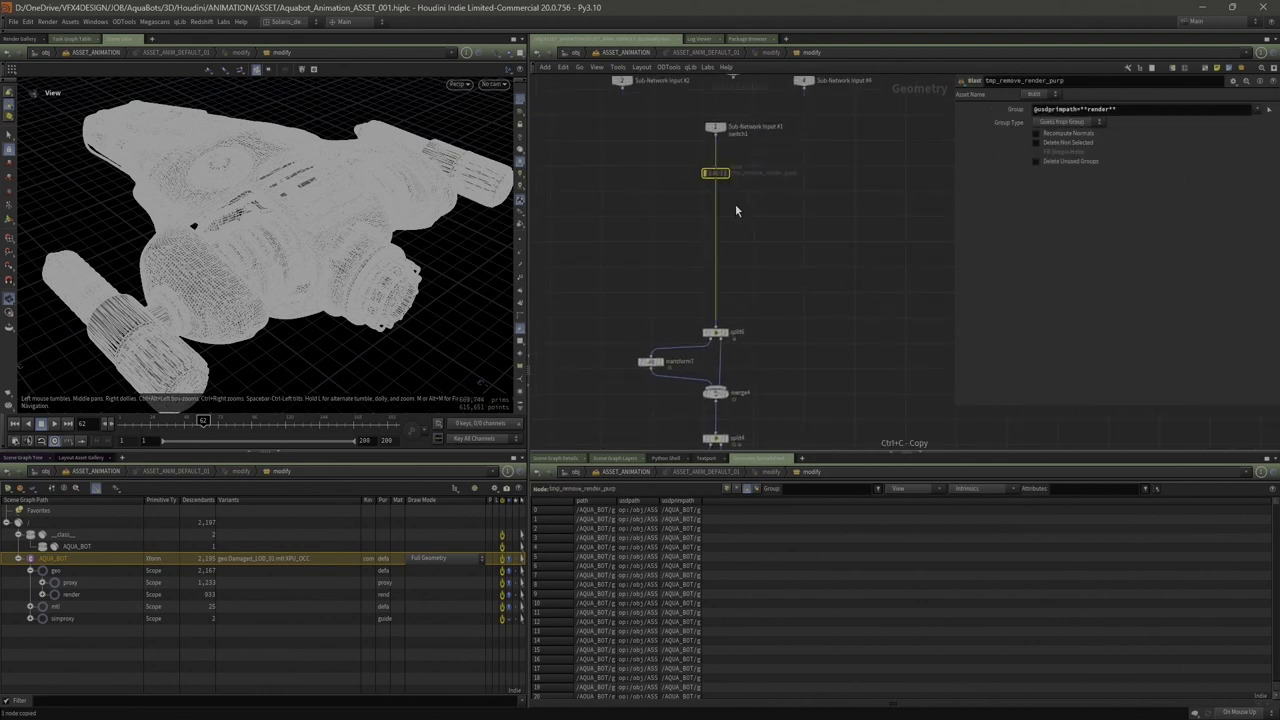
key("u")
double_click(757, 257)
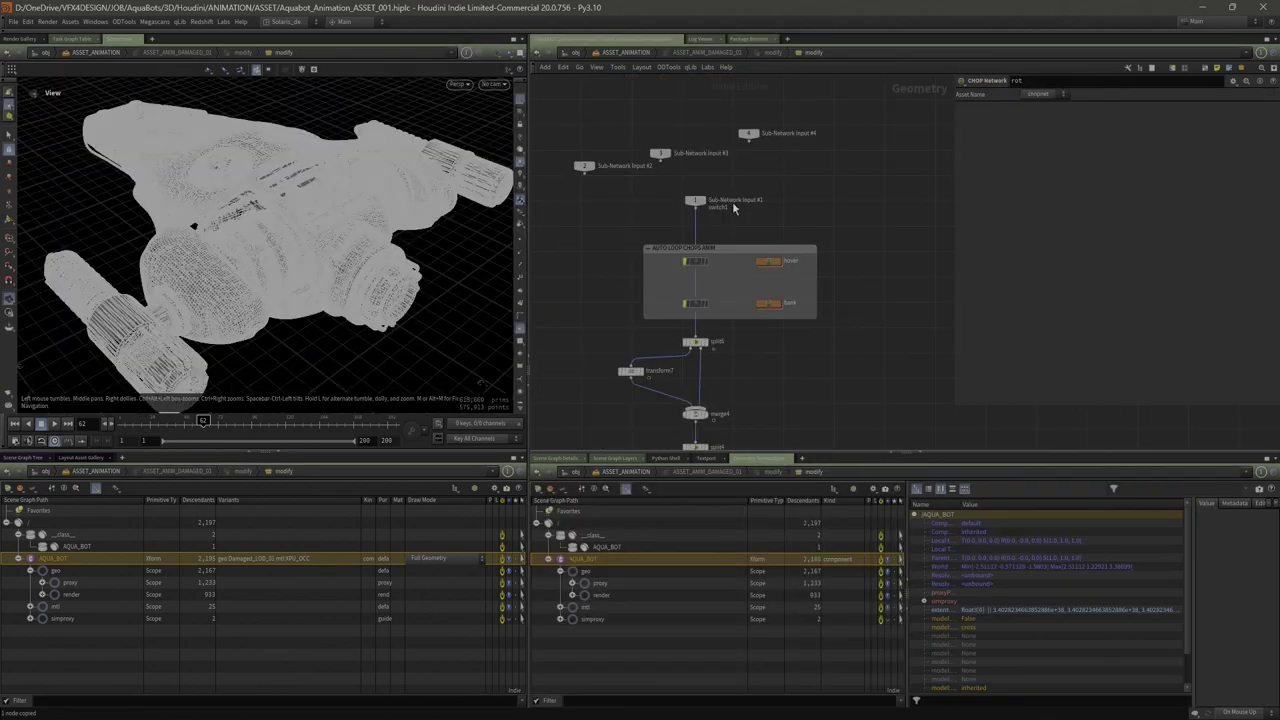
Insert the copied tmp_remove_render_purp blast between Sub-Network Input #1 and the AUTO LOOP CHOPS ANIM group, and turn off its bypass
key("ctrl+v")
left_click(634, 237)
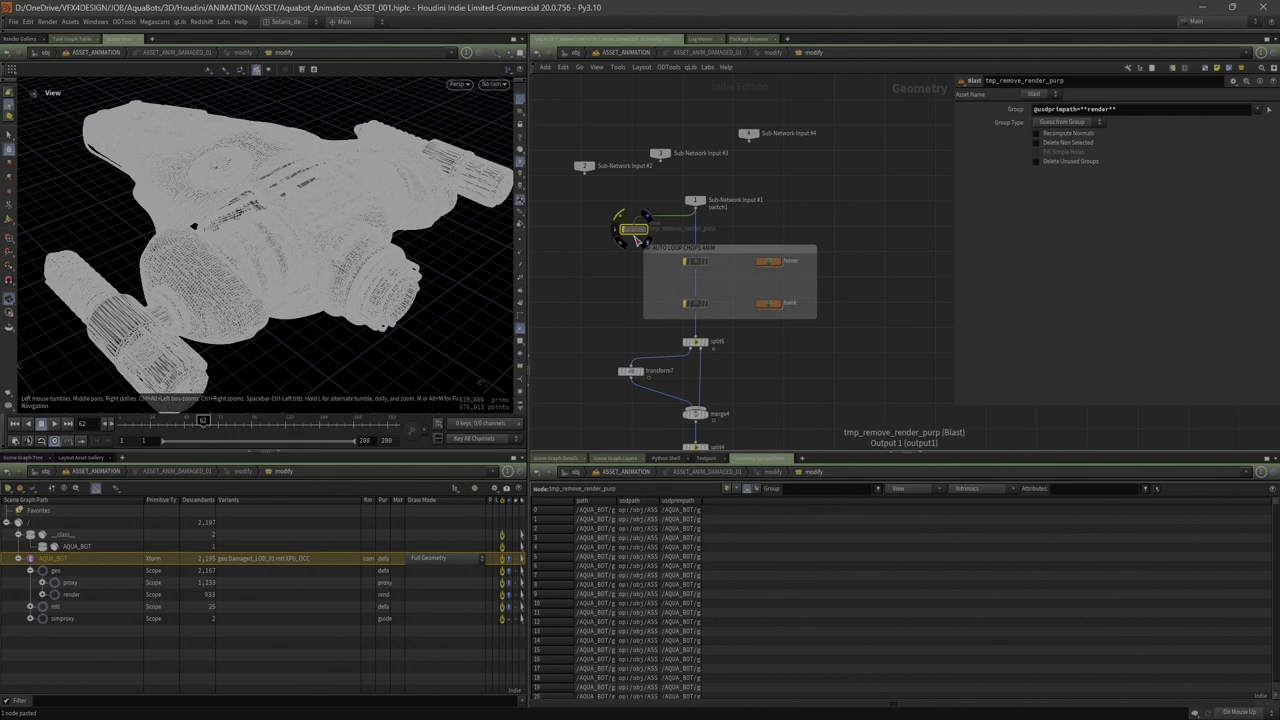
key("Escape")
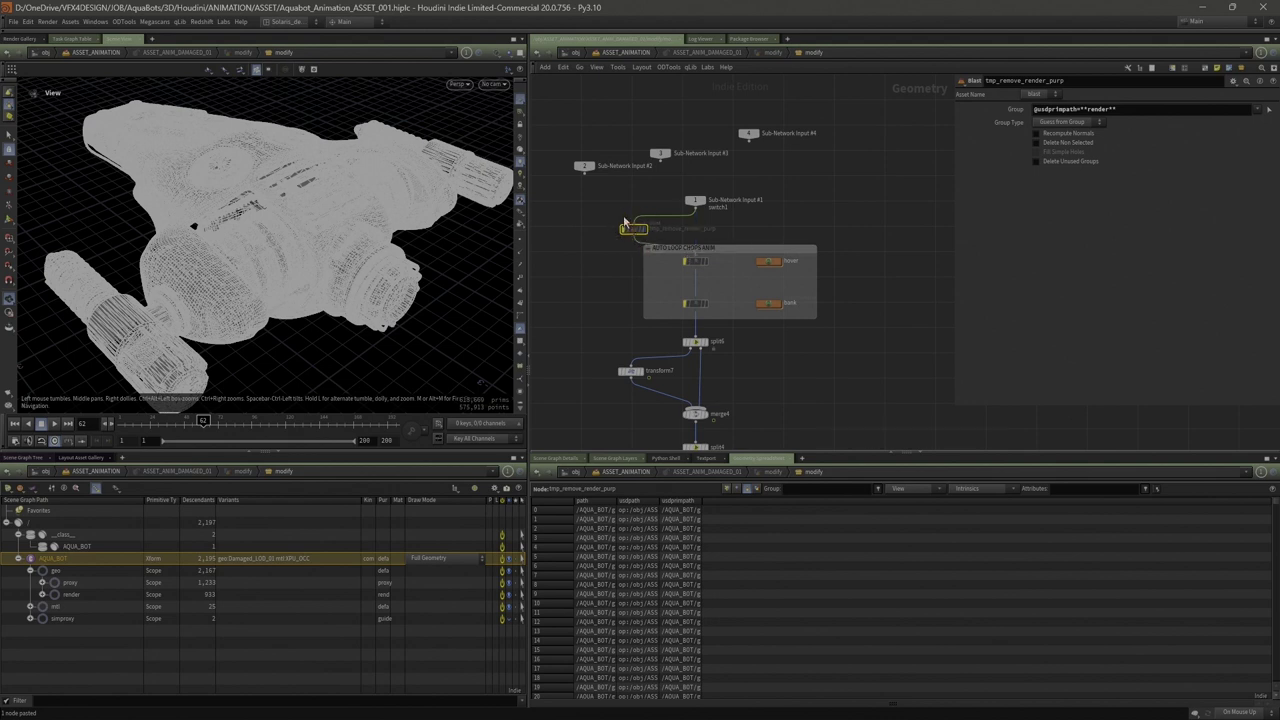
left_click(623, 219)
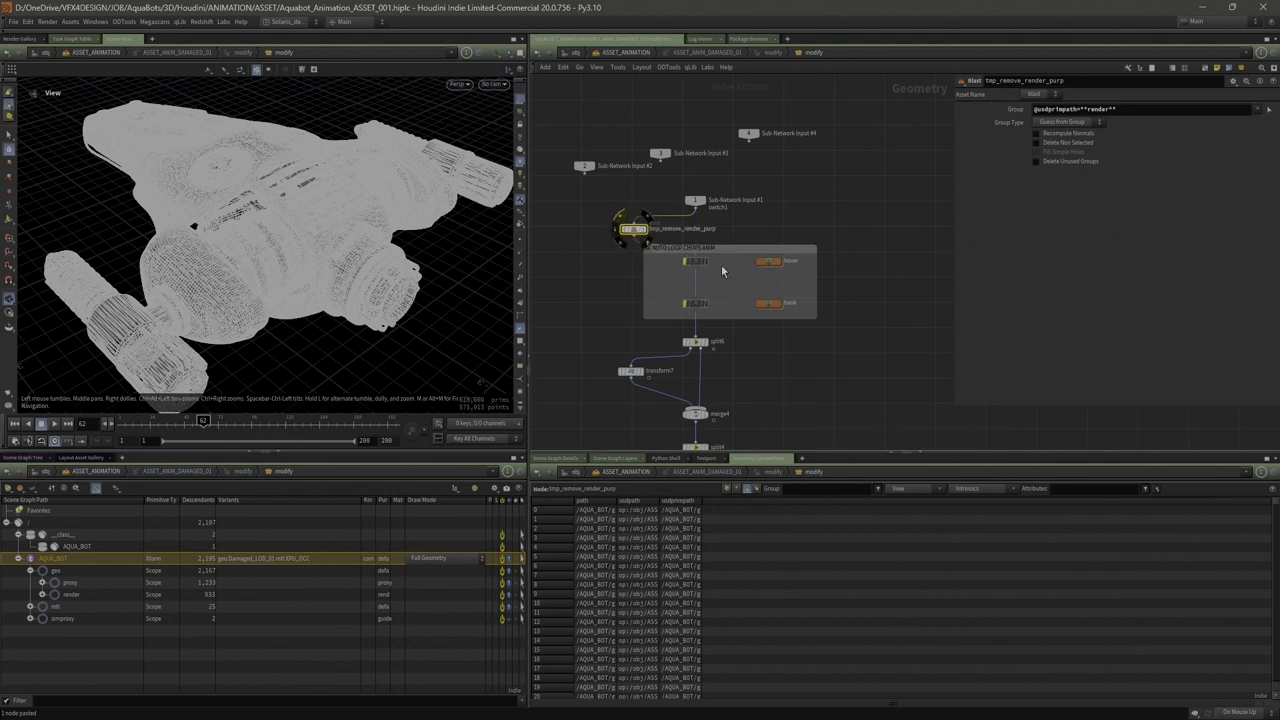
scroll(779, 368, "up", 3)
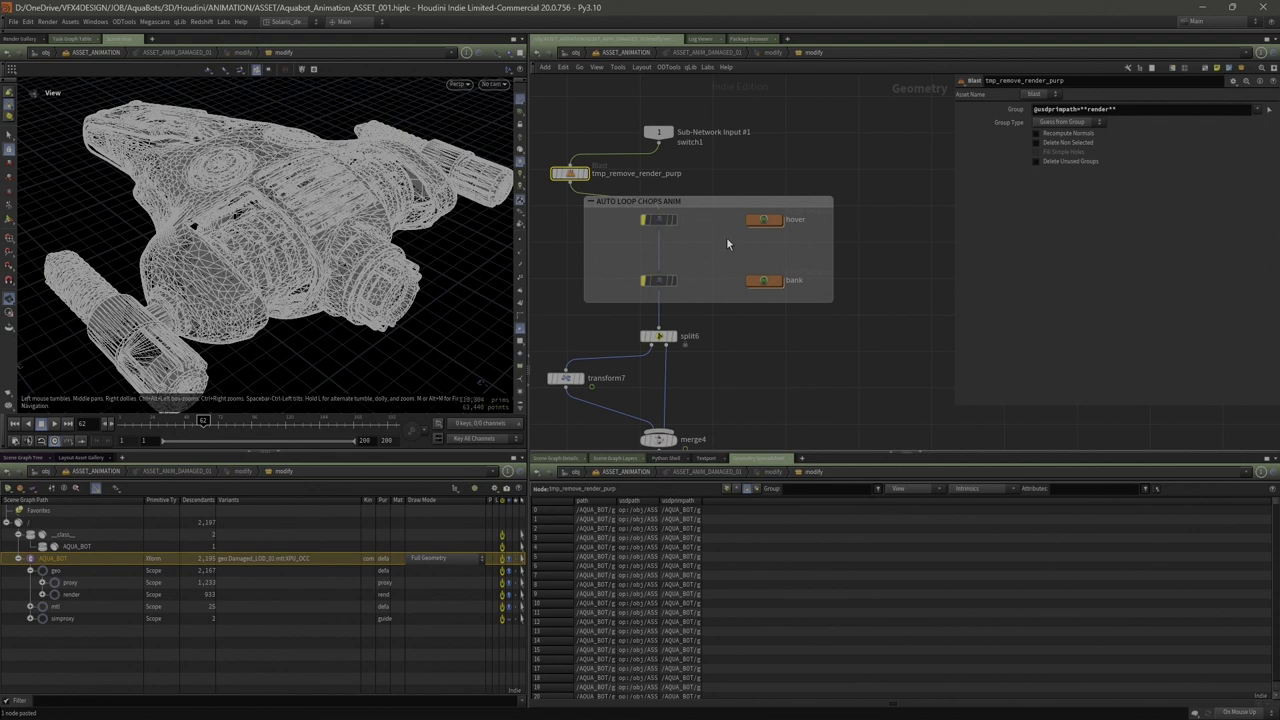
scroll(700, 239, "up", 2)
Turn off the bypass on transform9 beside the hover CHOP network and make it the displayed node
left_click(776, 204)
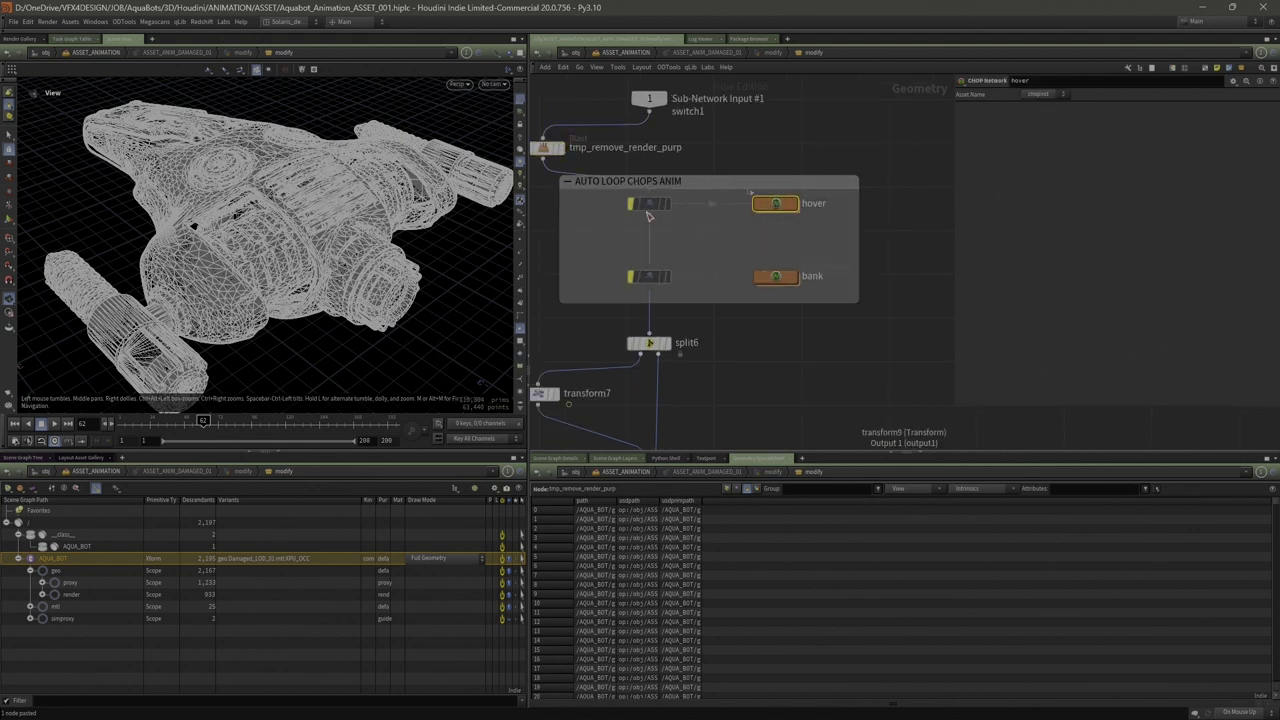
left_click(646, 205)
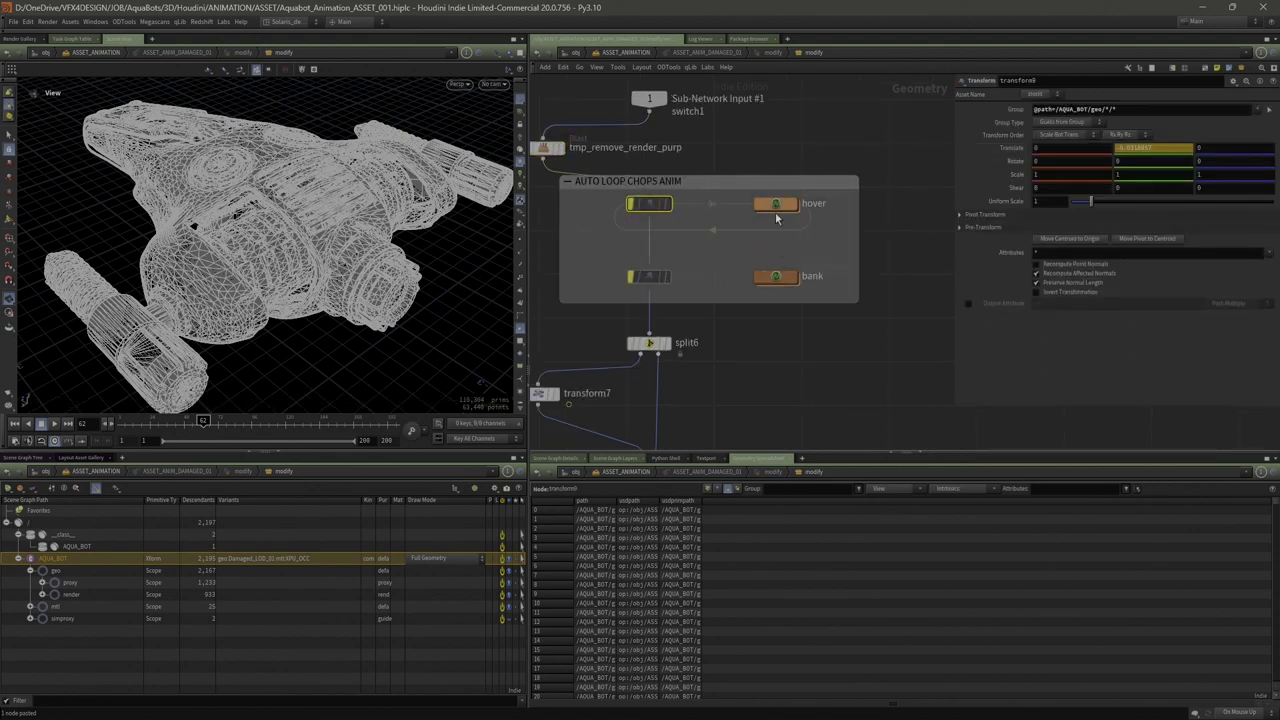
mouse_move(648, 202)
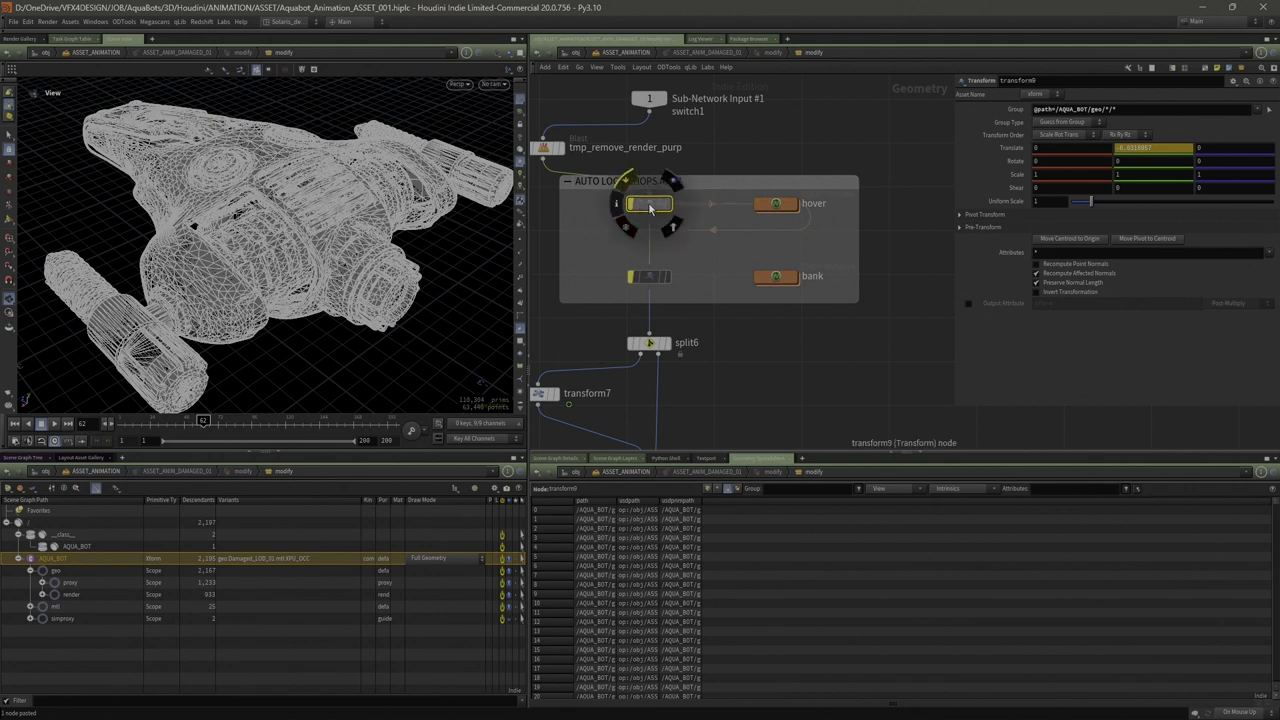
left_click(663, 207)
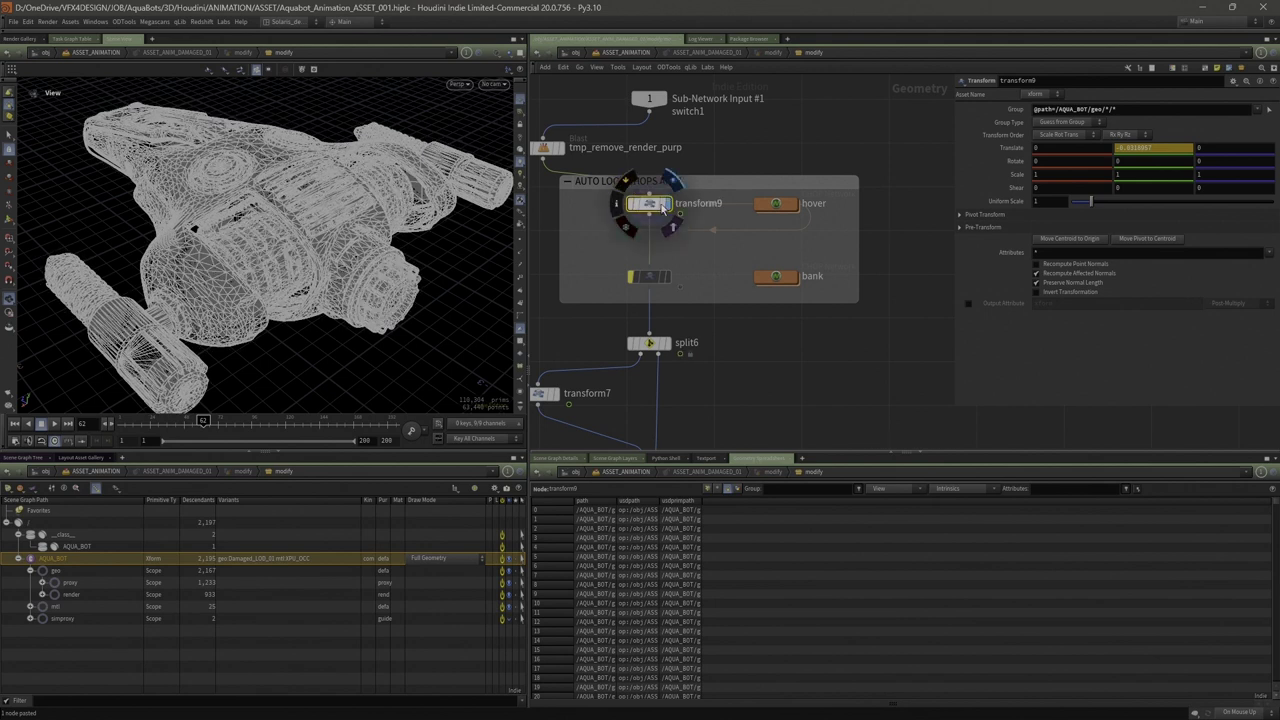
Switch the viewport to shaded display and play the hover animation with the ship seen from the side
key("shift+w")
scroll(350, 220, "down", 5)
mouse_move(180, 222)
left_mouse_down()
mouse_move(240, 212)
mouse_move(332, 256)
left_mouse_up()
middle_click_drag(565, 229, 587, 228)
scroll(430, 245, "up", 1)
left_click(54, 424)
left_click_drag(324, 286, 343, 225)
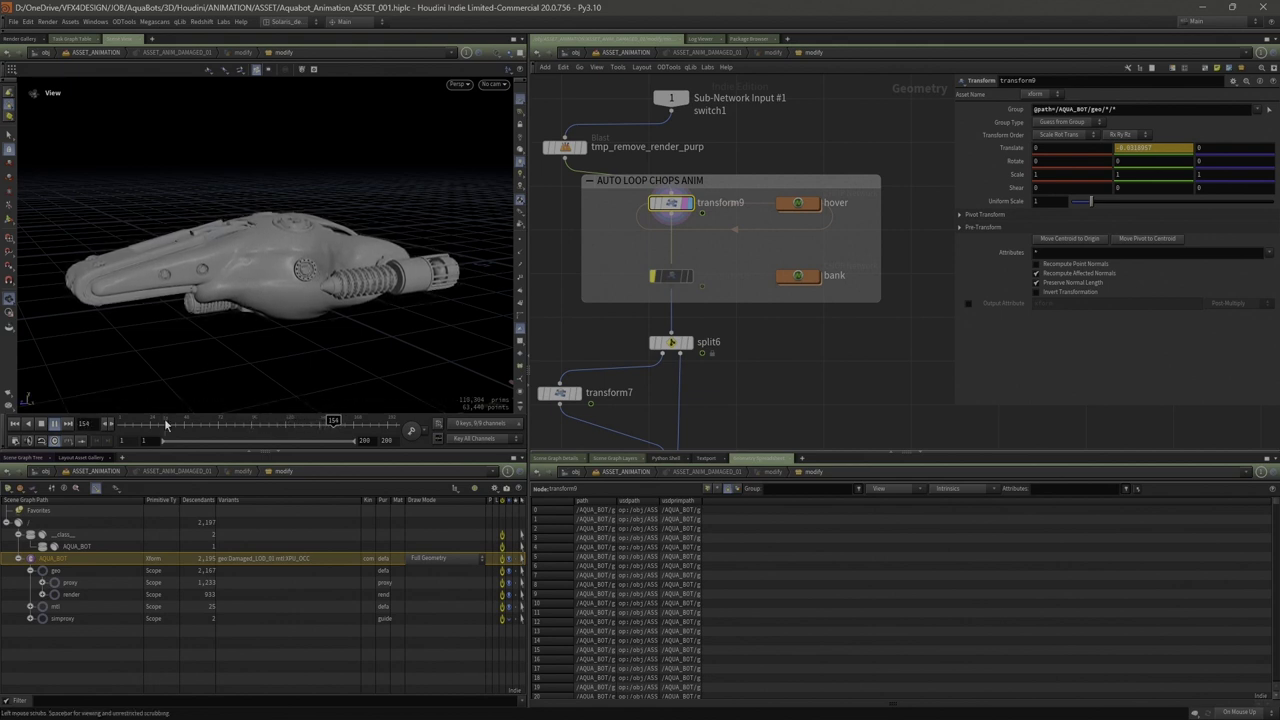
left_click(42, 423)
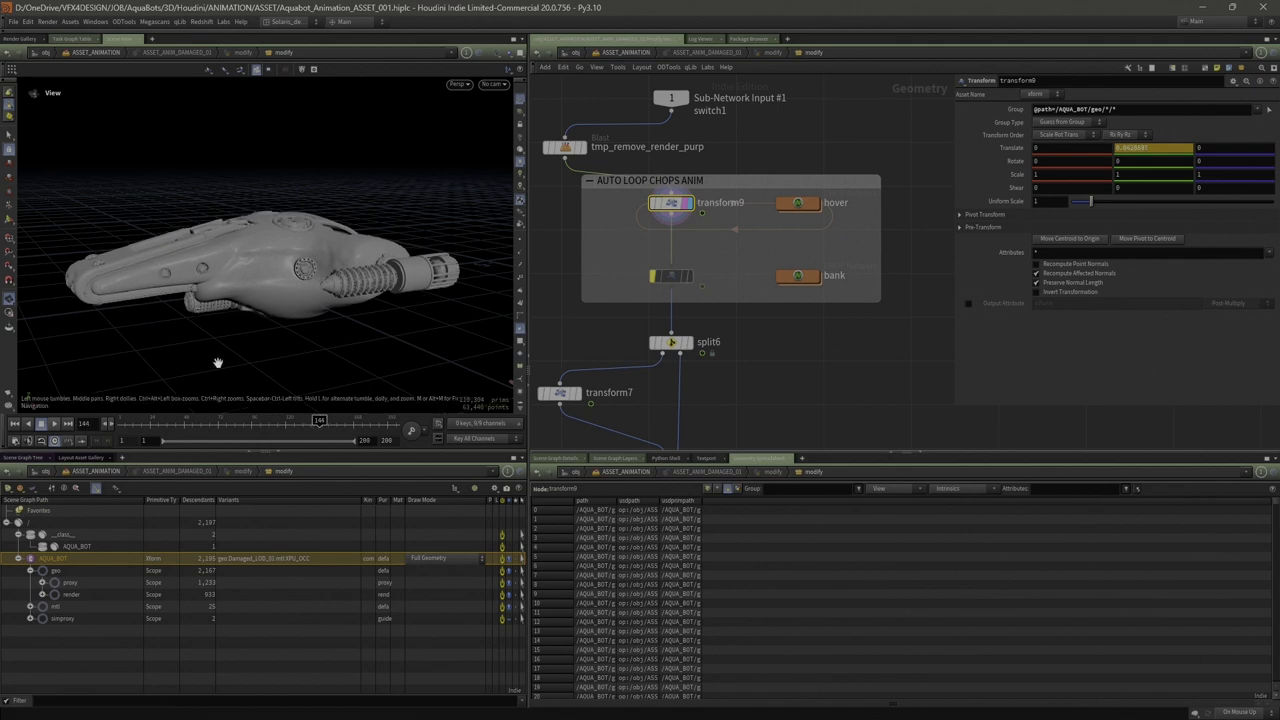
Replay the hover motion, stop at frame 99, and view the ship from a raised angle
left_click(54, 427)
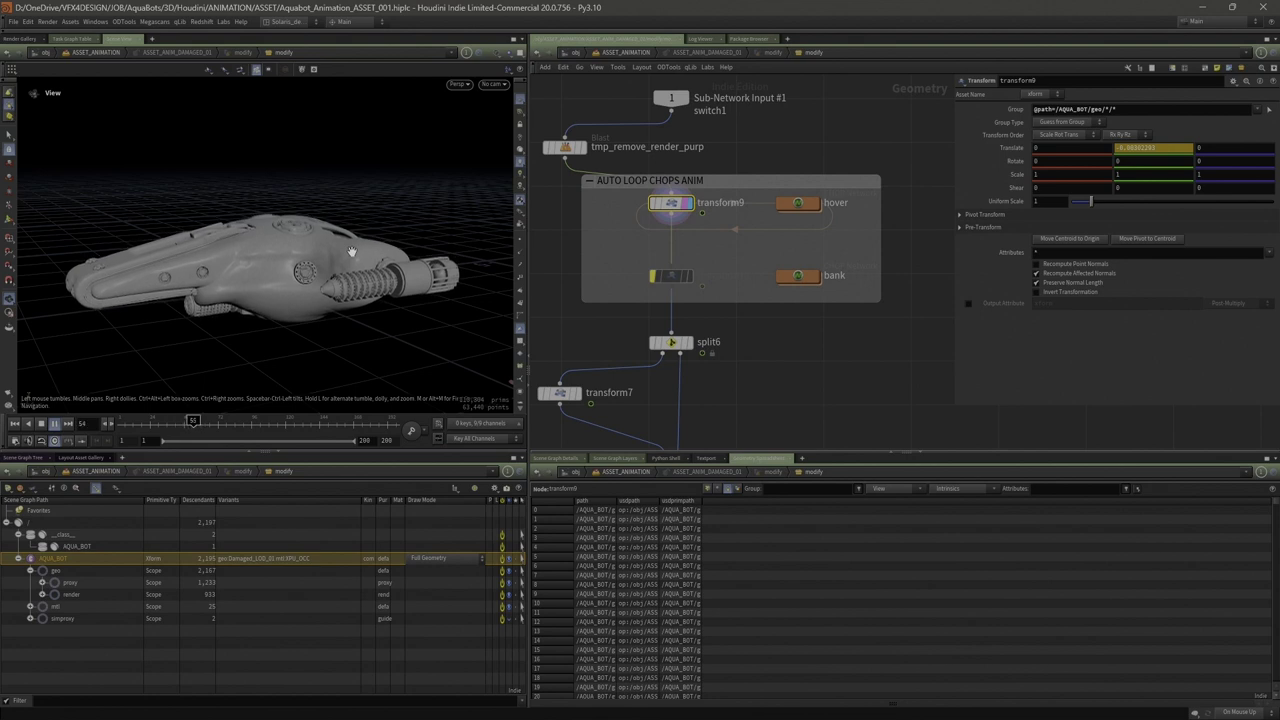
mouse_move(285, 215)
left_mouse_down()
mouse_move(277, 240)
mouse_move(357, 252)
mouse_move(320, 281)
mouse_move(254, 226)
mouse_move(291, 232)
left_mouse_up()
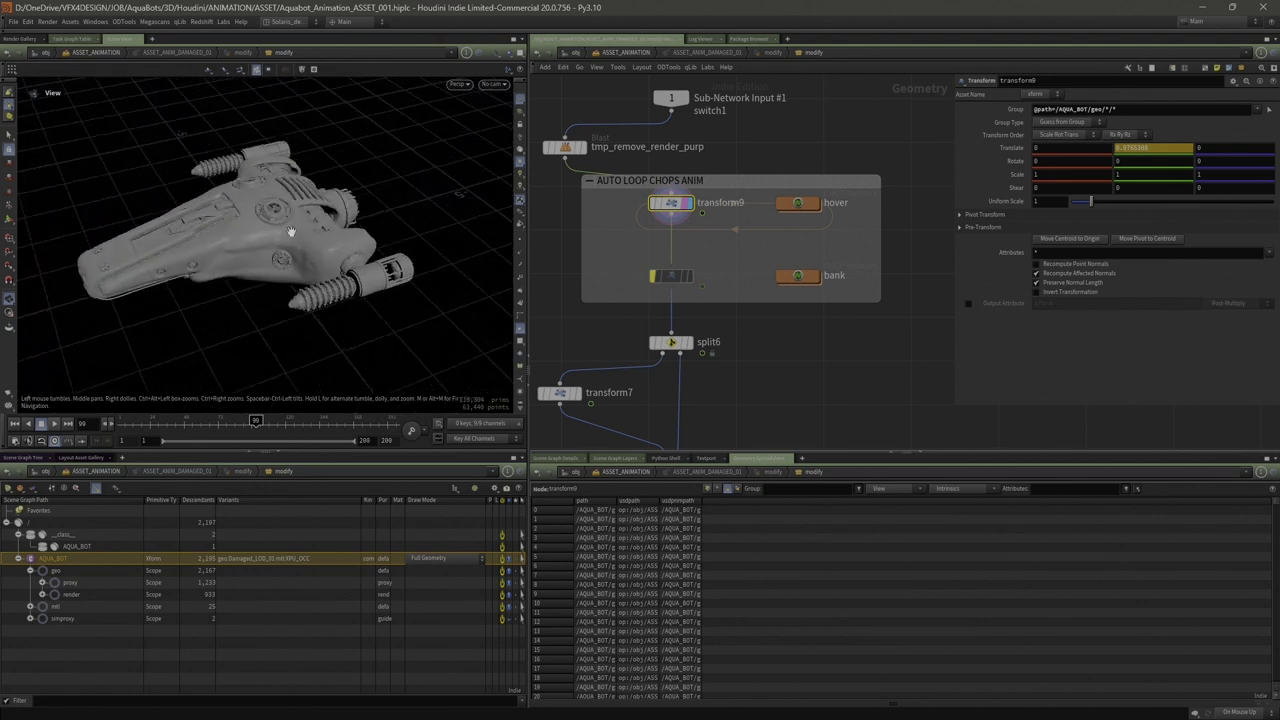
left_click_drag(530, 218, 535, 214)
left_click_drag(272, 239, 380, 270)
Open the hover CHOP network, review its nodes from noise1 to export1, and line up limit1, warp1 and export1 with the chain
left_click(795, 205)
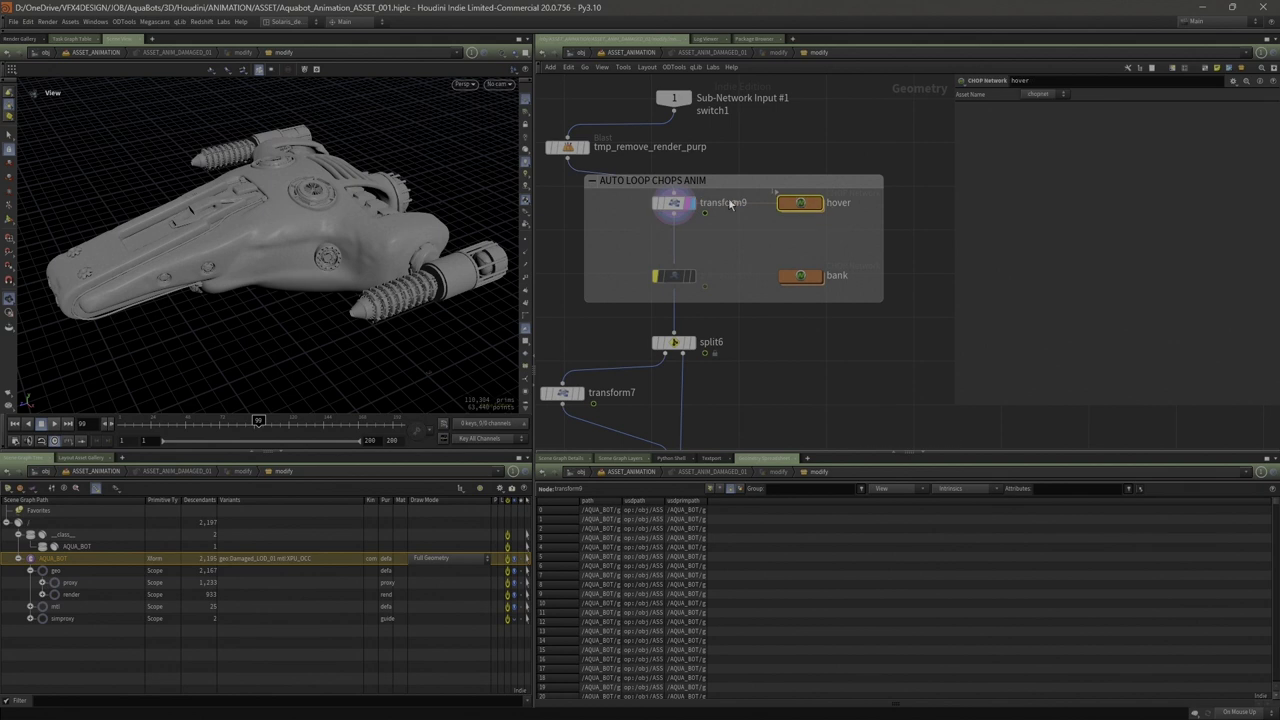
double_click(807, 205)
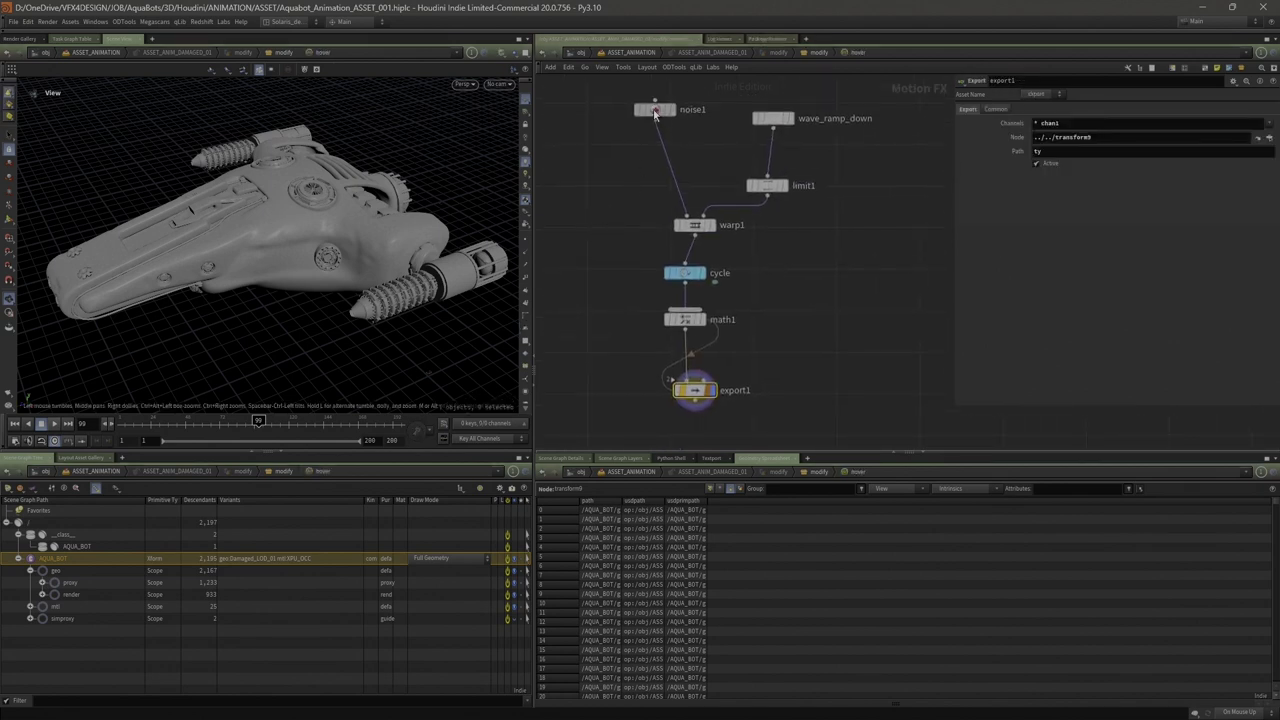
left_click(655, 111)
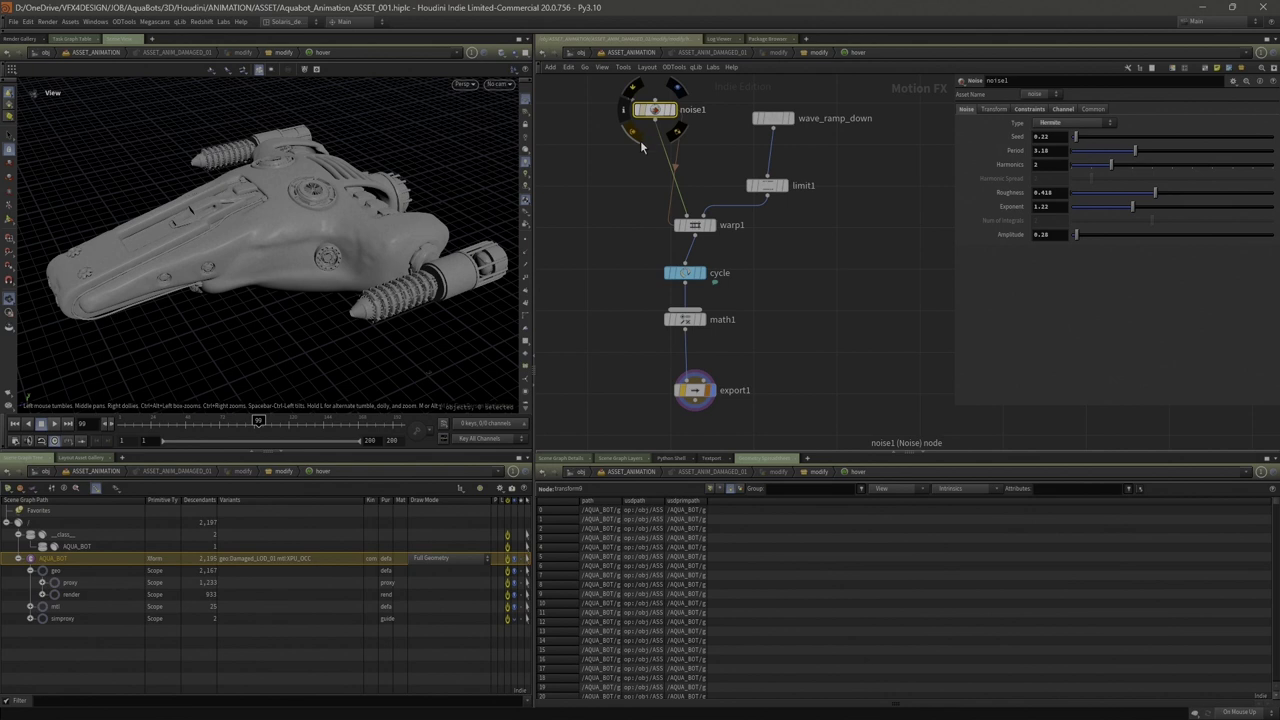
left_click(775, 120)
left_click_drag(765, 191, 770, 188)
left_click_drag(694, 225, 684, 227)
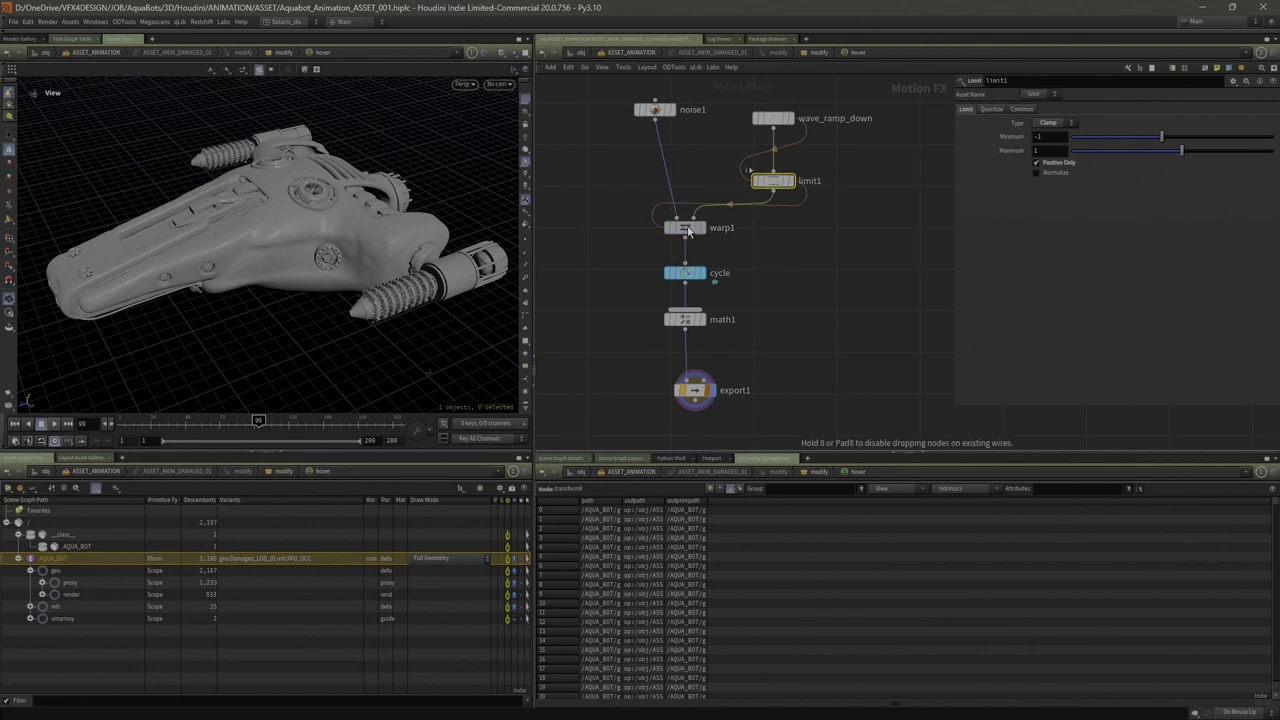
left_click(688, 274)
left_click(686, 321)
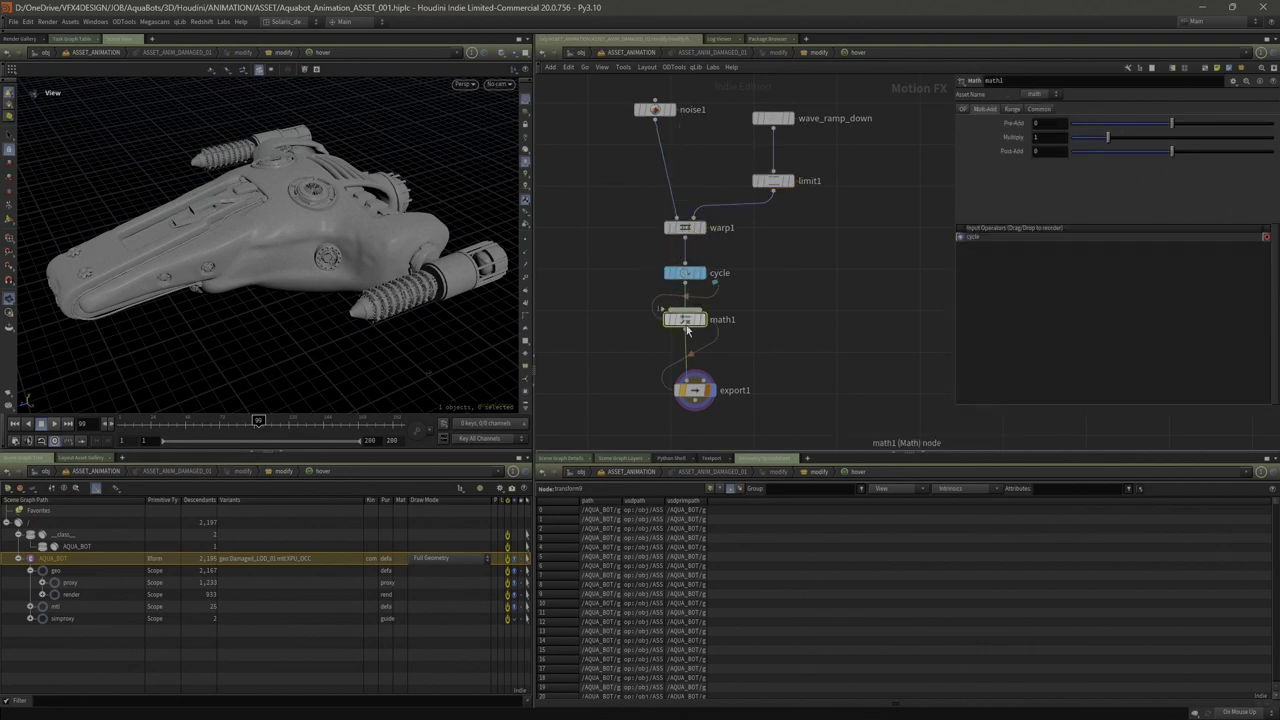
left_click_drag(695, 397, 684, 393)
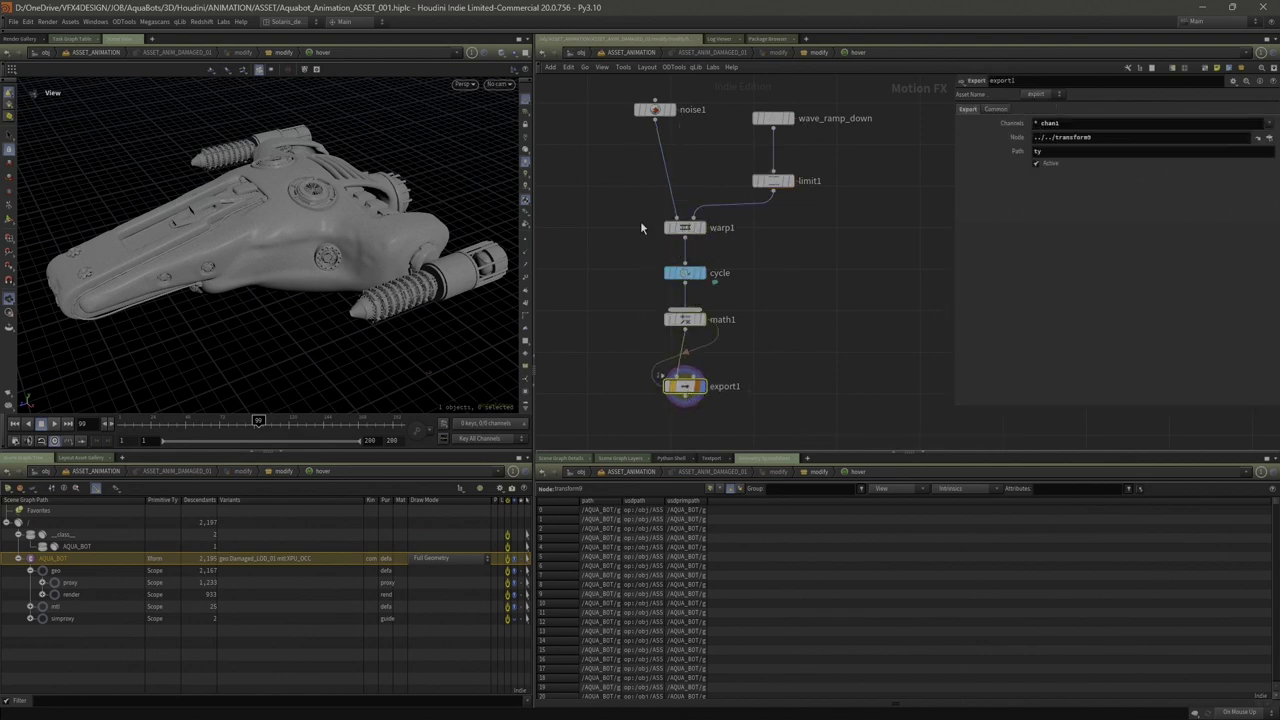
Return to the modify network of ASSET_ANIM_DAMAGED_01, turn off the bypass on transform10, and display it
left_click(628, 54)
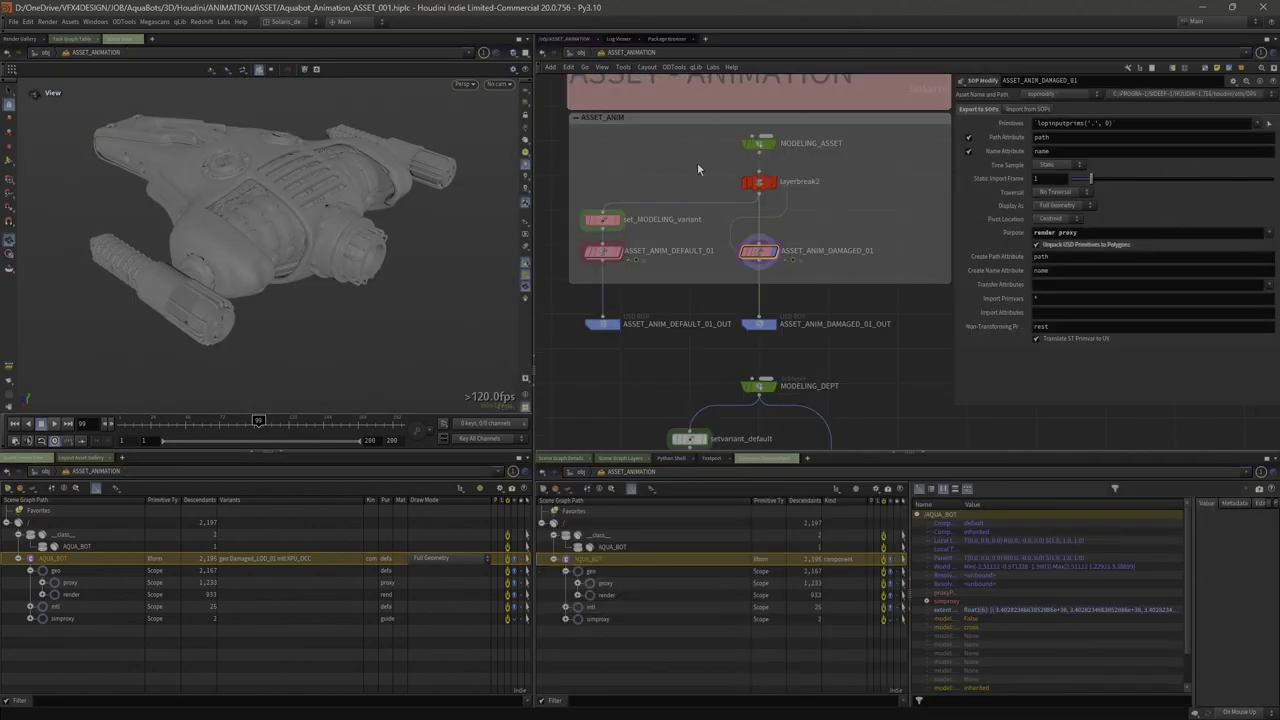
double_click(766, 252)
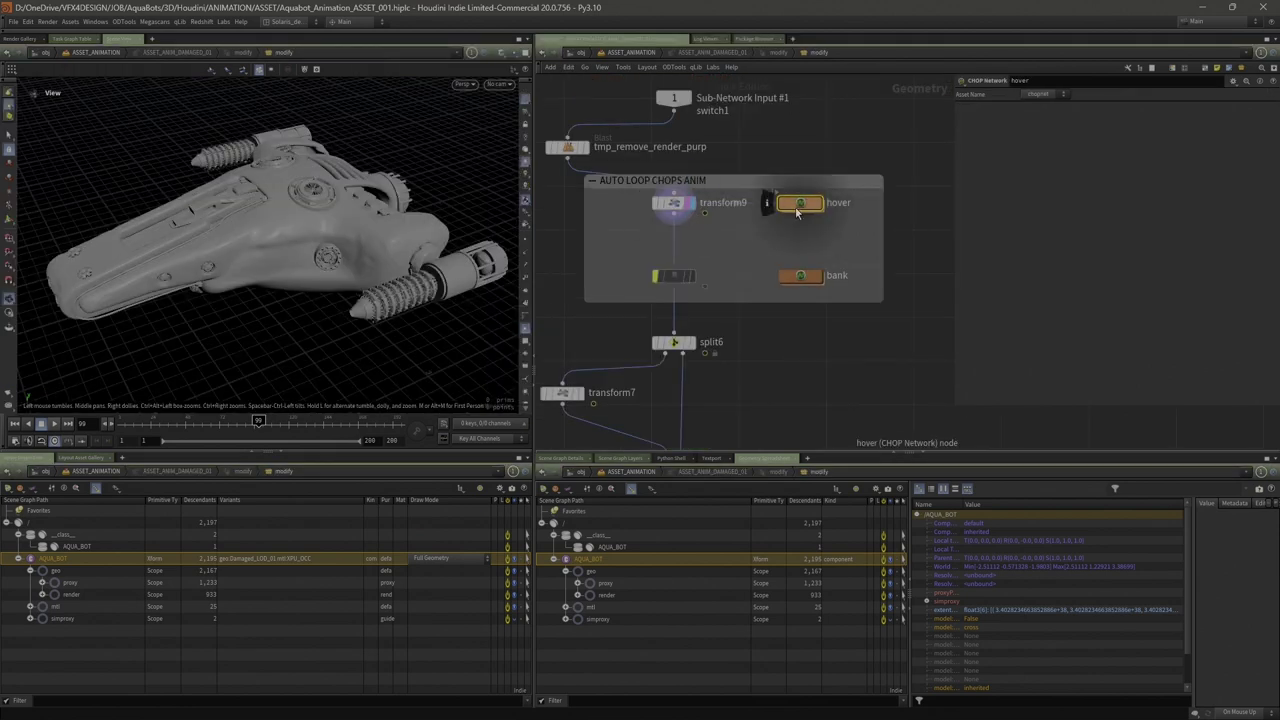
left_click(652, 257)
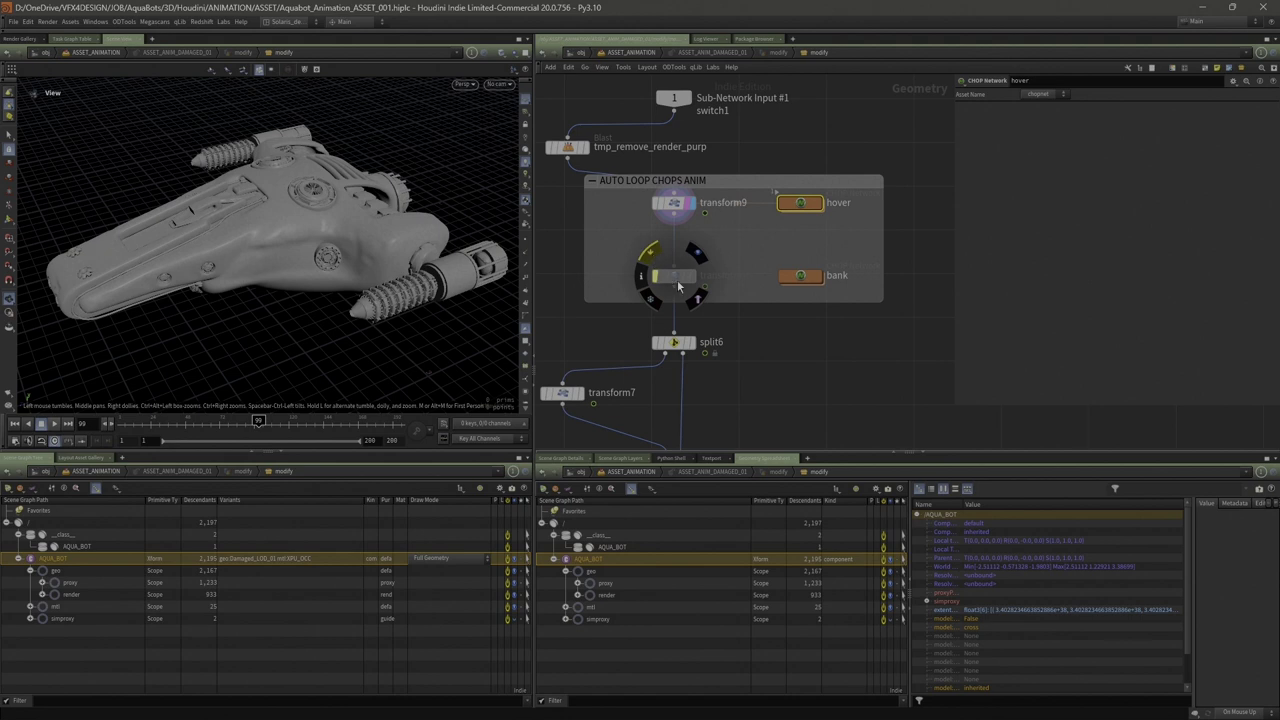
left_click(692, 280)
left_click(679, 280)
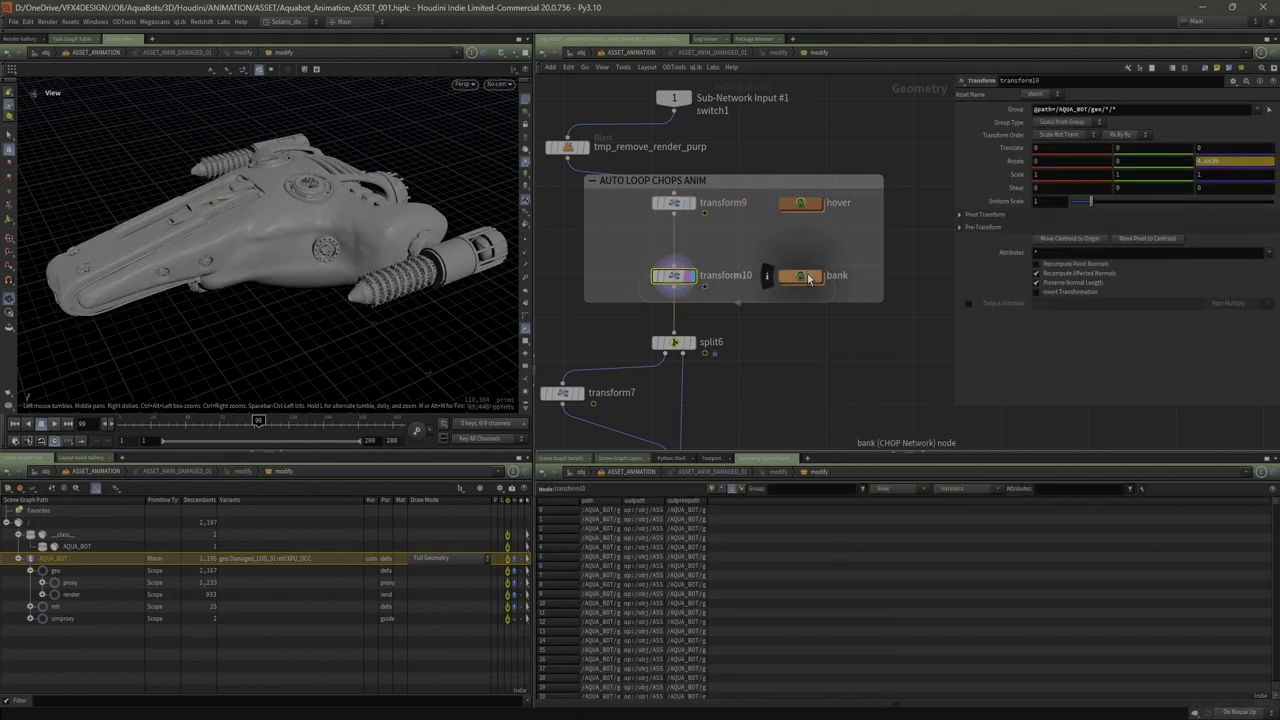
Play the banking animation of transform10 and view the ship end-on to judge its roll
left_click(56, 424)
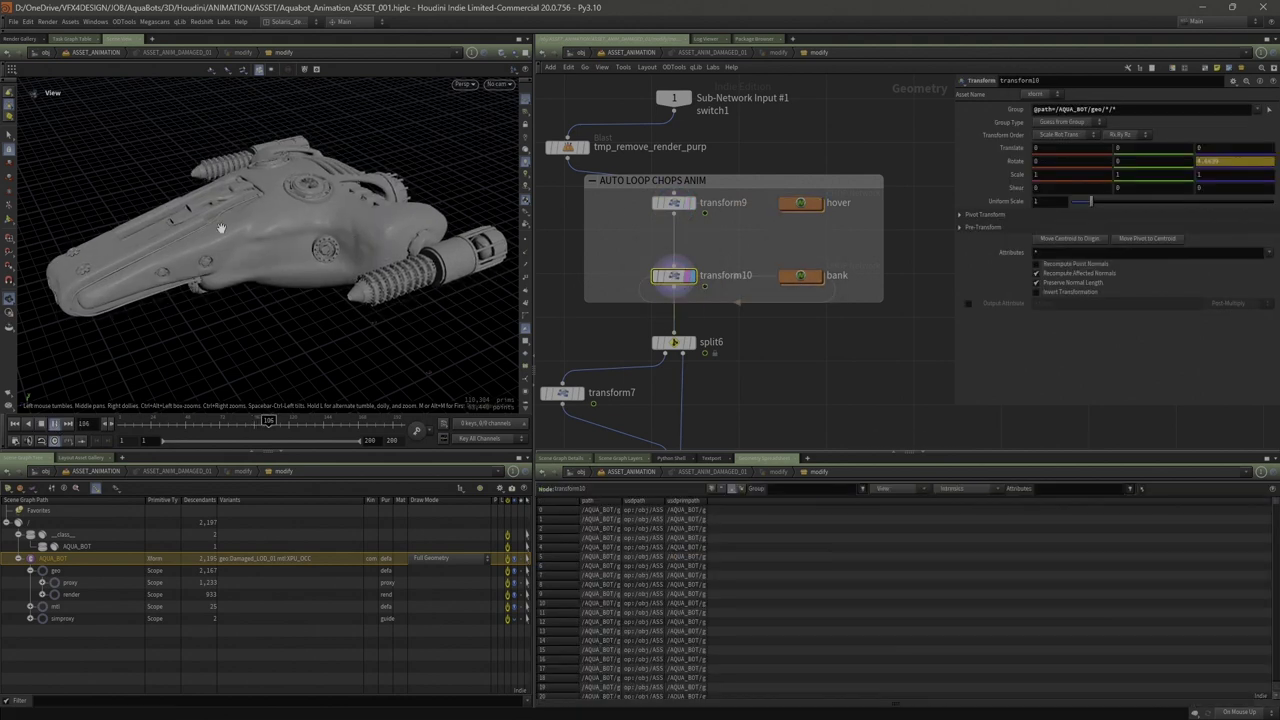
left_click_drag(286, 226, 334, 221)
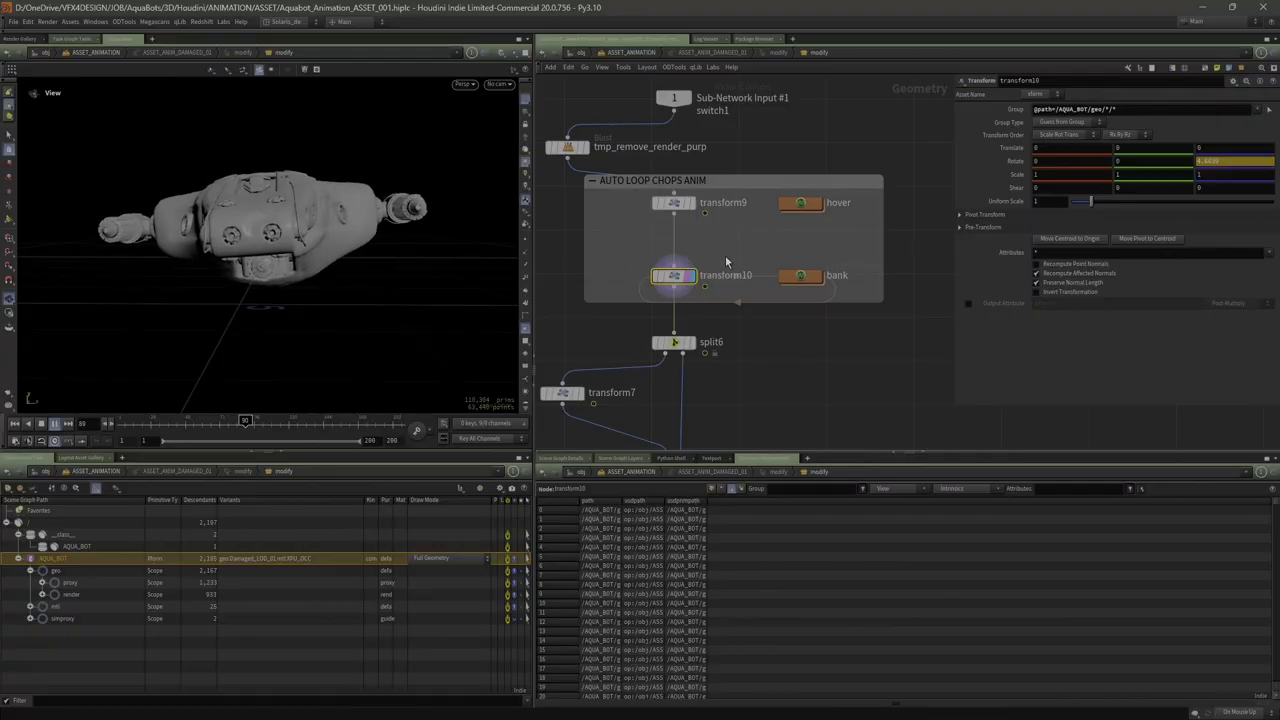
left_click_drag(622, 201, 826, 288)
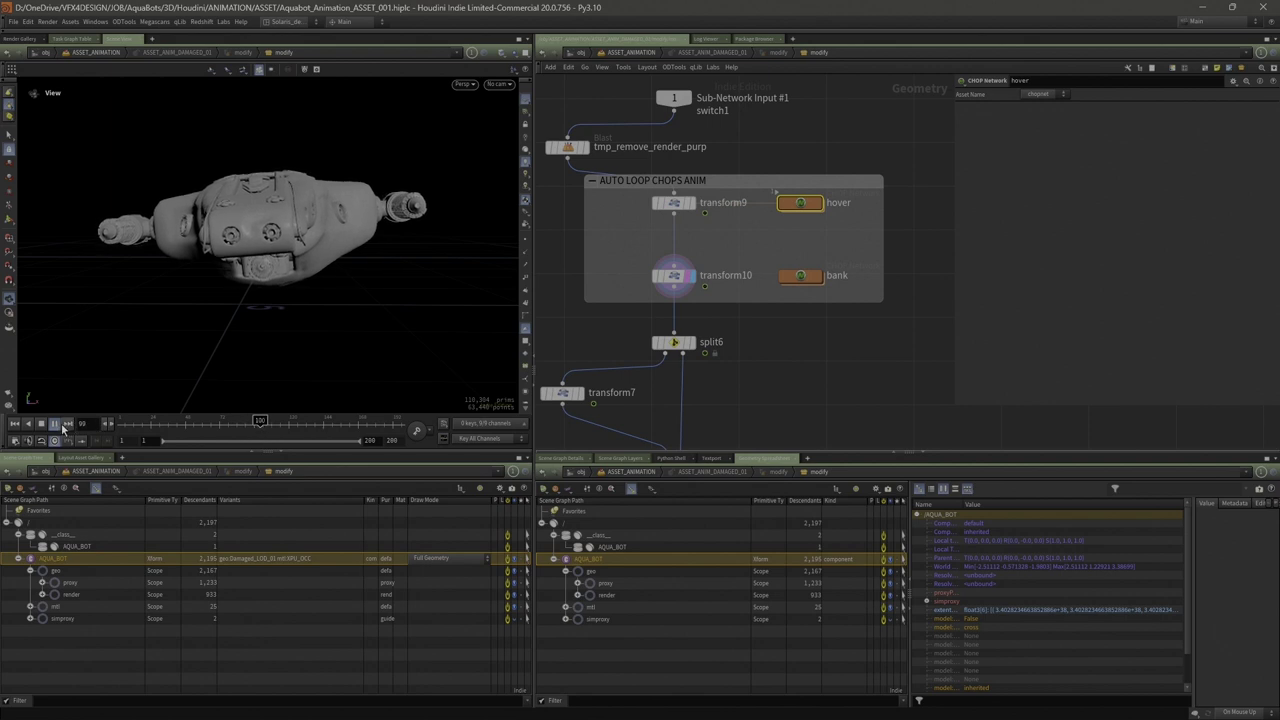
Open the bank CHOP network and examine the settings of noise1, cycle1, math1 and export1
double_click(806, 272)
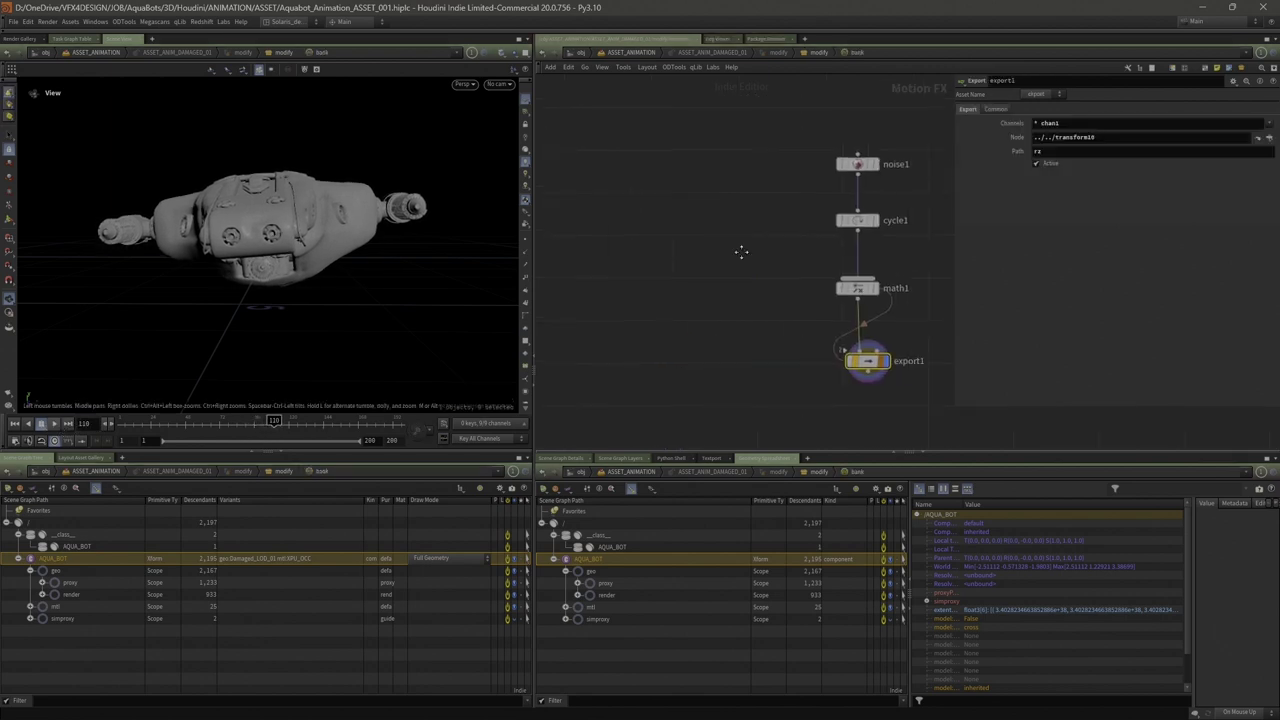
left_click(643, 153)
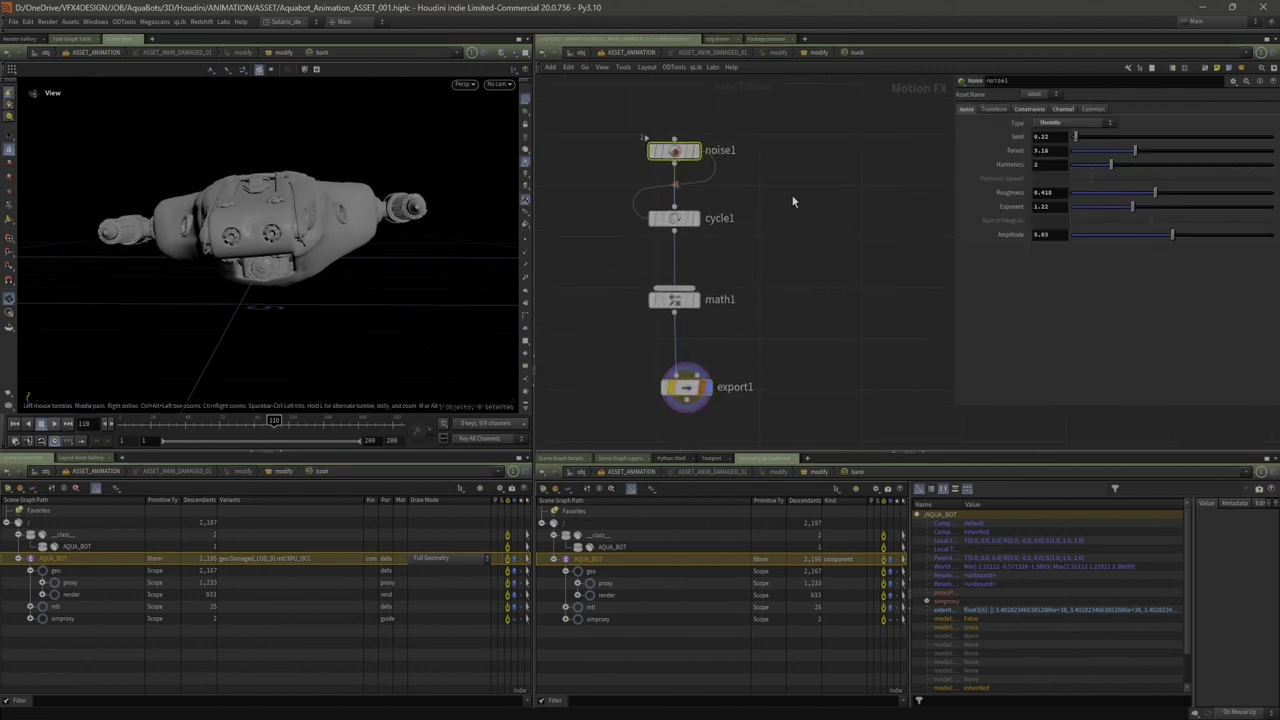
left_click(698, 219)
left_click(699, 300)
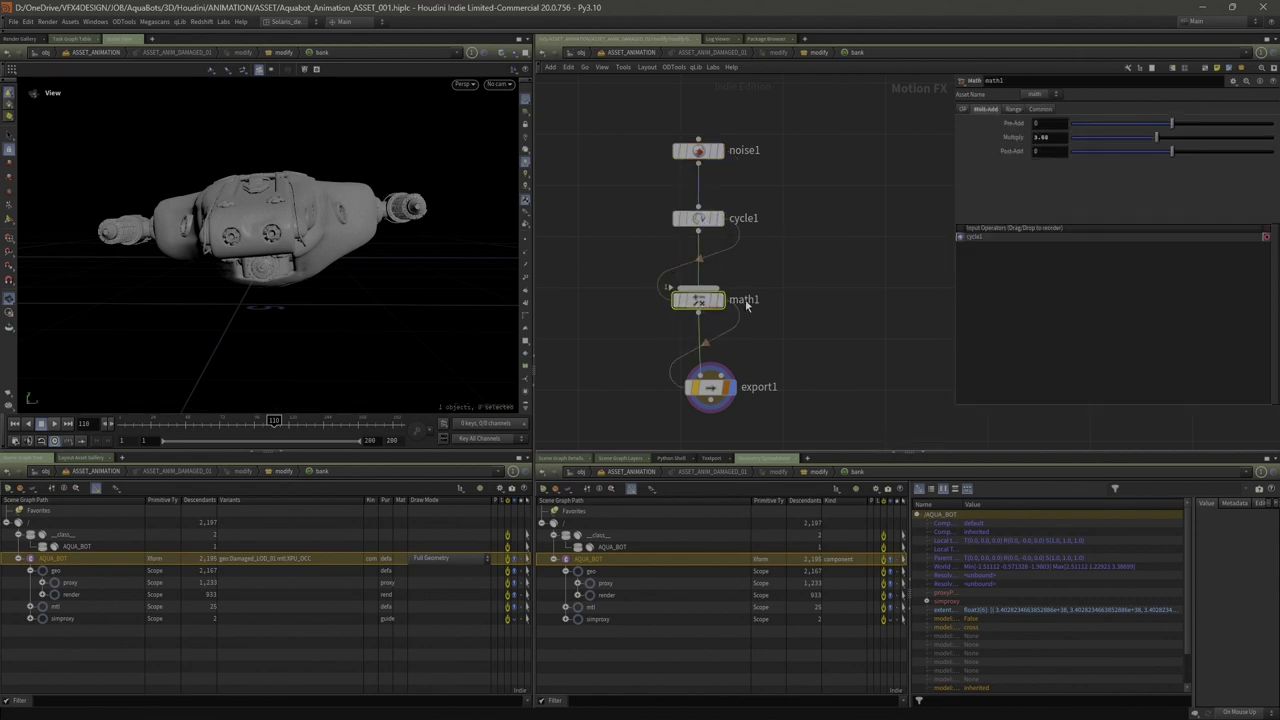
left_click(716, 386)
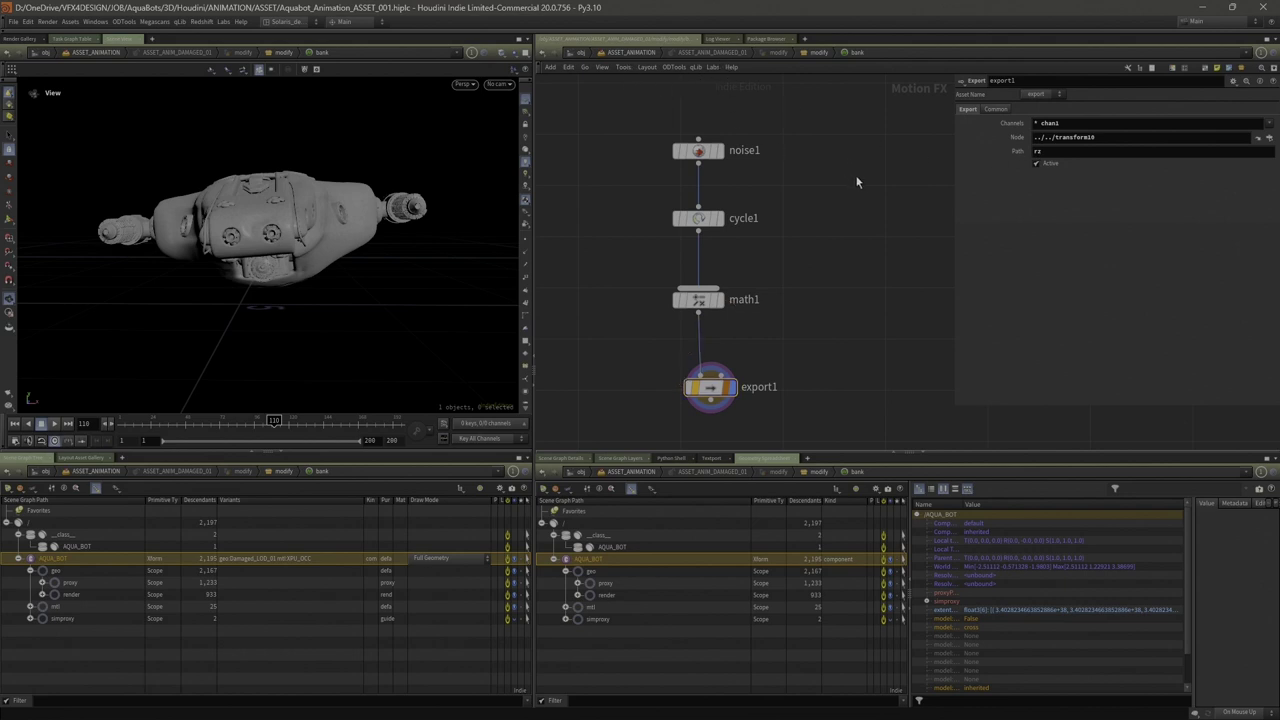
Check transform10's animated Z rotation during playback, recheck export1 inside bank, and return to the modify network
key("u")
left_click(679, 275)
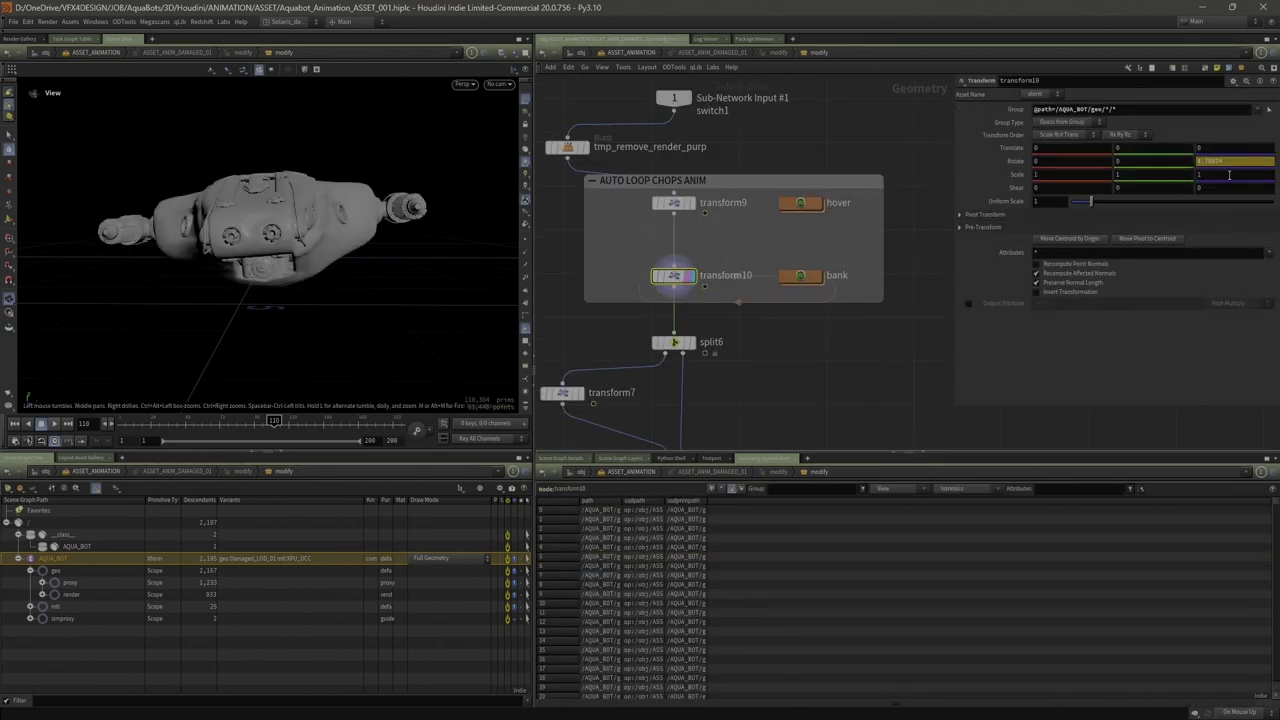
left_click(58, 424)
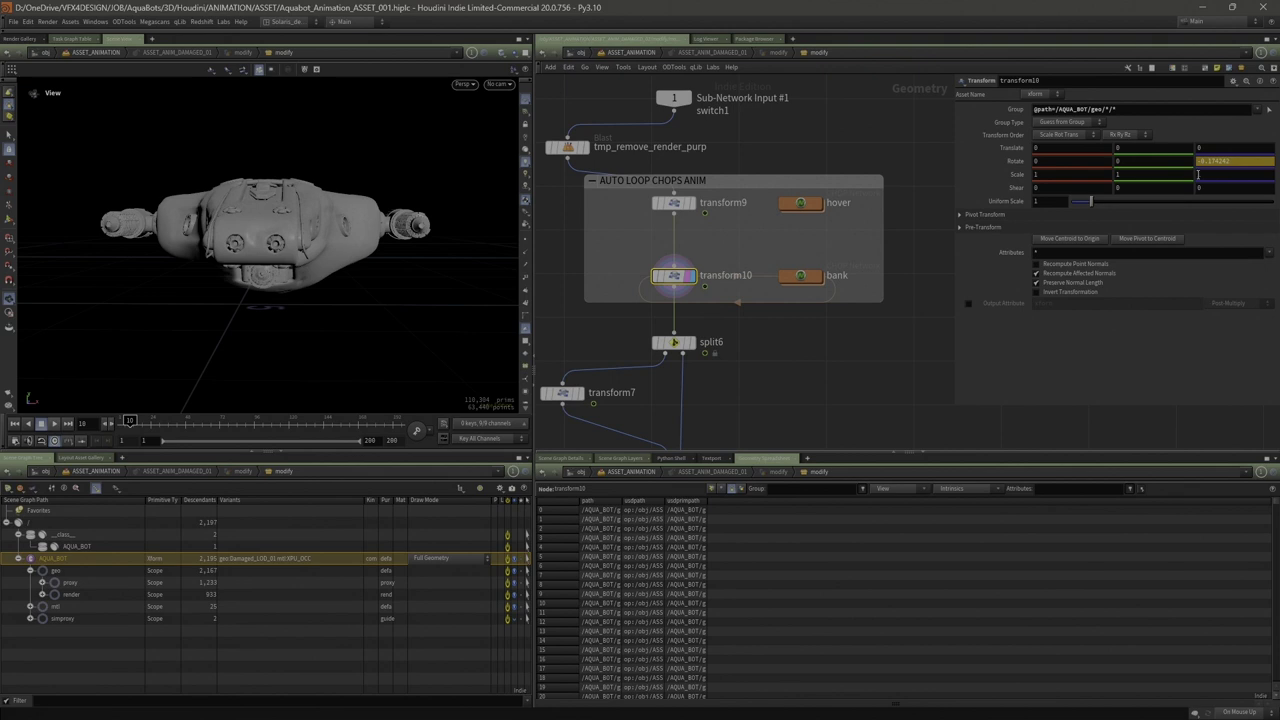
double_click(806, 279)
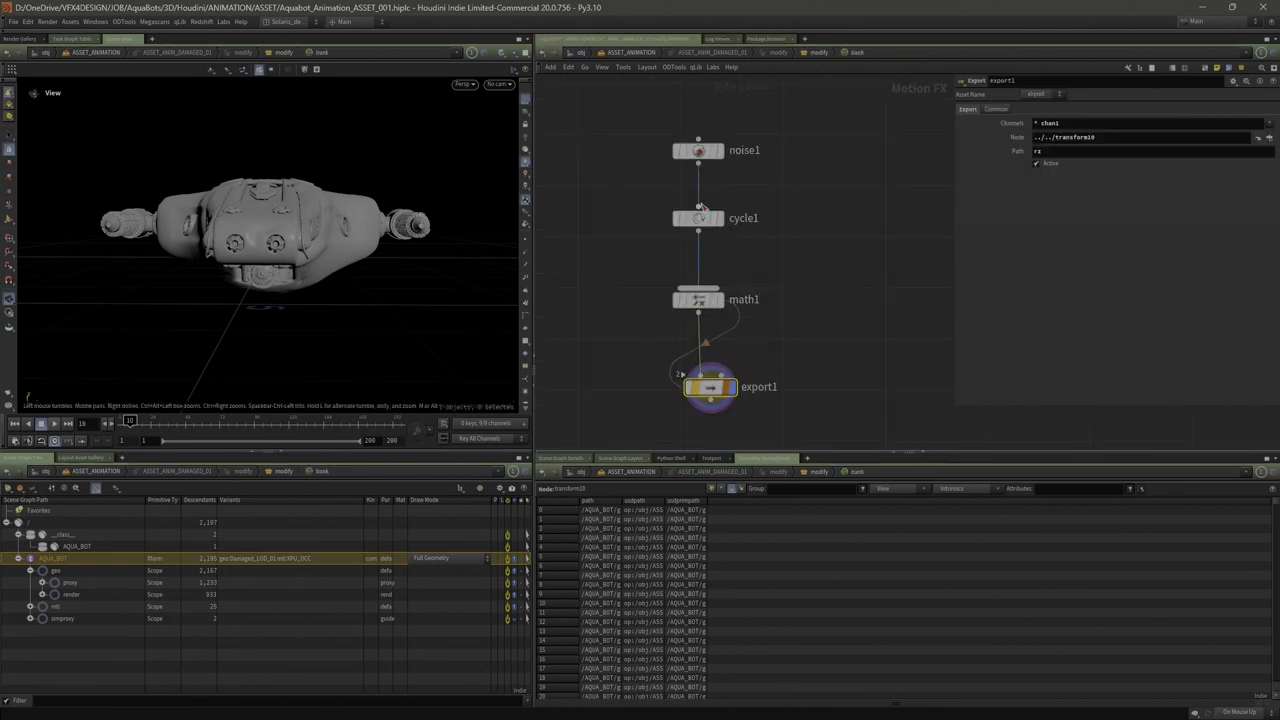
left_click(631, 52)
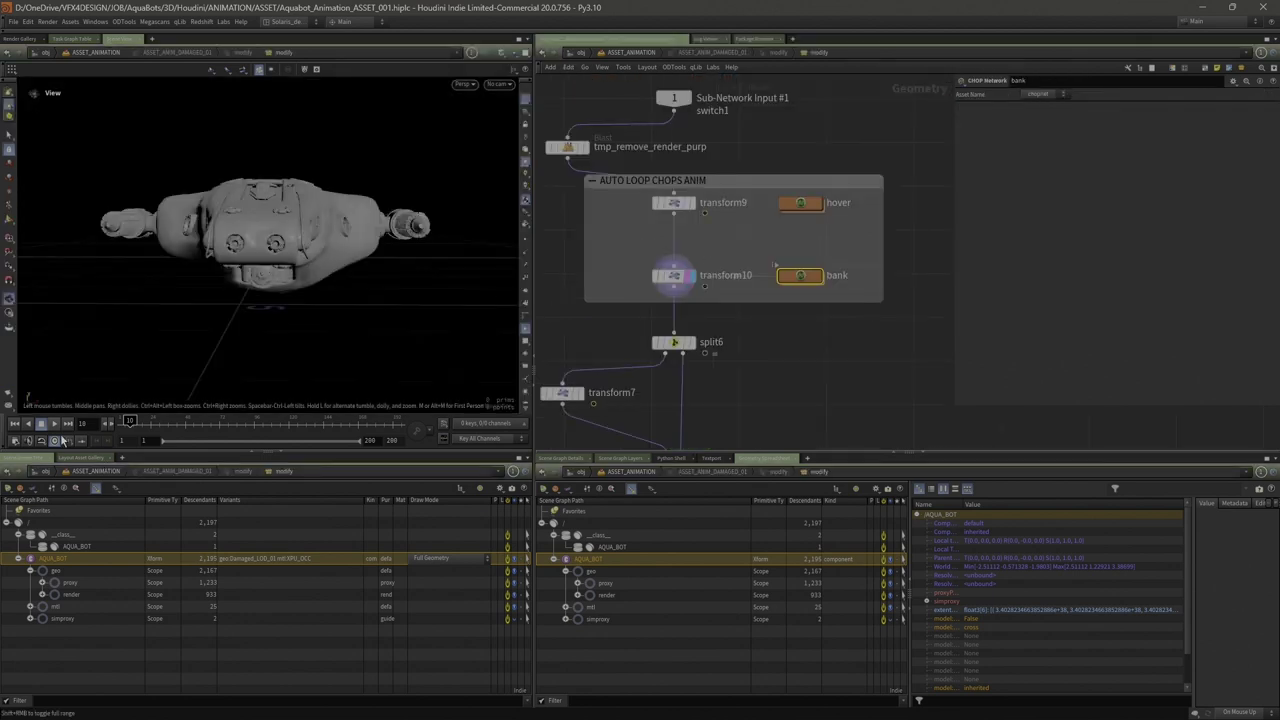
Play the banking animation again, stop at frame 93, and orbit around the ship
left_click(55, 425)
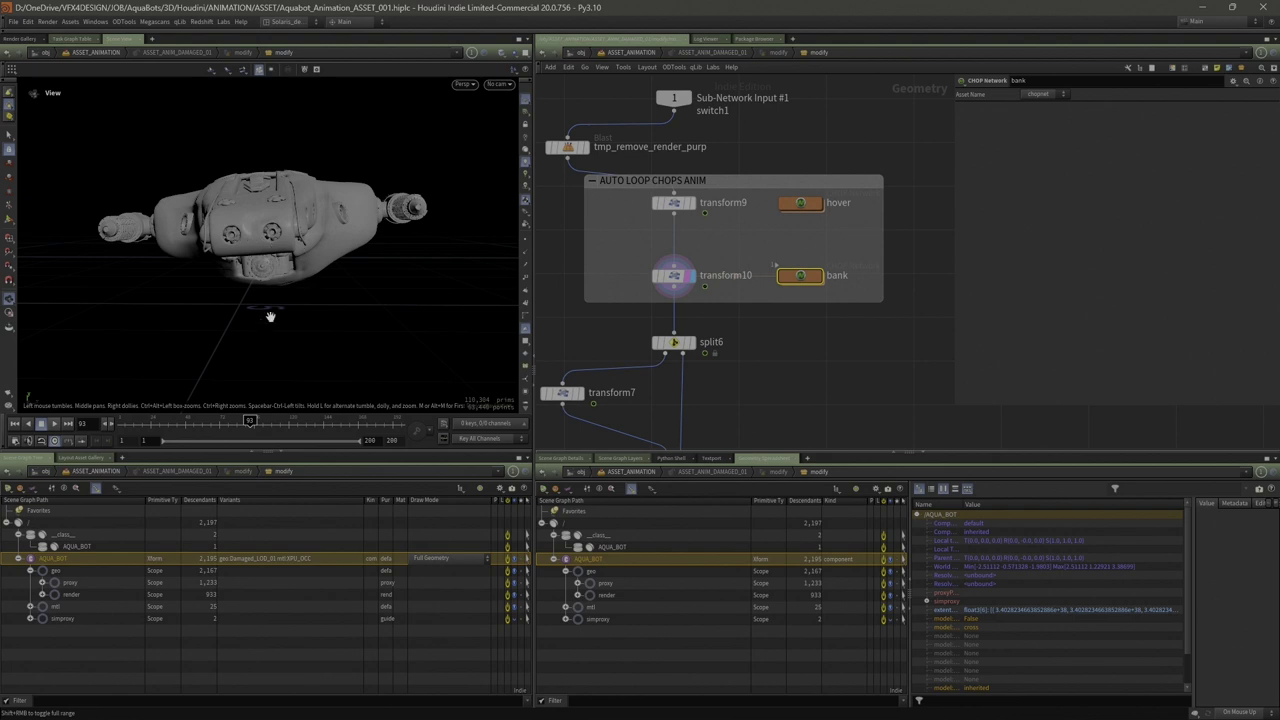
mouse_move(423, 205)
left_mouse_down()
mouse_move(415, 227)
mouse_move(425, 200)
mouse_move(380, 214)
mouse_move(394, 223)
mouse_move(440, 208)
mouse_move(409, 216)
left_mouse_up()
left_click_drag(191, 229, 247, 237)
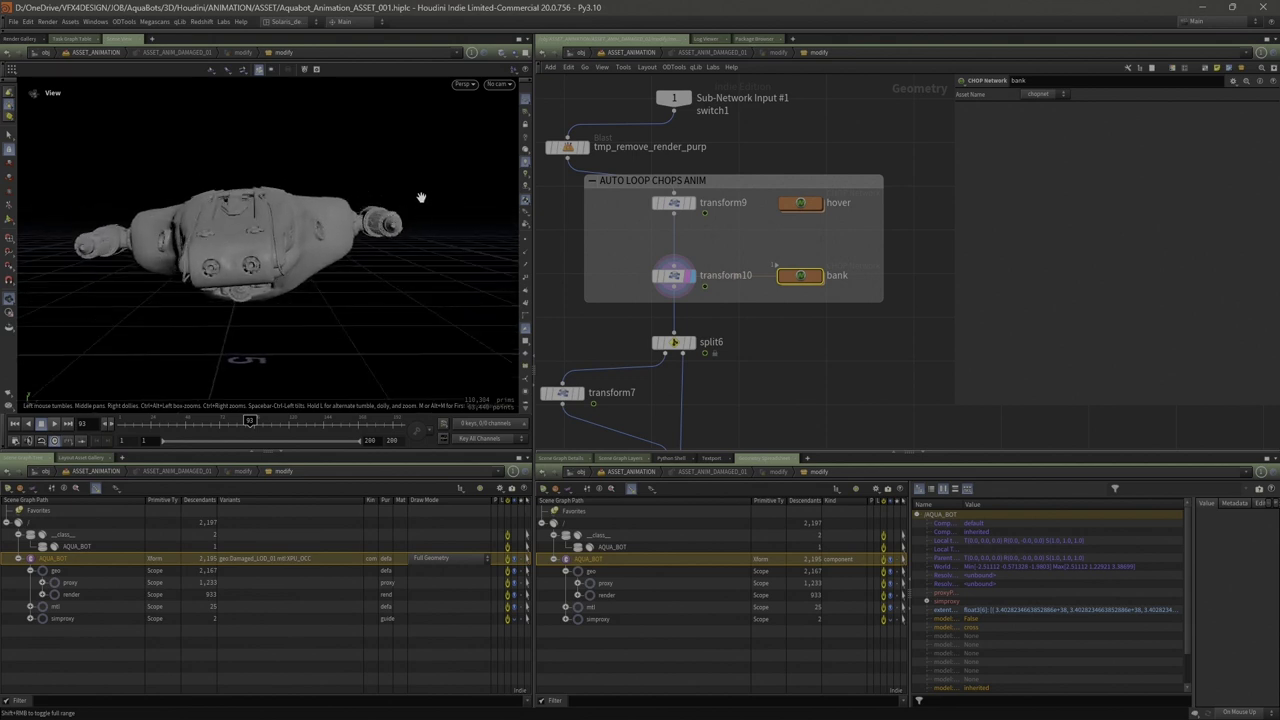
View the ship end-on, scrub the banking animation to frame 200, and select transform9 and transform10 together
left_click_drag(412, 180, 381, 238)
left_click_drag(169, 423, 400, 423)
middle_click_drag(735, 318, 727, 322)
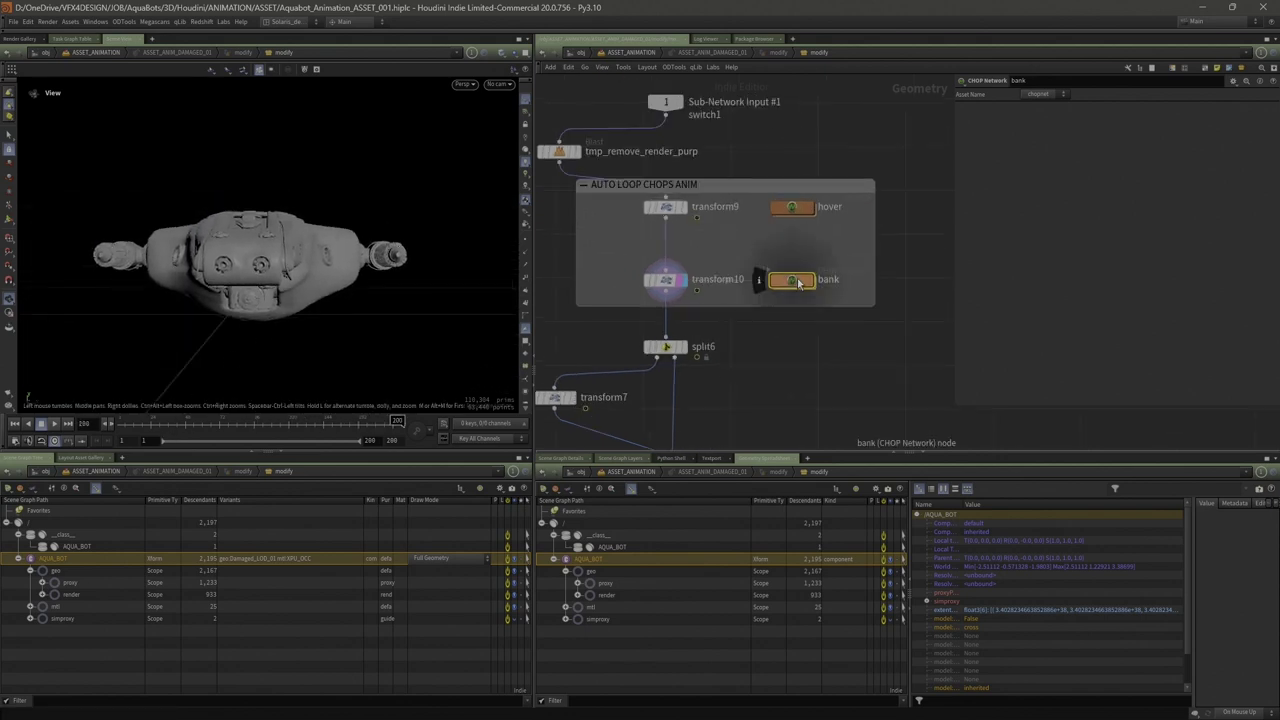
left_click_drag(701, 294, 701, 294)
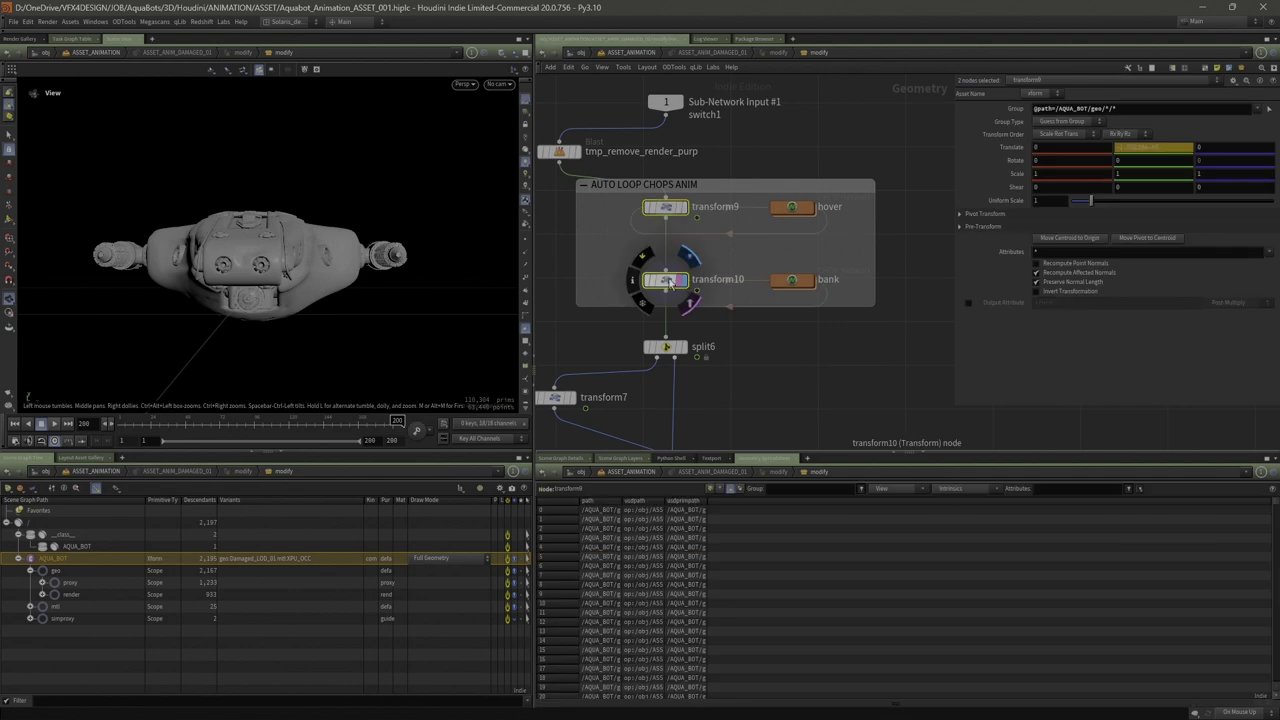
Display the grill_tmp stash node in place of the full ship and select it to show its parameters
middle_click_drag(603, 236, 634, 222)
scroll(634, 222, "down", 2)
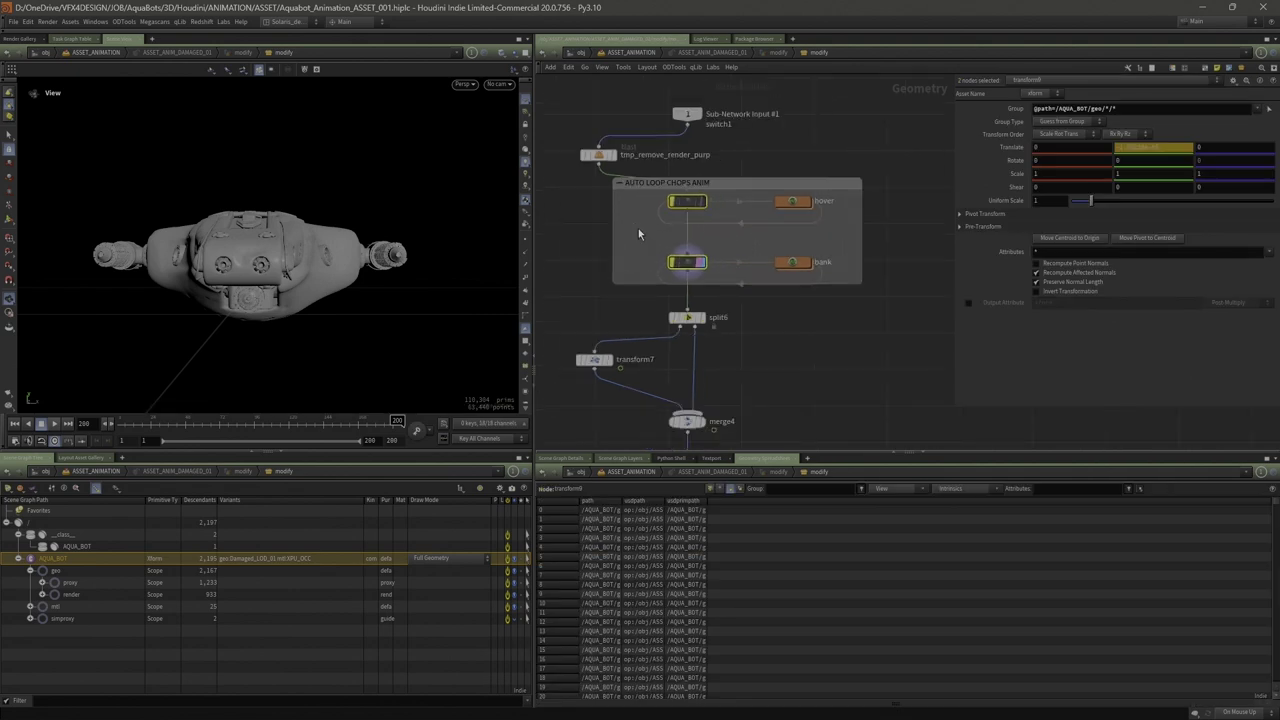
middle_click_drag(786, 357, 790, 240)
scroll(790, 240, "down", 2)
middle_click_drag(811, 306, 832, 270)
middle_click_drag(659, 345, 748, 320)
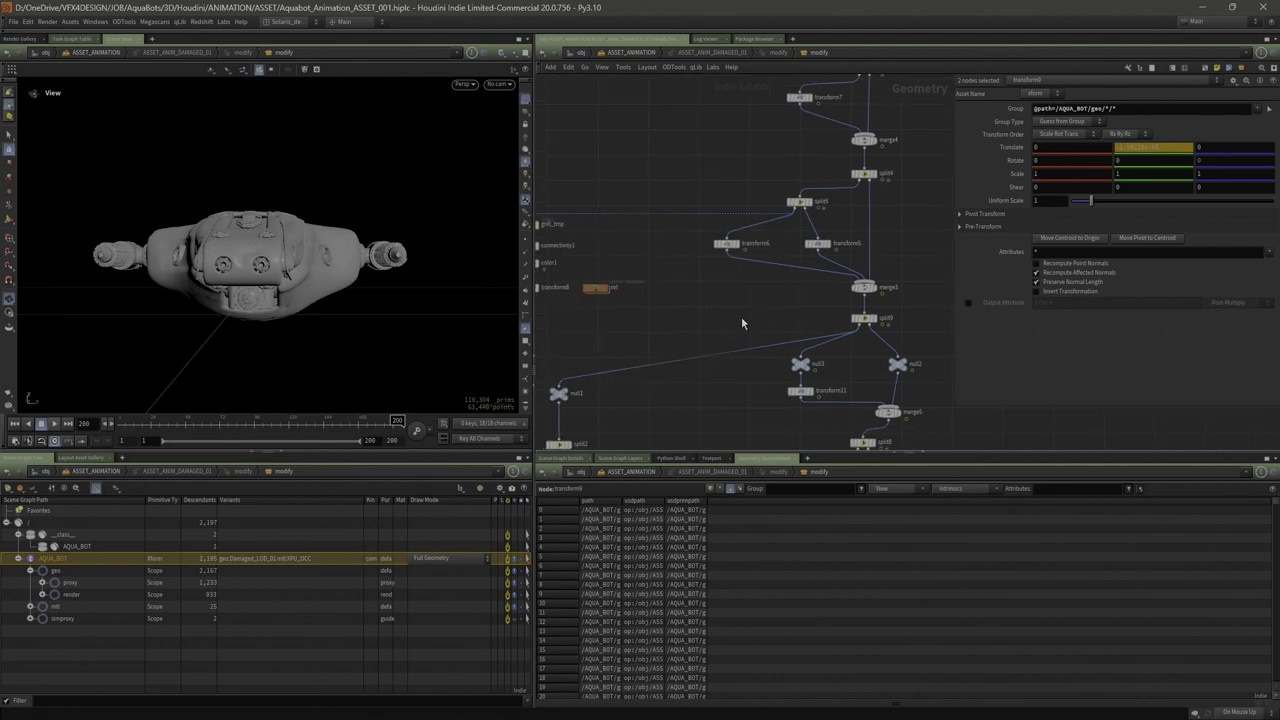
middle_click_drag(663, 299, 727, 308)
scroll(594, 238, "up", 2)
left_click(604, 233)
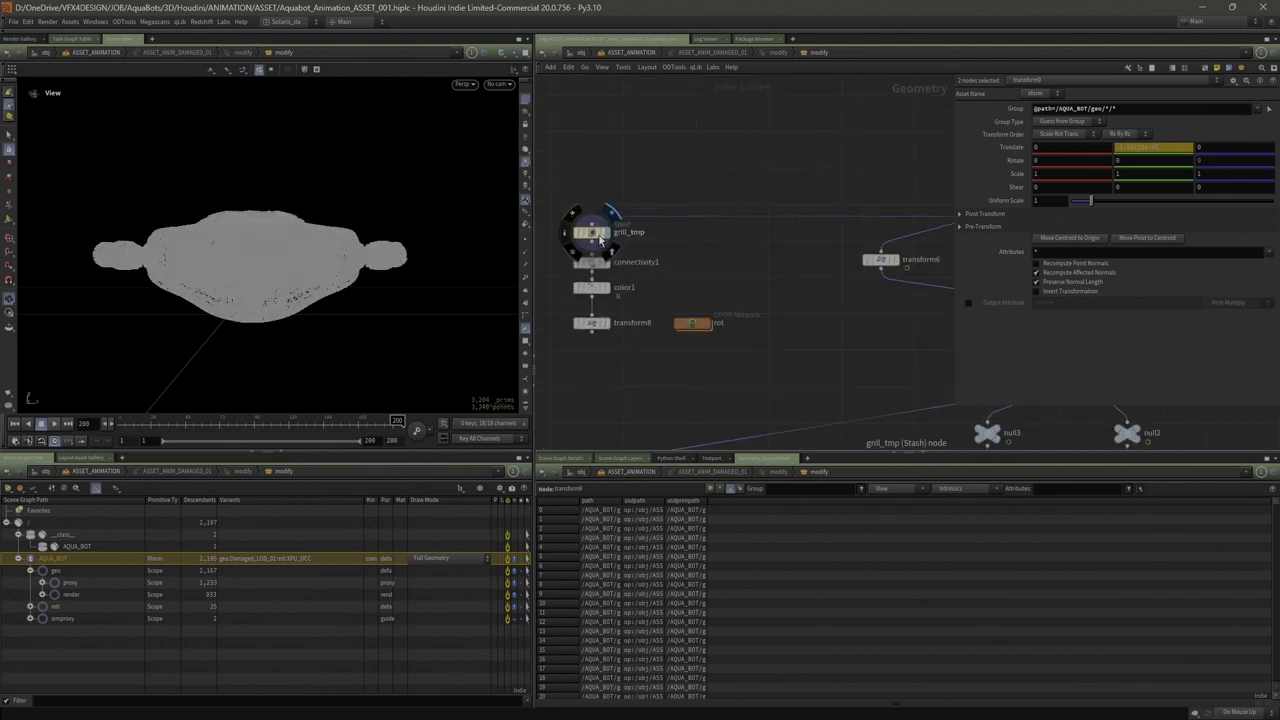
left_click(592, 233)
Inspect the isolated grill blades up close and display transform8 to see them coloured per piece
left_click_drag(397, 240, 428, 228)
left_click_drag(319, 212, 379, 264)
scroll(357, 220, "up", 2)
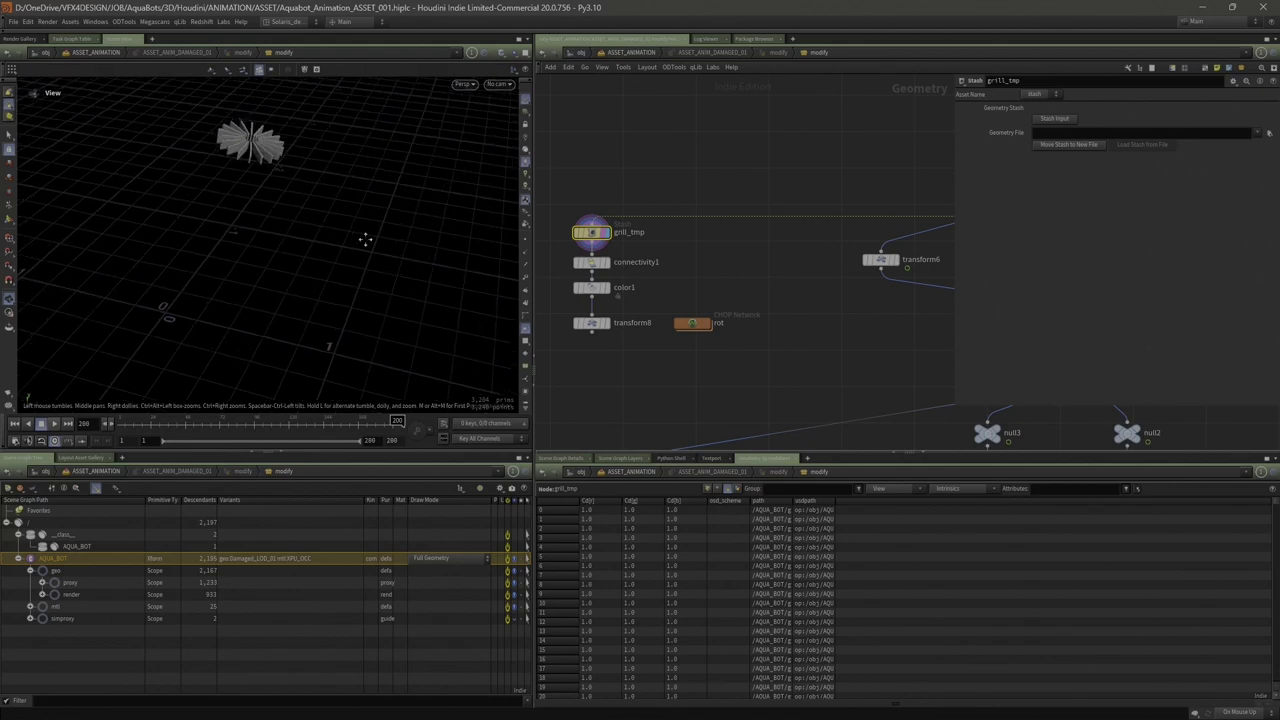
middle_click_drag(357, 220, 403, 293)
scroll(538, 326, "up", 2)
mouse_move(622, 325)
left_click(626, 299)
scroll(336, 202, "up", 5)
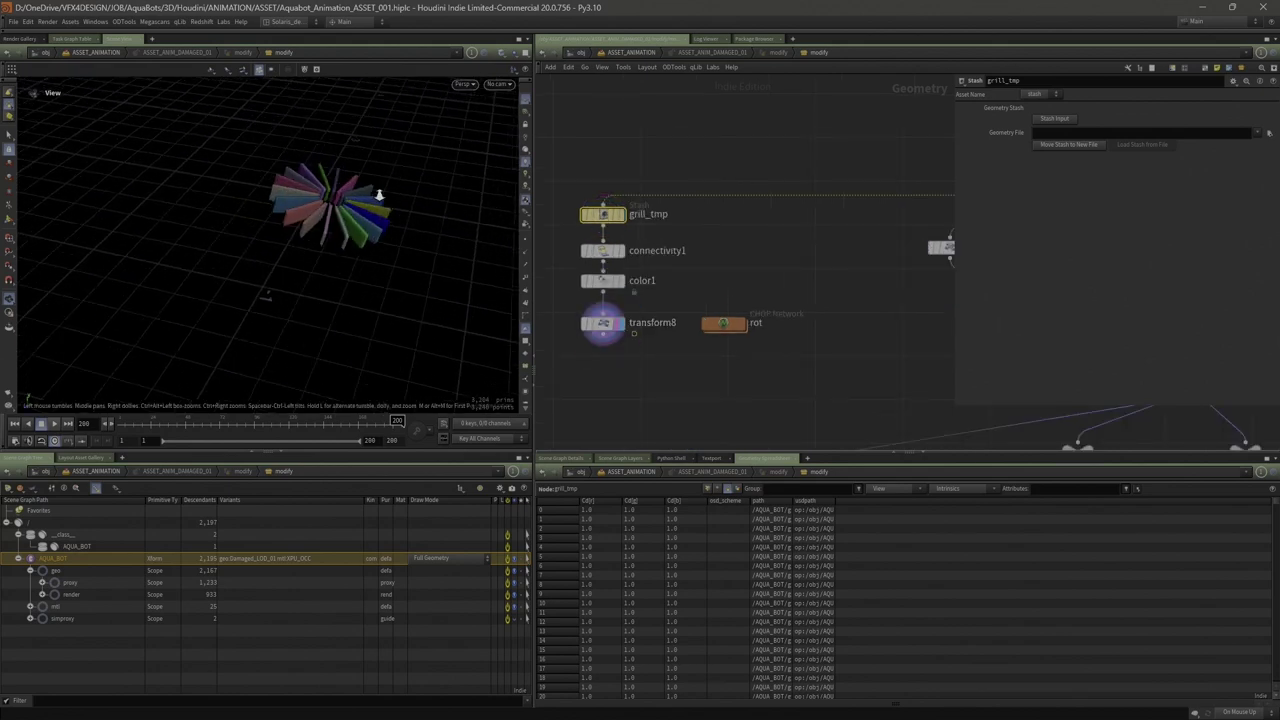
Play the grill's rotation animation from transform8, stop it, and return to frame 1
scroll(679, 312, "up", 1)
left_click(55, 424)
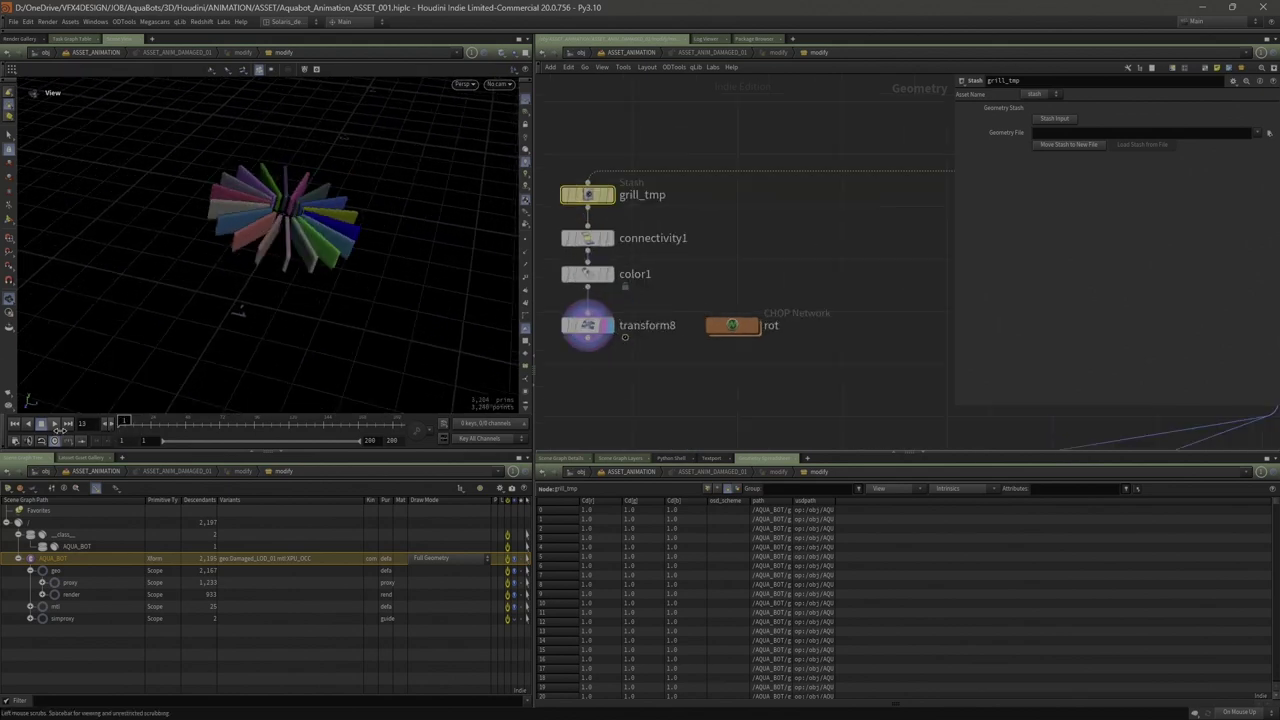
left_click(55, 424)
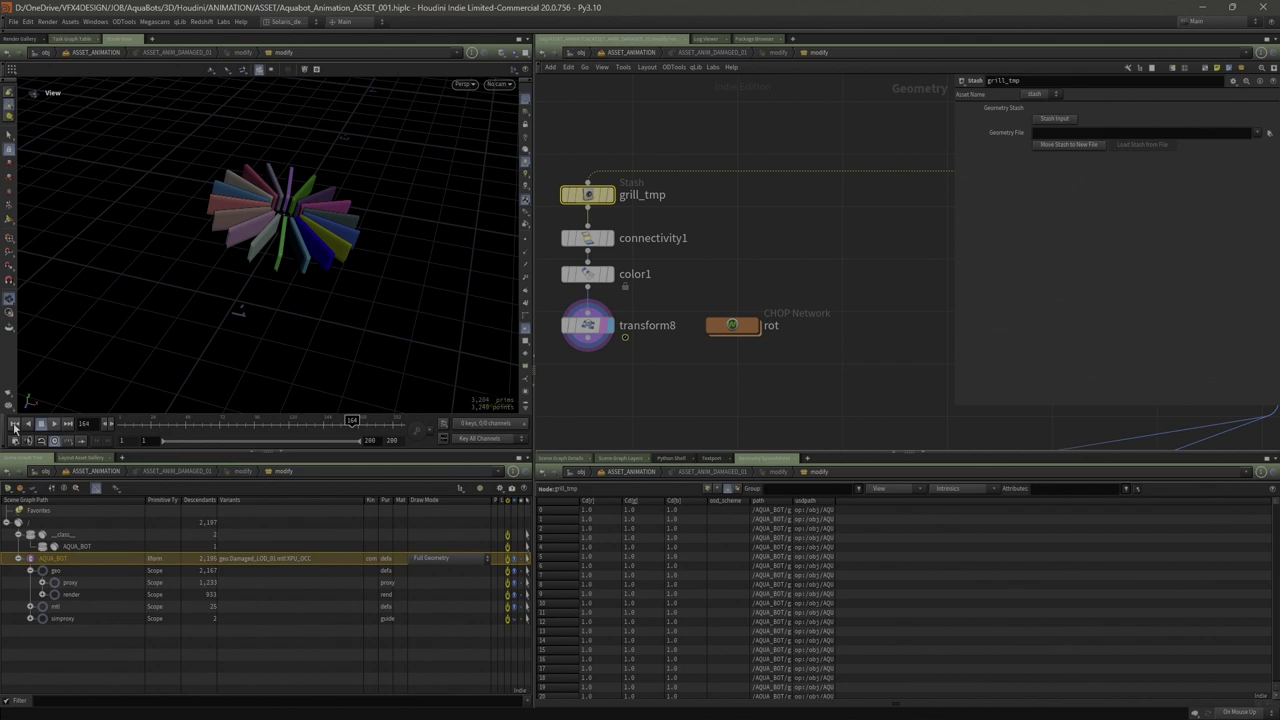
left_click(15, 424)
Open the rot CHOP network and delete the two leftover nodes, including warp2, beside the main chain
left_click_drag(731, 328, 735, 325)
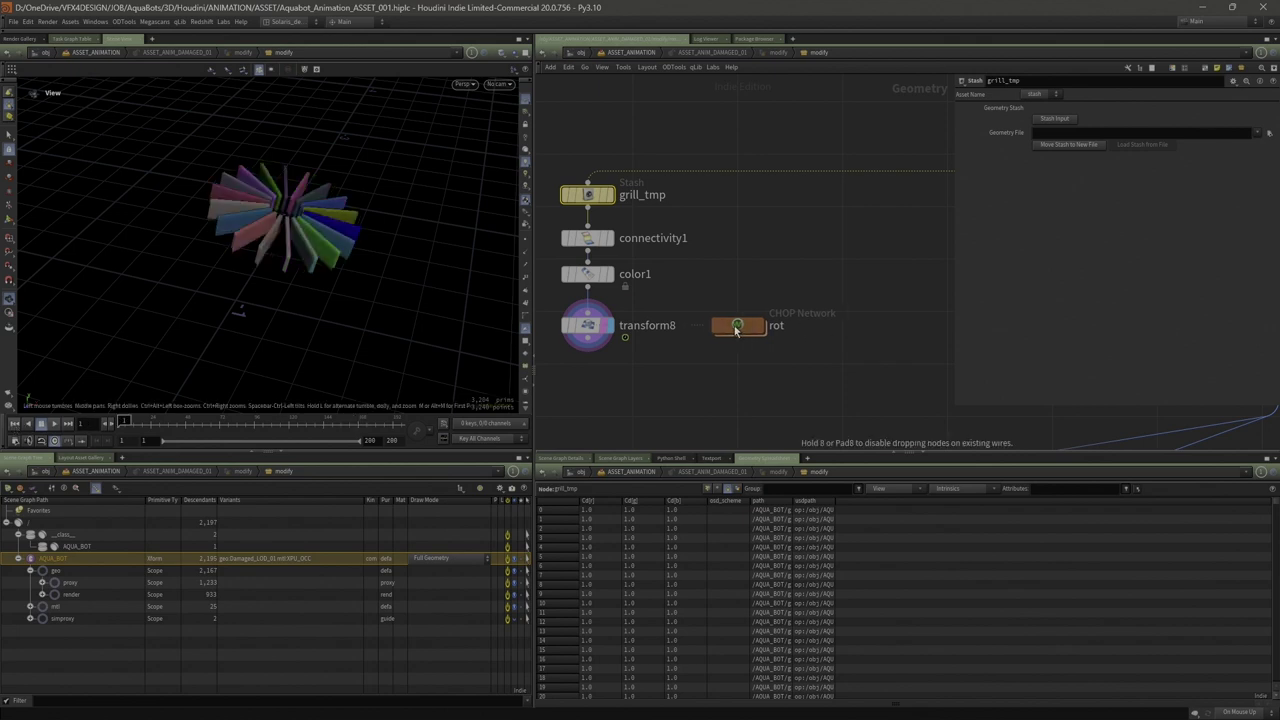
scroll(801, 277, "down", 2)
middle_click_drag(801, 277, 762, 277)
scroll(733, 299, "up", 1)
left_click(717, 314)
double_click(717, 315)
middle_click_drag(832, 317, 674, 325)
scroll(631, 322, "down", 2)
left_click_drag(561, 119, 611, 260)
key("Delete")
key("Delete")
Check the waveform settings of wave_ramp_up and tidy the layout of the ramp, warp1 and shift1 nodes
middle_click_drag(760, 276, 674, 264)
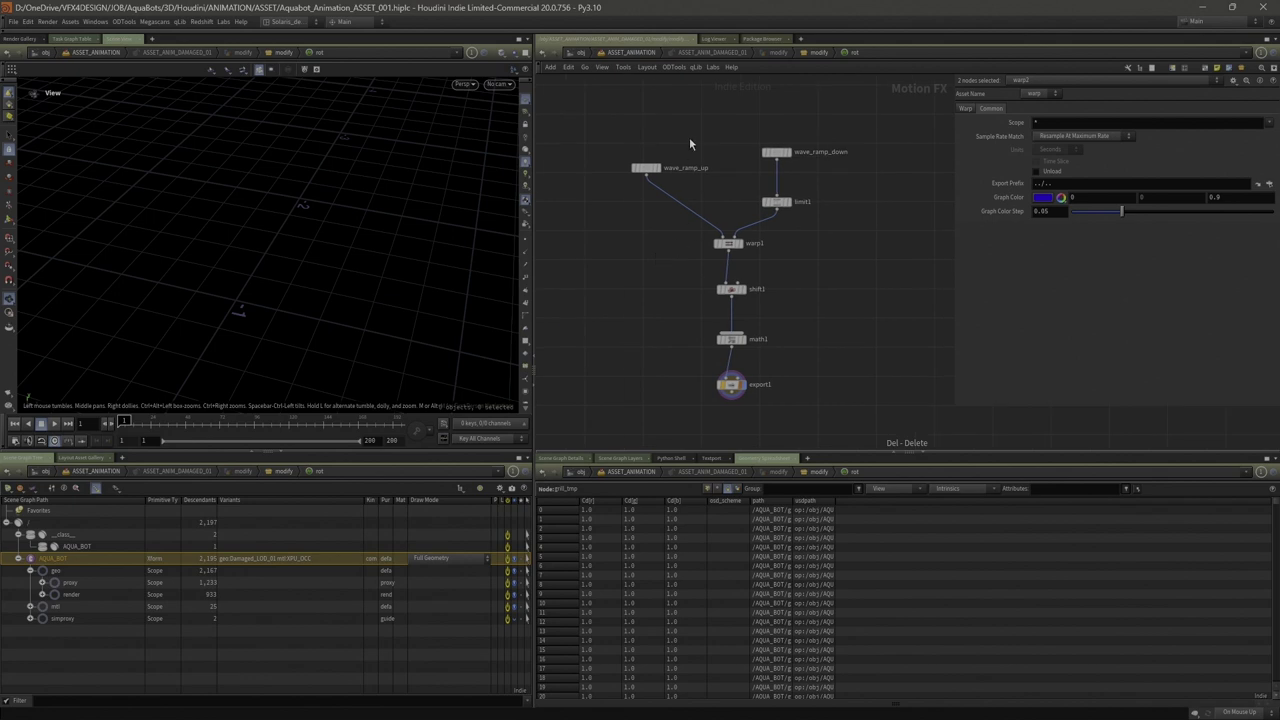
left_click(646, 170)
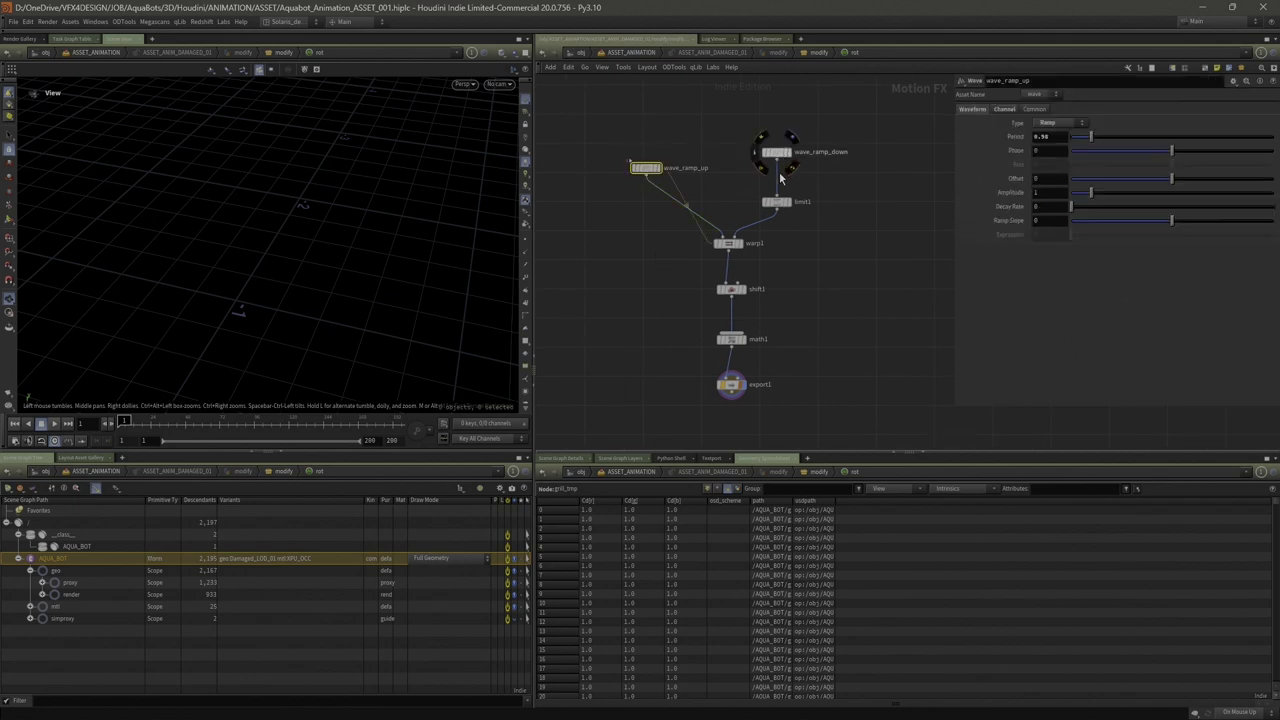
left_click_drag(662, 173, 686, 199)
scroll(776, 152, "up", 1)
left_click_drag(776, 154, 776, 171)
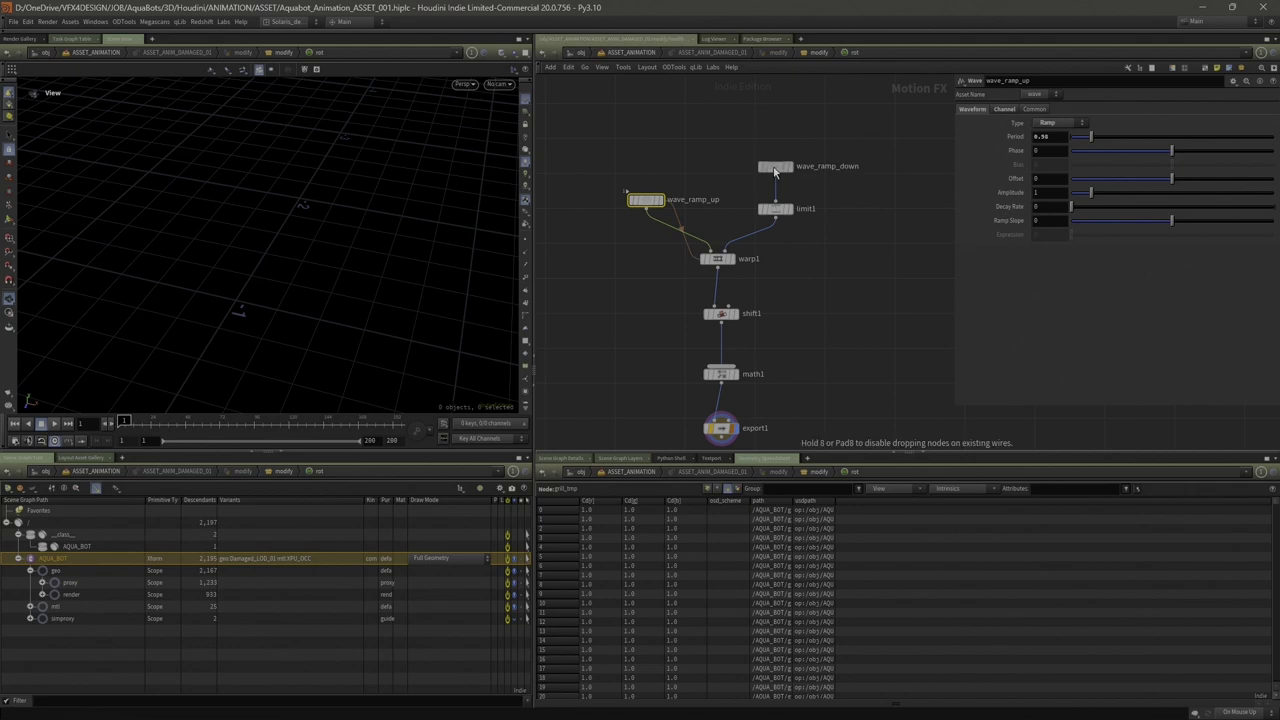
middle_click_drag(789, 270, 784, 215)
left_click_drag(714, 209, 717, 221)
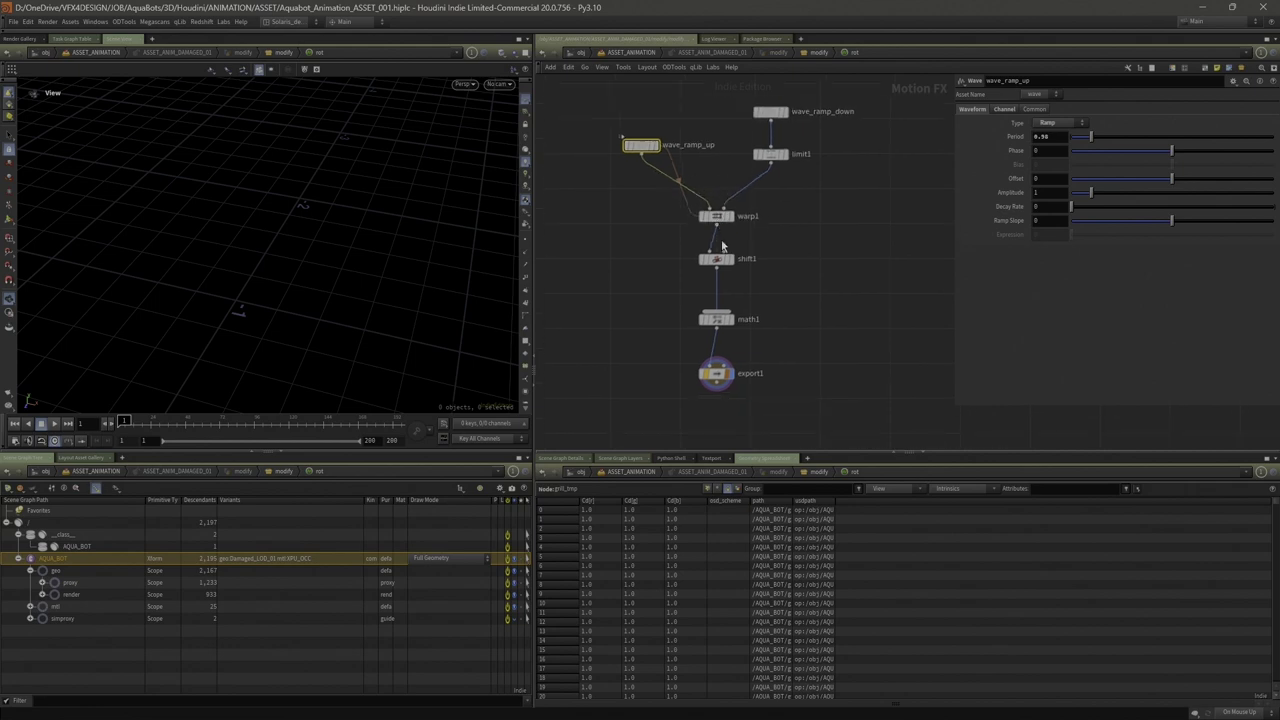
Examine export1's channel, target node and path settings in the rot network
left_click(722, 378)
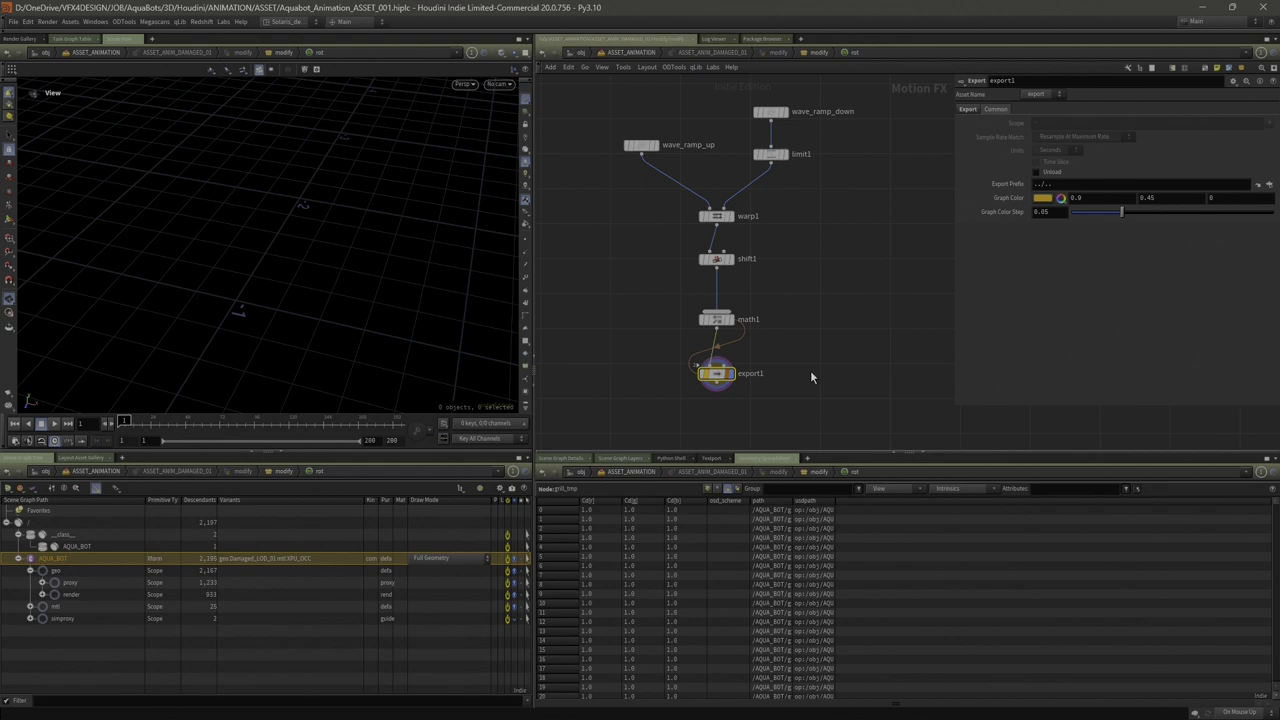
left_click(975, 110)
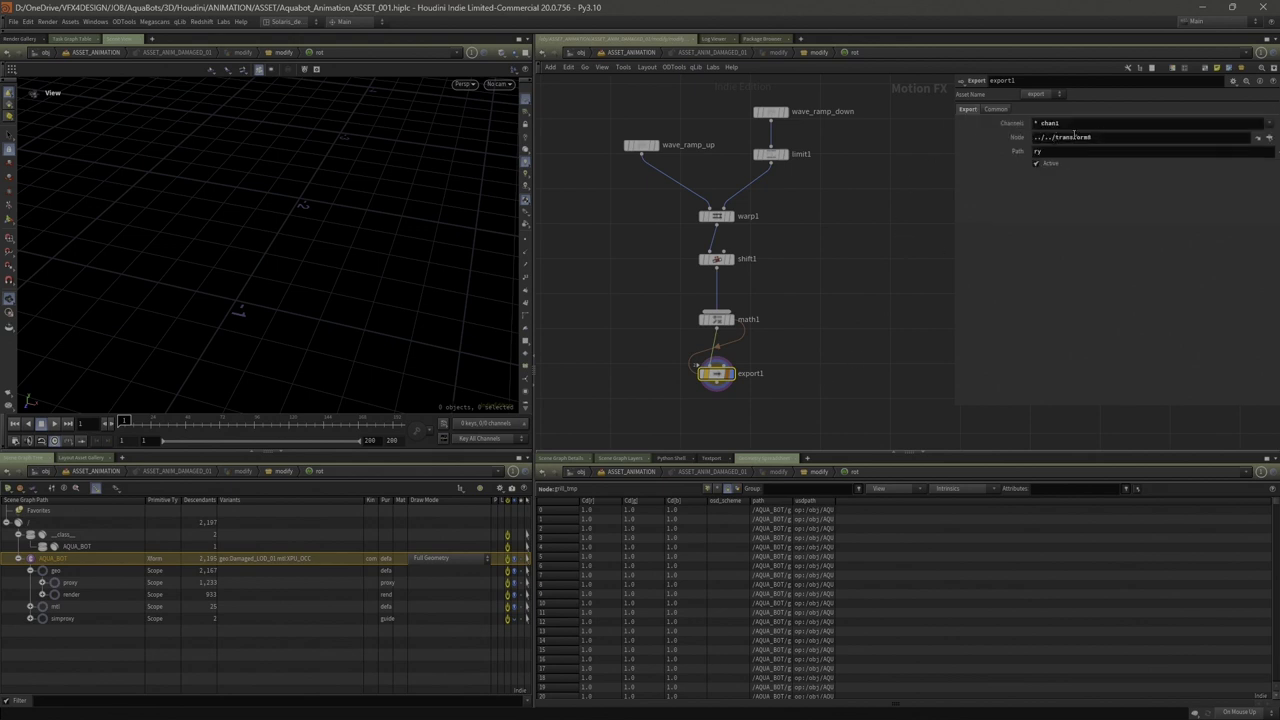
left_click_drag(1052, 139, 1050, 139)
Return to the modify network, select transform8, and scrub its CHOP-driven Y rotation to frame 125
key("u")
left_click(587, 316)
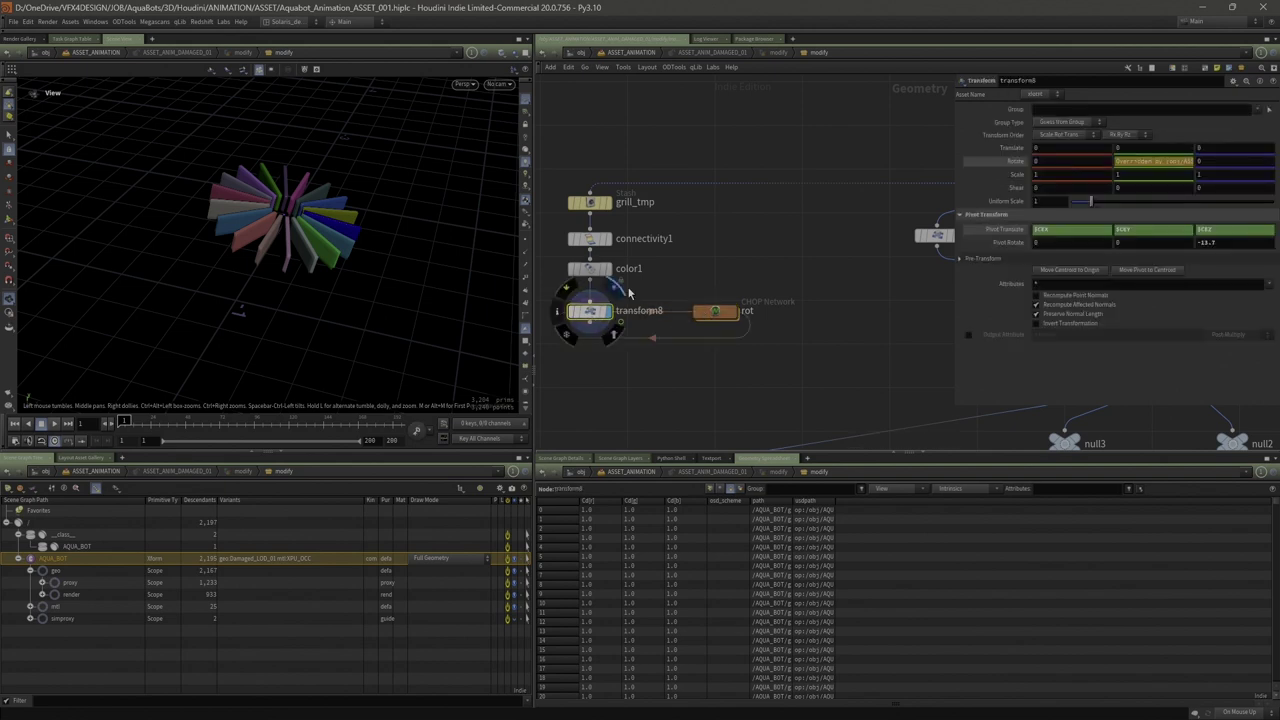
left_click_drag(150, 425, 297, 429)
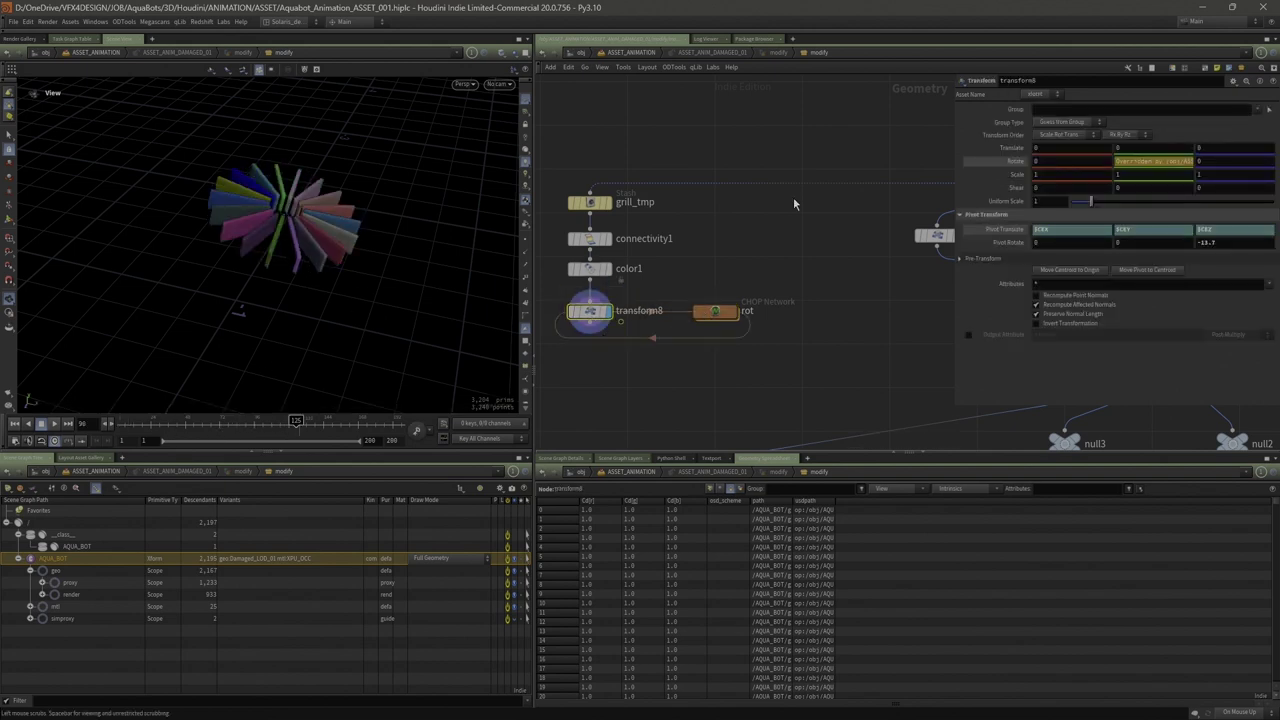
Select the grill_tmp, connectivity1, color1, transform8 and rot nodes together and view them within the whole network
scroll(795, 203, "down", 3)
left_click_drag(566, 156, 760, 314)
key("h")
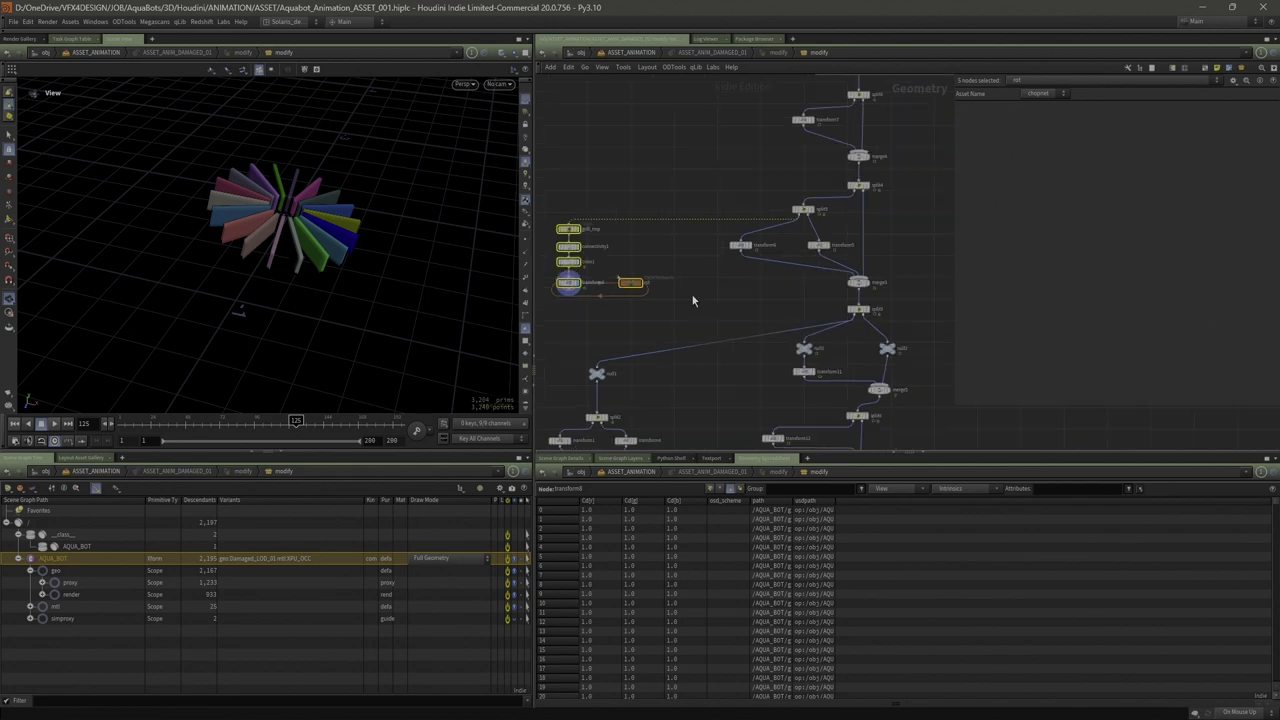
Display null1 in the separate test branch and orbit around its isolated thruster geometry
middle_click_drag(701, 278, 746, 268)
middle_click_drag(741, 314, 725, 275)
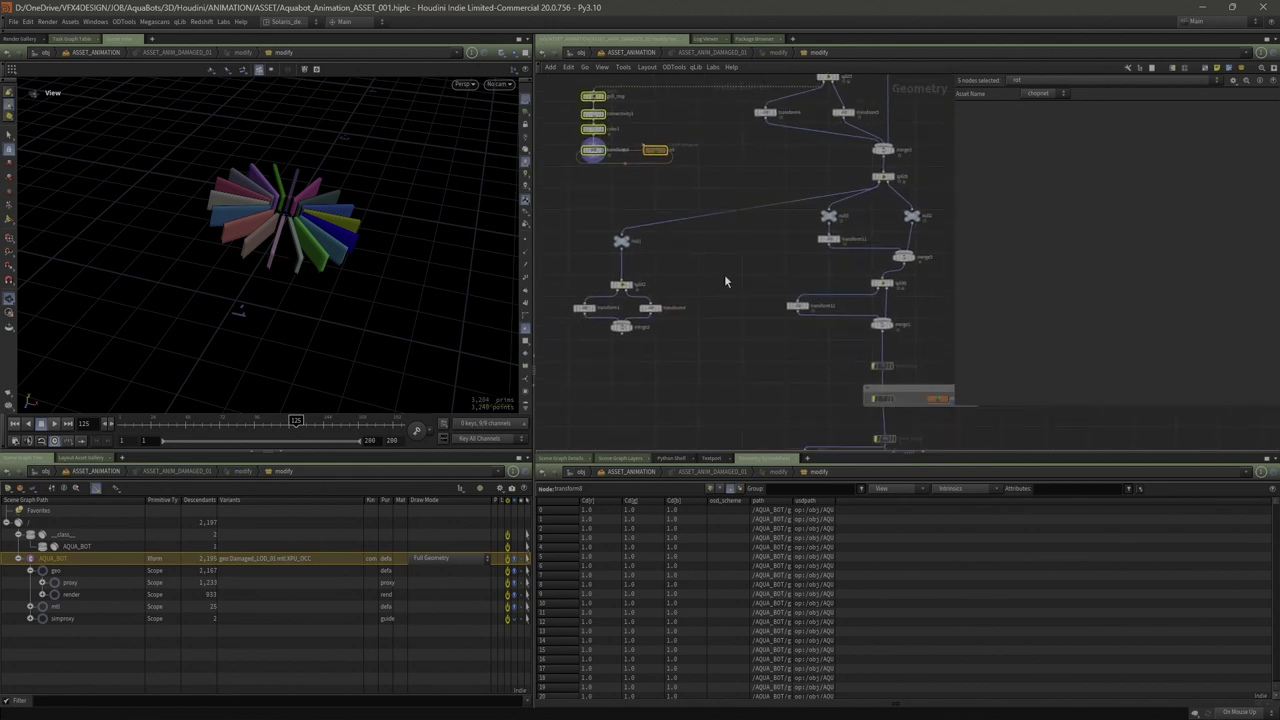
scroll(731, 279, "up", 2)
scroll(706, 289, "down", 4)
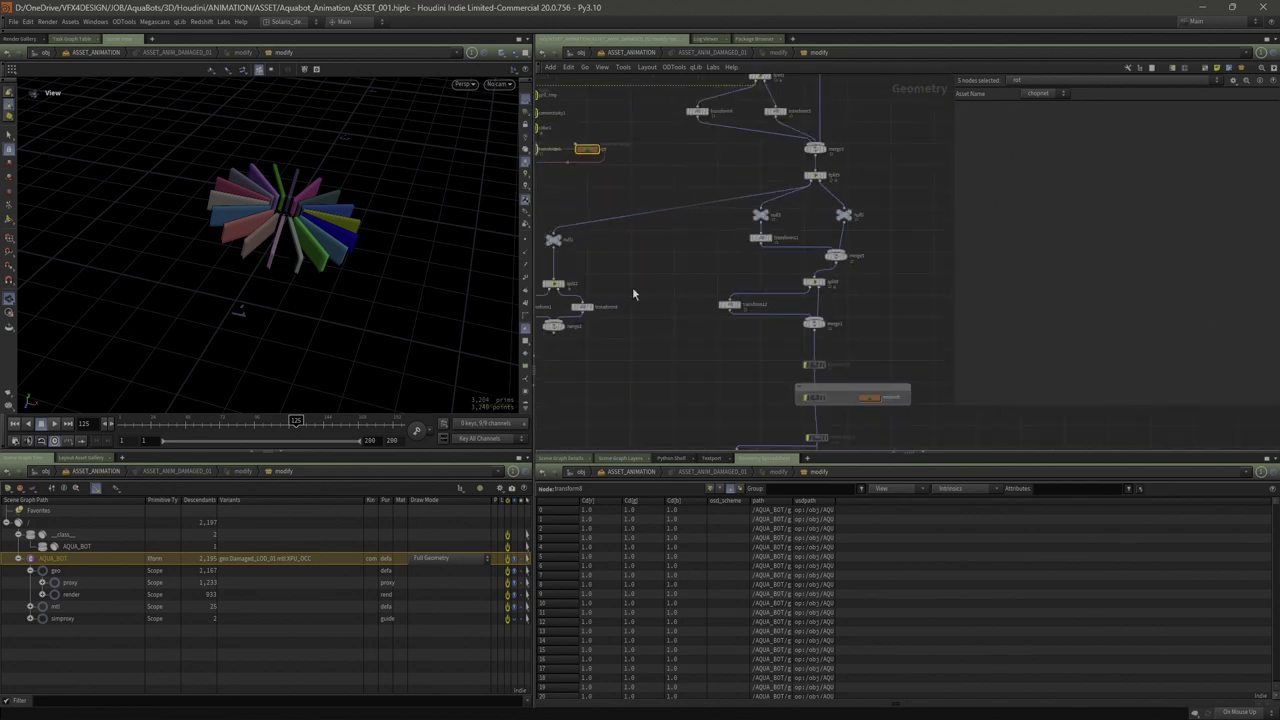
scroll(665, 250, "up", 5)
left_click(598, 212)
middle_click_drag(635, 257, 717, 249)
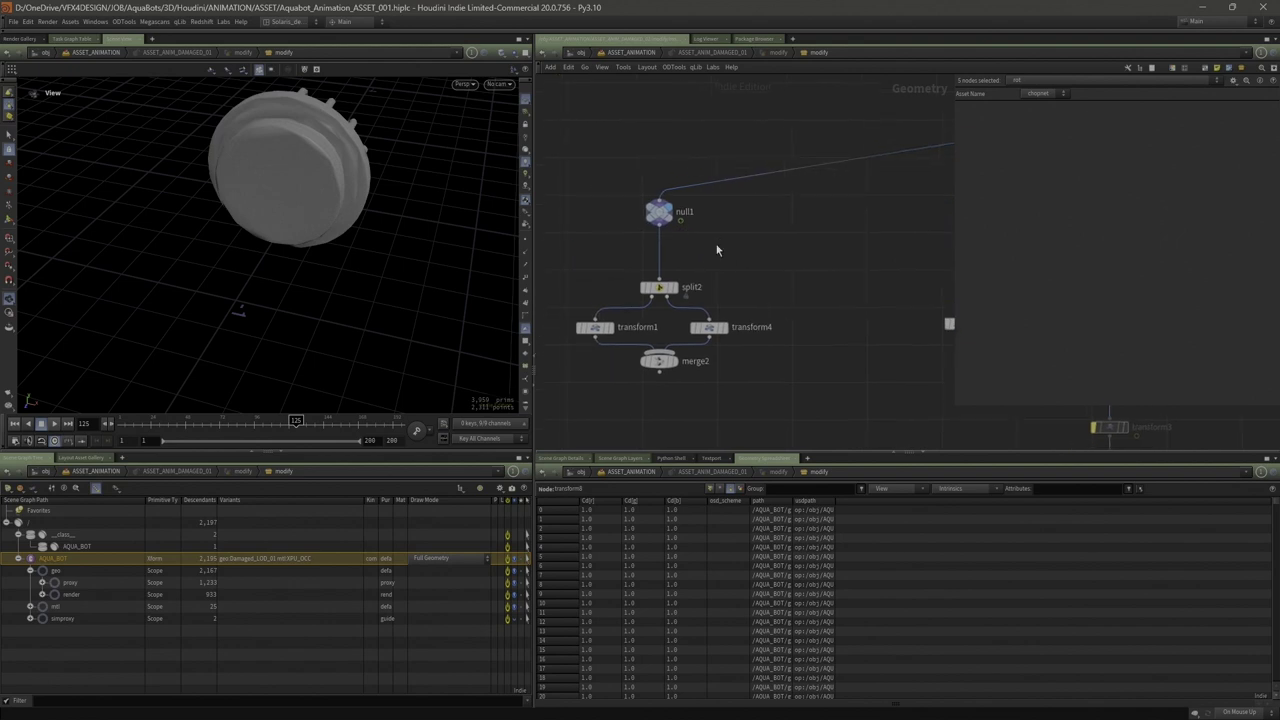
left_click_drag(330, 162, 252, 185)
mouse_move(402, 189)
left_mouse_down()
mouse_move(381, 183)
mouse_move(402, 174)
left_mouse_up()
Display merge2 below transform1 and transform4, frame the thruster, and play its rotation, stopping at frame 180
left_click(610, 328)
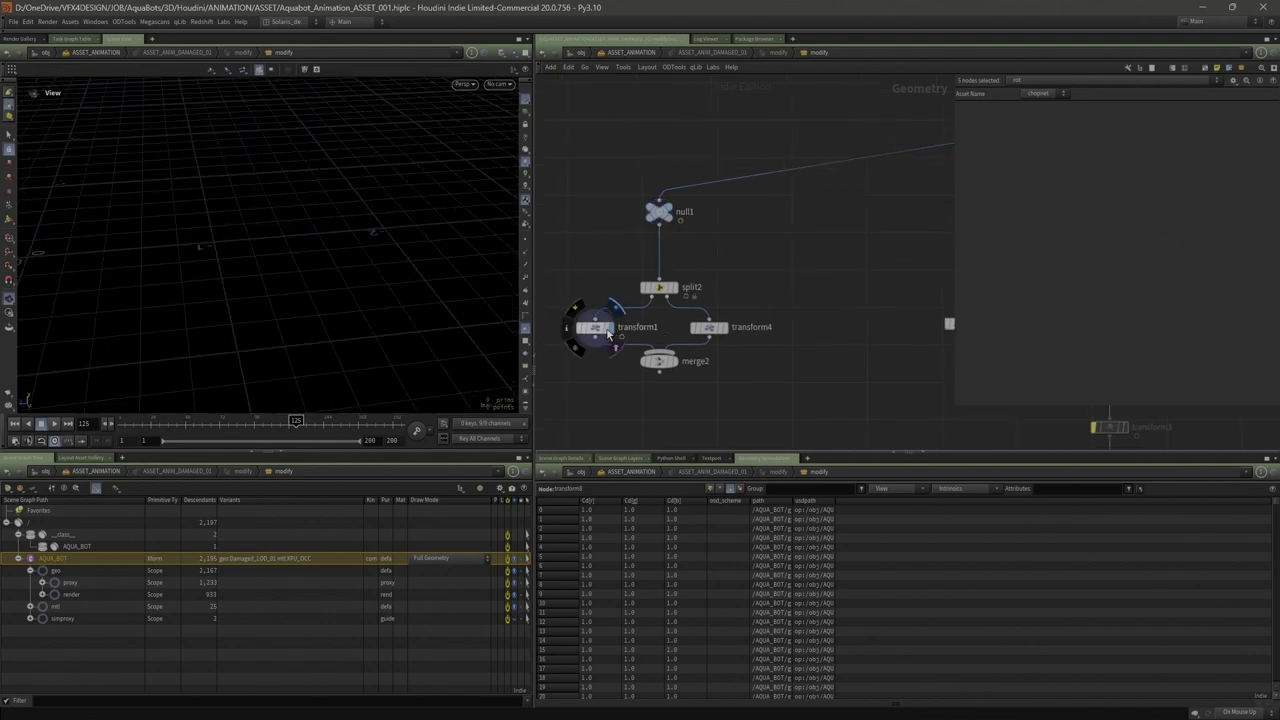
left_click(659, 365)
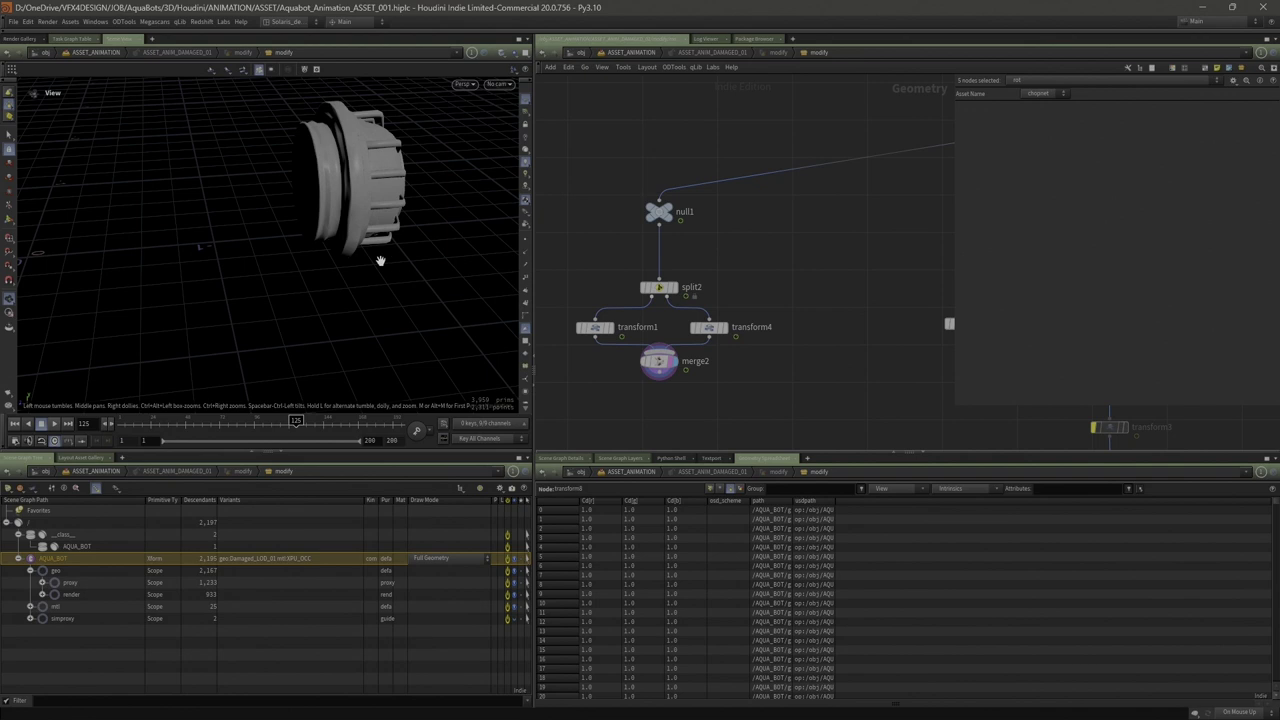
key("g")
left_click_drag(383, 276, 251, 252)
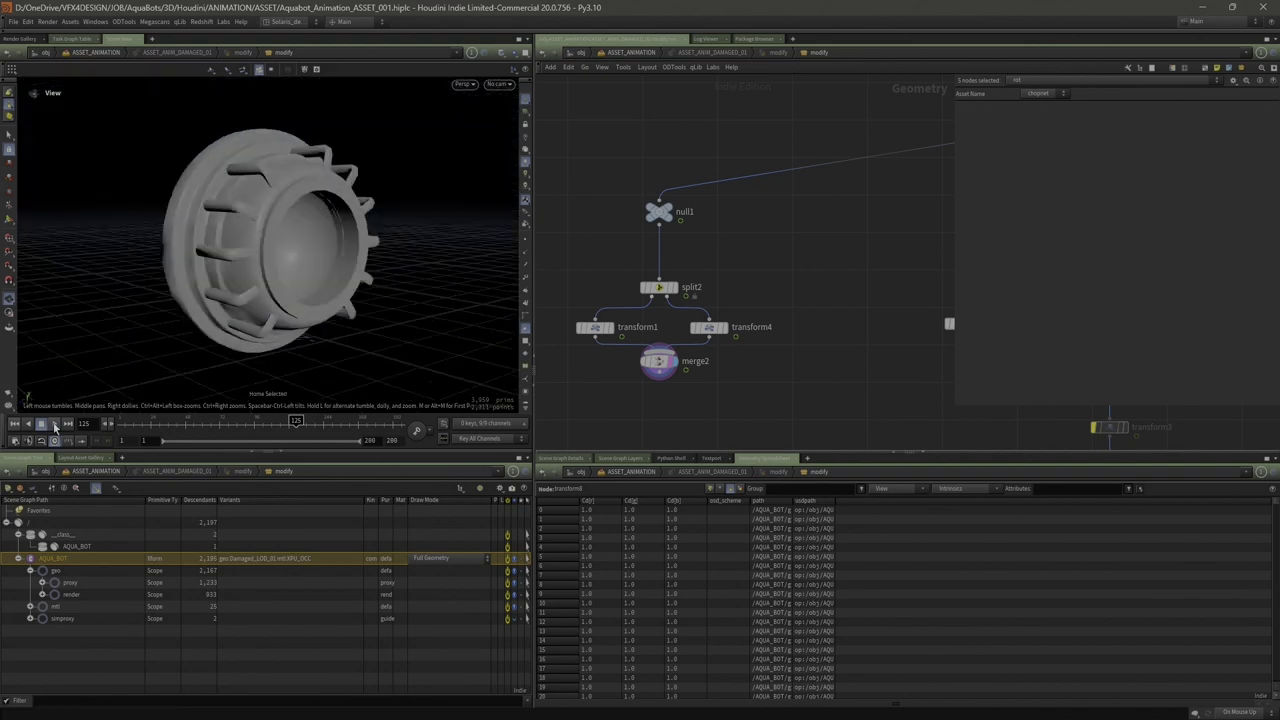
left_click(55, 426)
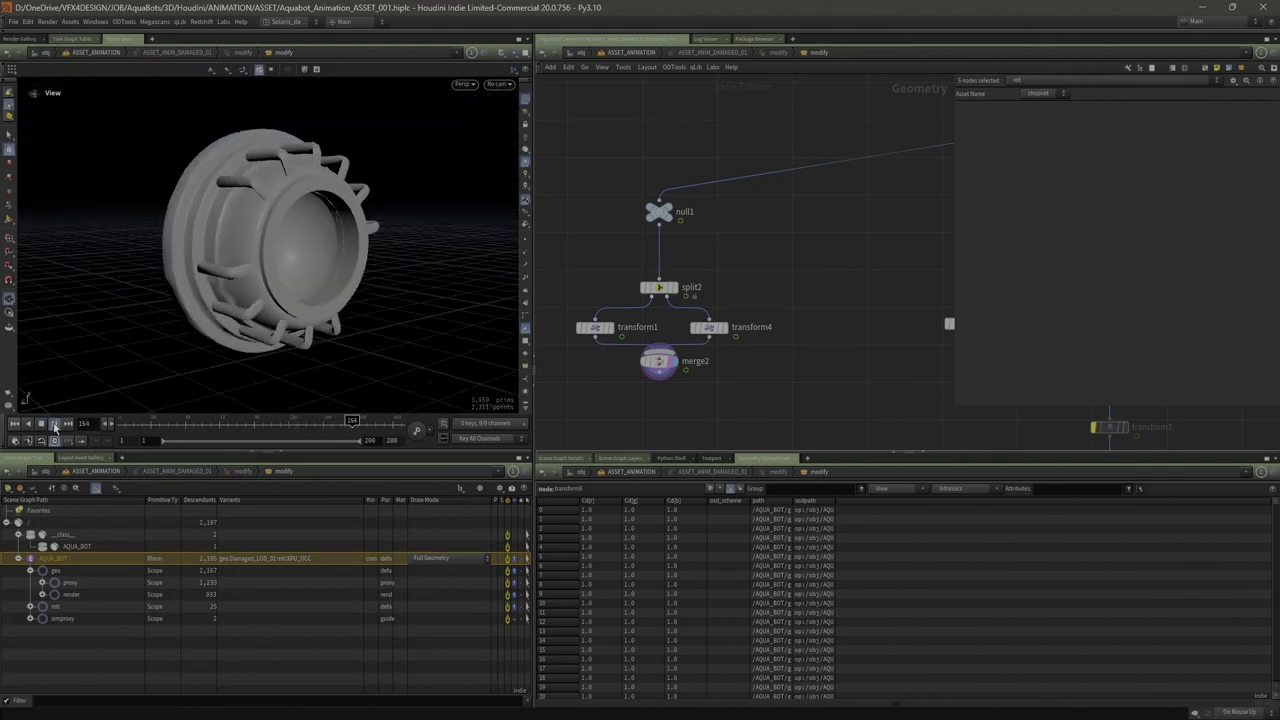
left_click(55, 427)
scroll(188, 244, "down", 3)
left_click_drag(191, 240, 400, 260)
Display merge1 in the main chain and play the full ship's animation to watch the thrusters rotate
scroll(680, 269, "down", 3)
middle_click_drag(764, 263, 552, 259)
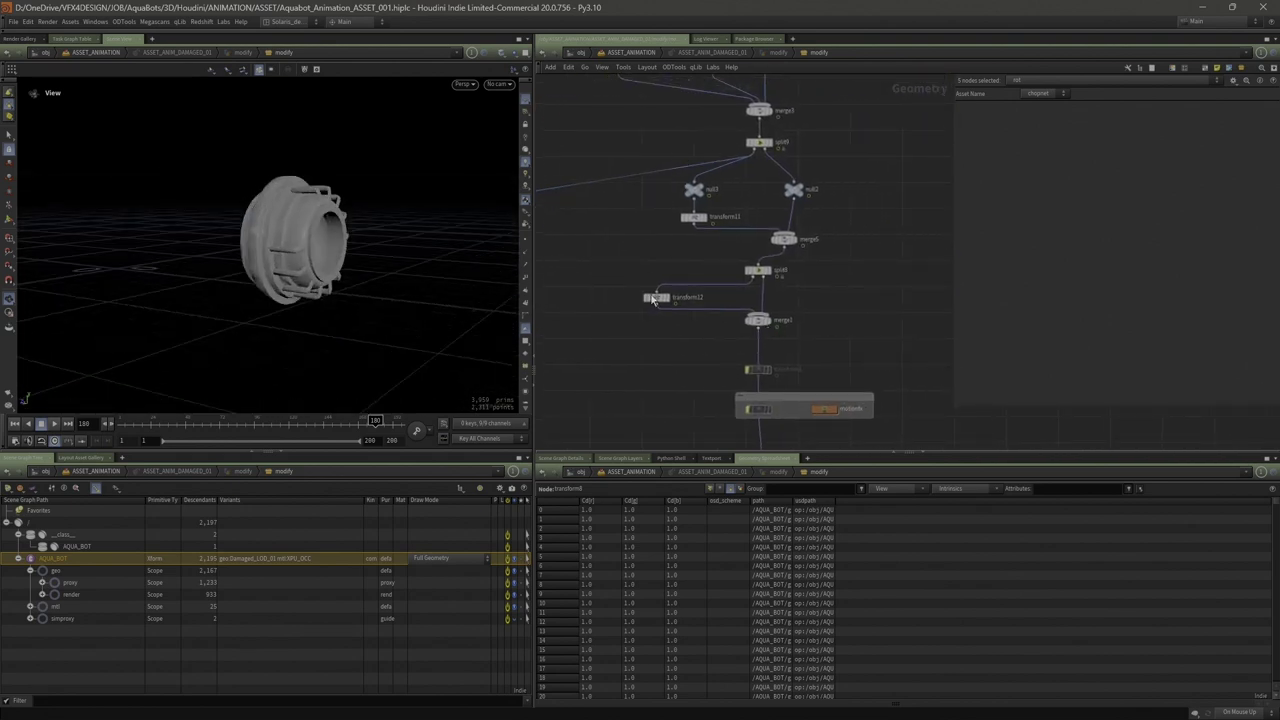
left_click(760, 320)
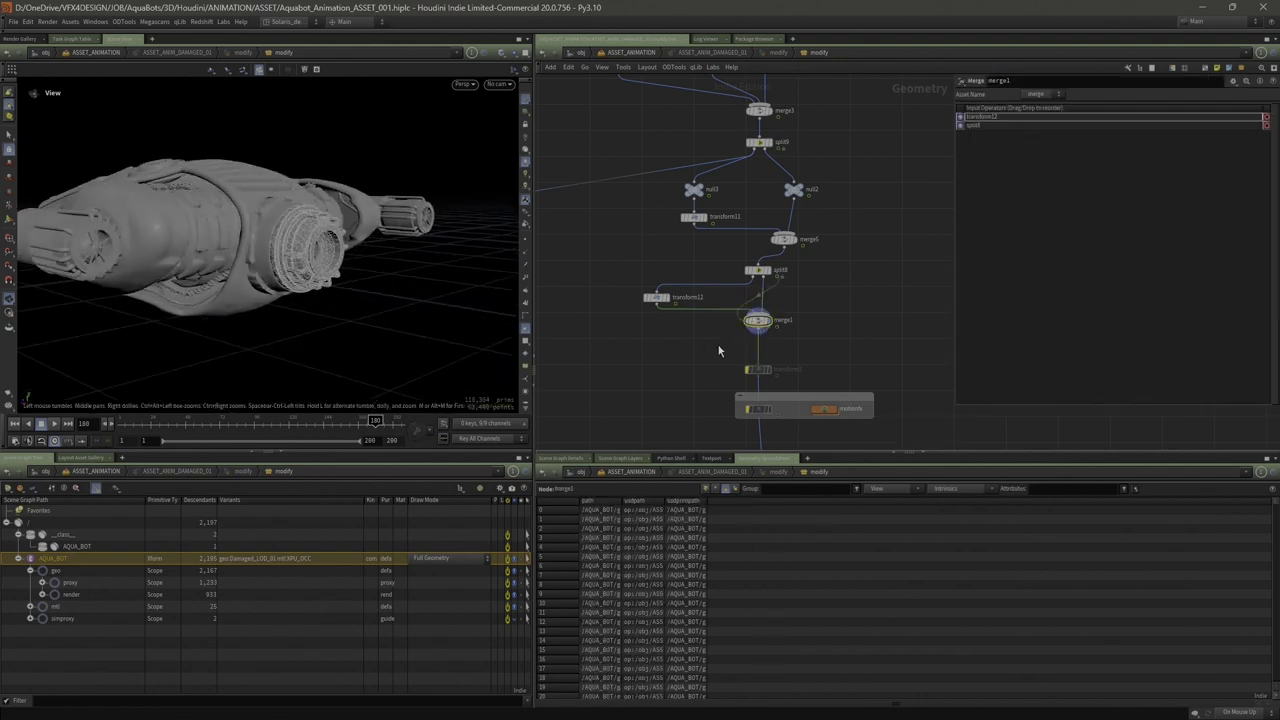
left_click(55, 424)
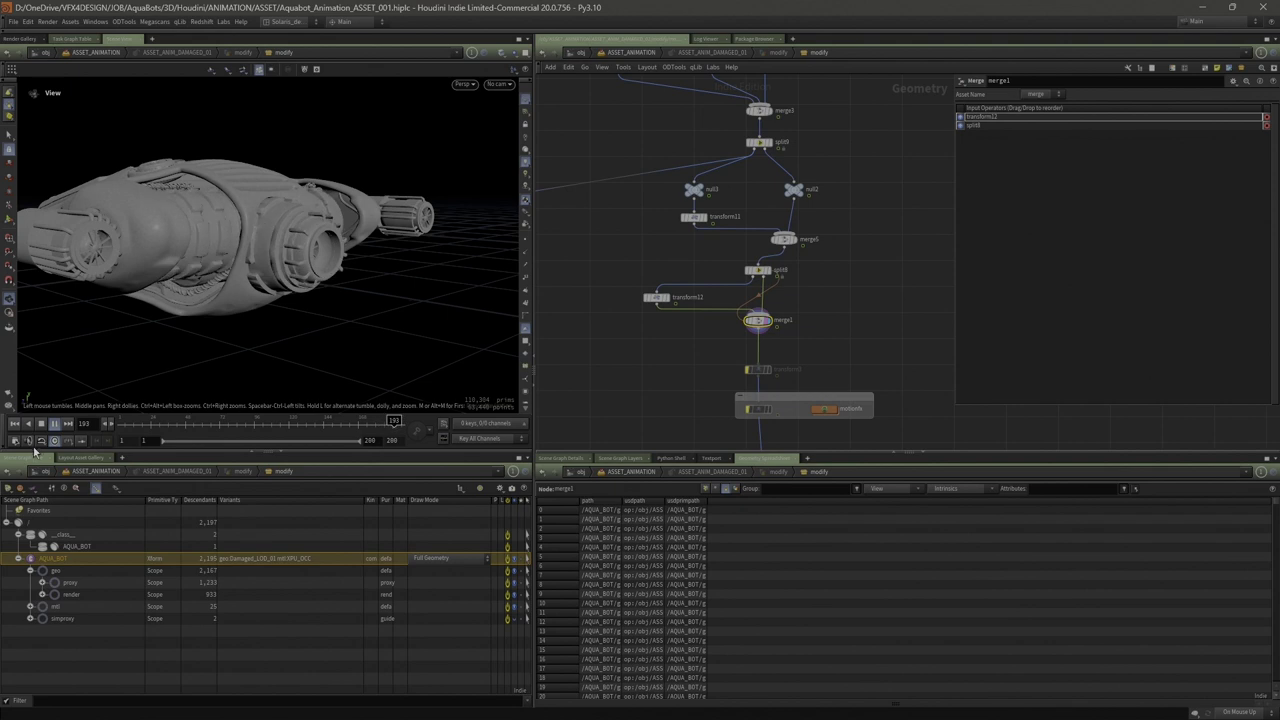
Select transform11 and examine its Z rotation expression, pivot and invert settings
scroll(670, 260, "up", 2)
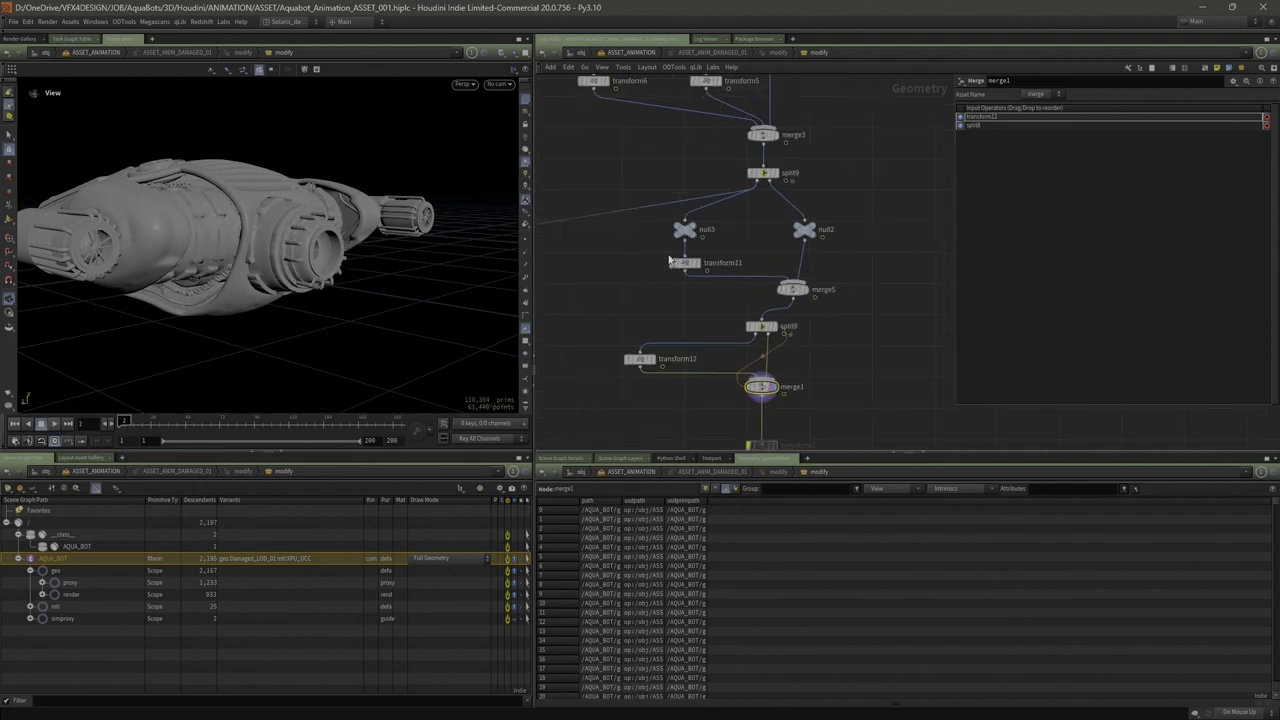
left_click(684, 264)
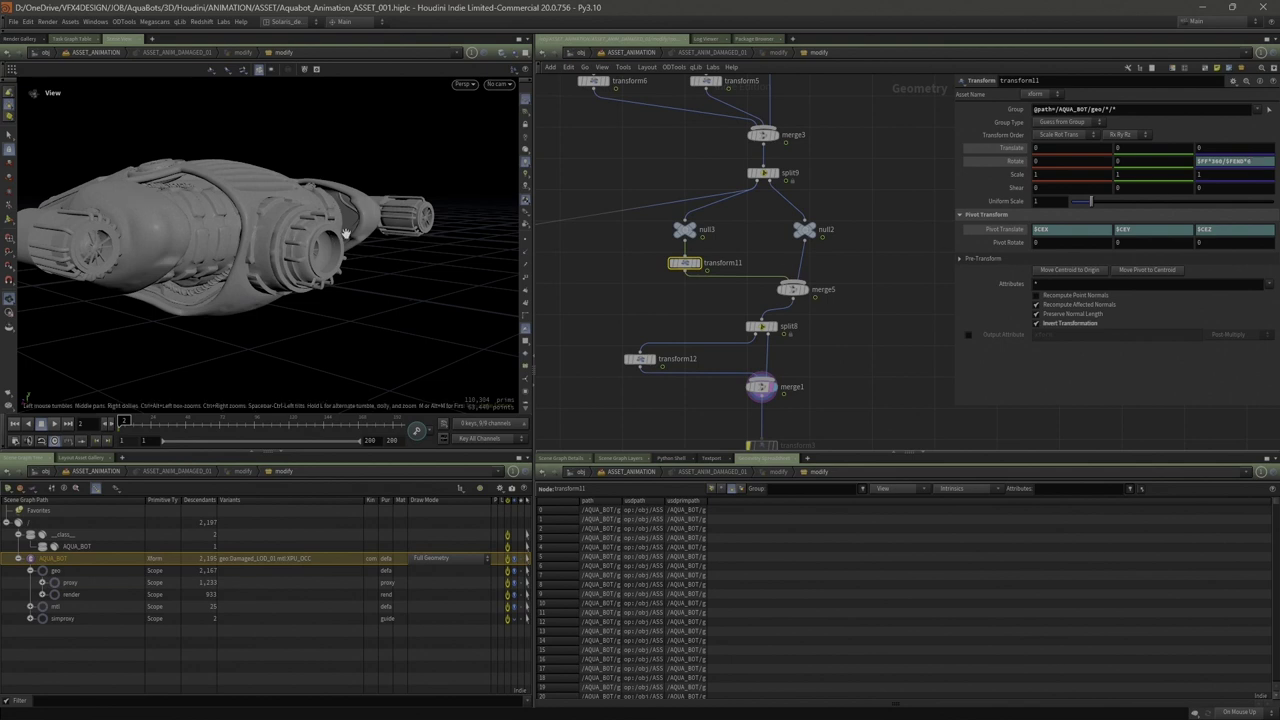
mouse_move(834, 320)
middle_mouse_down()
mouse_move(807, 281)
mouse_move(829, 306)
mouse_move(811, 254)
middle_mouse_up()
Select the grill and null1 side branches together in the network overview
mouse_move(332, 229)
left_mouse_down()
mouse_move(327, 272)
mouse_move(251, 226)
left_mouse_up()
scroll(664, 315, "down", 8)
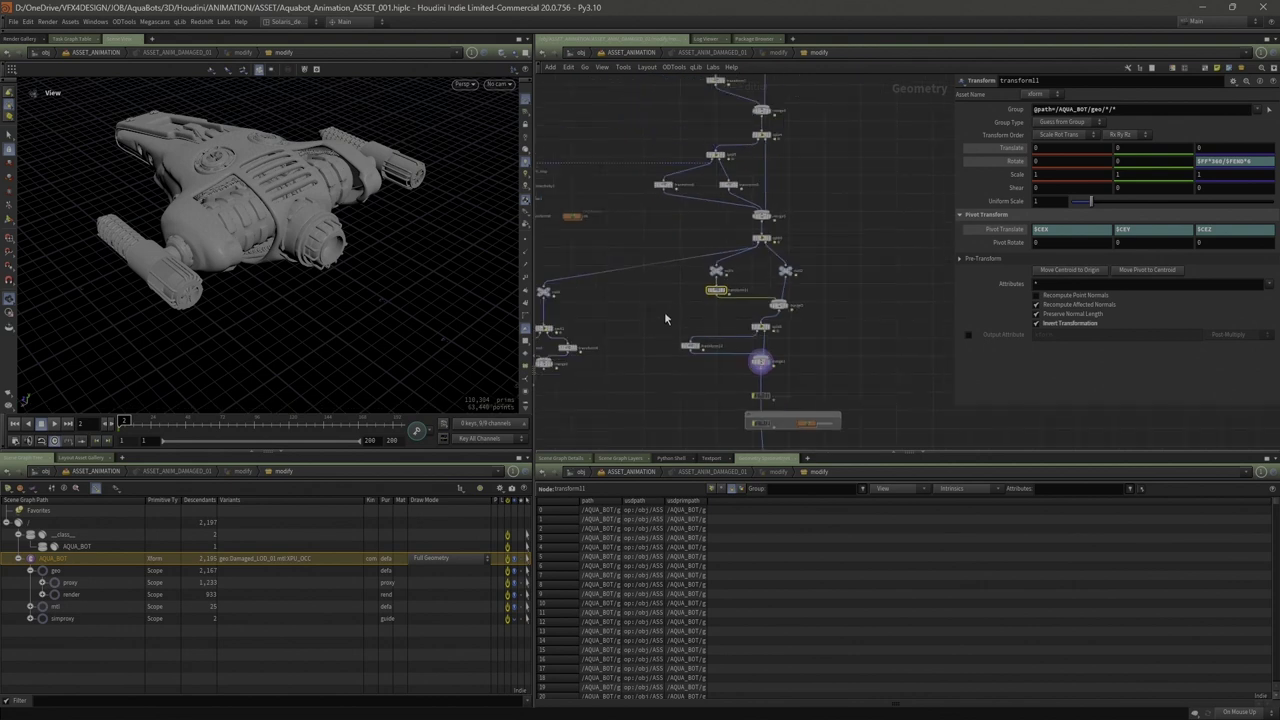
left_click_drag(566, 172, 665, 383)
scroll(651, 223, "up", 3)
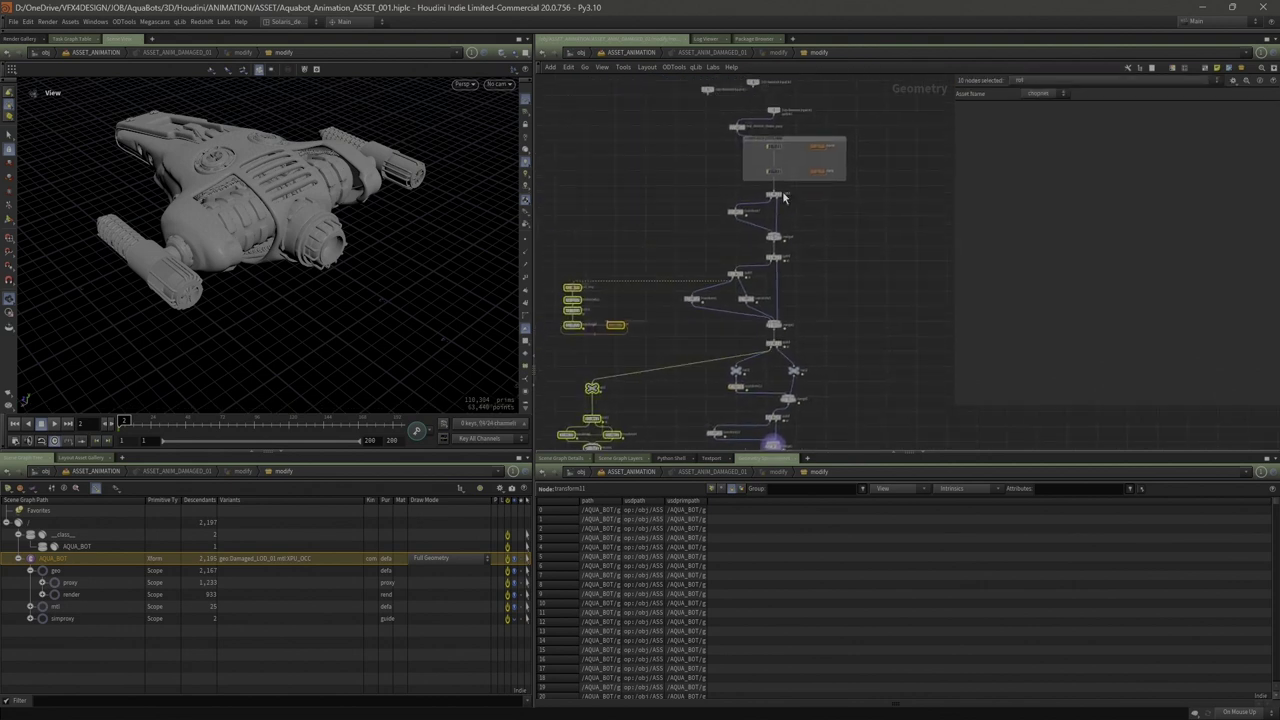
Select the AUTO LOOP CHOPS ANIM box with its four nodes and view the ship closer from the rear
left_click_drag(934, 186, 735, 125)
scroll(657, 200, "down", 3)
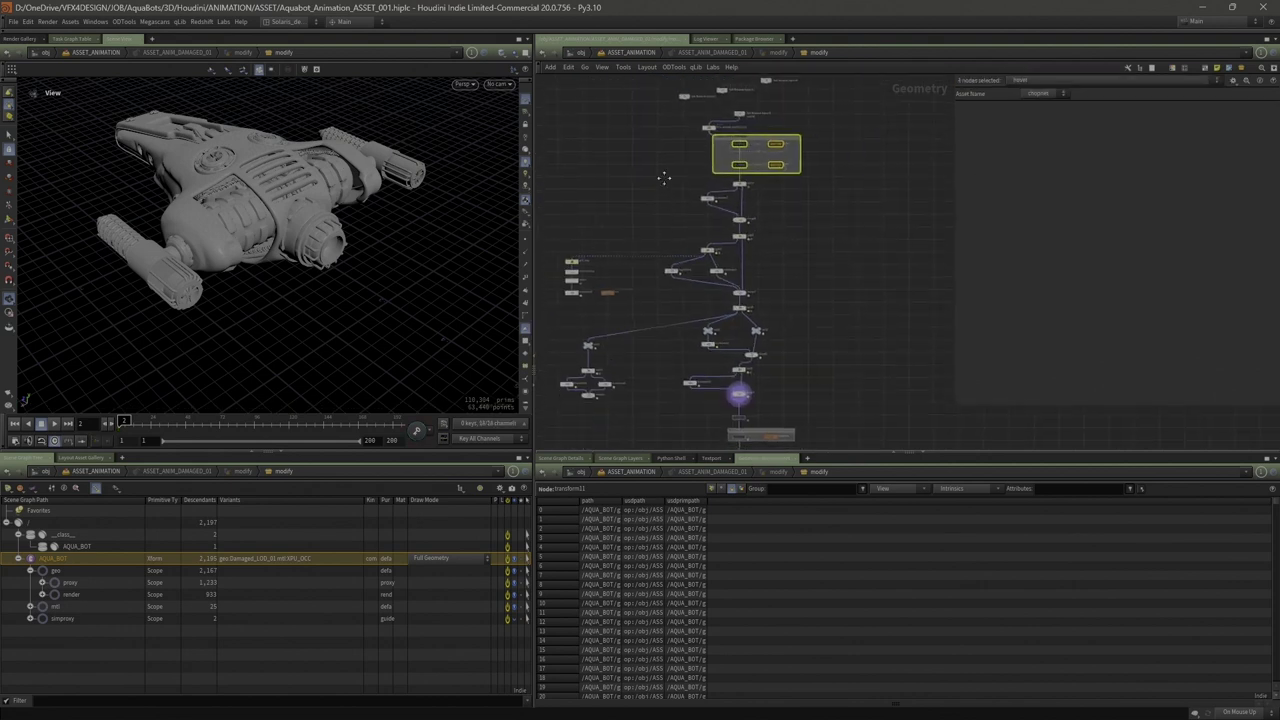
left_click_drag(255, 192, 312, 188)
scroll(312, 188, "up", 2)
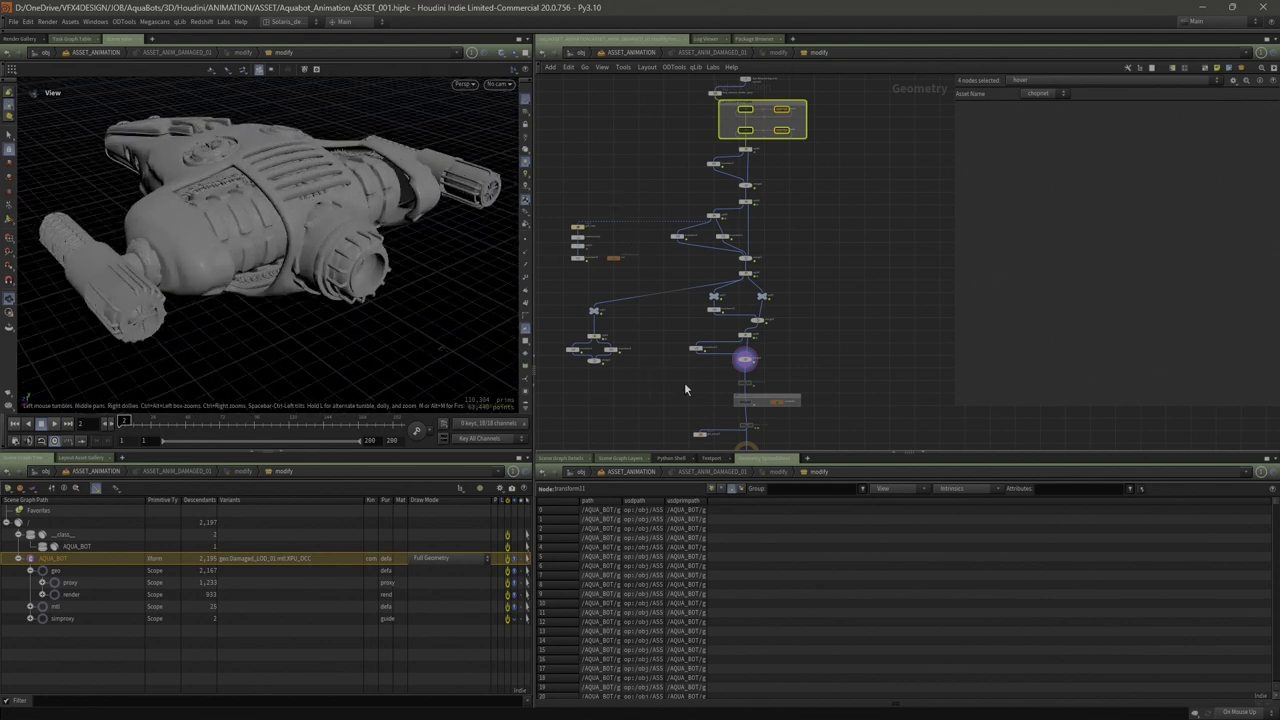
Select the grill_tmp side branch together with its rot CHOP network and examine how its nodes connect
middle_click_drag(678, 387, 687, 356)
mouse_move(309, 225)
left_mouse_down()
mouse_move(306, 214)
mouse_move(318, 224)
left_mouse_up()
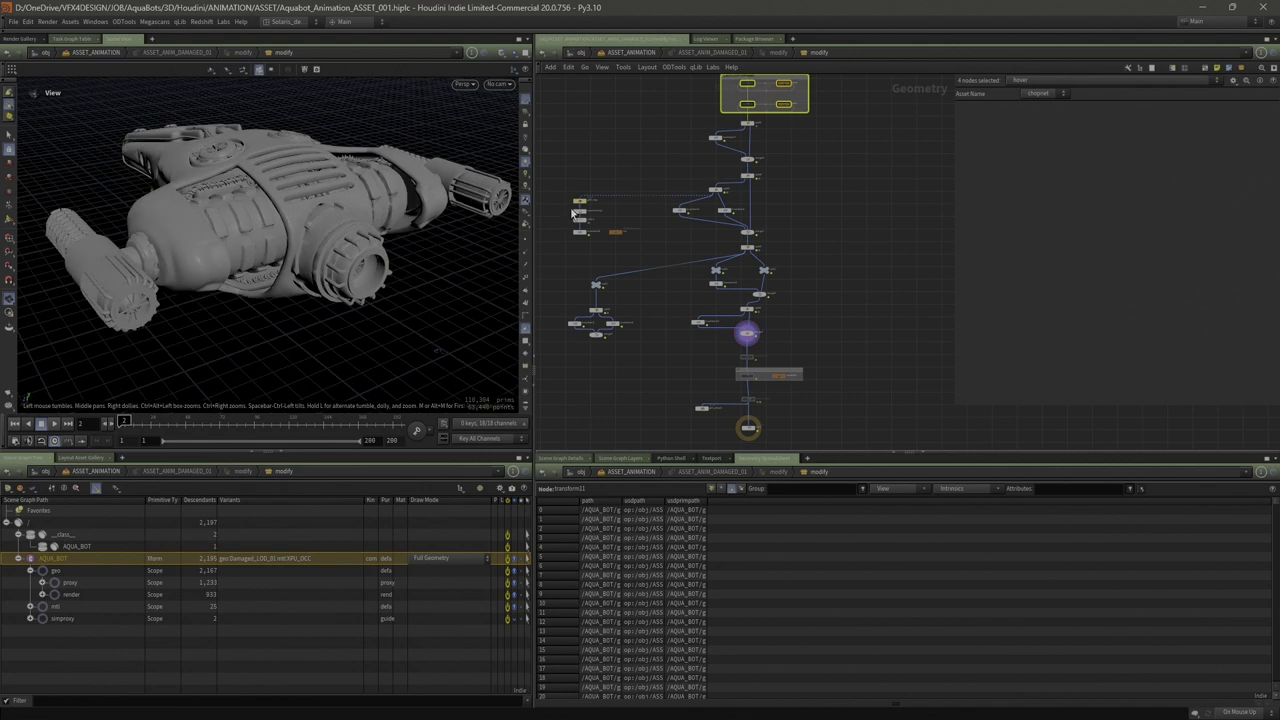
scroll(567, 217, "up", 3)
left_click_drag(553, 201, 657, 290)
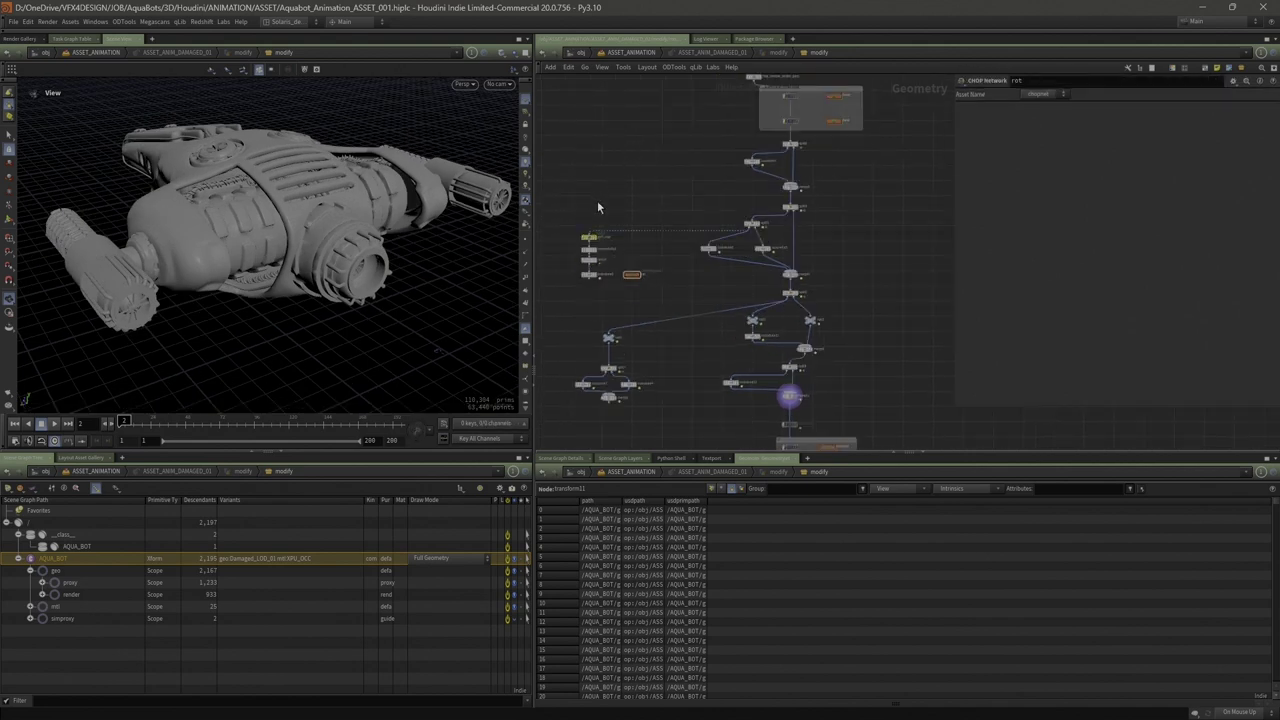
middle_click_drag(708, 401, 694, 307)
left_click_drag(552, 114, 640, 218)
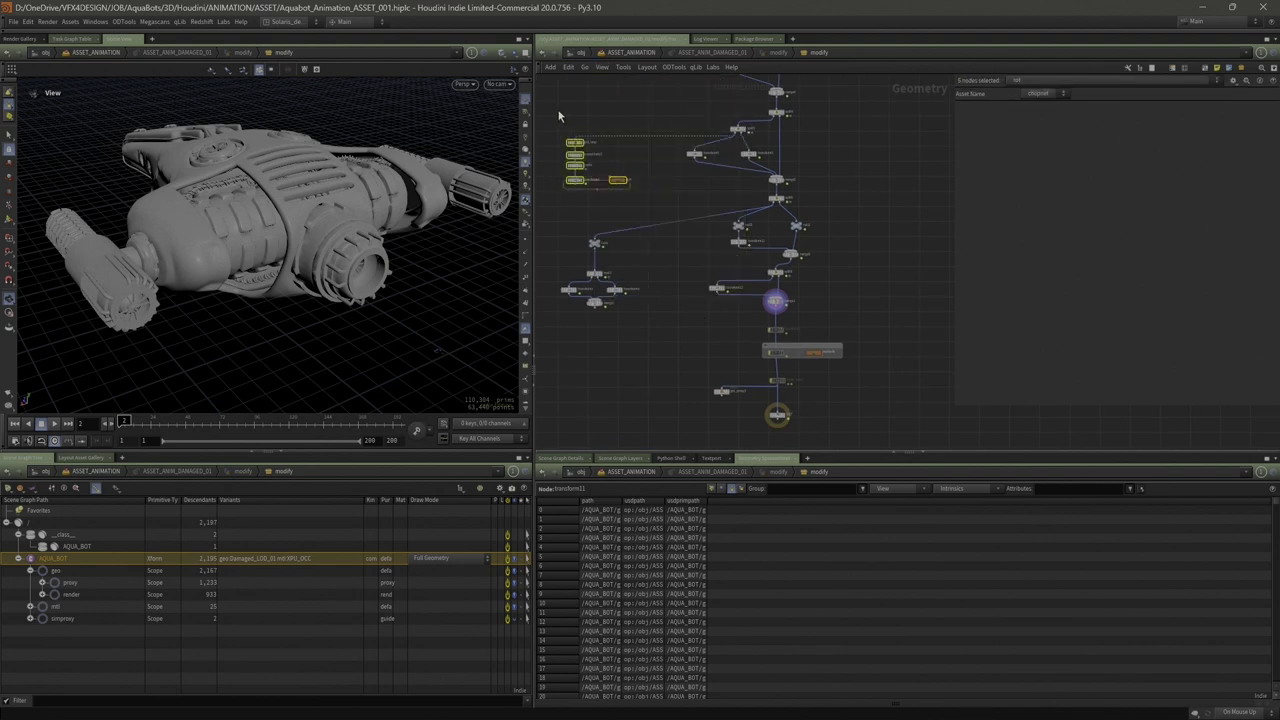
scroll(559, 116, "up", 2)
left_click_drag(568, 132, 678, 225)
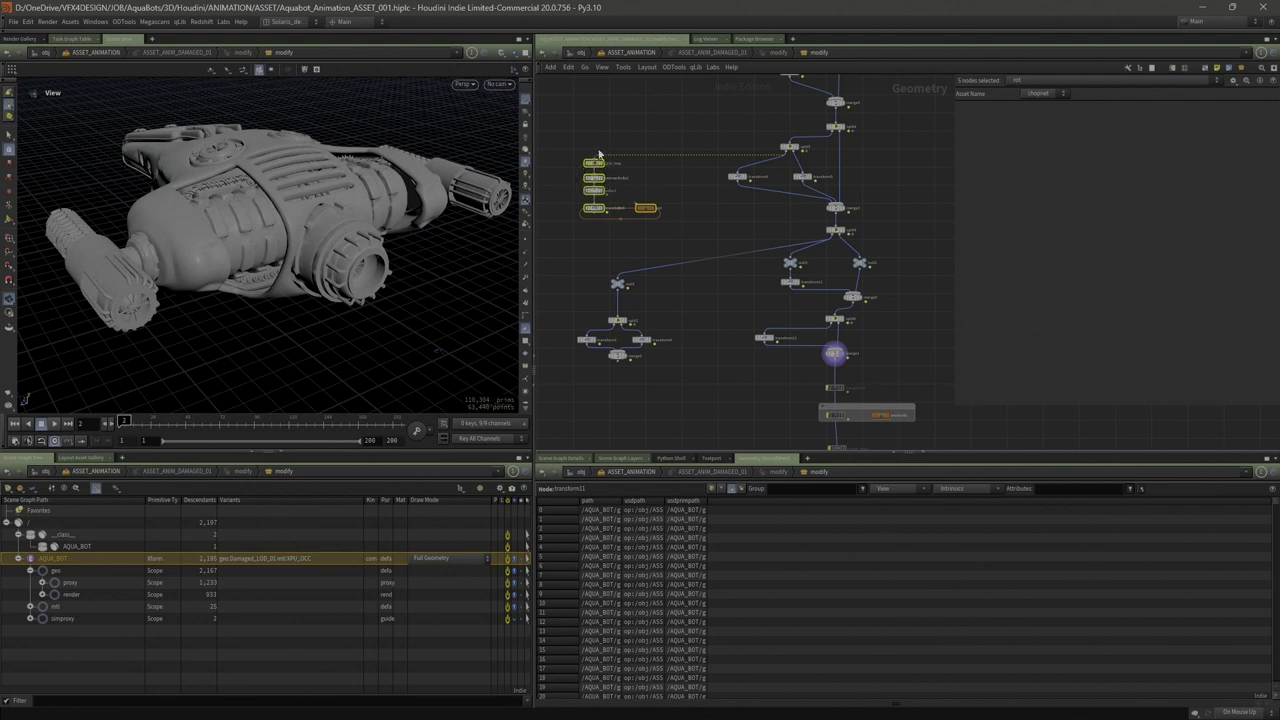
middle_click_drag(594, 123, 605, 128)
scroll(649, 232, "up", 2)
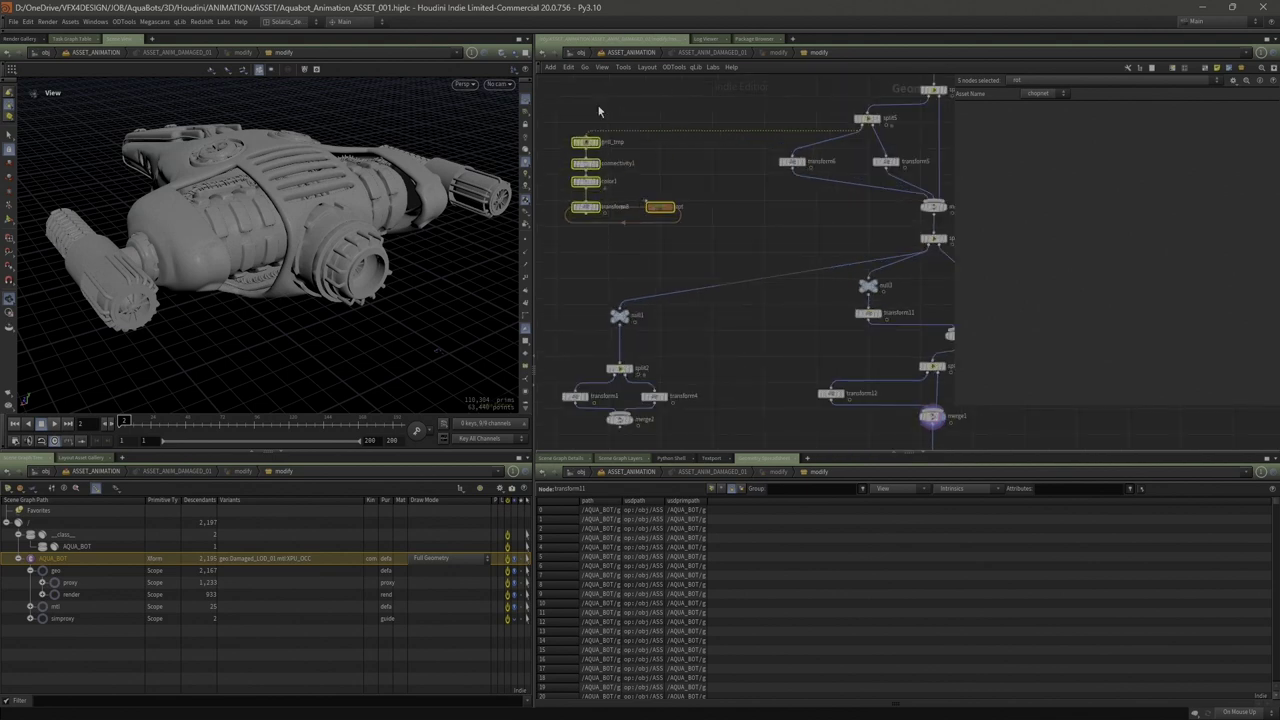
scroll(689, 210, "down", 1)
scroll(700, 208, "down", 1)
middle_click_drag(707, 193, 706, 206)
left_click(706, 206)
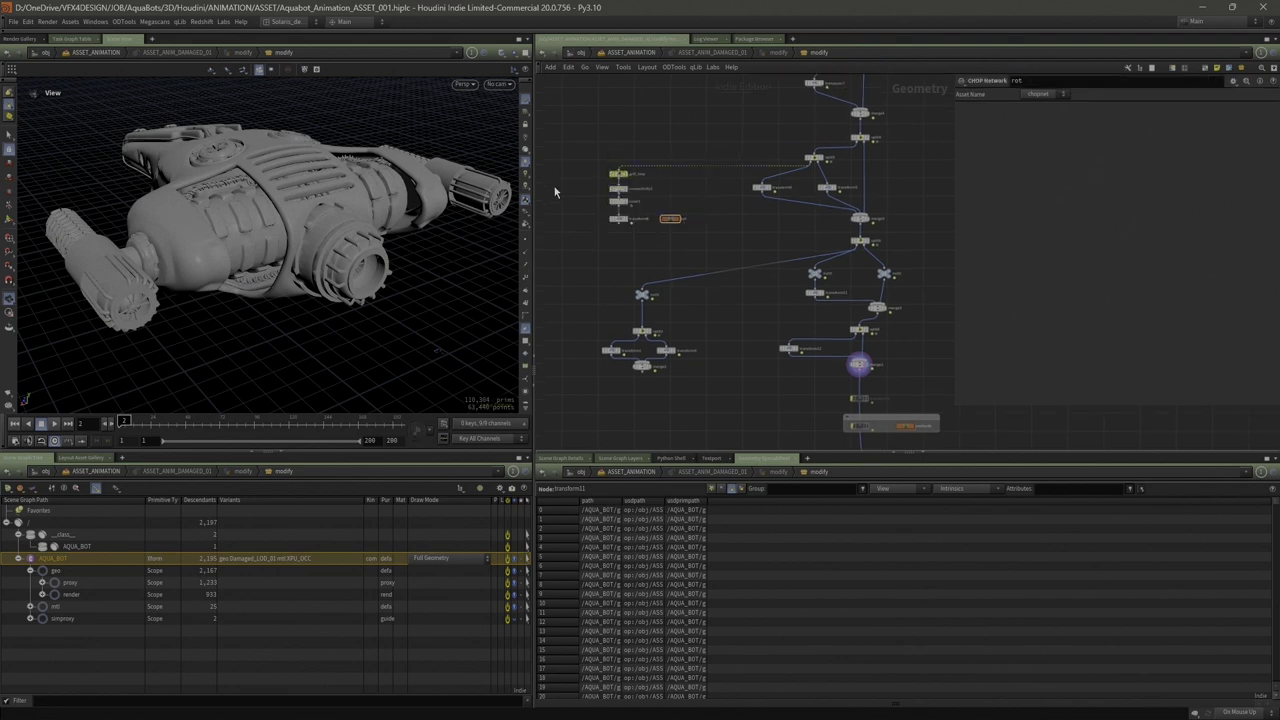
Enable the bypassed transform3 below merge1, display it and examine its Y translate expression
middle_click_drag(730, 325, 663, 204)
scroll(699, 209, "up", 3)
scroll(698, 209, "up", 1)
middle_click_drag(814, 162, 786, 215)
left_click(712, 240)
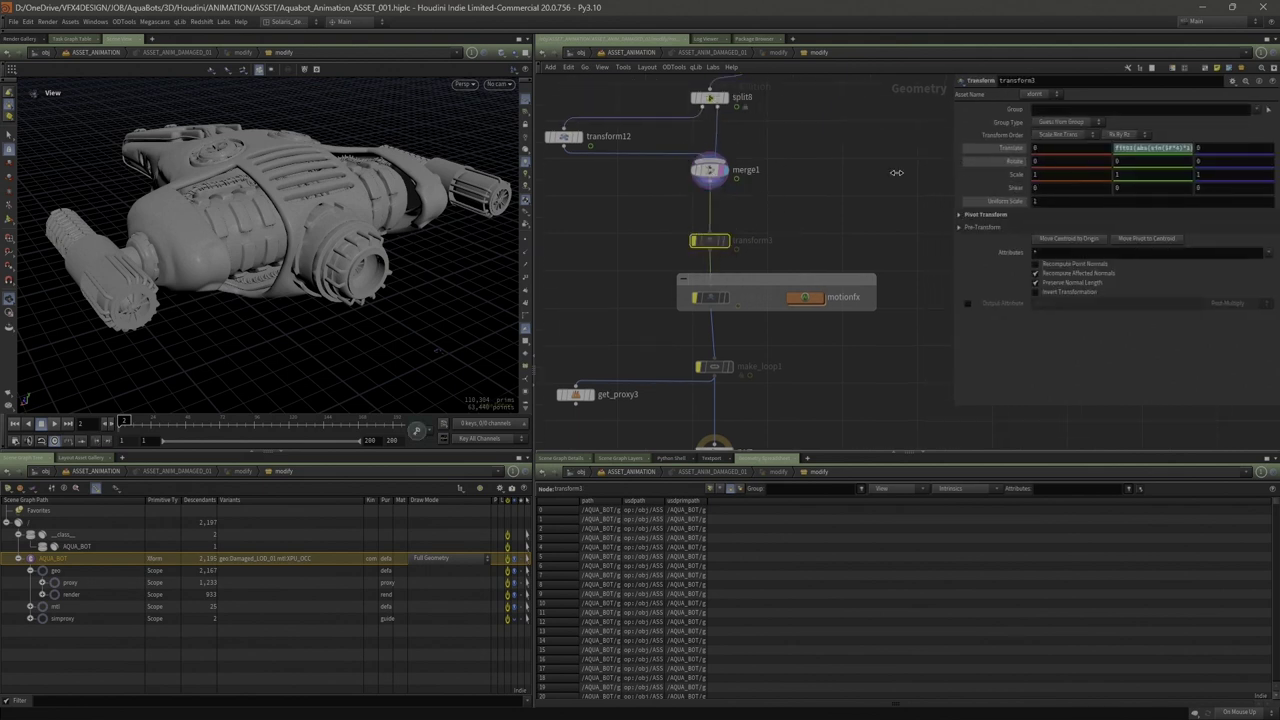
left_click_drag(952, 161, 751, 161)
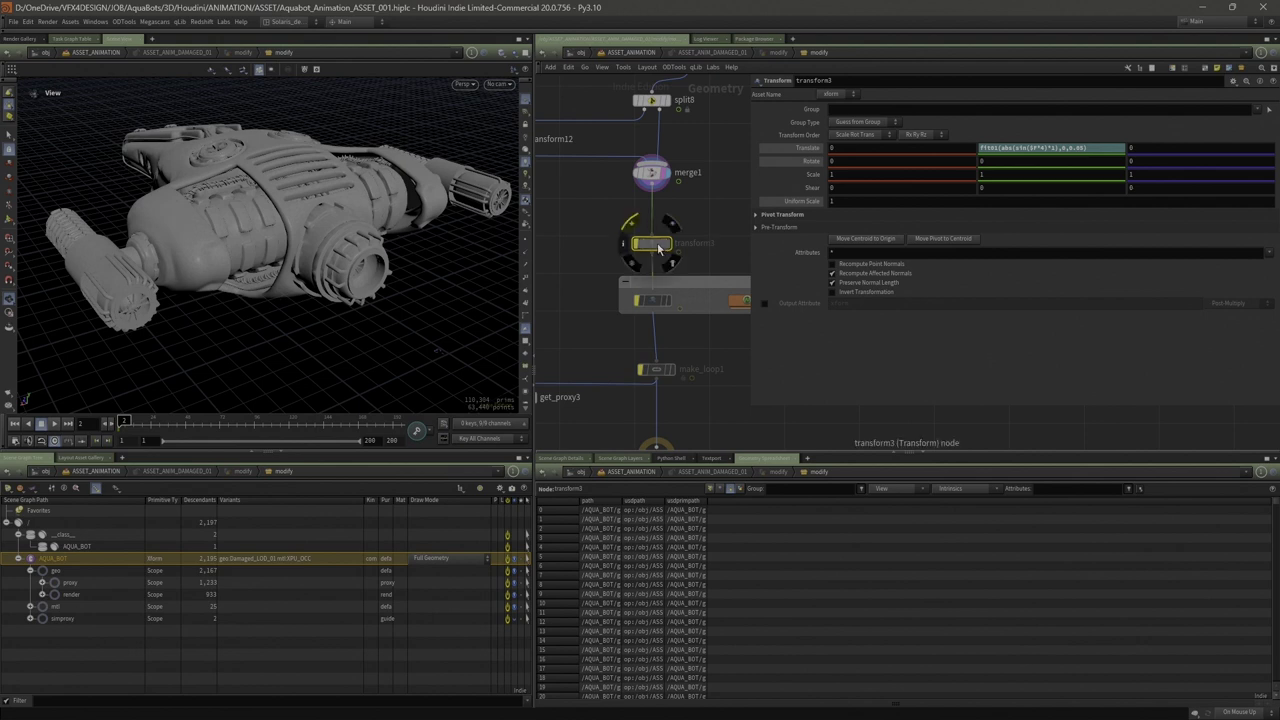
left_click(664, 249)
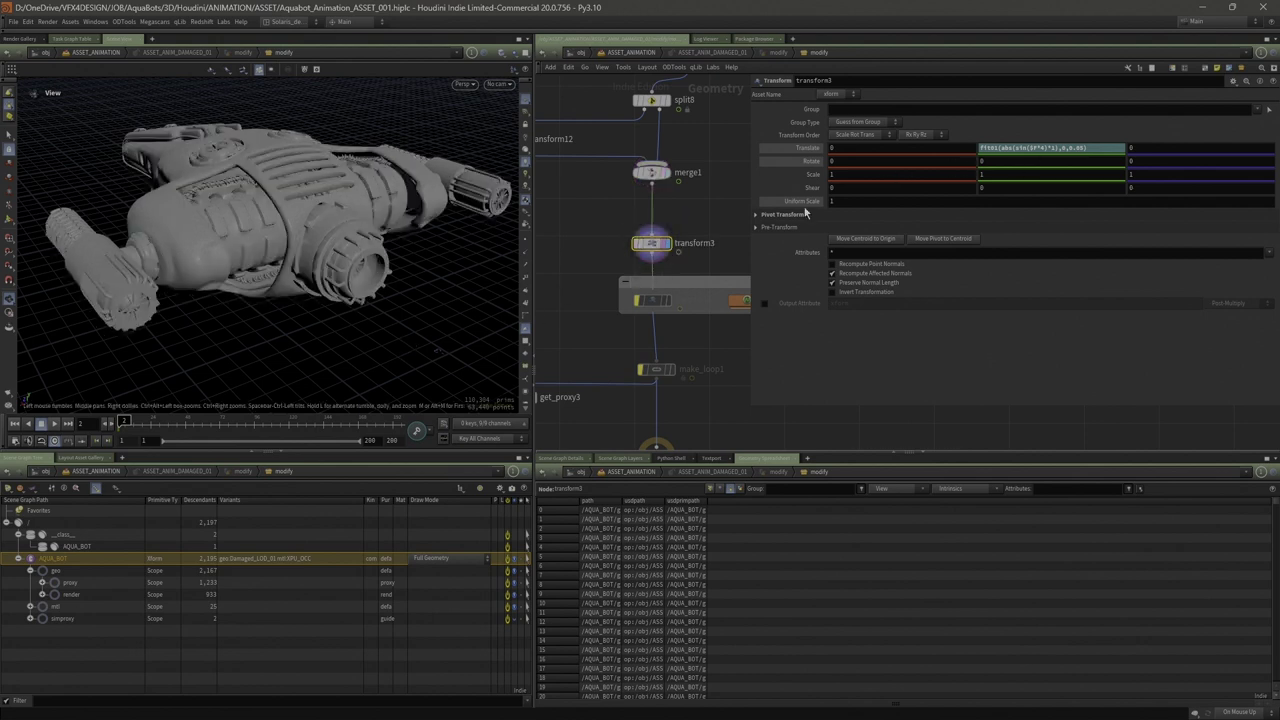
Play the animation with transform3 displayed to watch the ship's vertical movement, and stop the playback
left_click(65, 424)
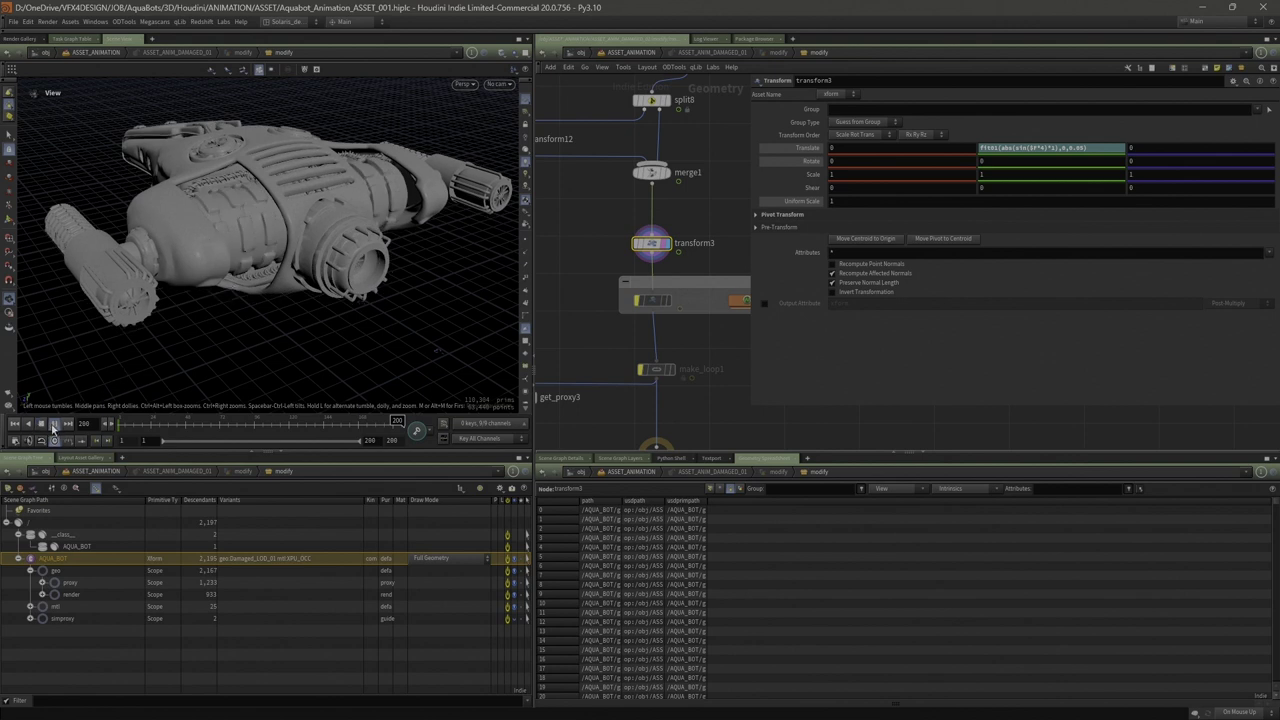
left_click(53, 424)
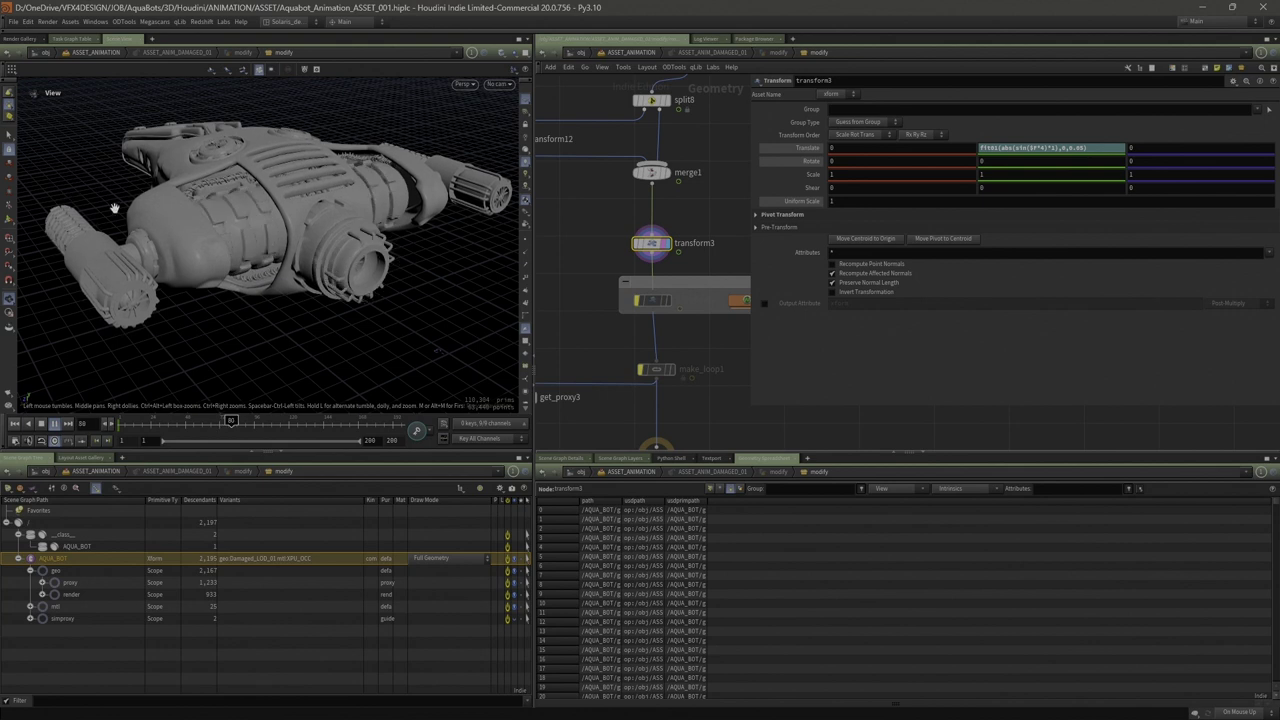
left_click(56, 425)
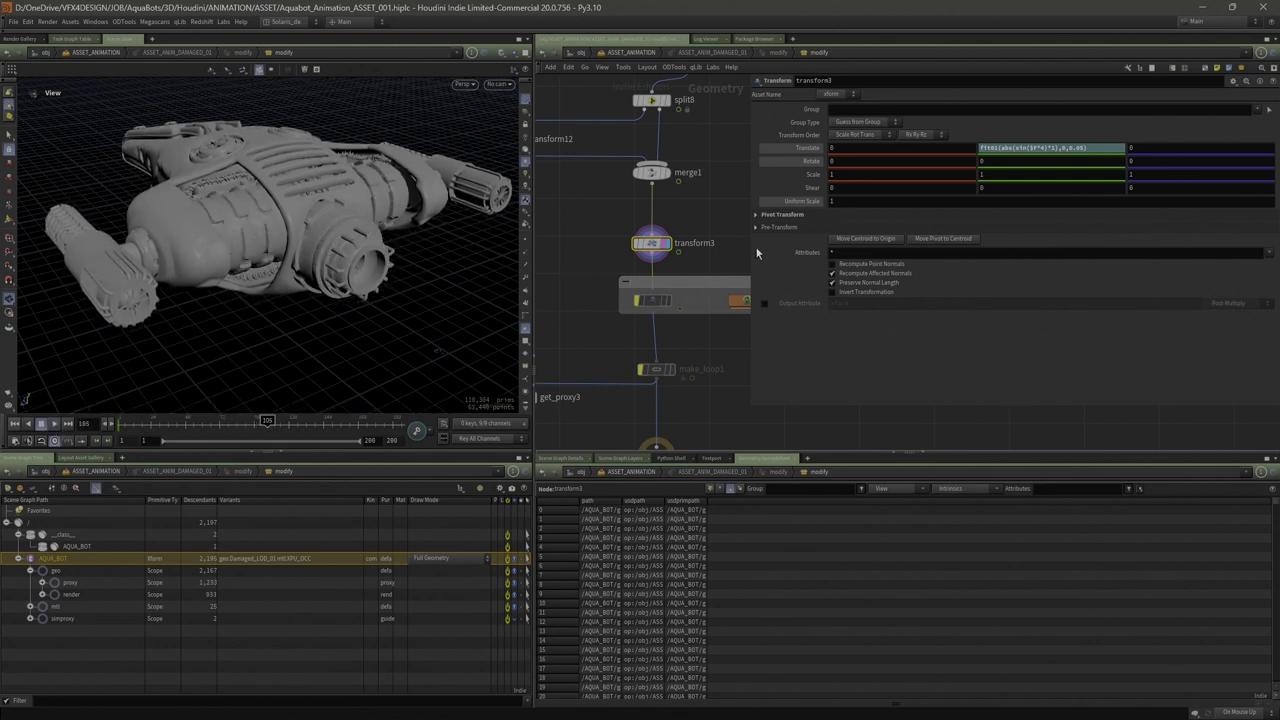
left_click_drag(751, 252, 918, 252)
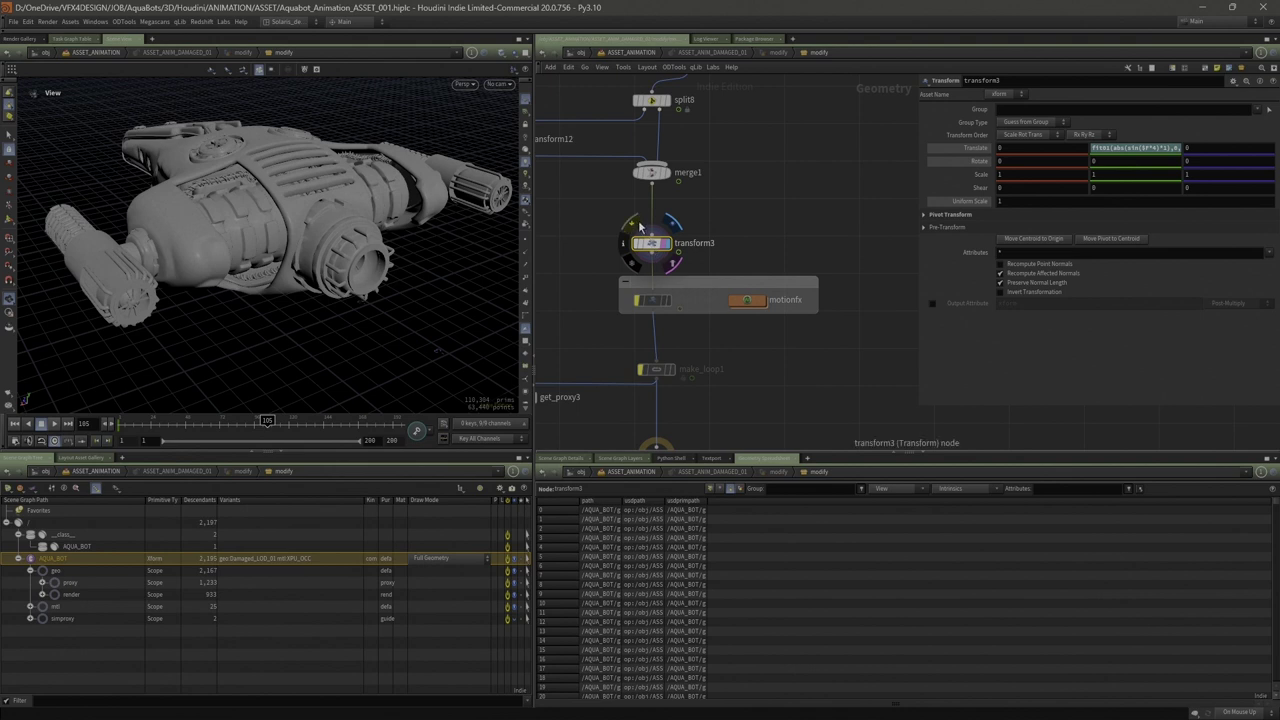
Bypass transform3, enable and display transform2 with its motionfx network, and play the animation
left_click(655, 298)
middle_click_drag(724, 351, 761, 327)
left_click(54, 423)
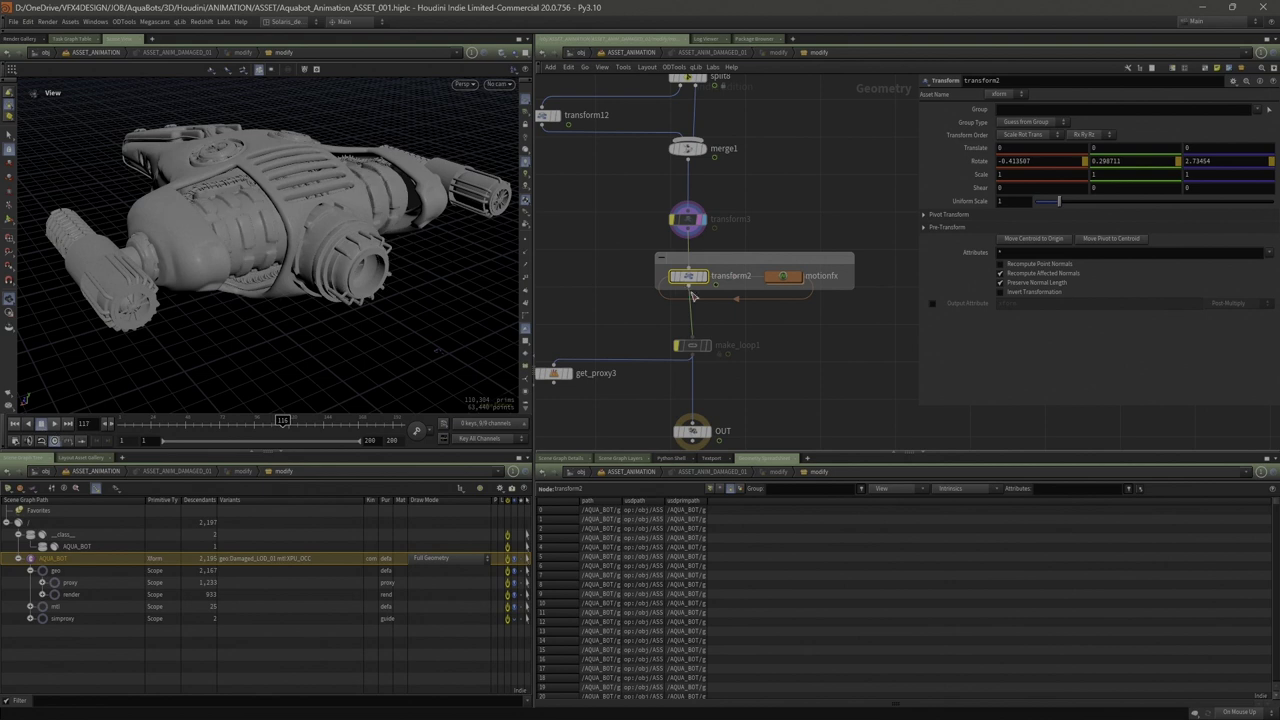
left_click(790, 277)
left_click(690, 277)
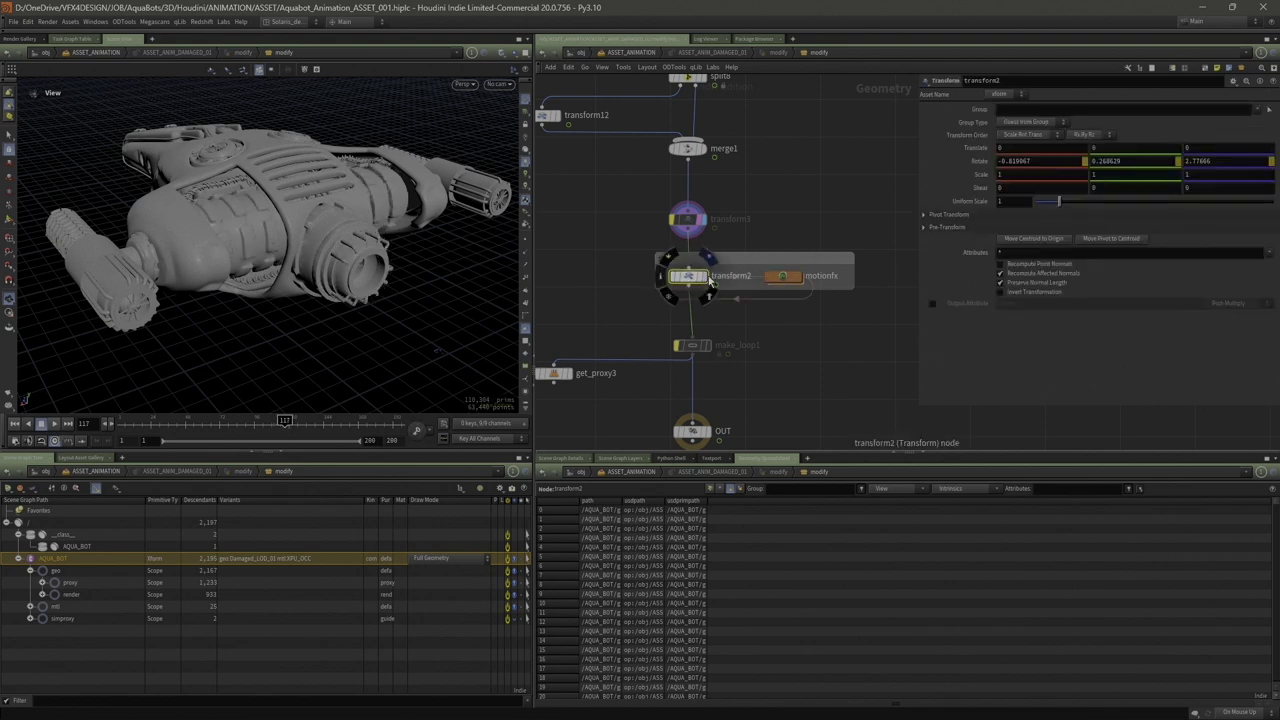
left_click(54, 423)
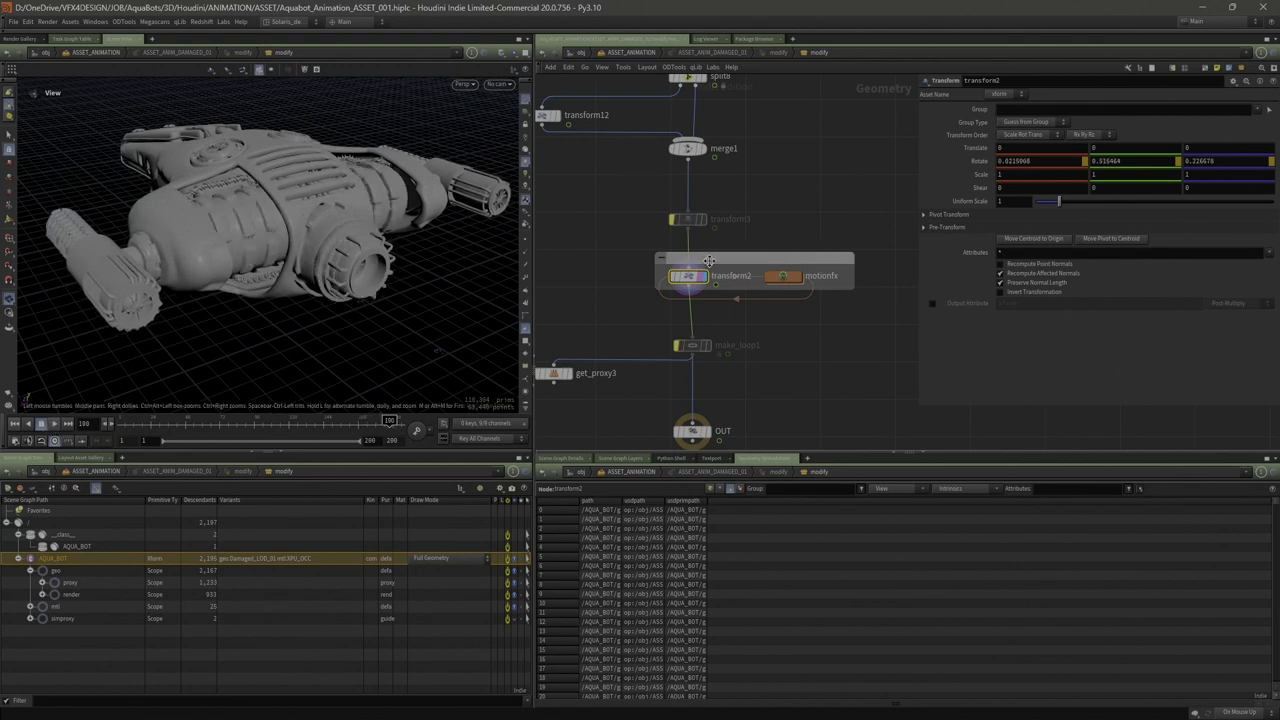
left_click_drag(622, 246, 838, 311)
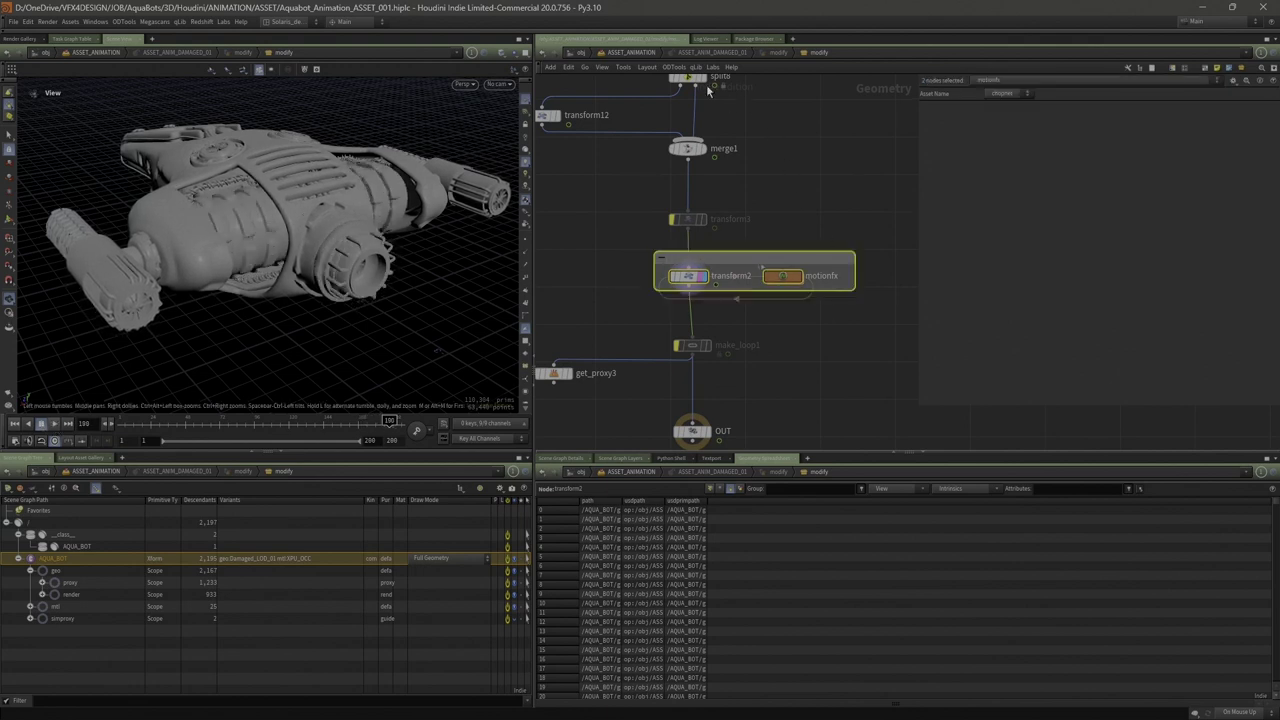
Go up to the obj level and return through ASSET_ANIMATION into the ASSET_ANIM_DAMAGED_01 modify network
left_click(629, 52)
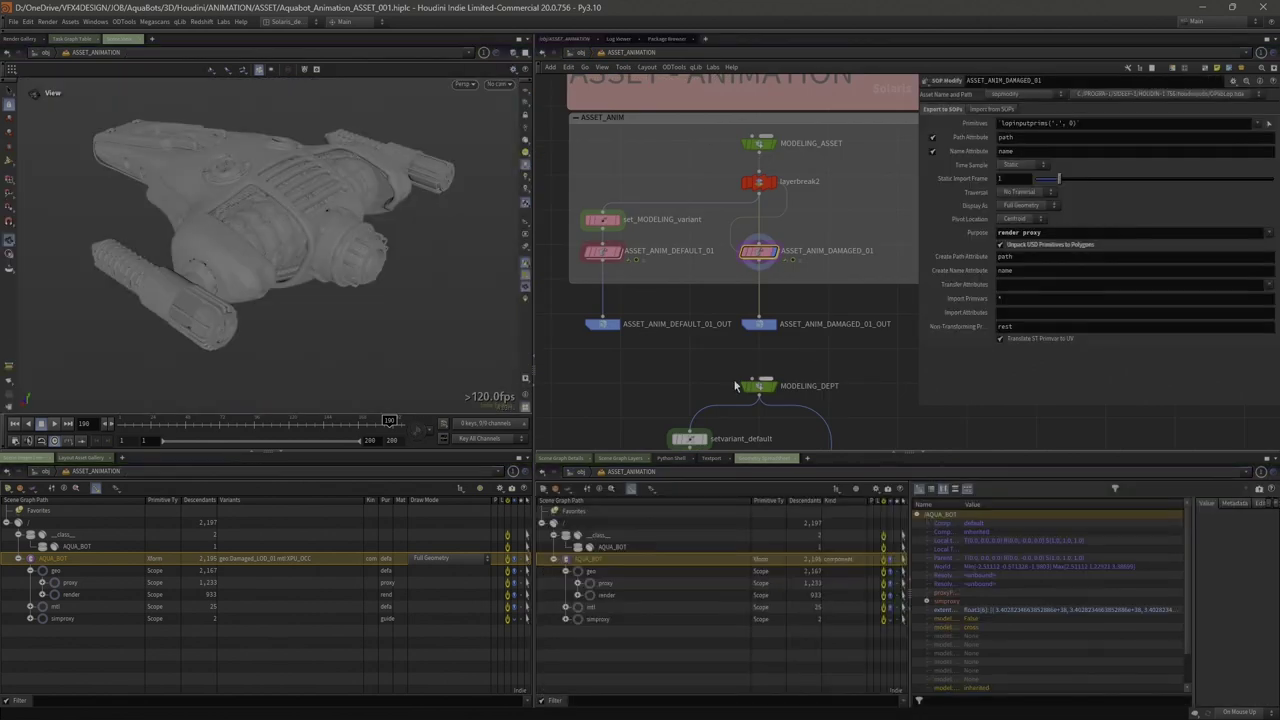
middle_click_drag(567, 300, 577, 308)
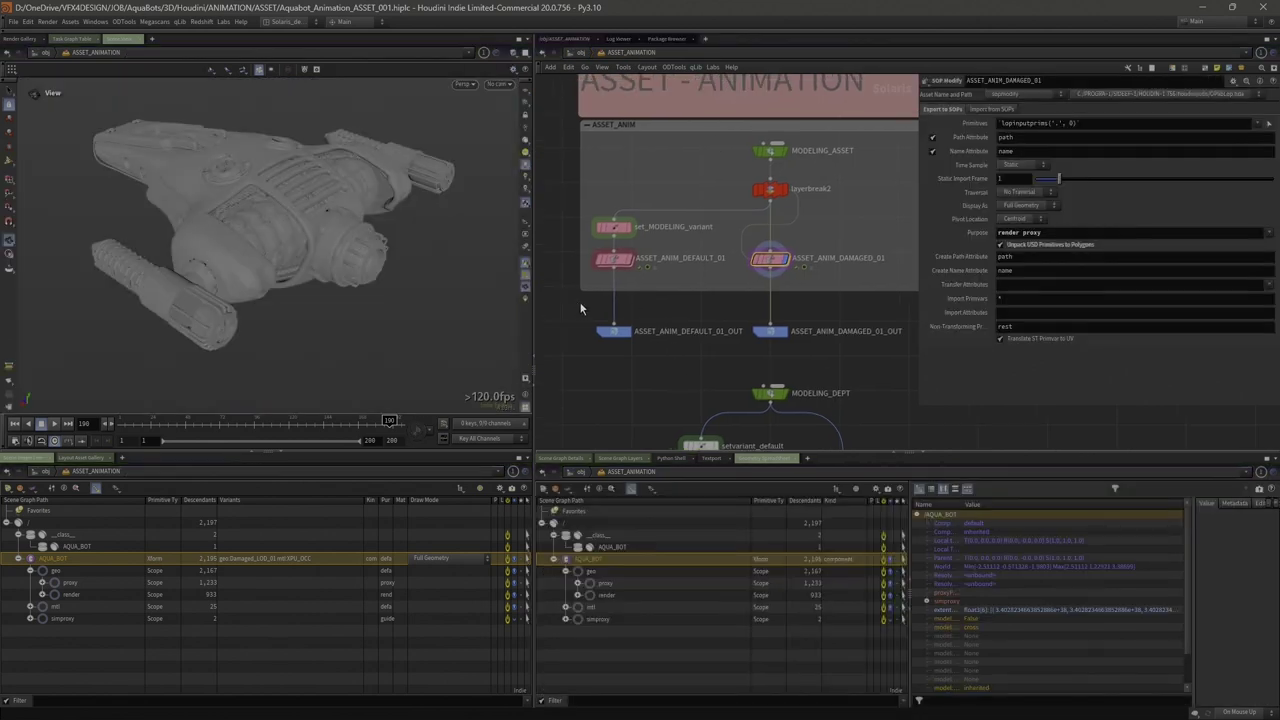
left_click_drag(683, 307, 683, 308)
left_click(584, 54)
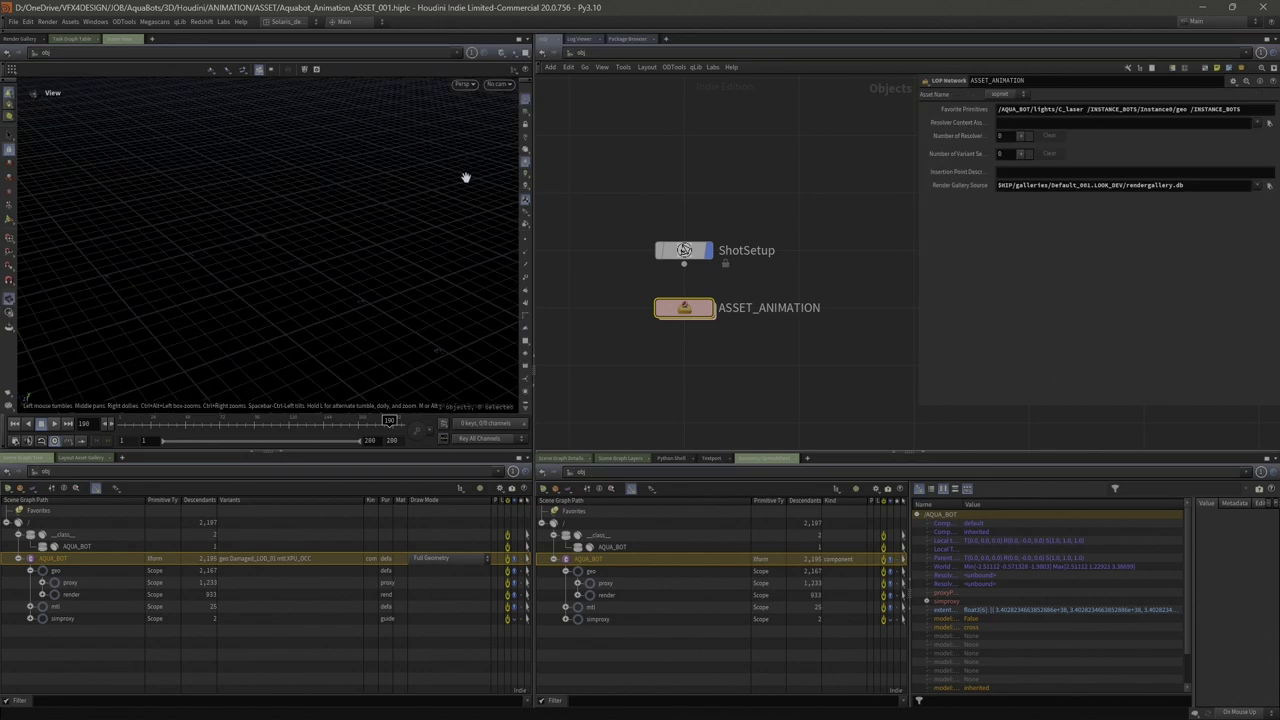
double_click(709, 315)
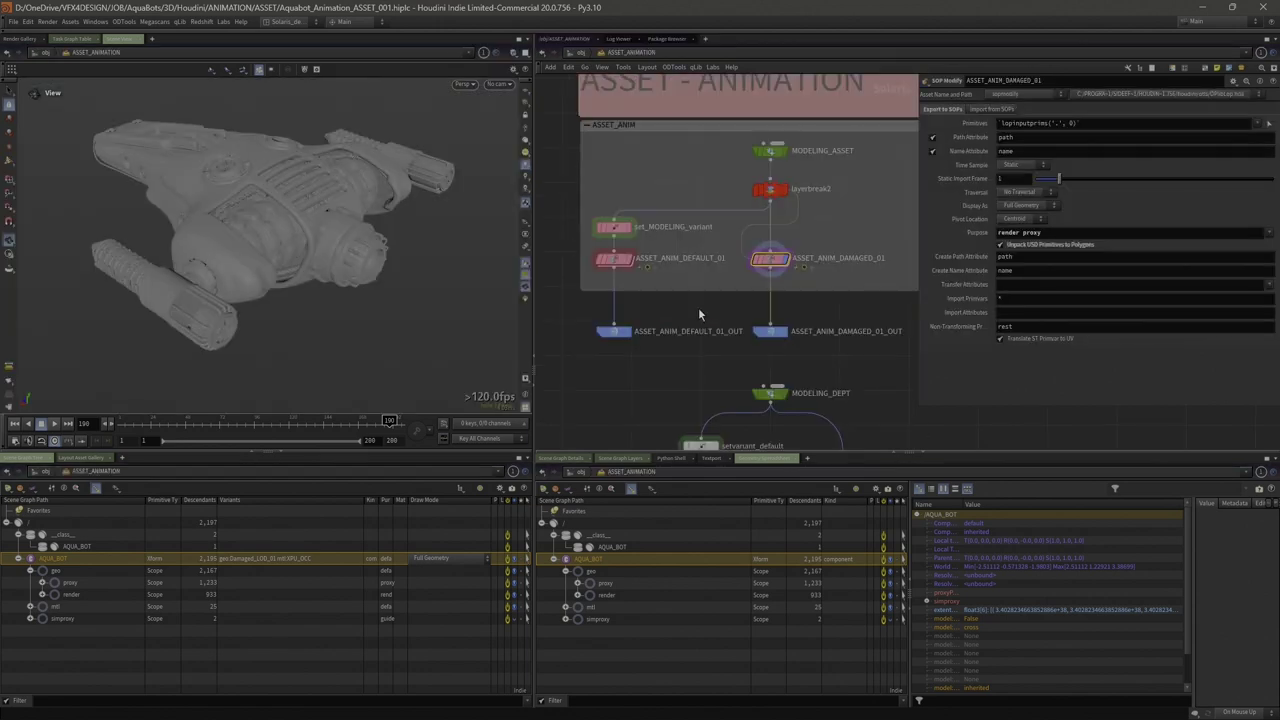
double_click(769, 260)
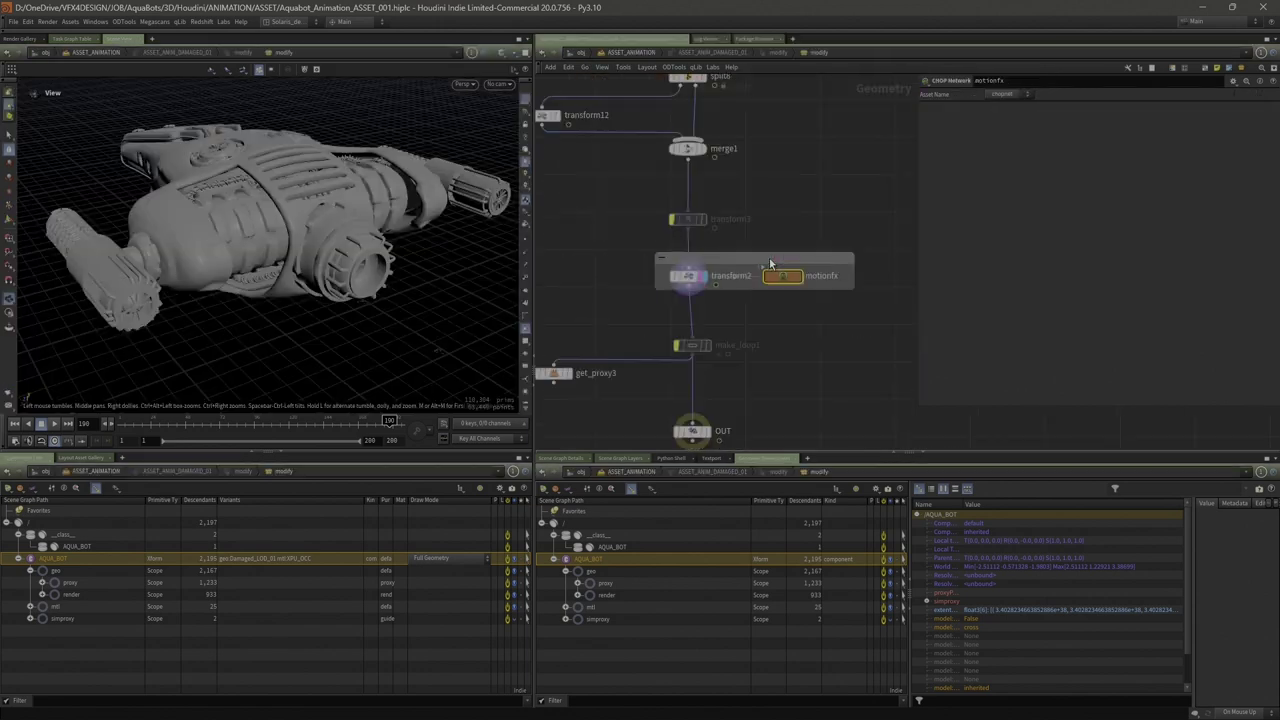
Select transform2 and motionfx together, view the whole ship from above, and bypass both nodes
left_click_drag(610, 260, 825, 305)
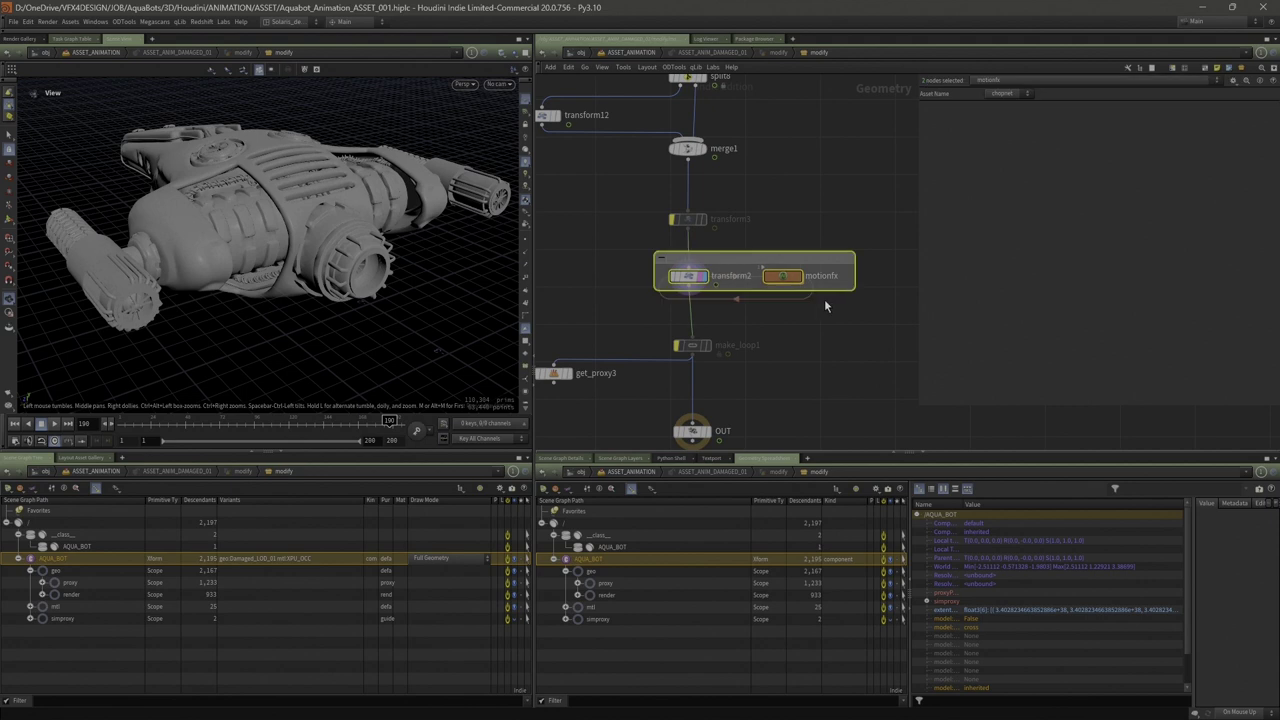
left_click_drag(262, 222, 255, 215)
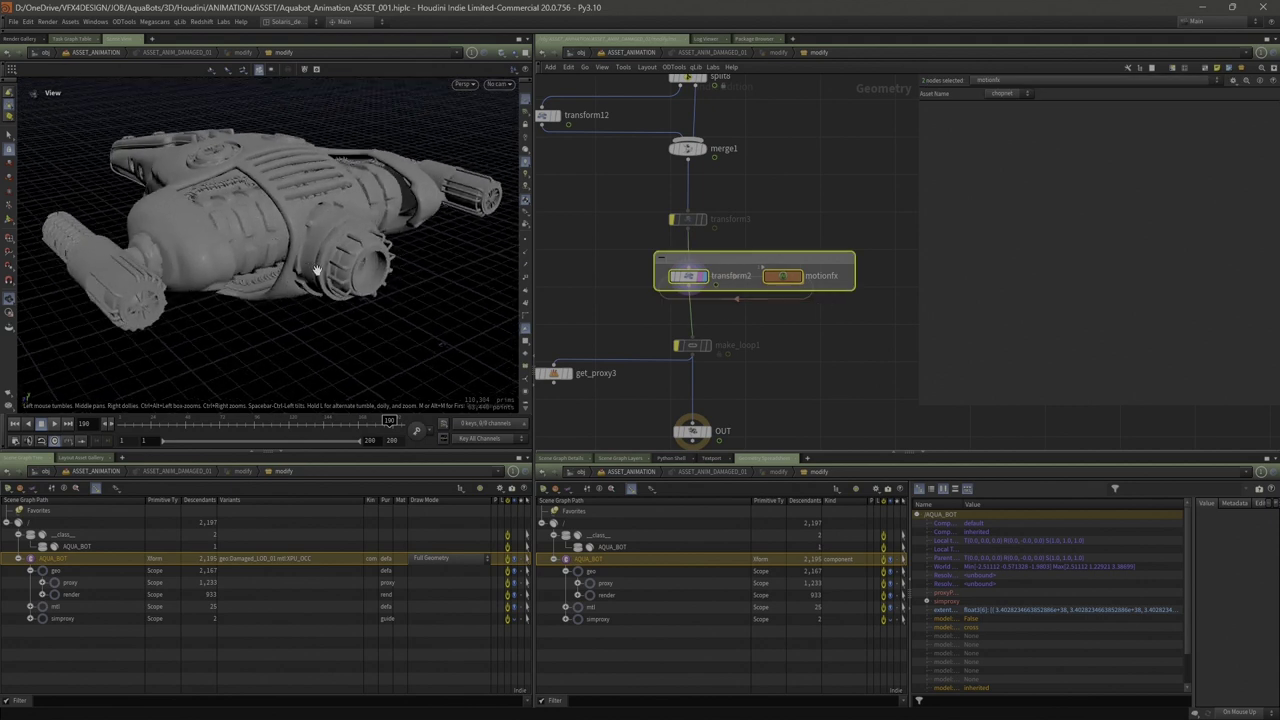
left_click_drag(279, 204, 269, 234)
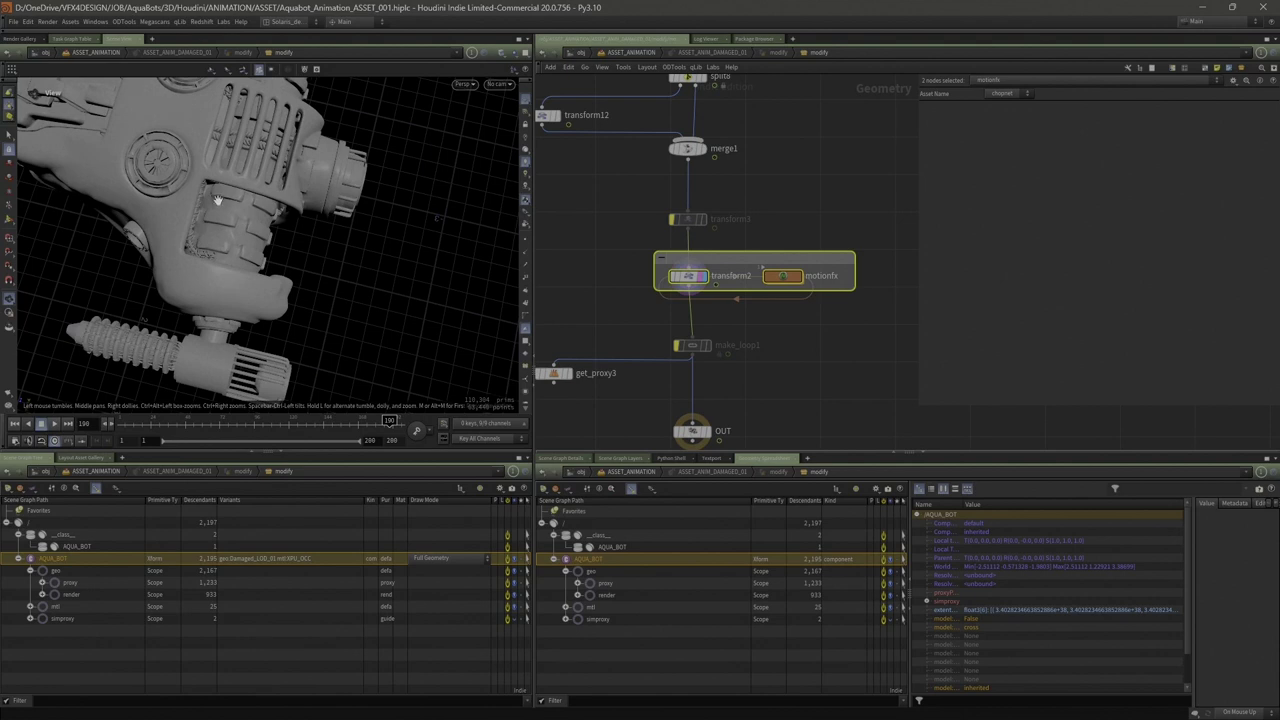
left_click_drag(353, 140, 368, 177)
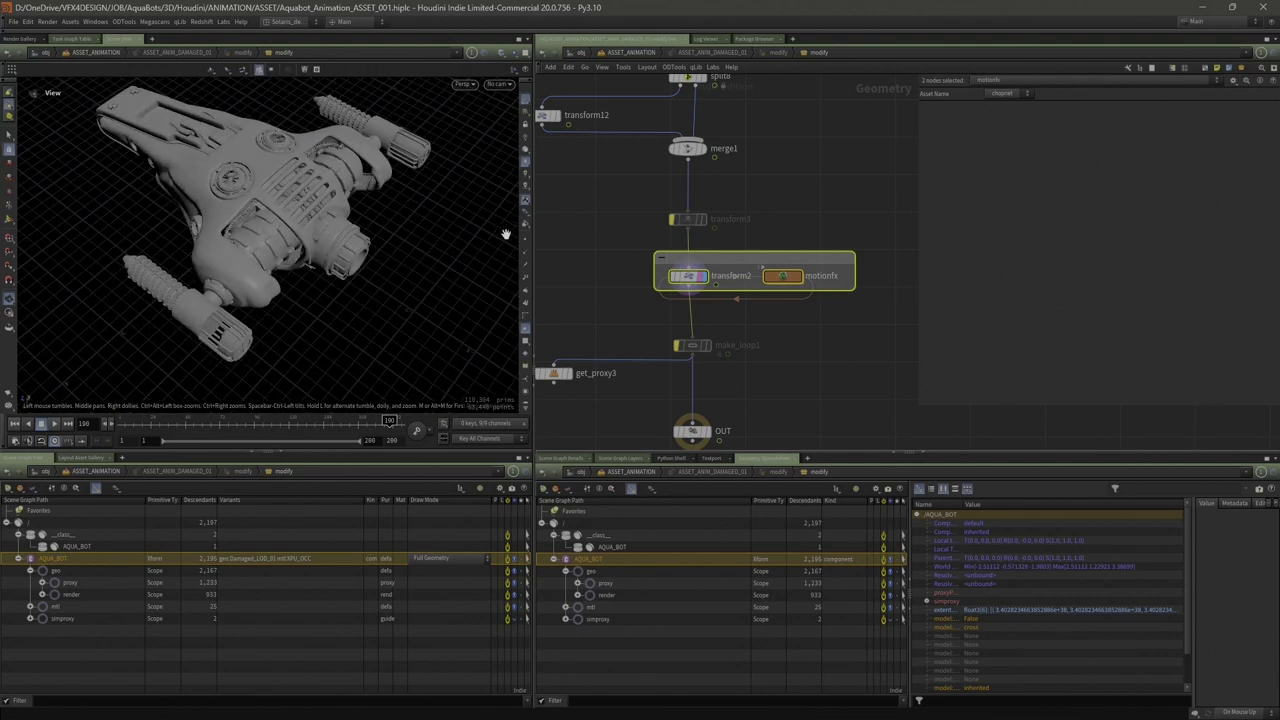
scroll(785, 360, "up", 5)
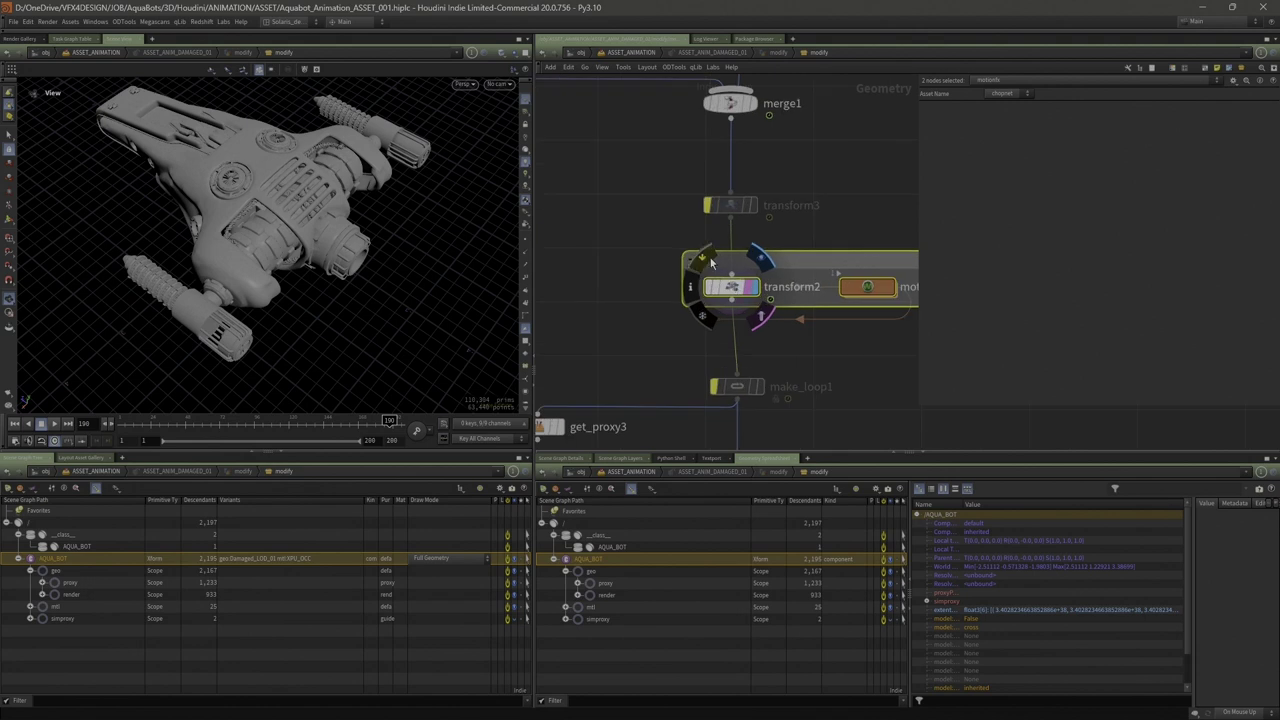
scroll(789, 373, "down", 3)
Select make_loop1 and examine its input type options and its start and end frame settings
left_click(718, 266)
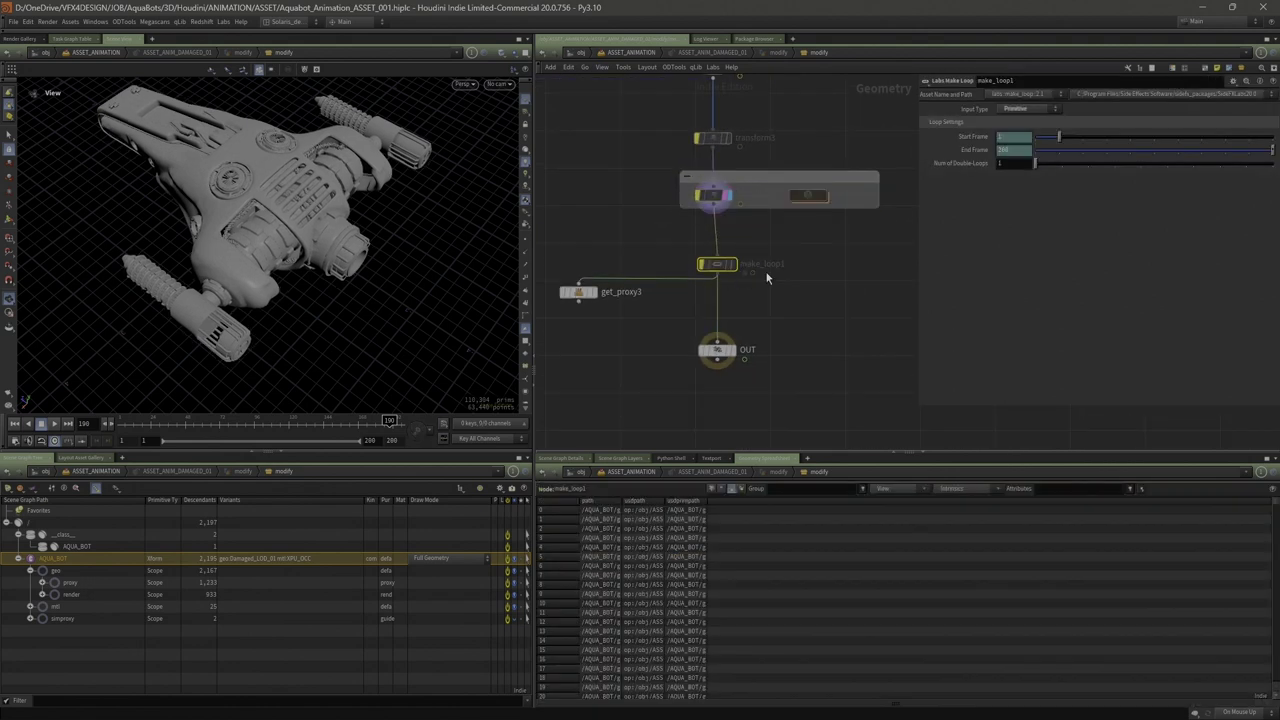
left_click_drag(725, 270, 721, 270)
middle_click_drag(776, 292, 792, 306)
scroll(792, 306, "down", 2)
left_click_drag(233, 226, 226, 187)
mouse_move(742, 288)
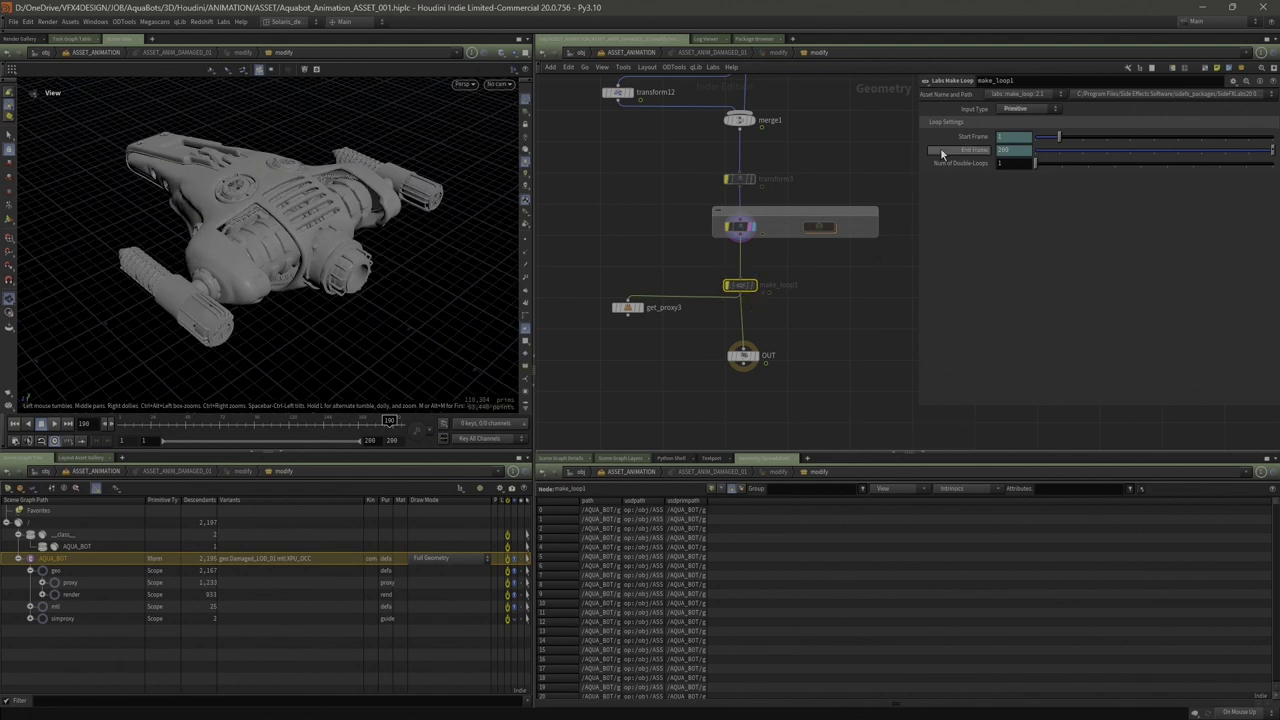
scroll(789, 259, "up", 2)
left_click(1016, 109)
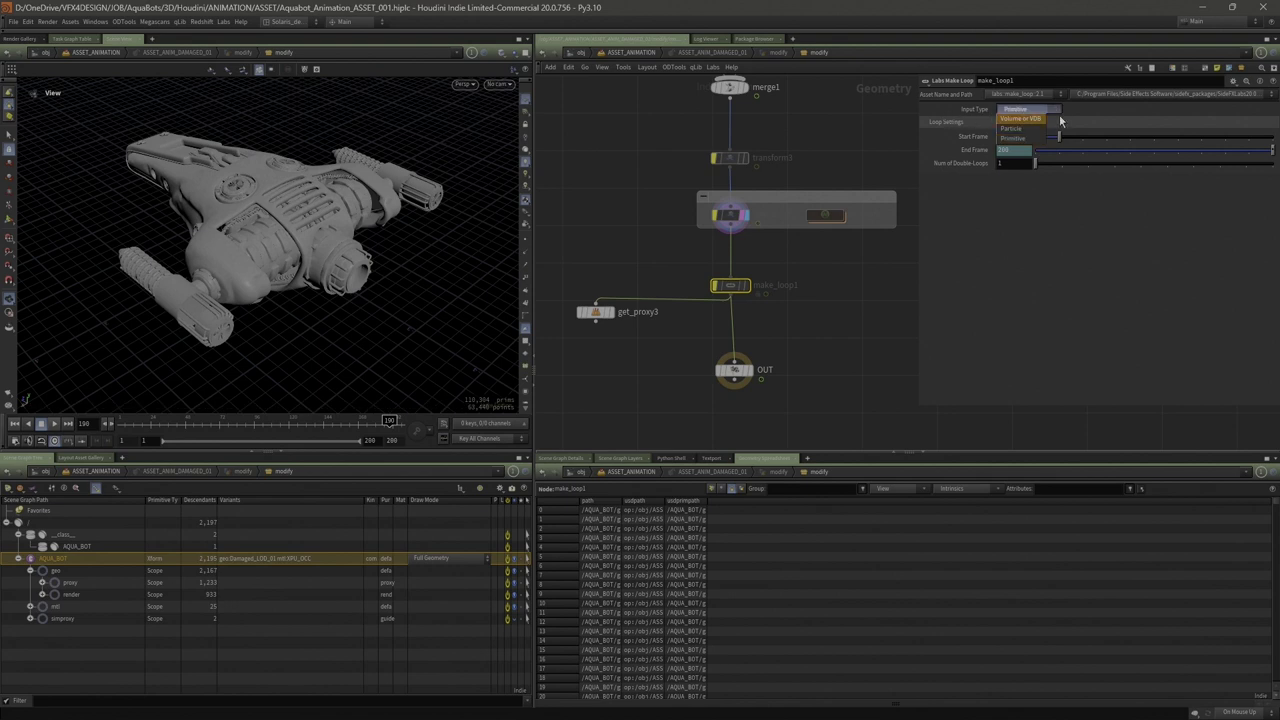
left_click(808, 294)
scroll(786, 294, "up", 2)
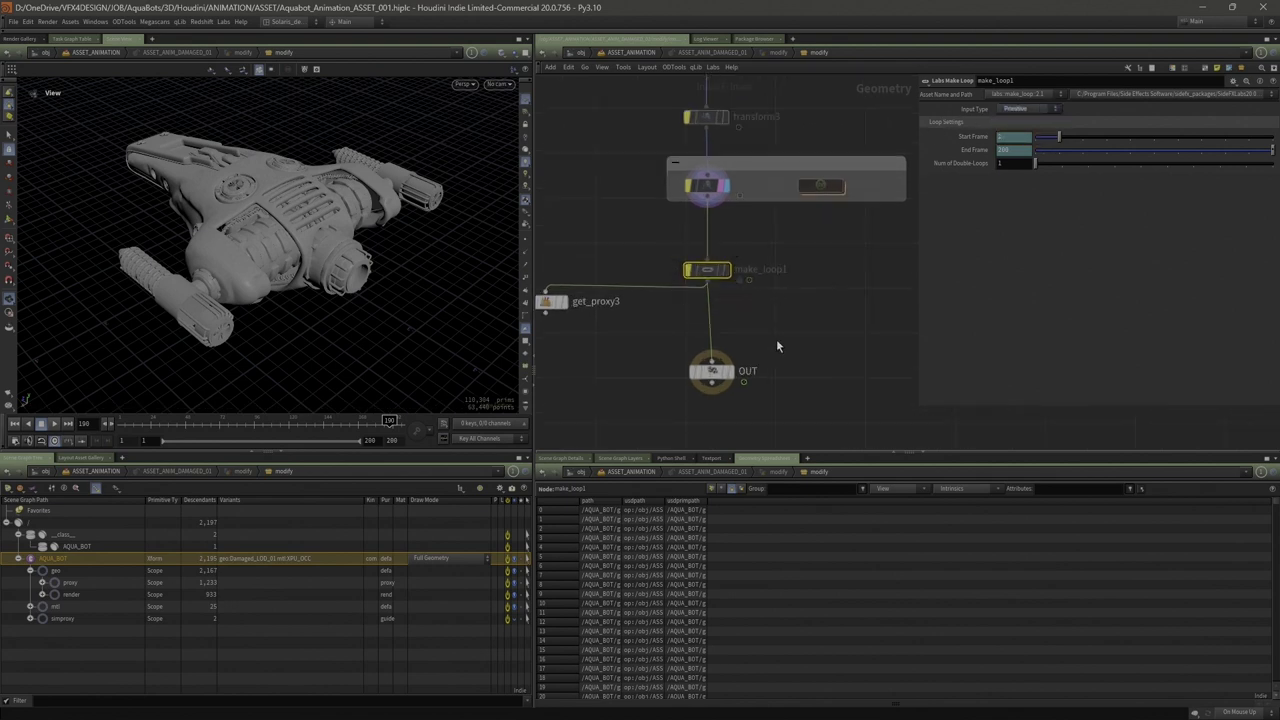
left_click_drag(722, 257, 724, 272)
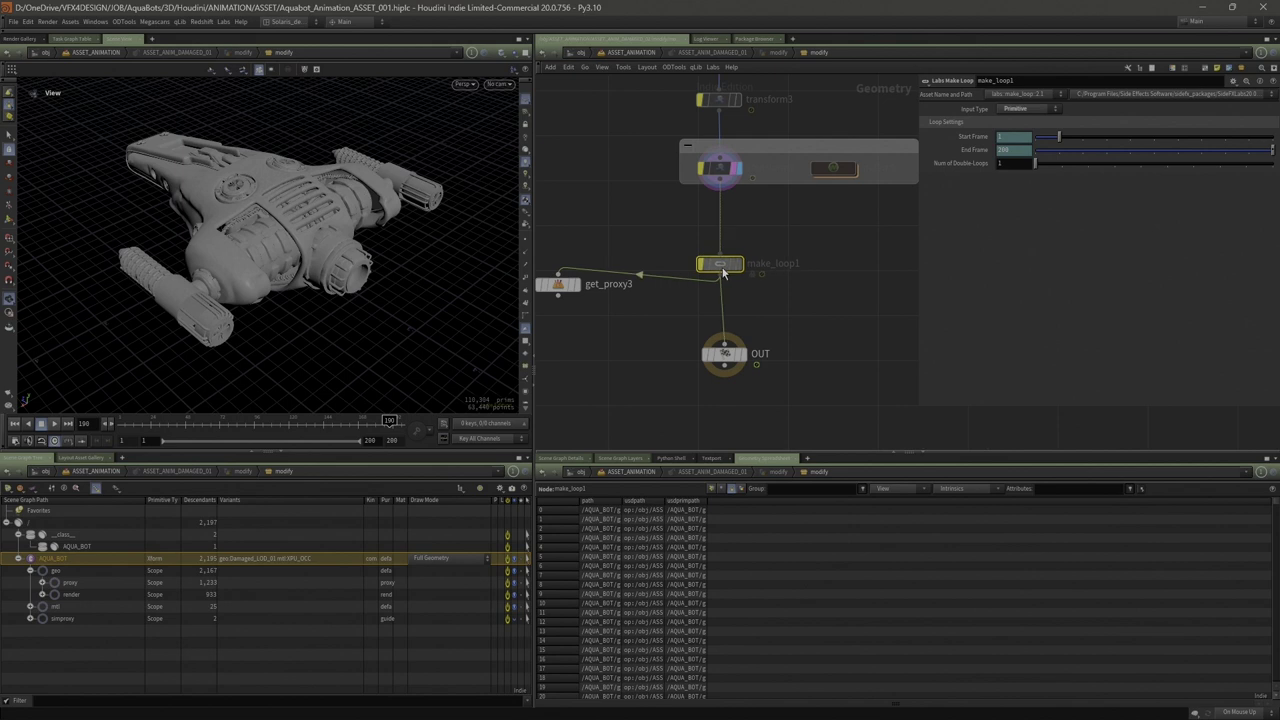
Select the OUT node at the end of the chain and display it
left_click_drag(725, 354, 744, 362)
left_click(735, 356)
left_click(741, 362)
left_click(723, 362)
Select the grill and null1 side branches together in the network overview
scroll(702, 262, "down", 5)
middle_click_drag(630, 145, 669, 293)
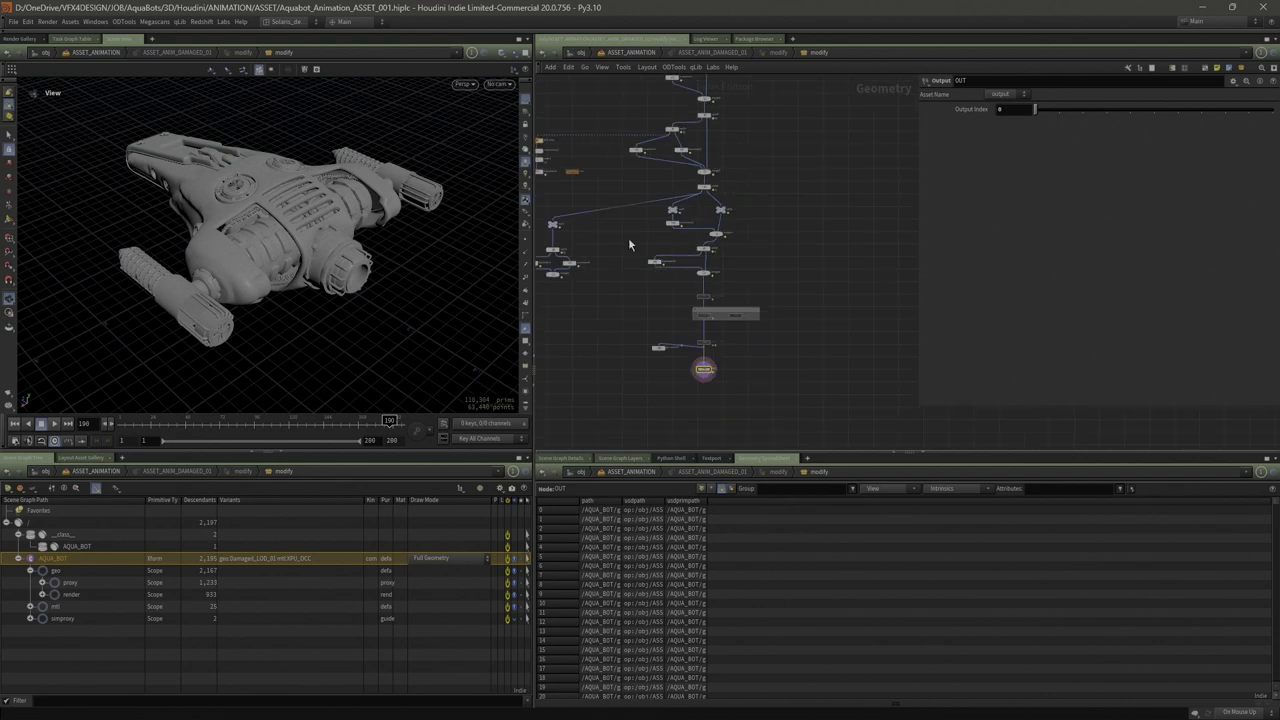
scroll(680, 110, "down", 2)
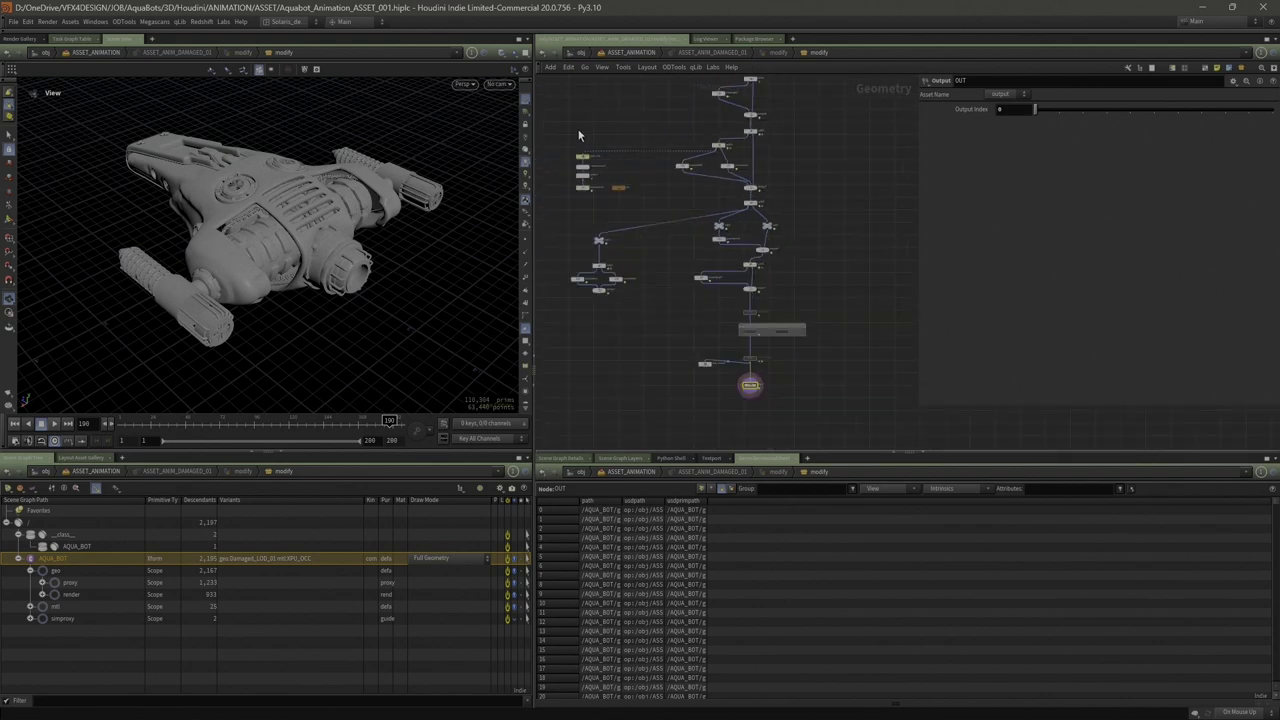
left_click_drag(580, 132, 653, 328)
mouse_move(614, 117)
middle_mouse_down()
mouse_move(606, 212)
mouse_move(592, 112)
middle_mouse_up()
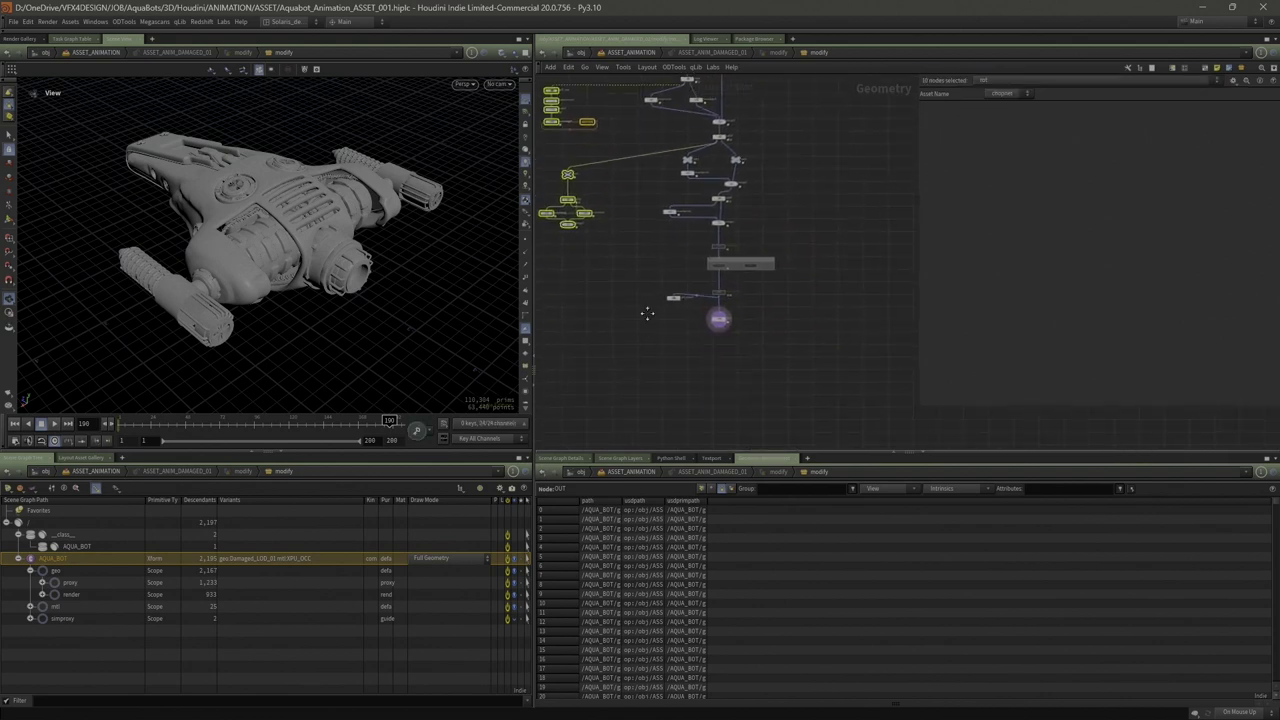
Play back the animation at OUT and select the make_loop1 node to review its loop settings
left_click(55, 423)
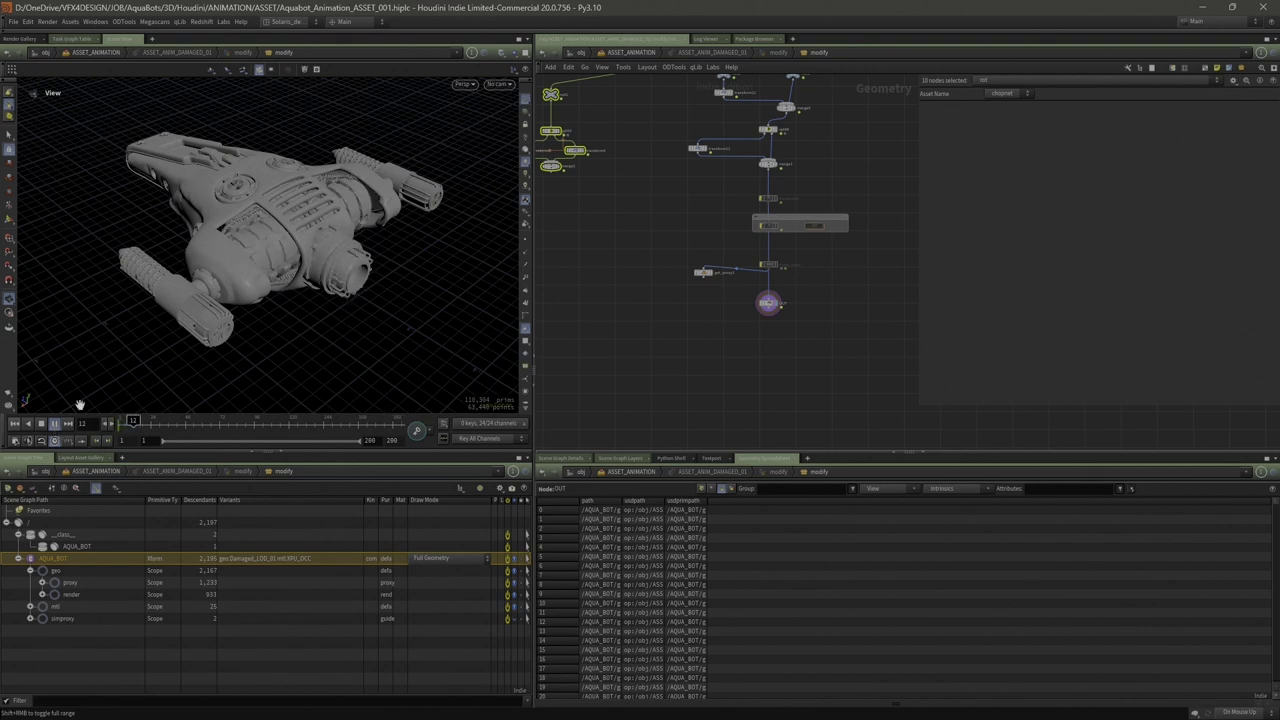
scroll(778, 263, "up", 3)
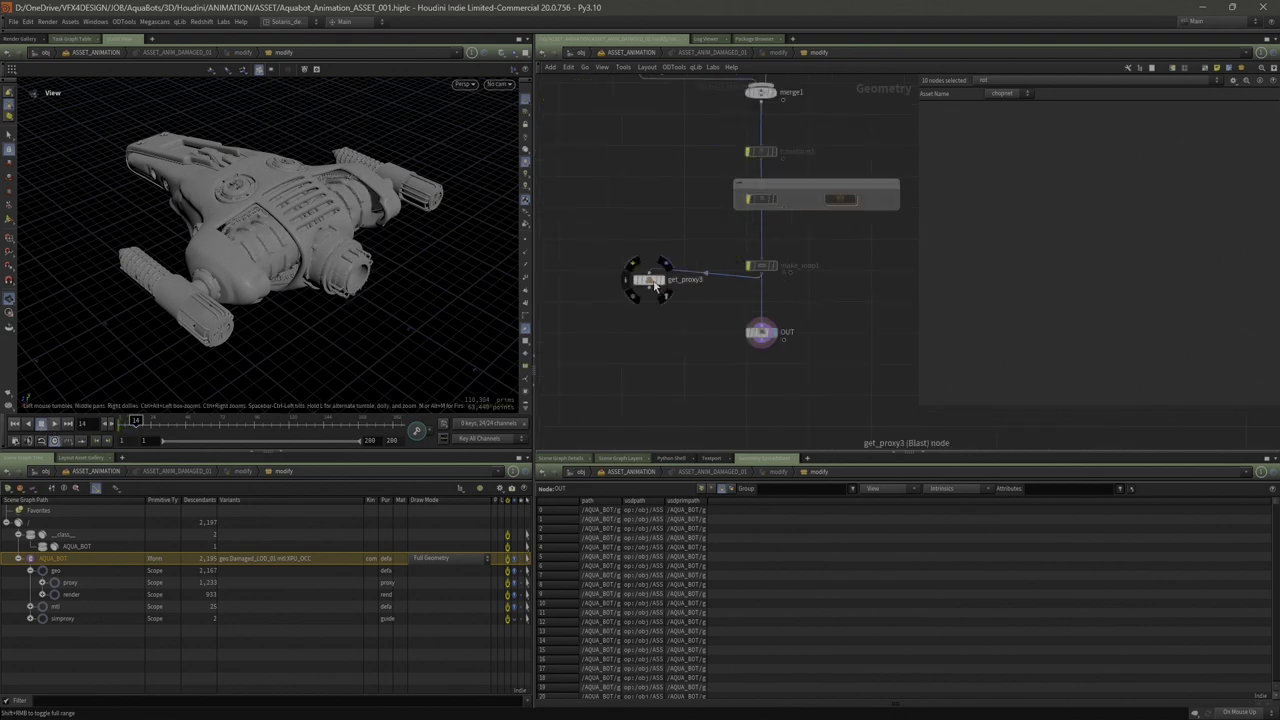
scroll(782, 263, "up", 2)
left_click(752, 270)
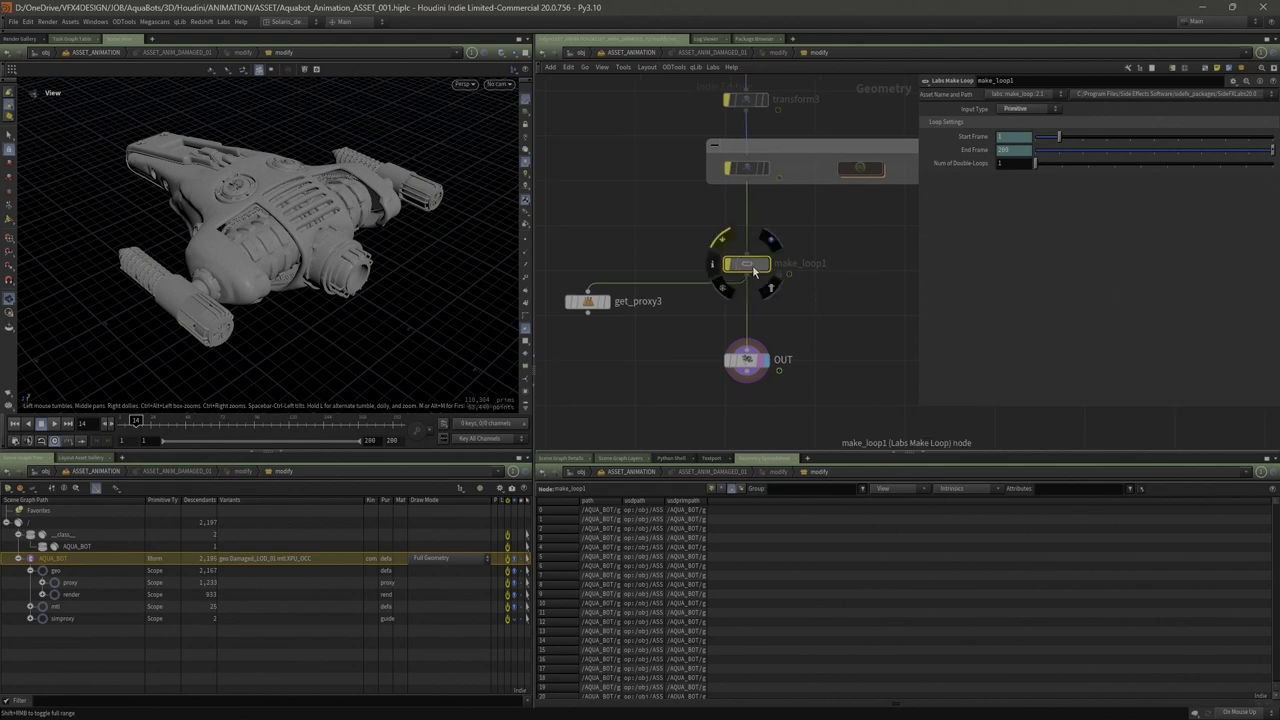
scroll(829, 324, "down", 2)
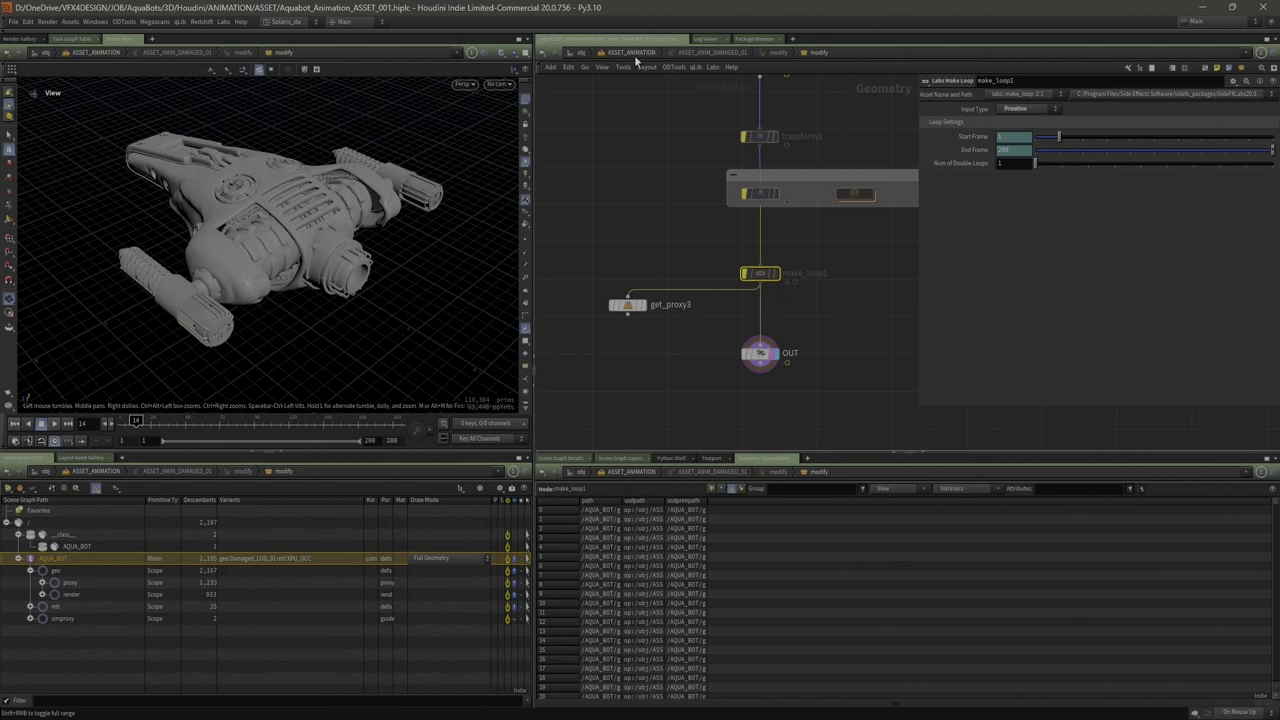
Return to the ASSET_ANIMATION network and select the ASSET_ANIM_DAMAGED_01_OUT node to review its USD export settings
left_click(632, 52)
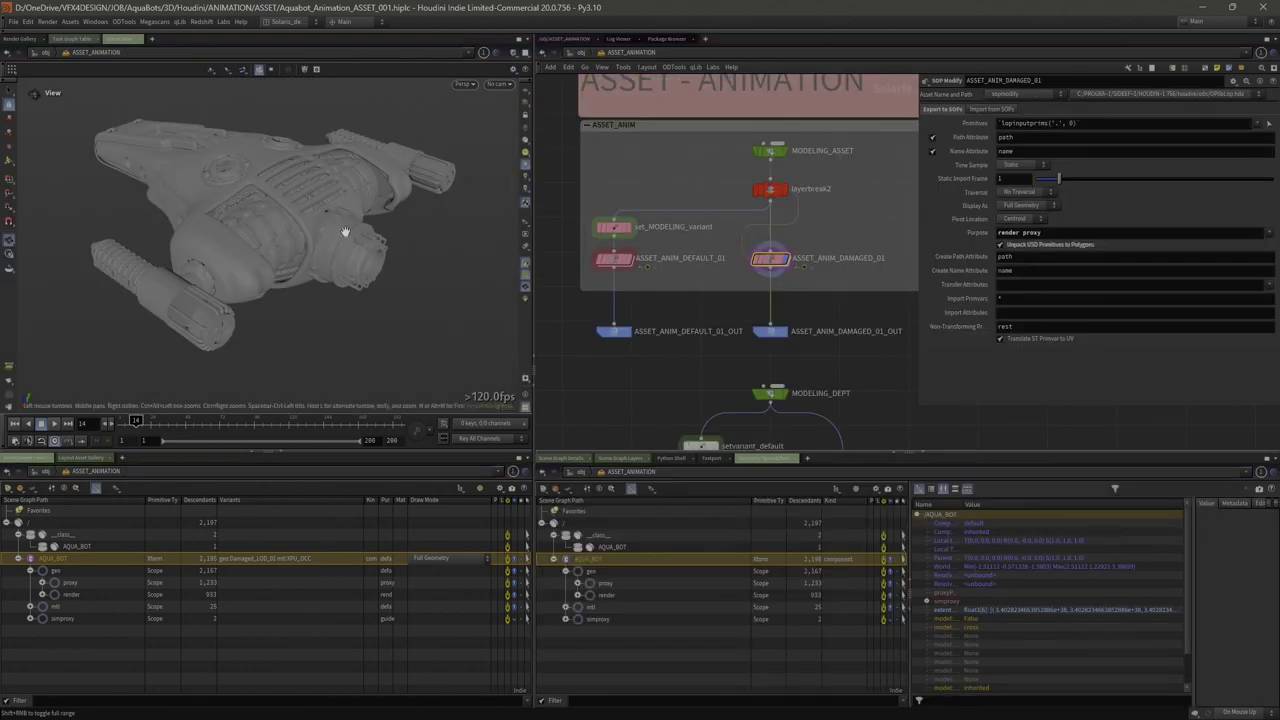
left_click(781, 333)
middle_click_drag(781, 333, 730, 250)
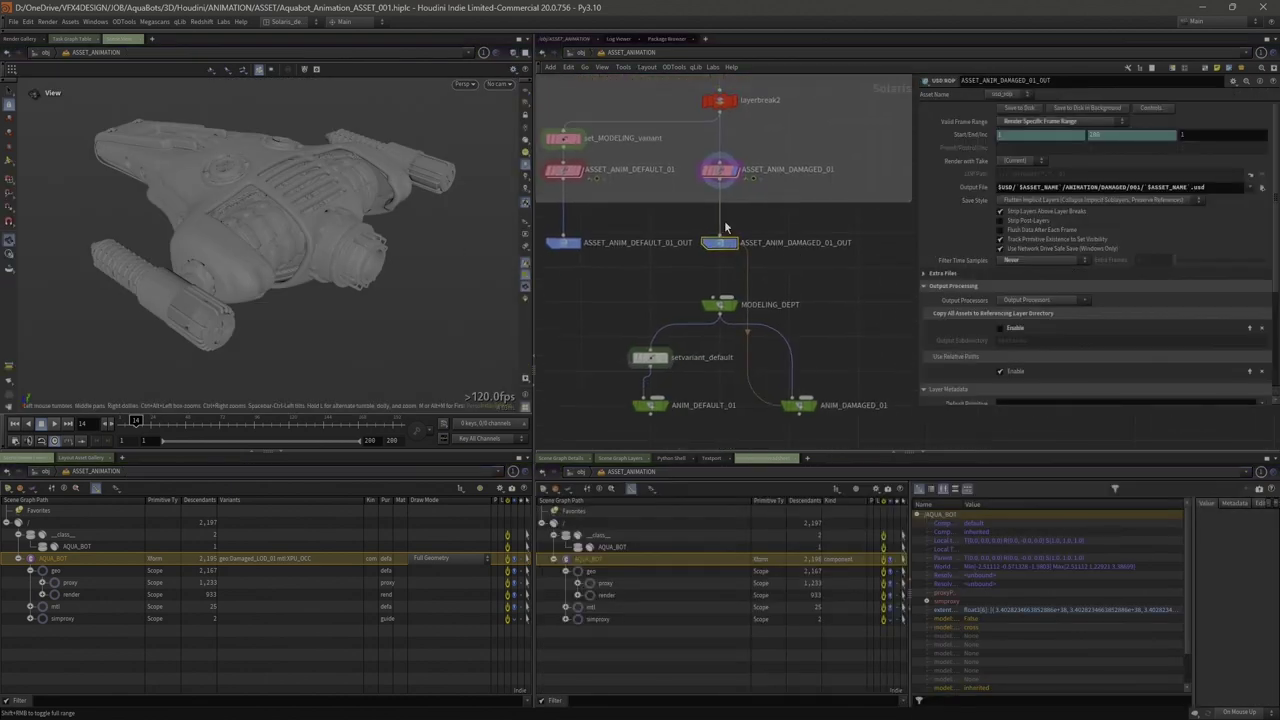
middle_click_drag(870, 290, 846, 240)
scroll(846, 240, "up", 3)
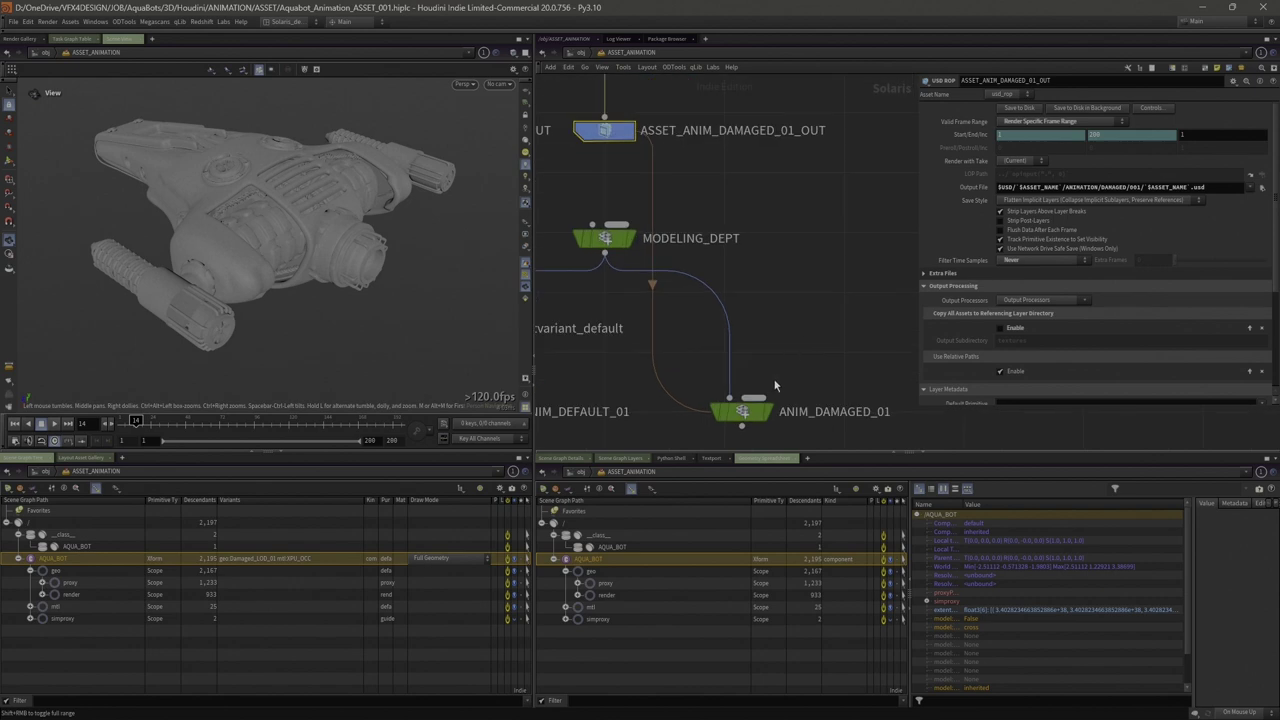
Display the ANIM_DAMAGED_01 sublayer and play back the exported damaged-variant animation
scroll(775, 377, "down", 1)
left_click(749, 405)
scroll(798, 357, "down", 2)
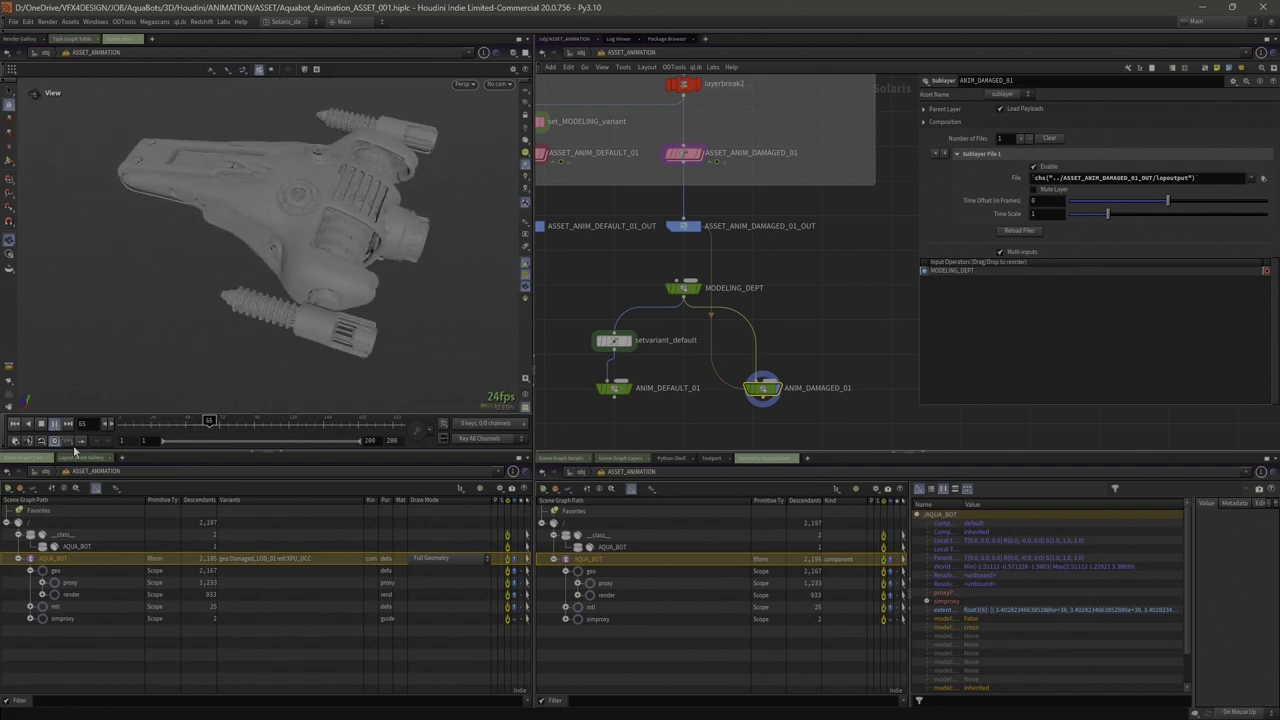
left_click(42, 425)
Display and select the ANIM_DEFAULT_01 sublayer, play back its animation, and inspect the default ship from above
left_click(624, 392)
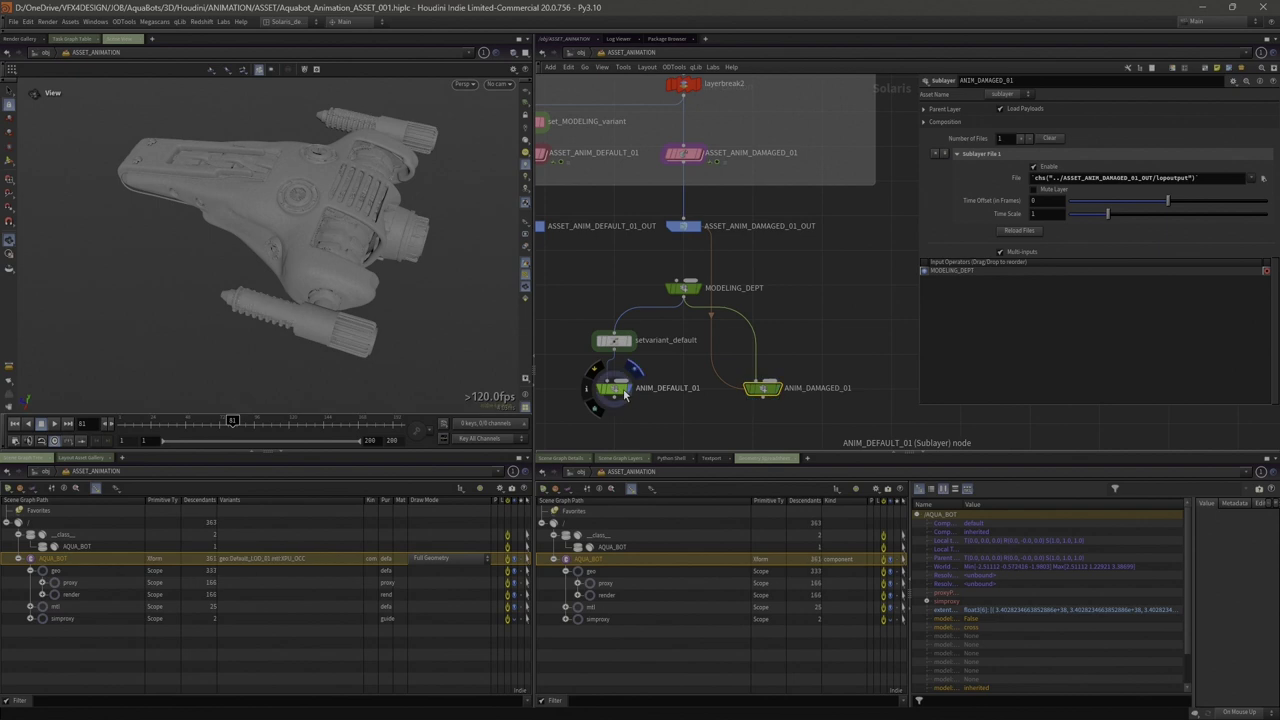
left_click(620, 390)
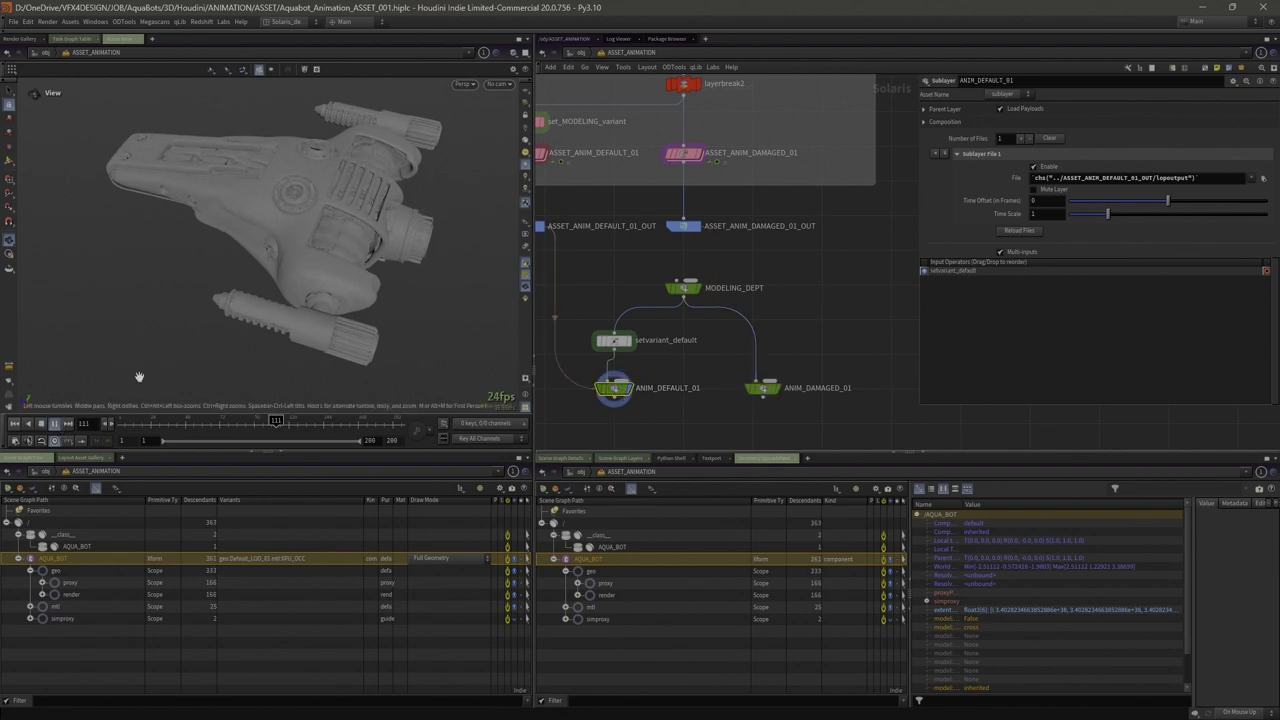
scroll(762, 268, "down", 3)
middle_click_drag(811, 249, 811, 298)
scroll(809, 307, "down", 1)
scroll(811, 298, "up", 1)
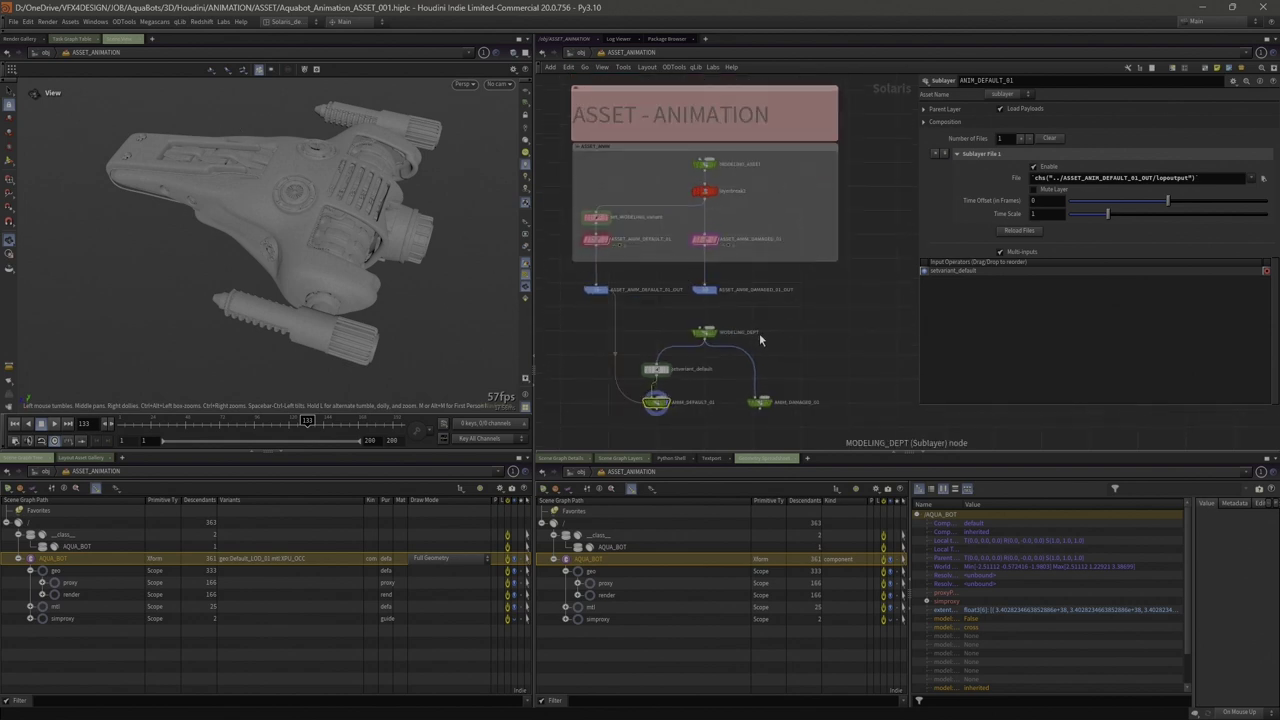
left_click_drag(402, 170, 340, 185)
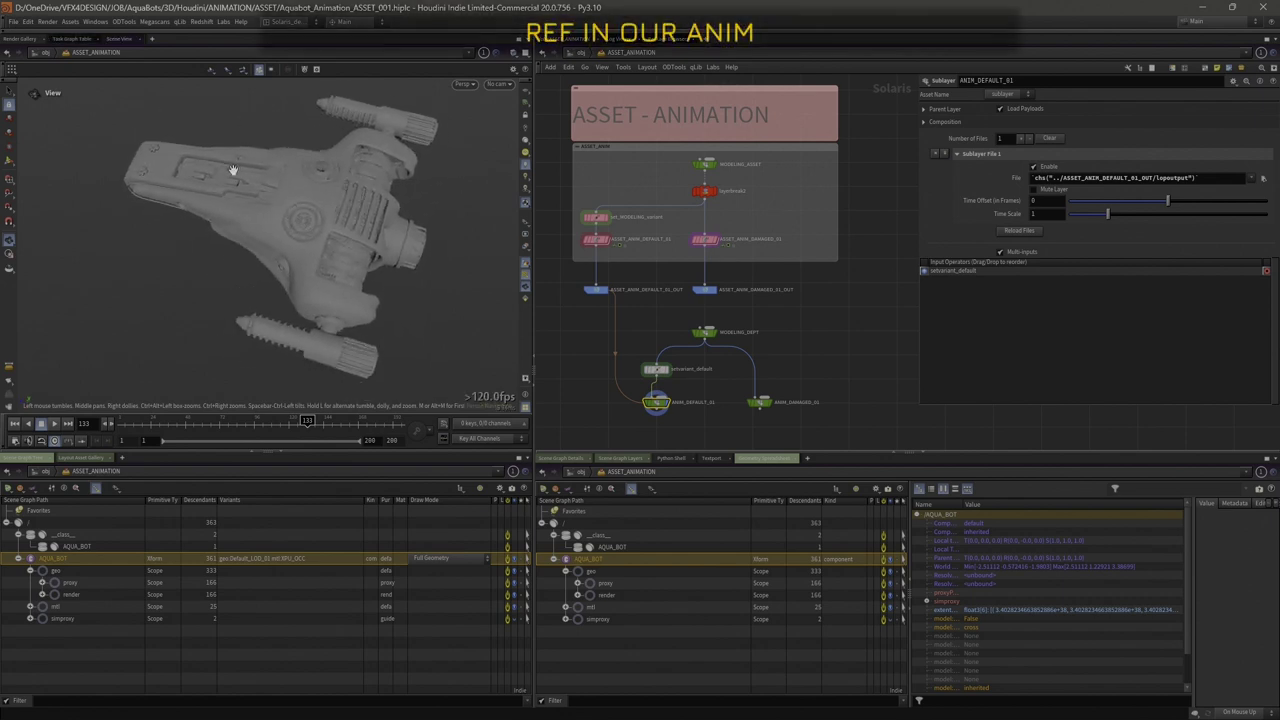
scroll(576, 380, "up", 2)
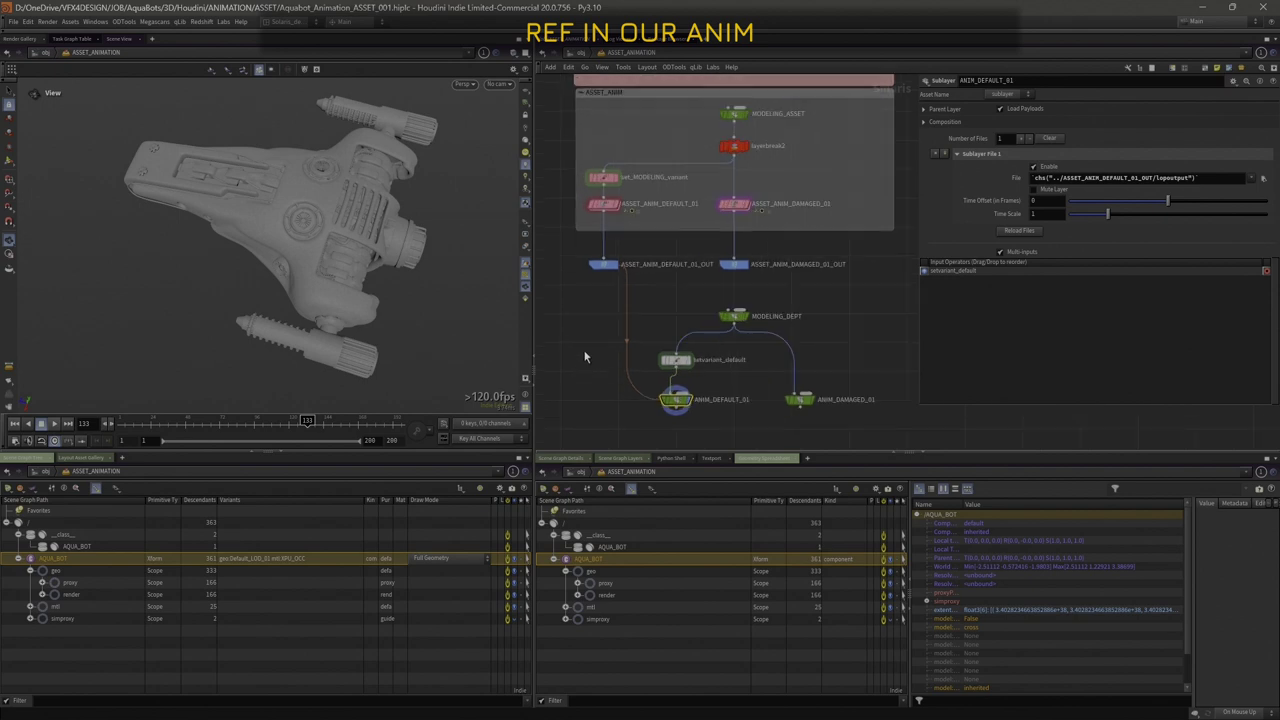
Open Aquabot_Lookdev_ASSET_003.hiplc from the project's LOOKDEV/ASSET folder
left_click(13, 21)
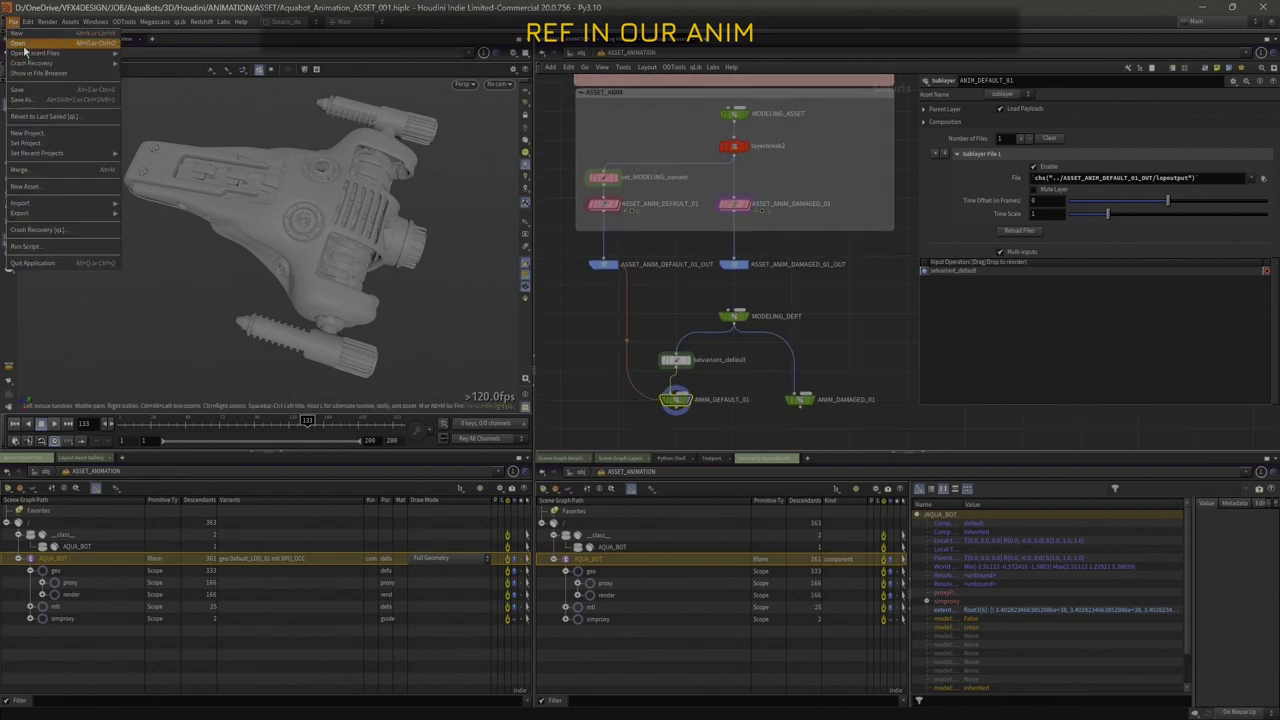
left_click(22, 44)
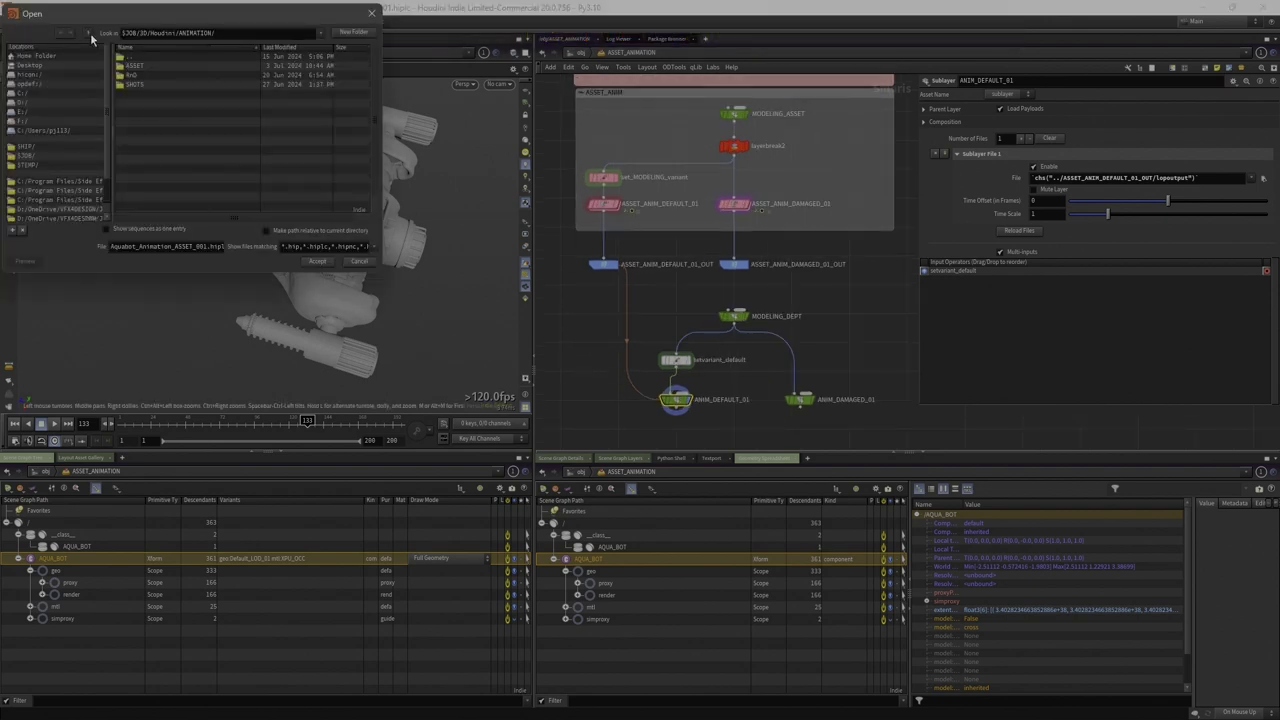
left_click(89, 34)
double_click(141, 120)
double_click(138, 66)
left_click(213, 84)
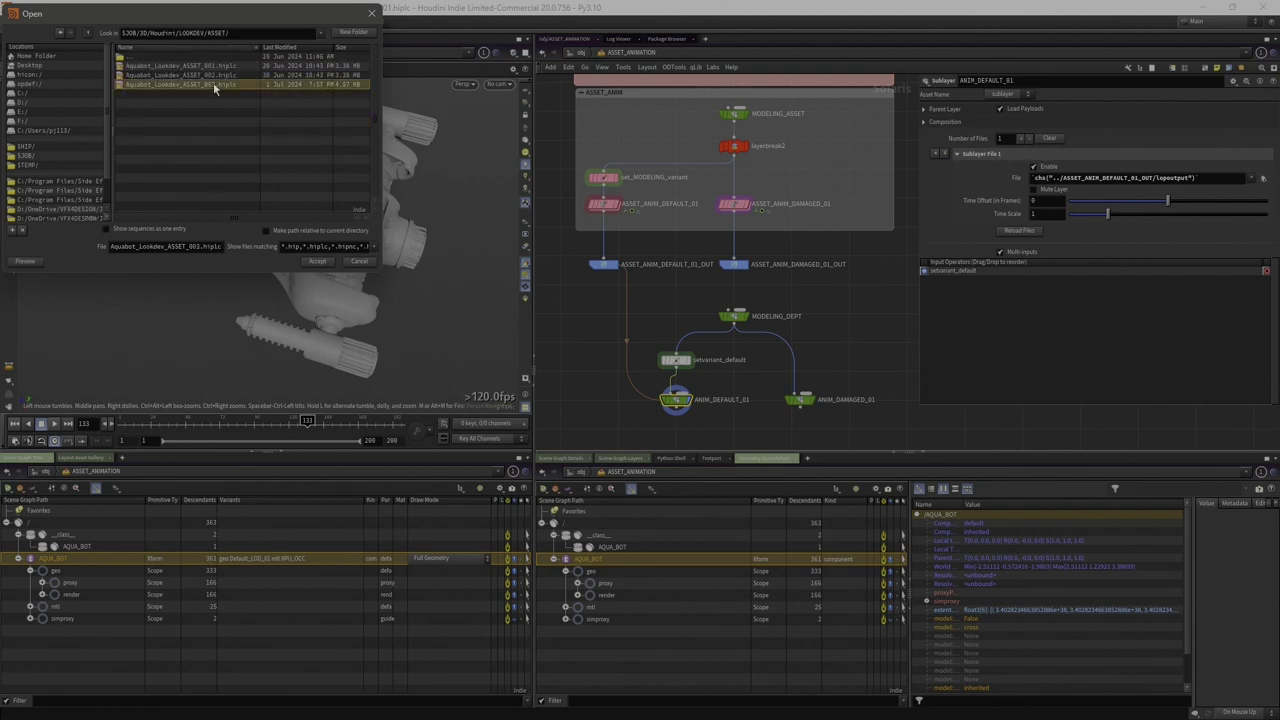
left_click(317, 261)
left_click(370, 294)
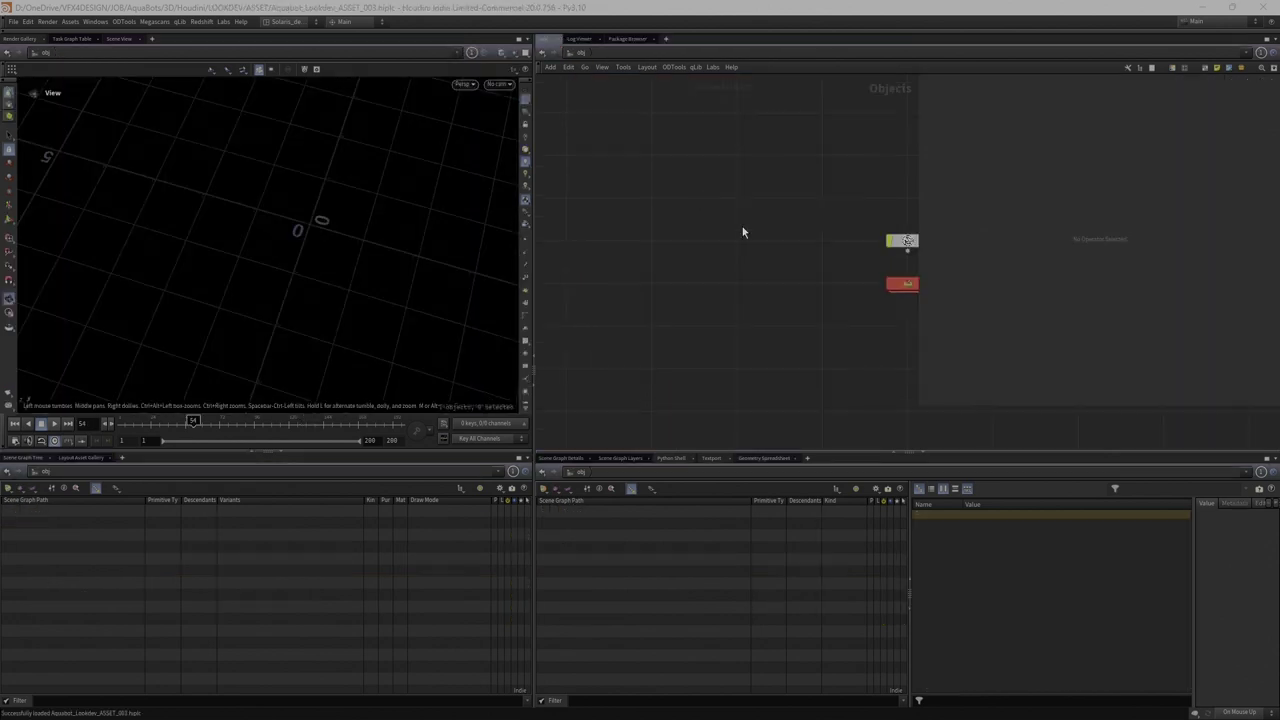
Enter the ASSET_LOOKDEV network and select the group of nodes above ASSET_IN
double_click(695, 292)
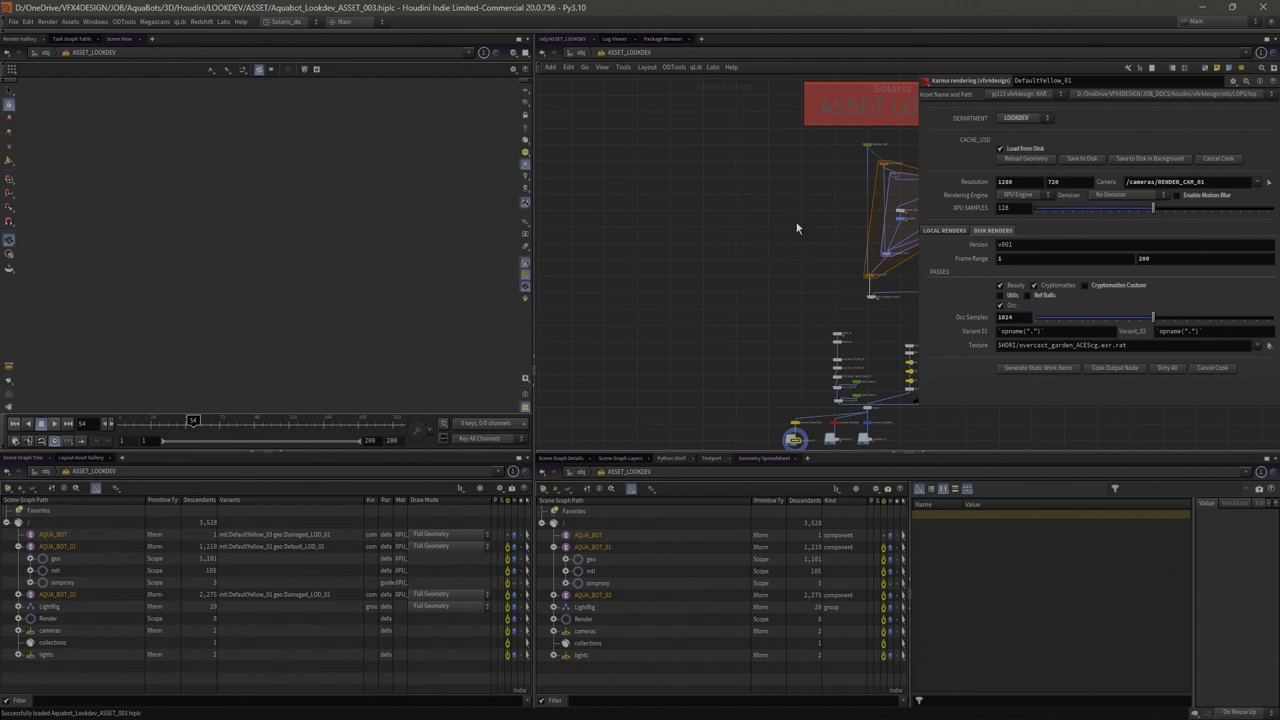
middle_click_drag(860, 354, 848, 296)
scroll(645, 180, "up", 2)
left_click_drag(592, 93, 846, 288)
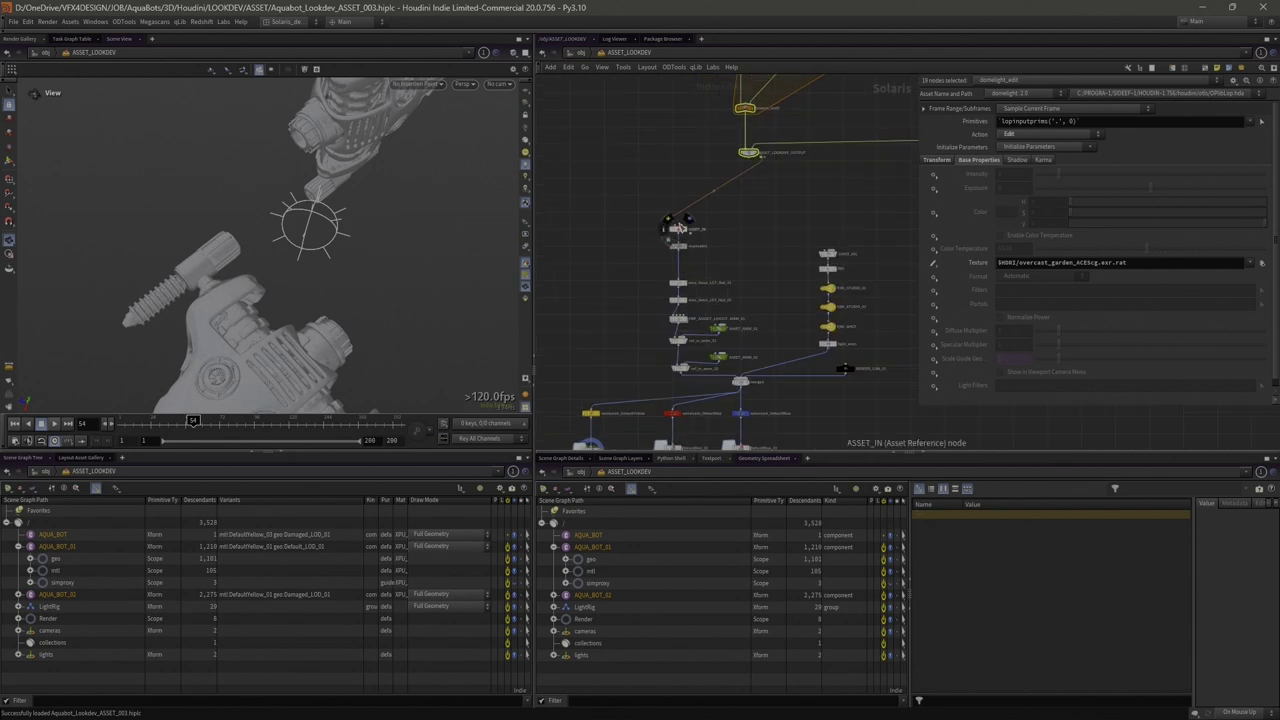
Select the ASSET_IN asset reference node and widen the network view beside its parameters
middle_click_drag(709, 227, 690, 181)
scroll(690, 181, "up", 2)
left_click(652, 185)
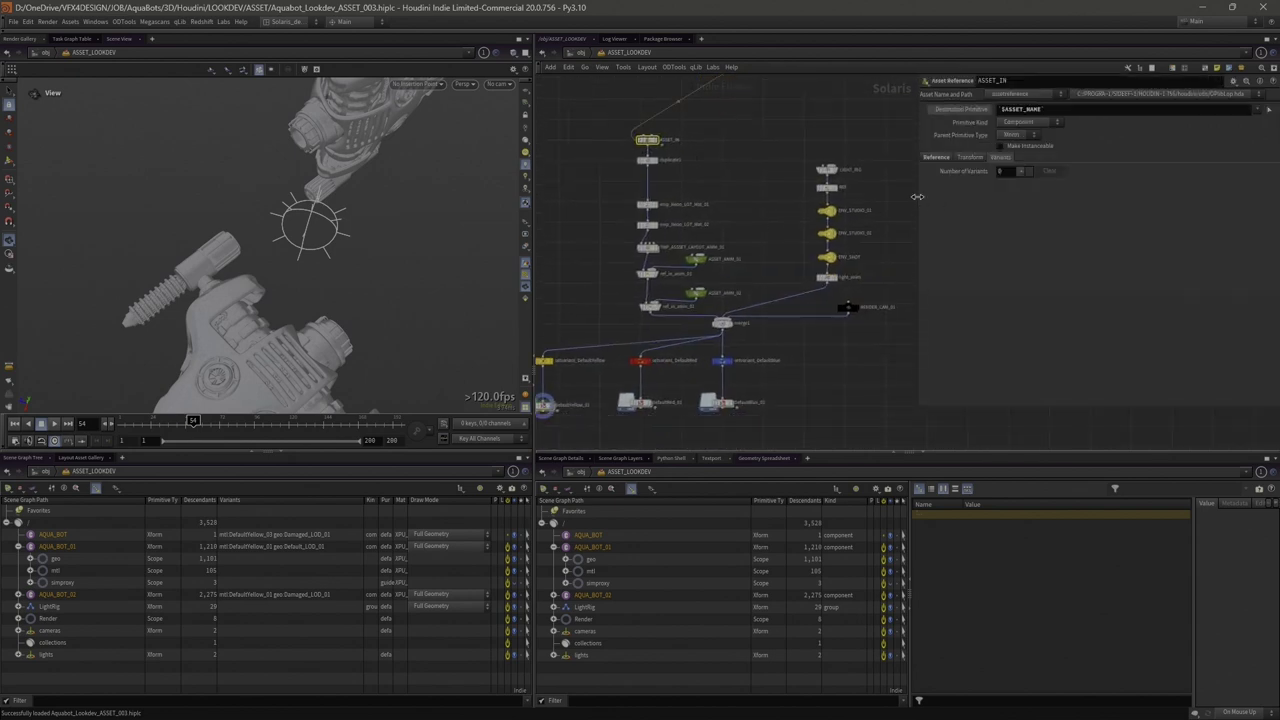
left_click_drag(917, 196, 964, 196)
Display the setvariant_DefaultBlue node and look at the two ships through RENDER_CAM_01
middle_click_drag(607, 291, 665, 279)
scroll(686, 205, "up", 2)
scroll(679, 208, "down", 2)
scroll(768, 299, "up", 1)
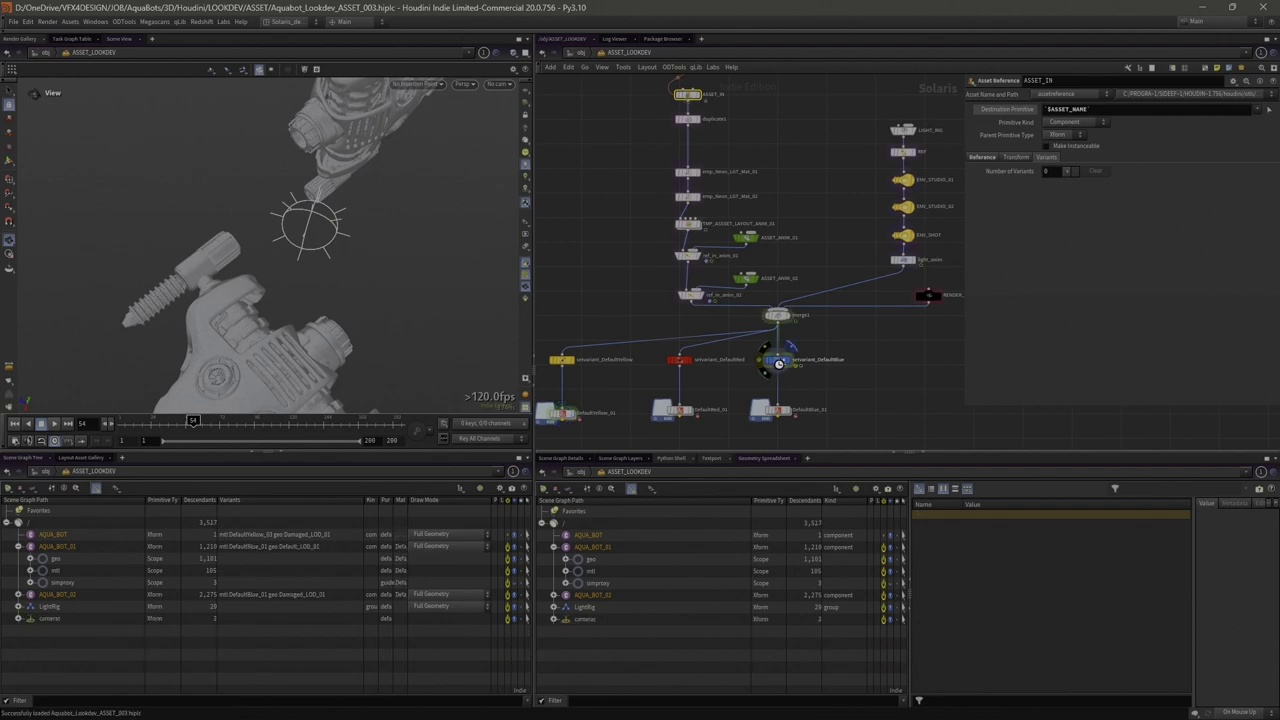
left_click(498, 84)
left_click(525, 96)
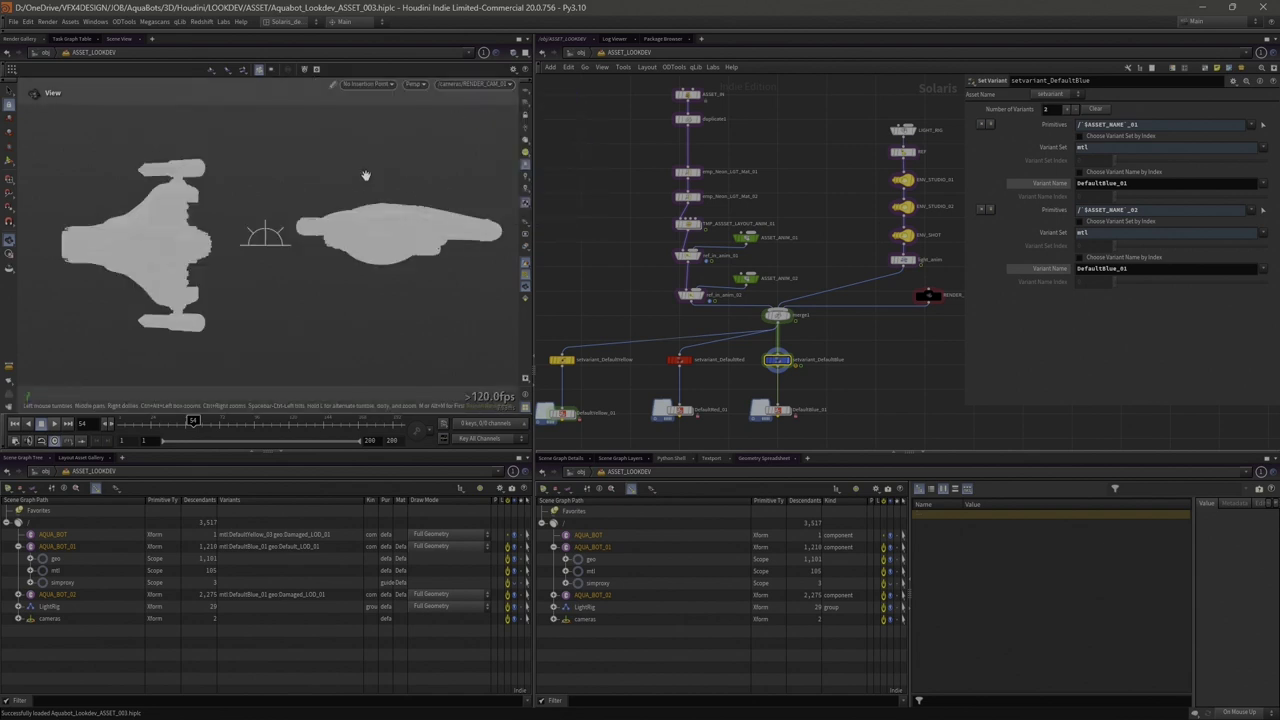
middle_click(781, 364)
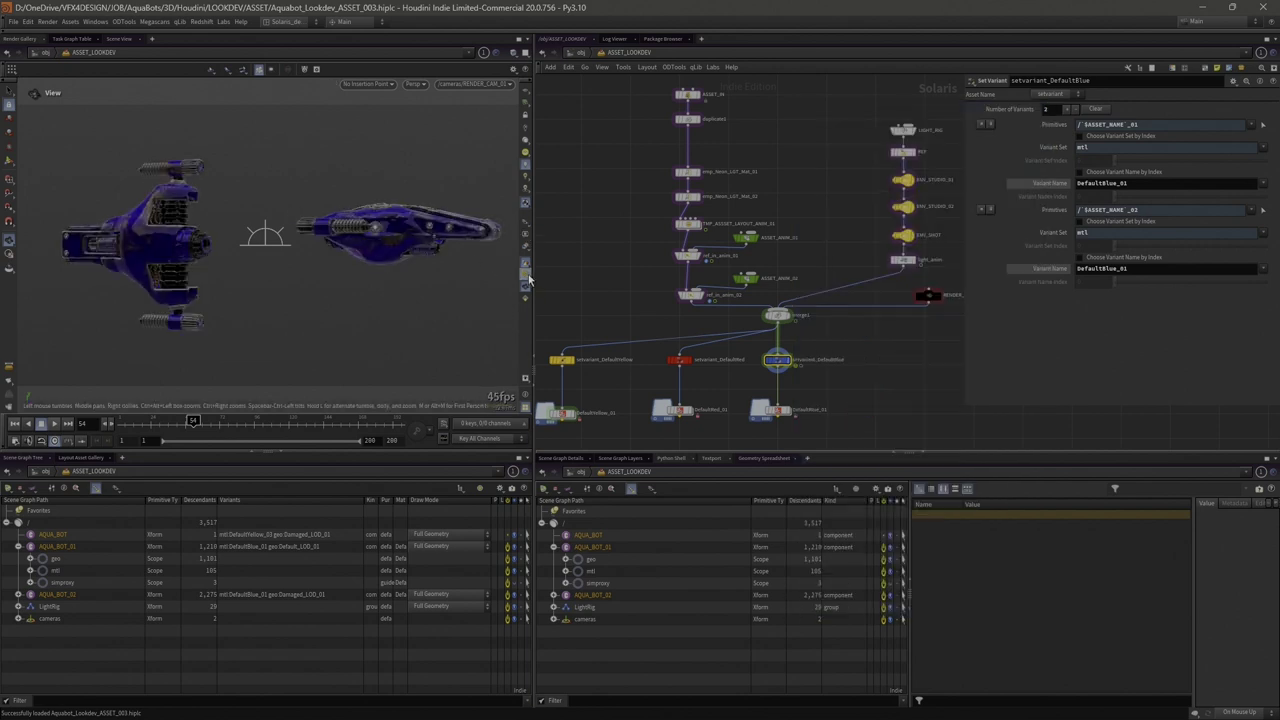
Select the ASSET_ANIM_01 sublayer to show its animation file and scrub the timeline to frame 200
scroll(722, 244, "up", 5)
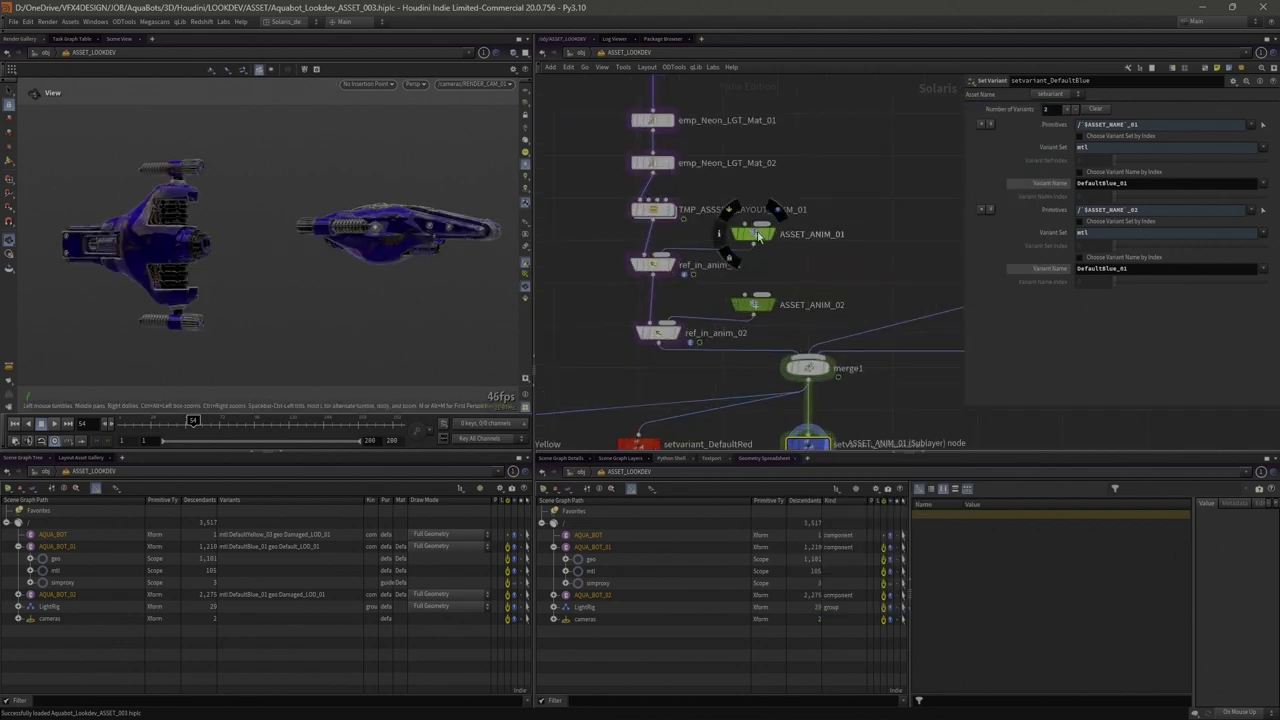
left_click(755, 235)
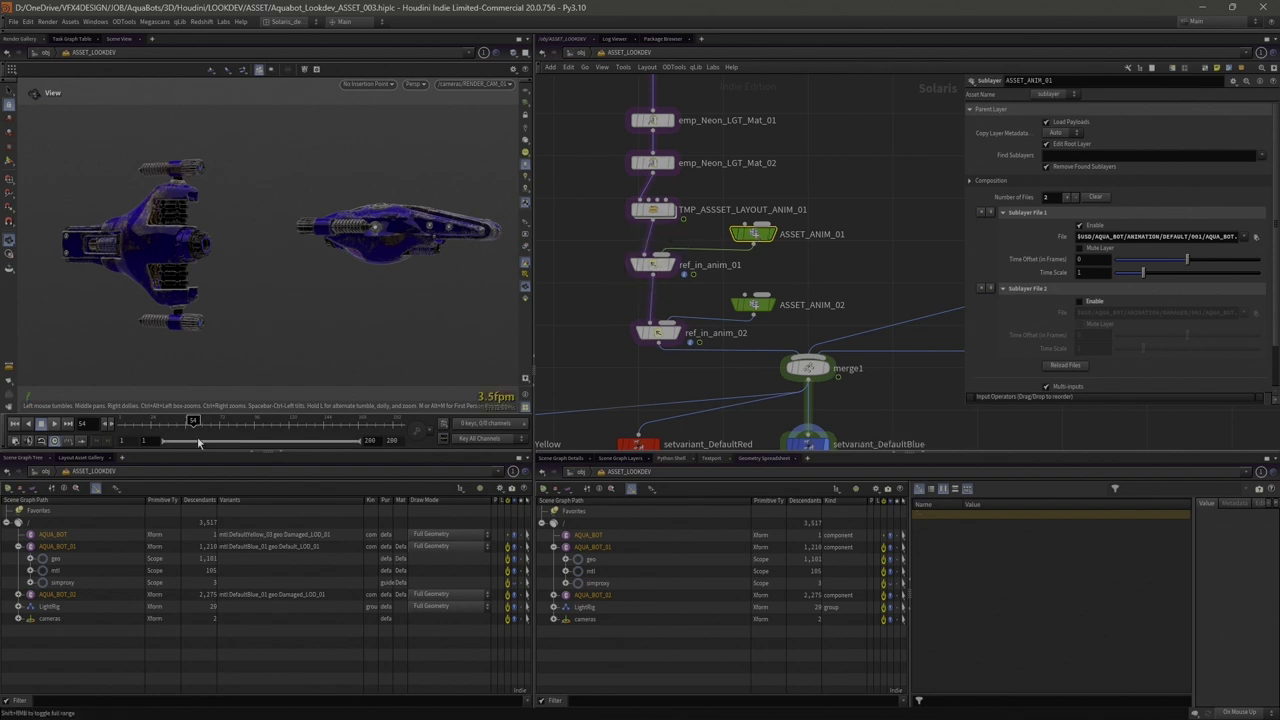
left_click_drag(234, 426, 424, 420)
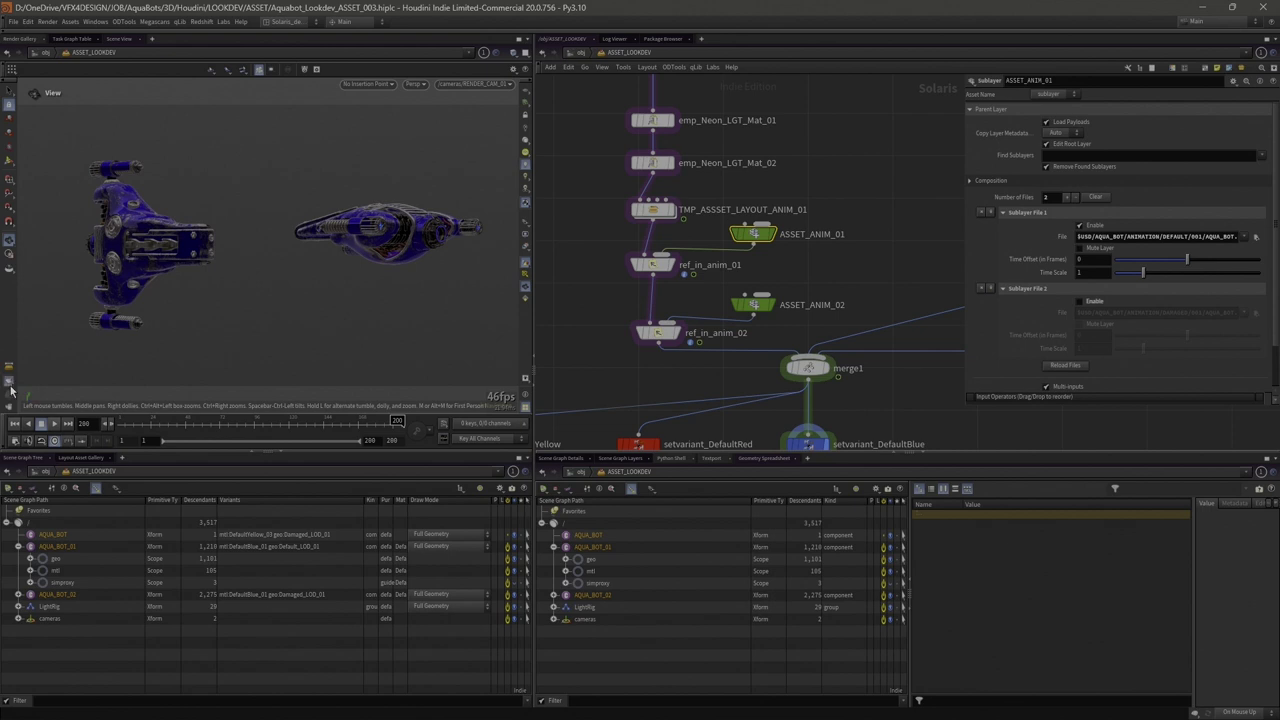
Render a flipbook of the current camera view over the $RFSTART to $RFEND range and play it in MPlay
left_click(57, 393)
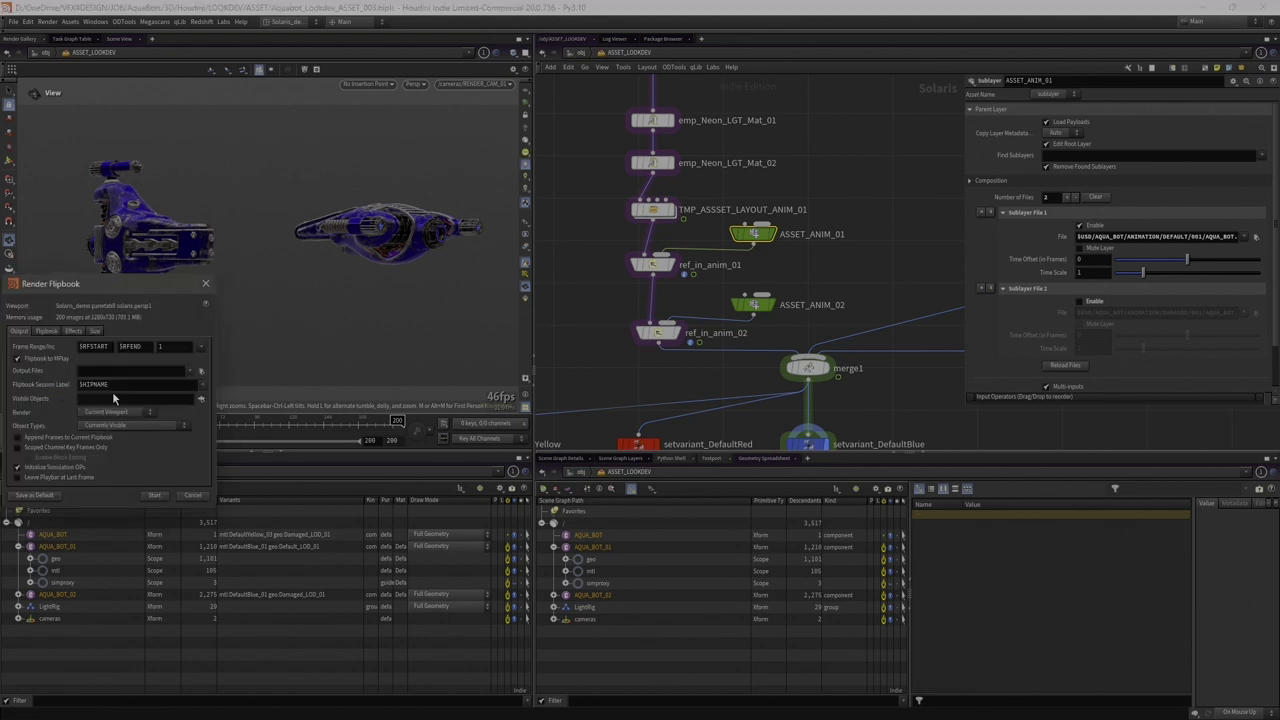
left_click(156, 495)
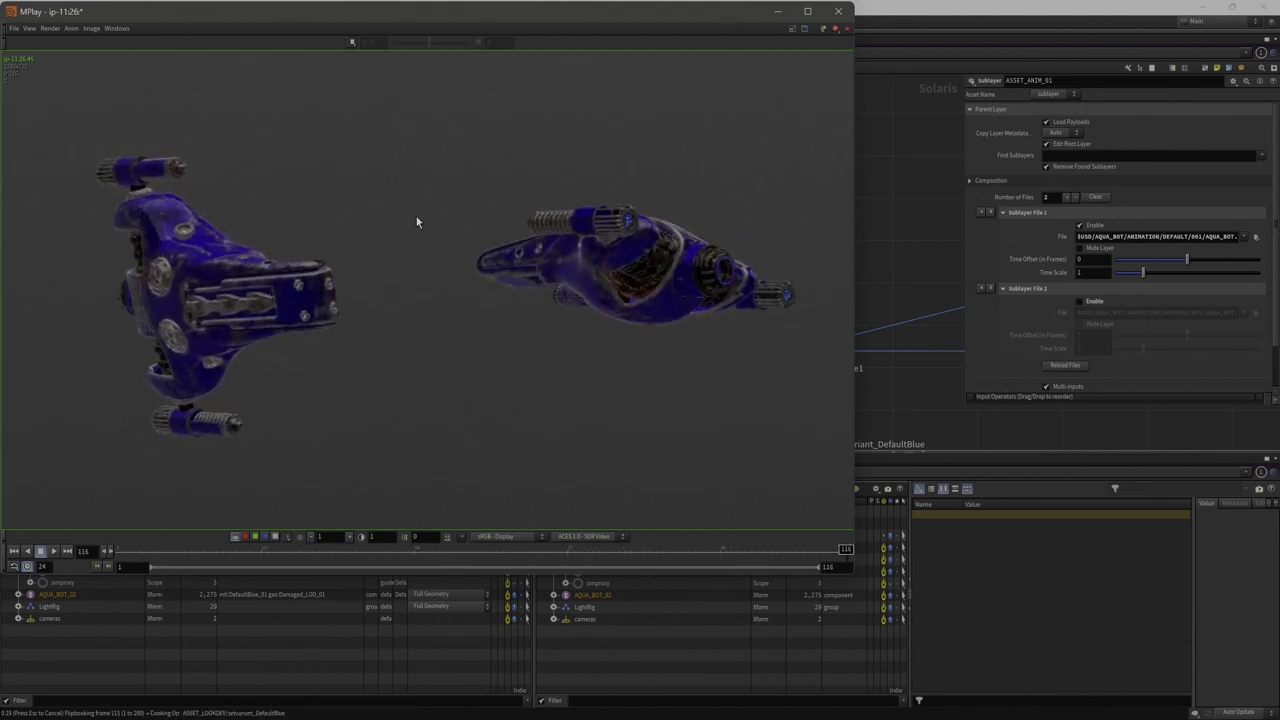
left_click(50, 551)
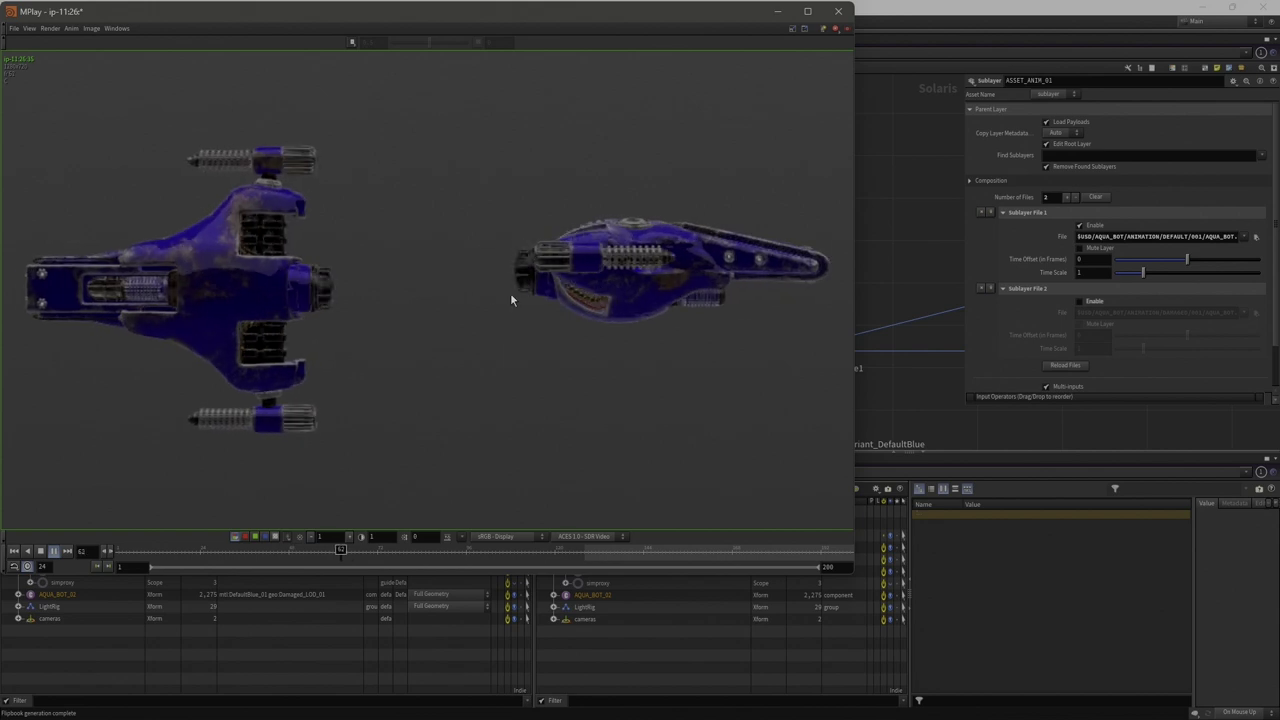
Reposition the MPlay window to review the looping flipbook of both ships, and close it
left_click_drag(475, 14, 314, 518)
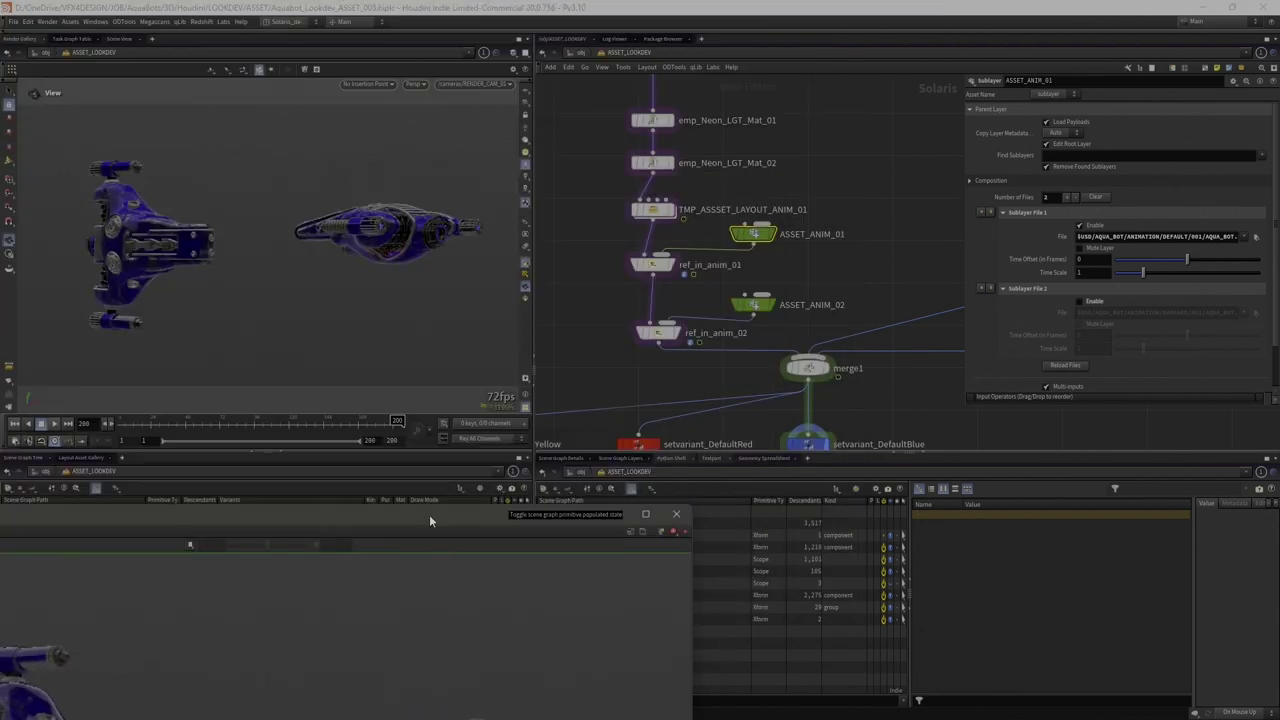
left_click_drag(429, 514, 736, 47)
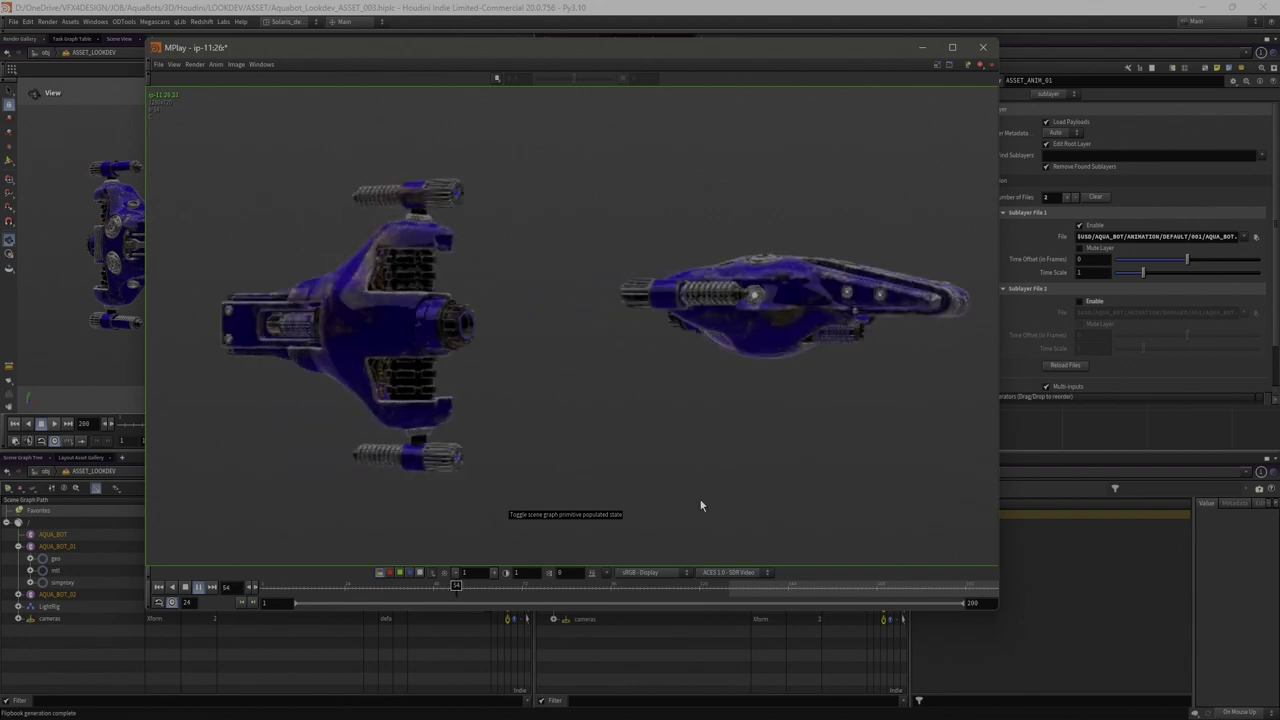
left_click(983, 52)
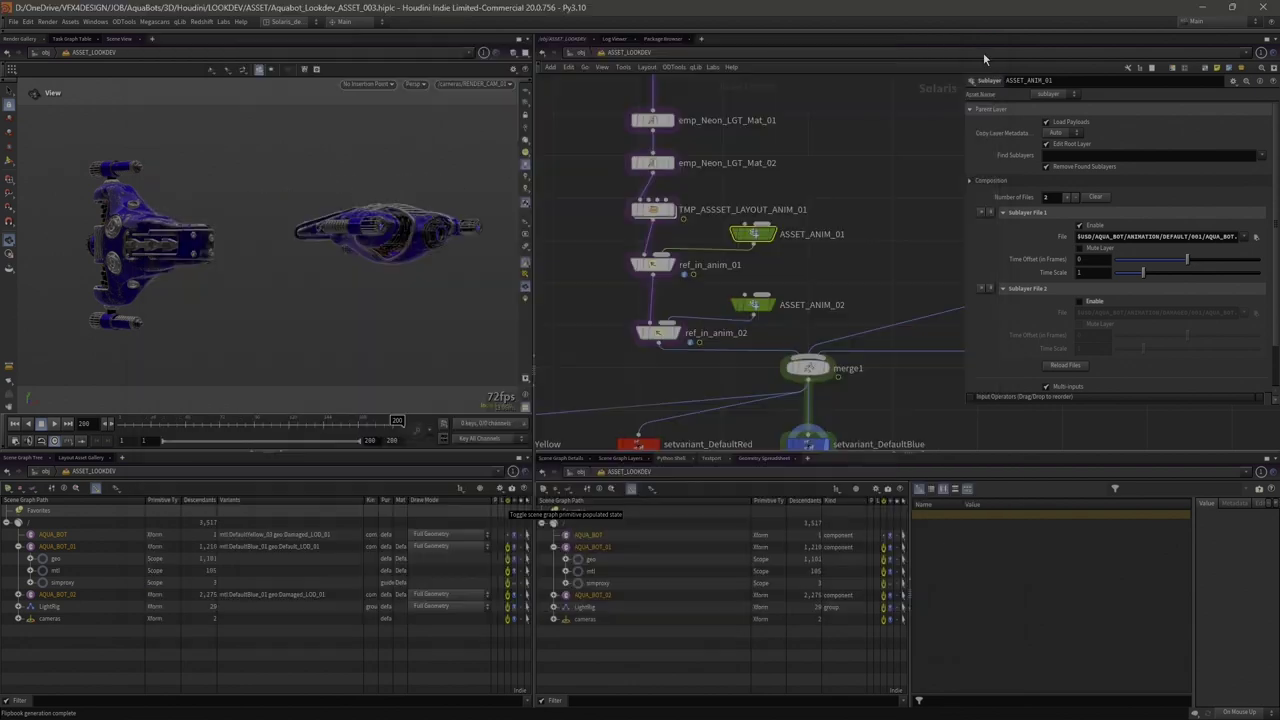